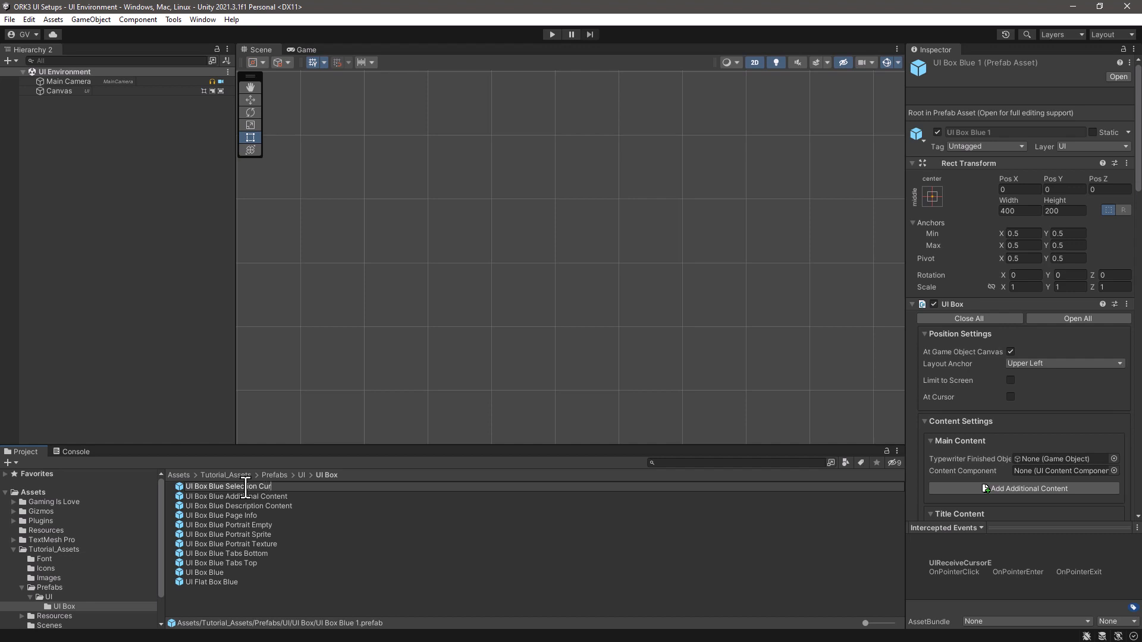
- Name the duplicated UI box prefab UI Box Blue Selection Cursor and open it for editing
text(sor)
key(Return)
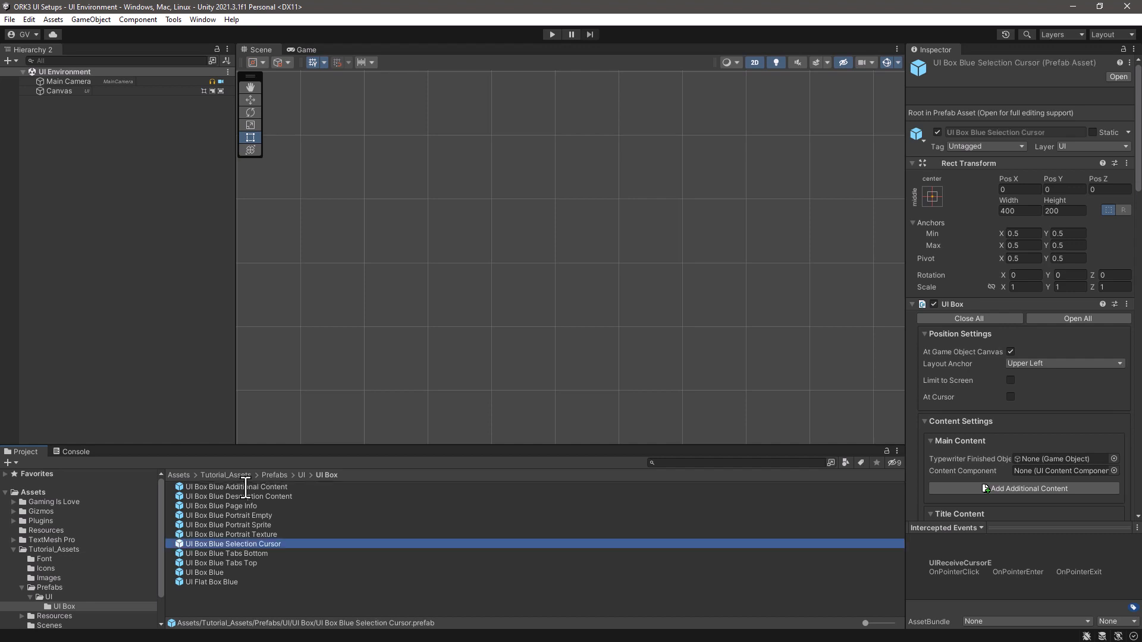
double_click(179, 545)
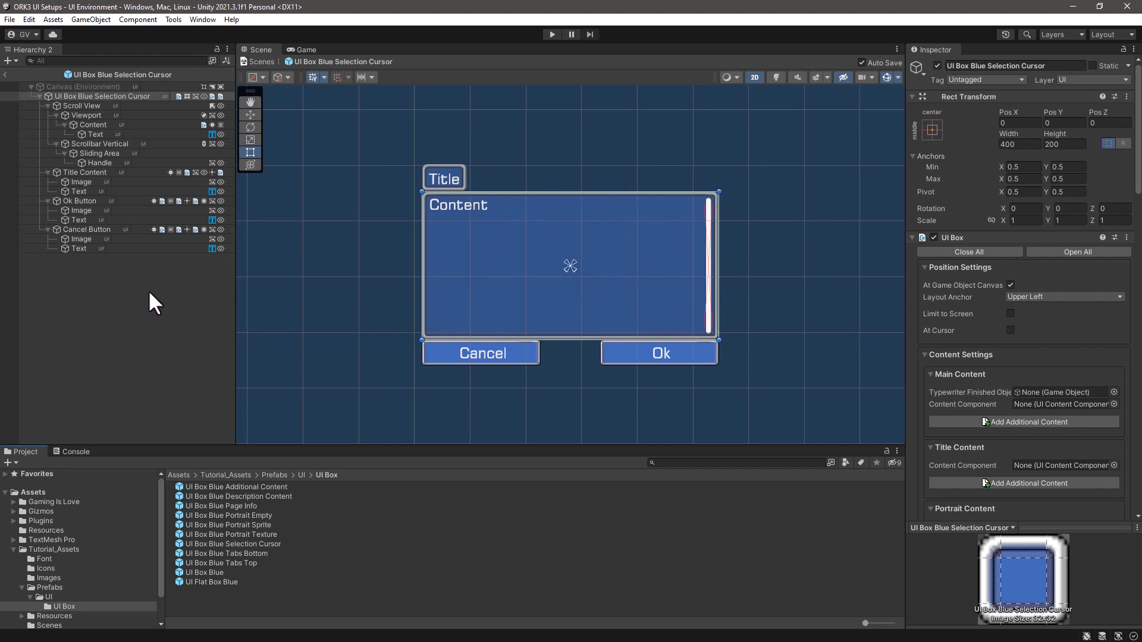
- Add a Makinom Selection Cursor (Sprite) to the root of the UI box, keeping the name Cursor
click(83, 95)
right_click(66, 94)
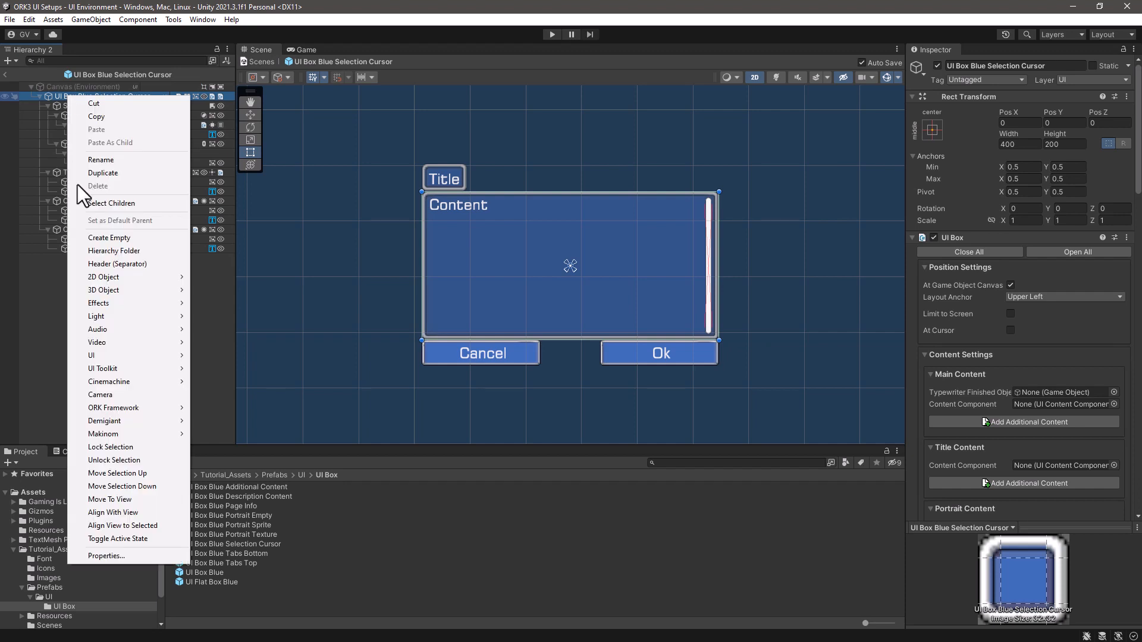
mouse_move(101, 432)
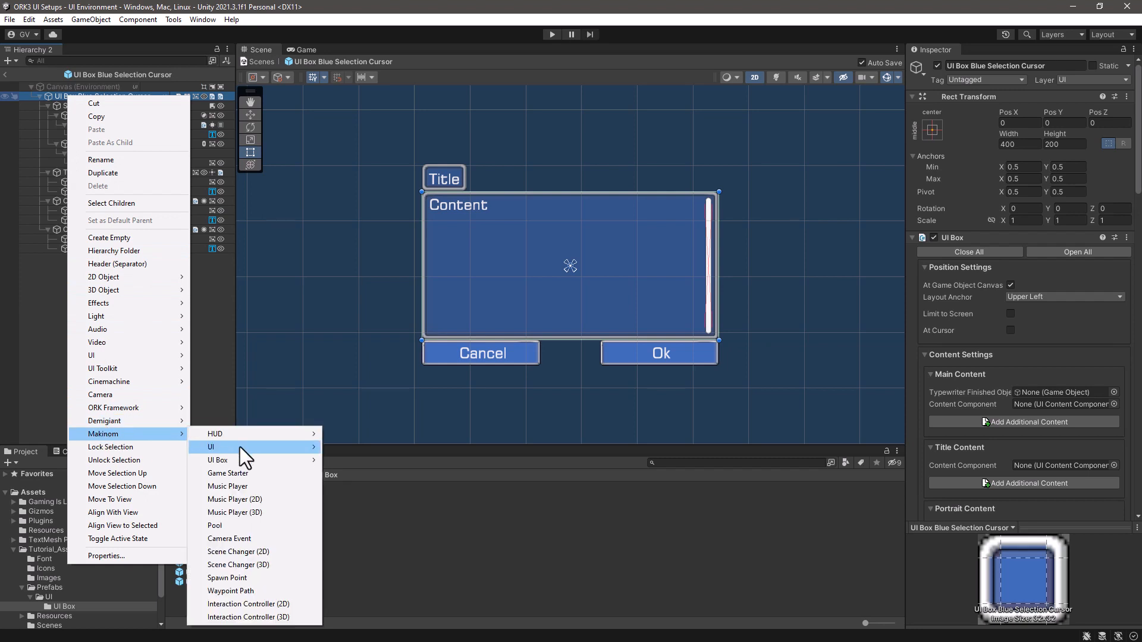
mouse_move(240, 447)
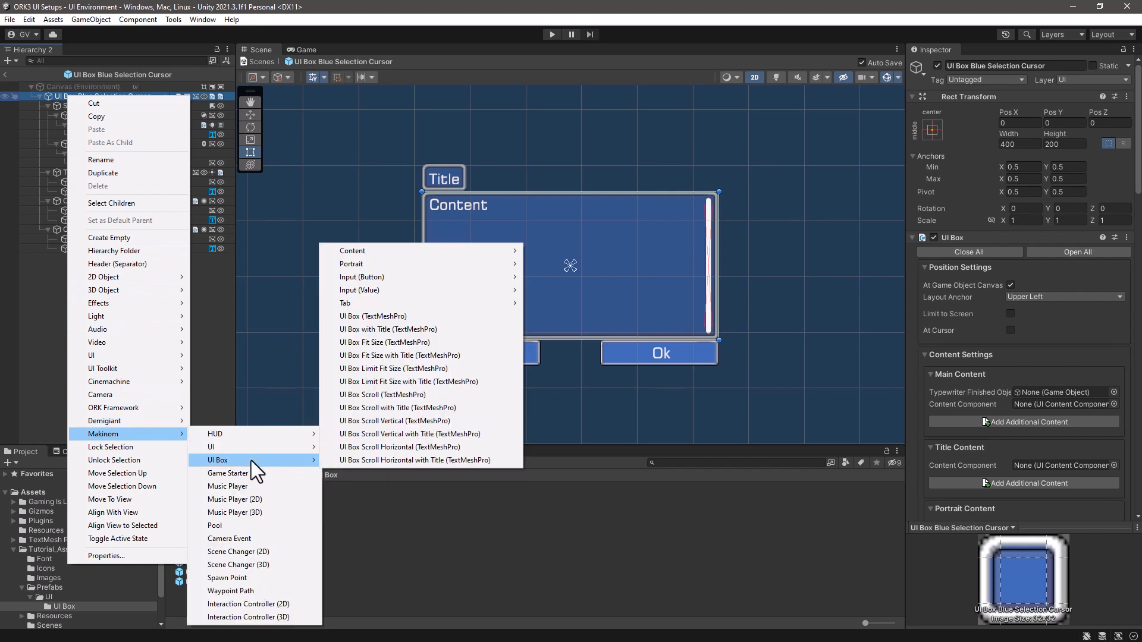
mouse_move(382, 277)
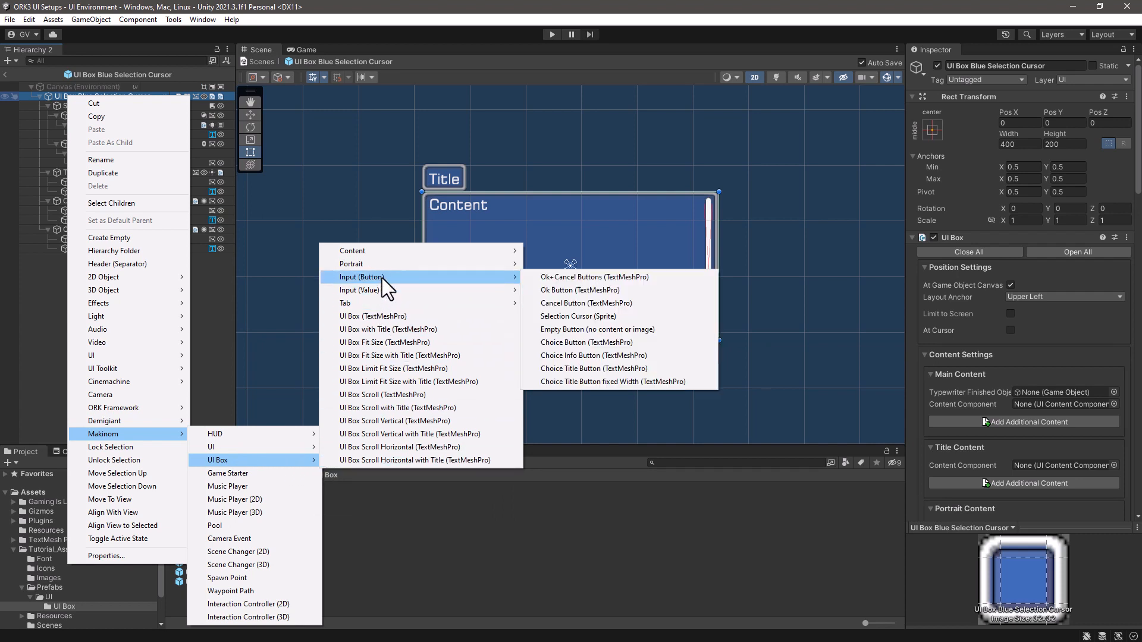
click(591, 317)
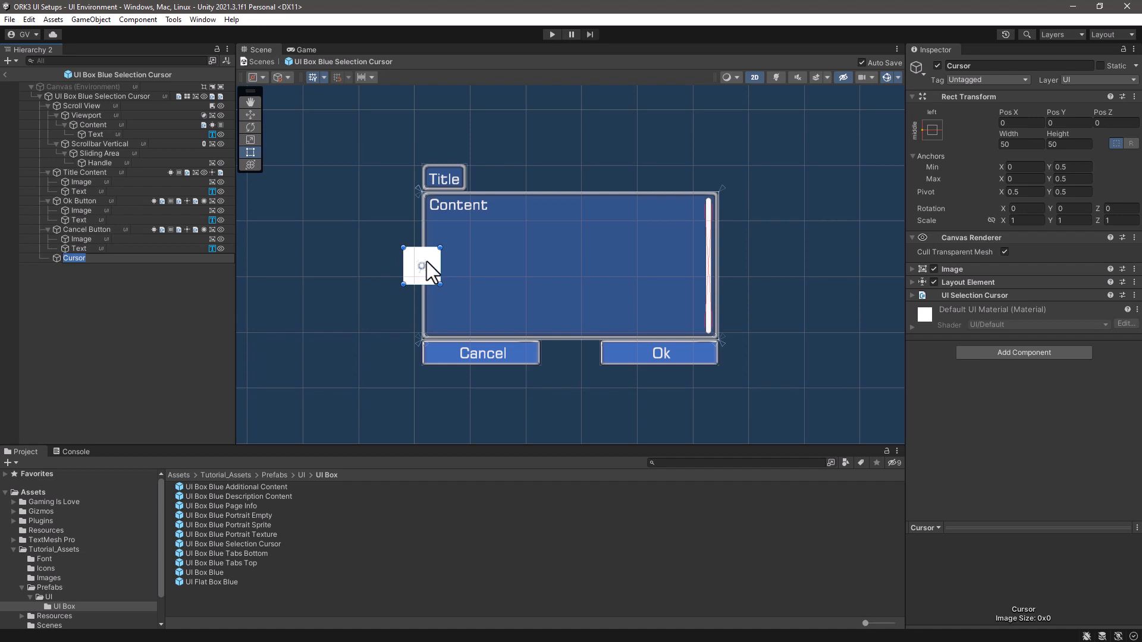
click(113, 275)
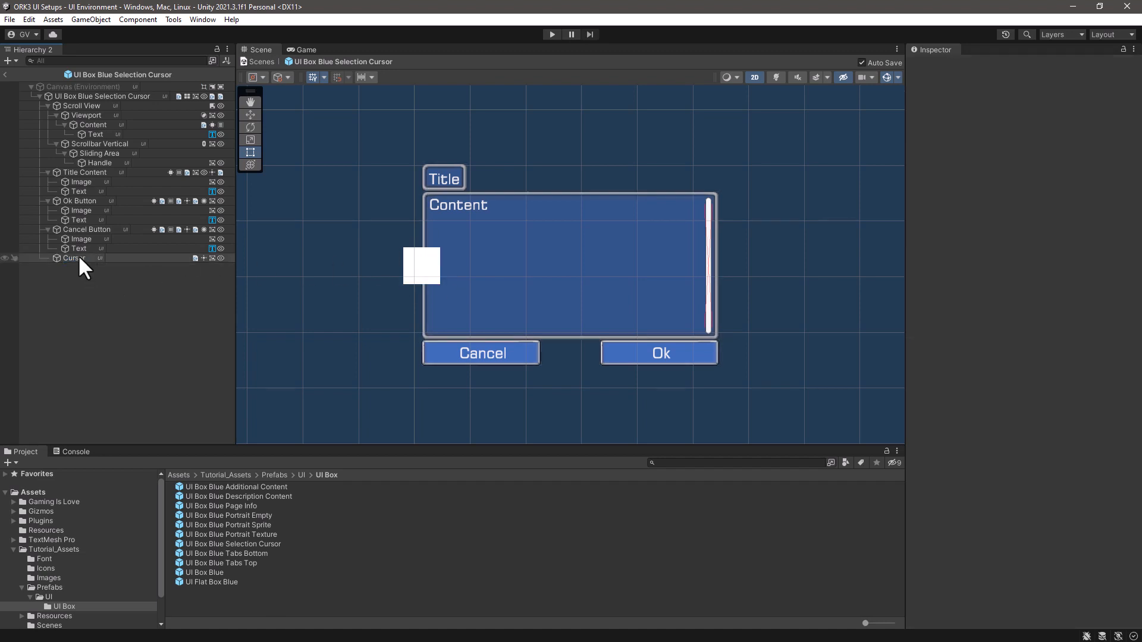
- Assign the T_HandPointer sprite from the Sprites folder as the source image of the Cursor object
click(80, 259)
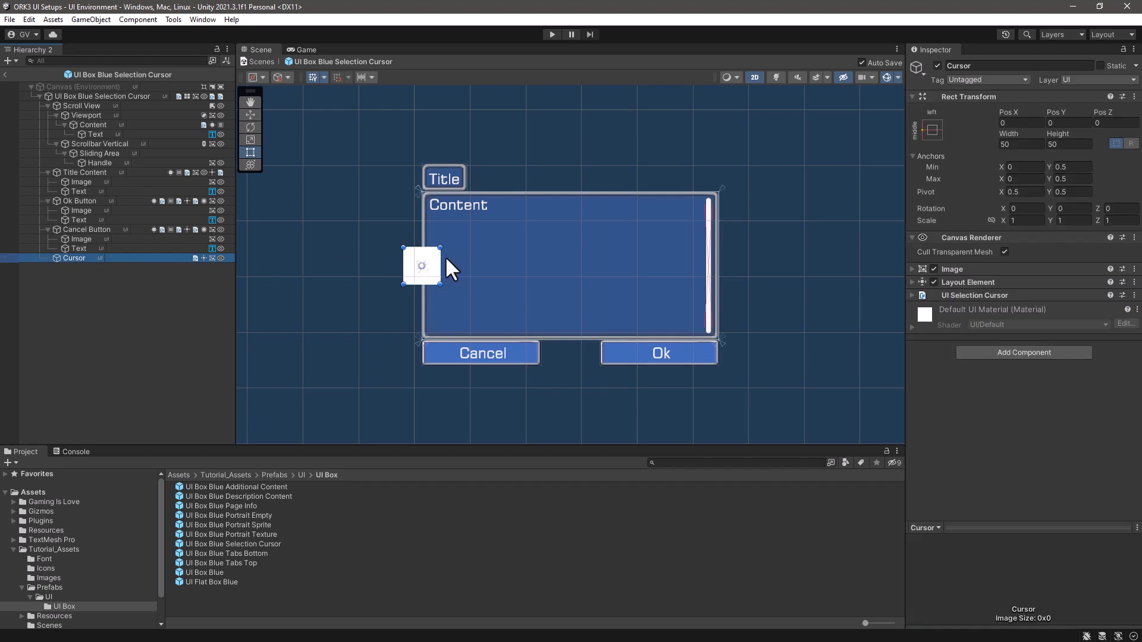
click(913, 270)
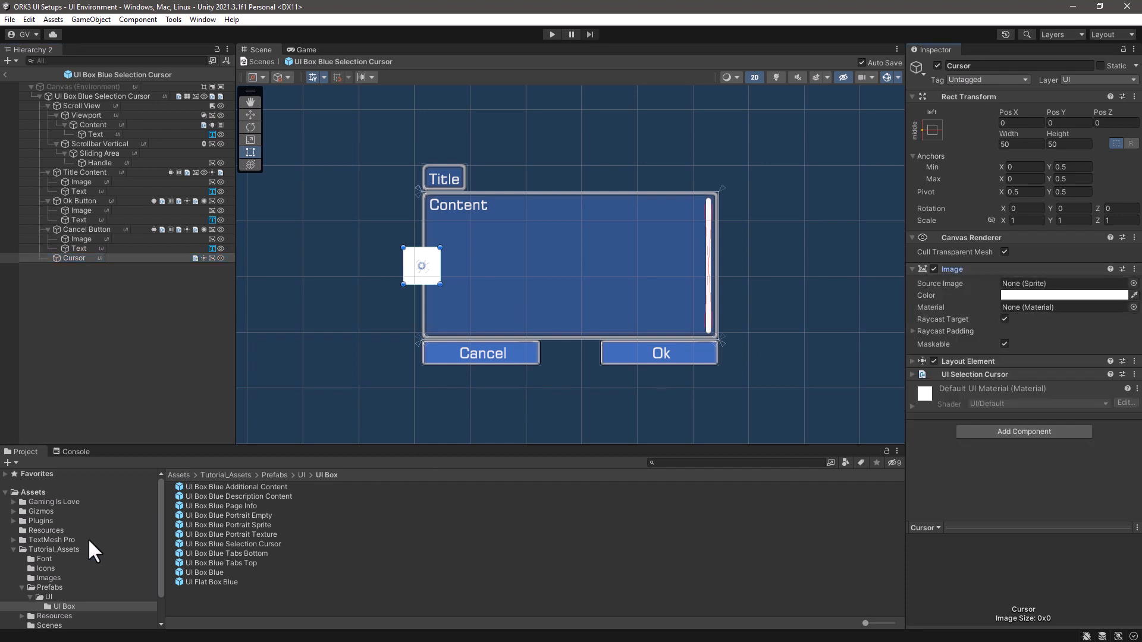
scroll(89, 541, down, 3)
click(43, 603)
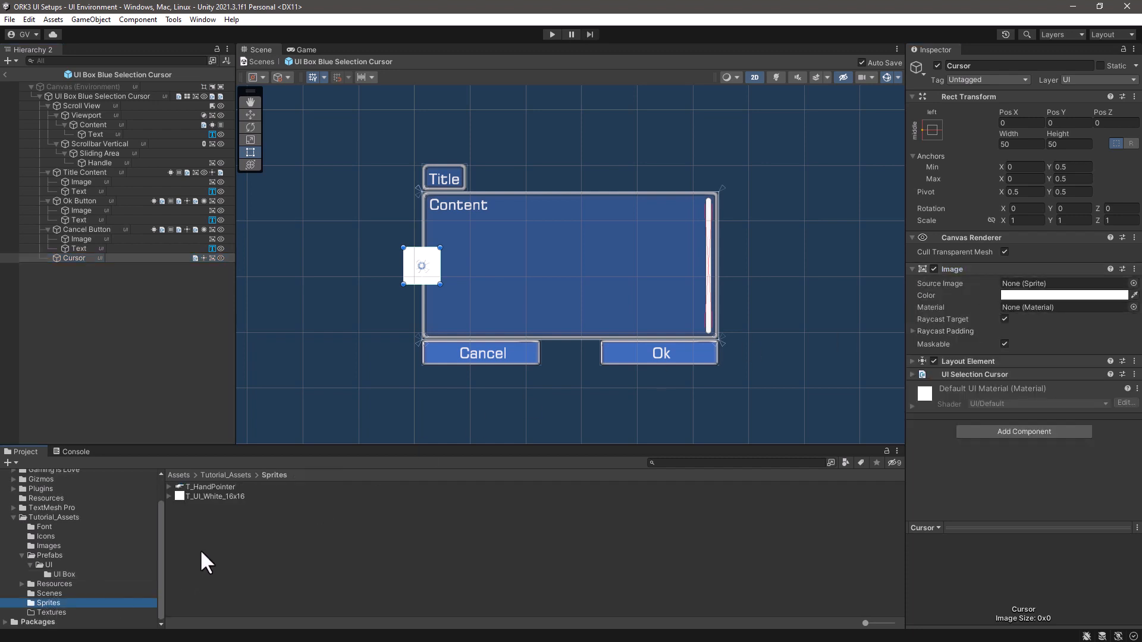
drag(221, 488, 1034, 288)
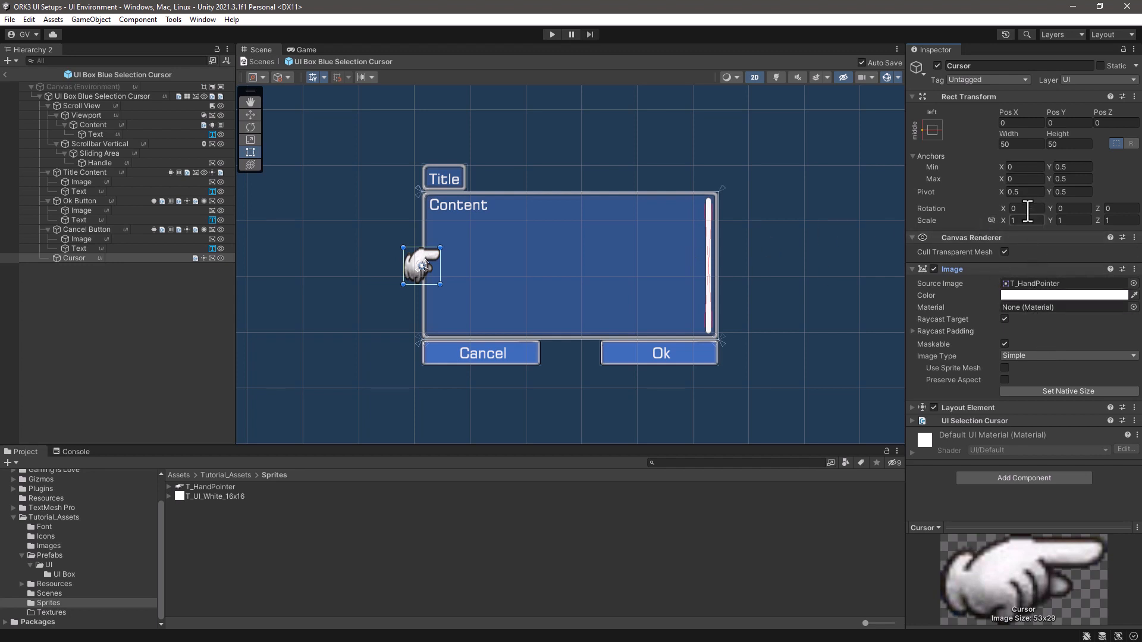
- Set the Cursor object's width to 53 and its height to 29
click(1021, 145)
text(53)
click(1071, 144)
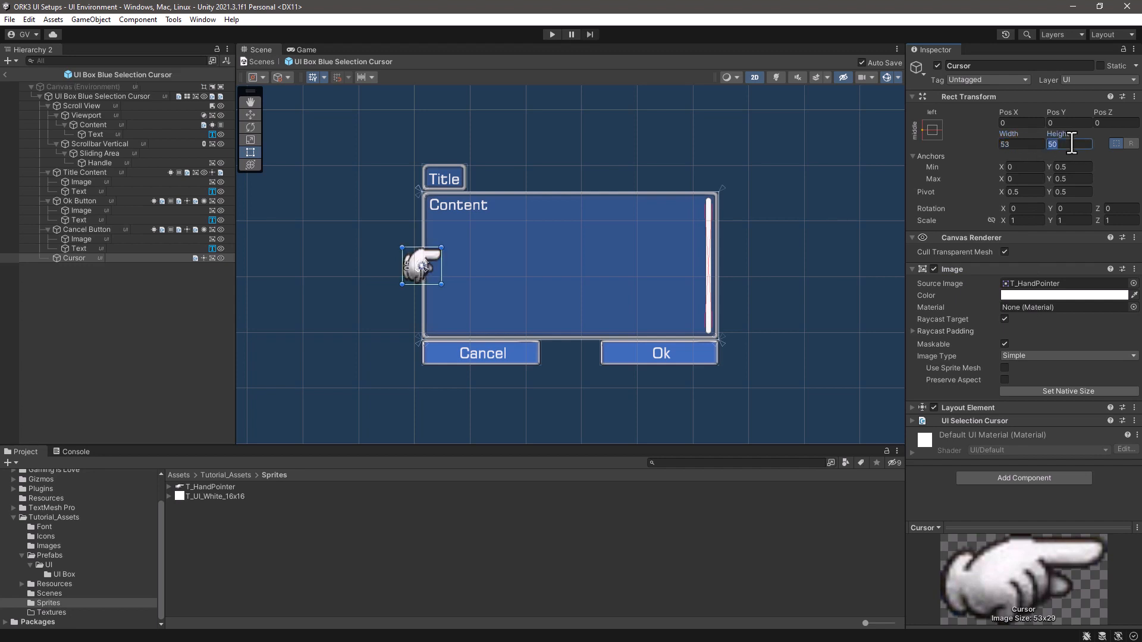
text(29)
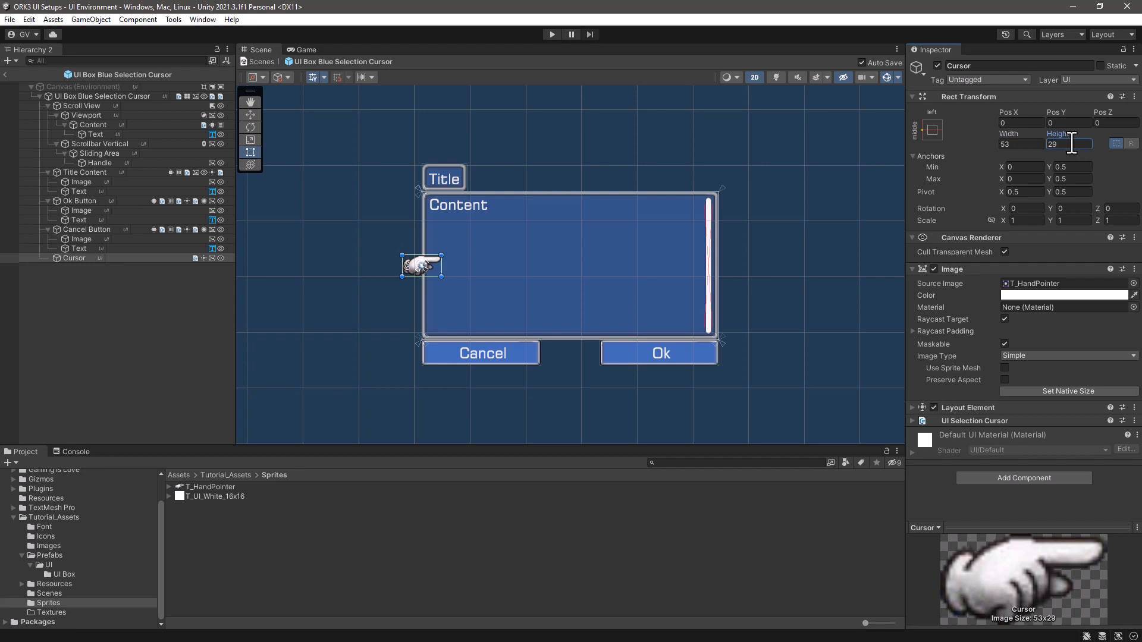
click(392, 496)
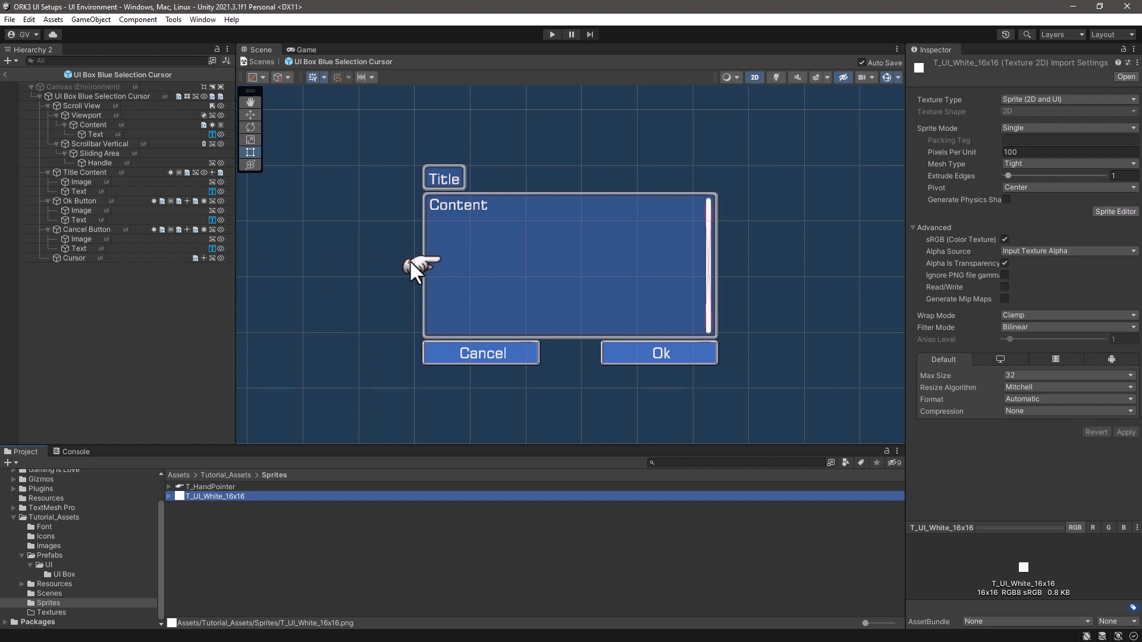
- Add a UI Image as a child of the Cursor object and name it AnimatedCursor
click(71, 258)
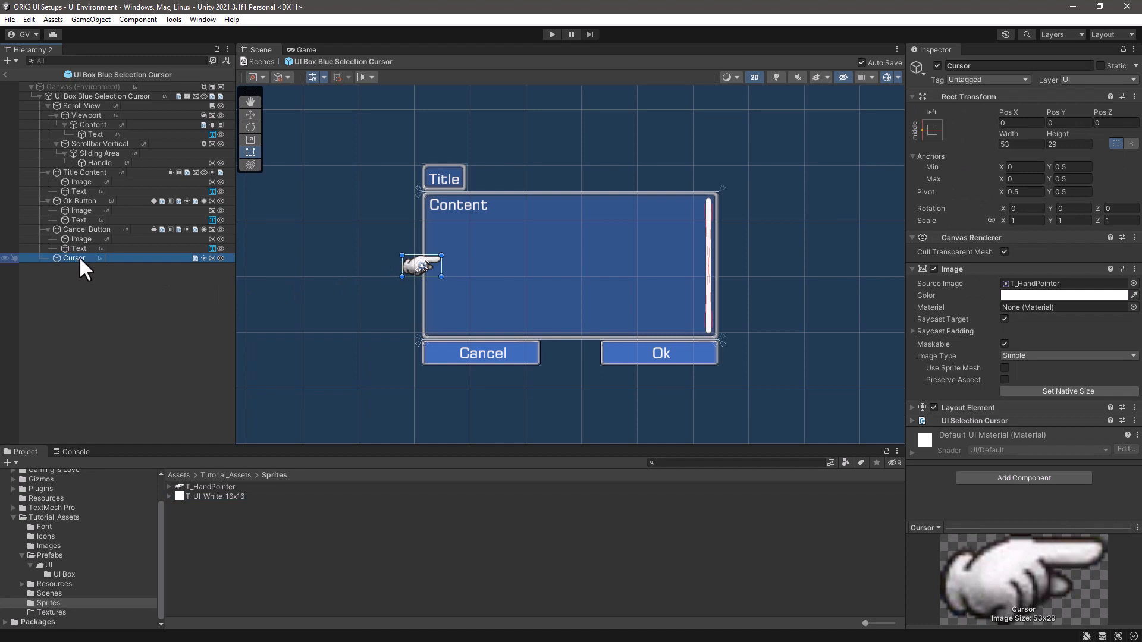
right_click(79, 260)
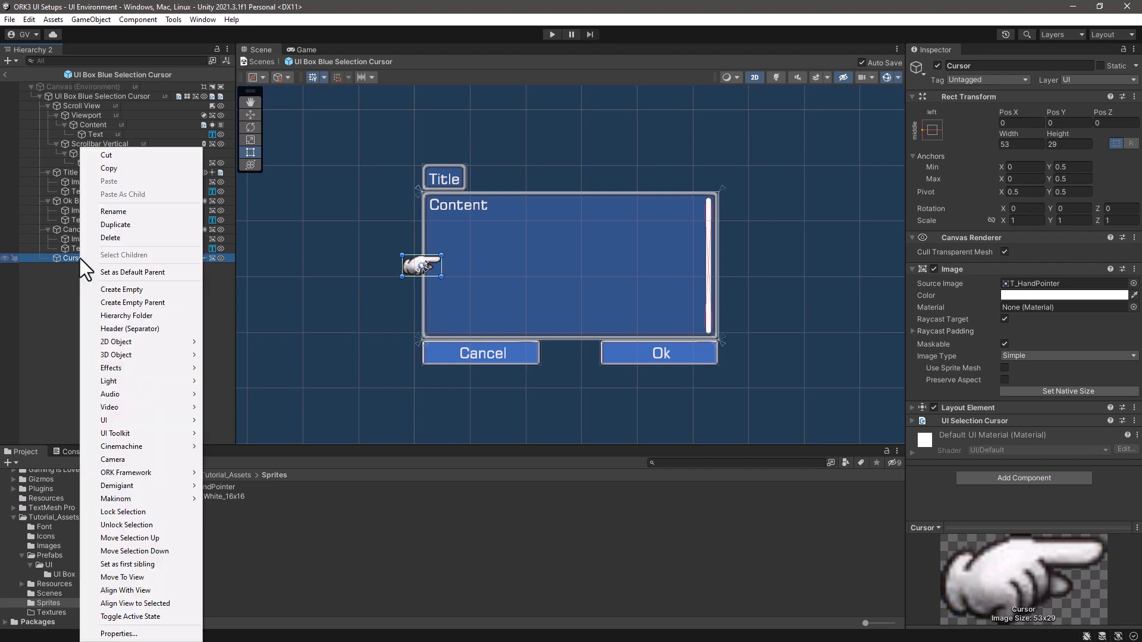
mouse_move(108, 420)
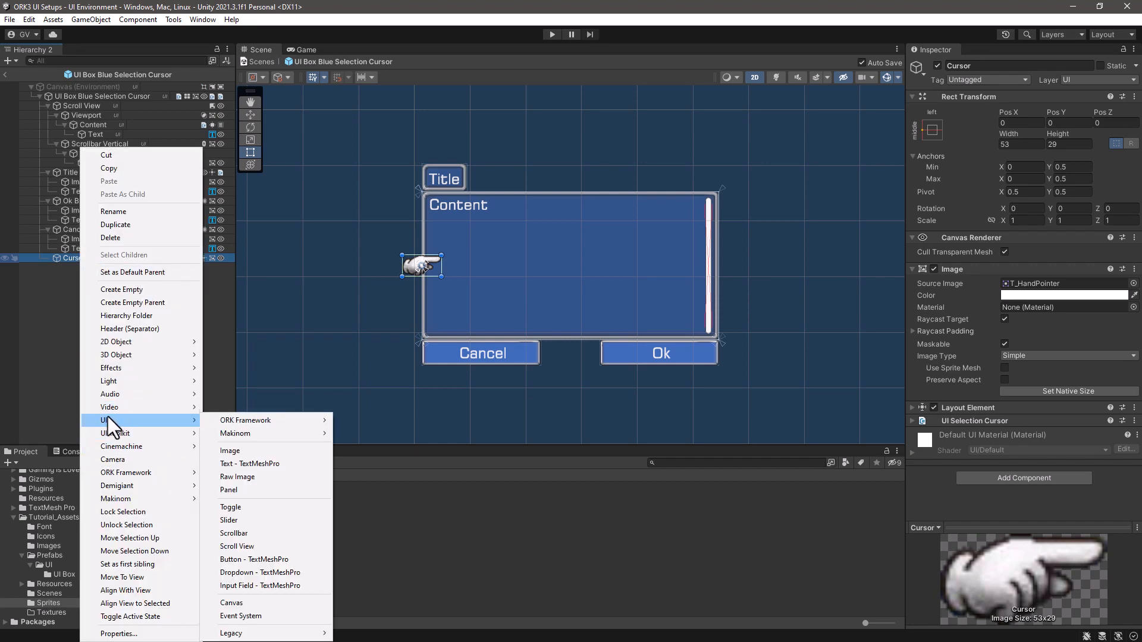
click(254, 453)
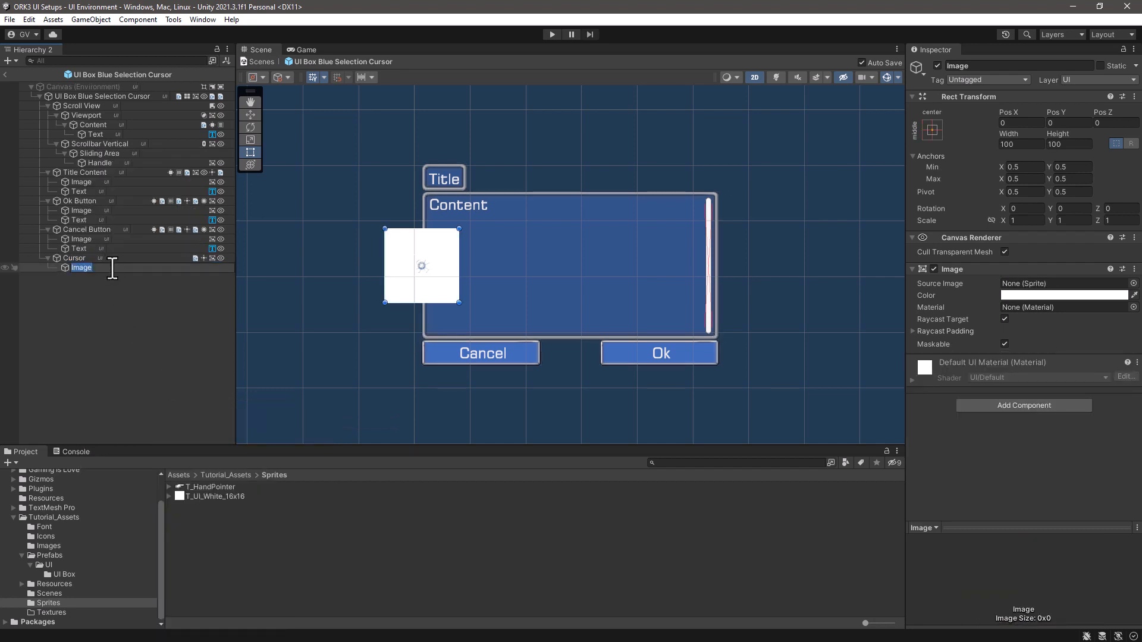
text(Animated)
text(VC)
key(BackSpace)
text(Cursos)
key(BackSpace)
key(BackSpace)
text(or)
click(99, 287)
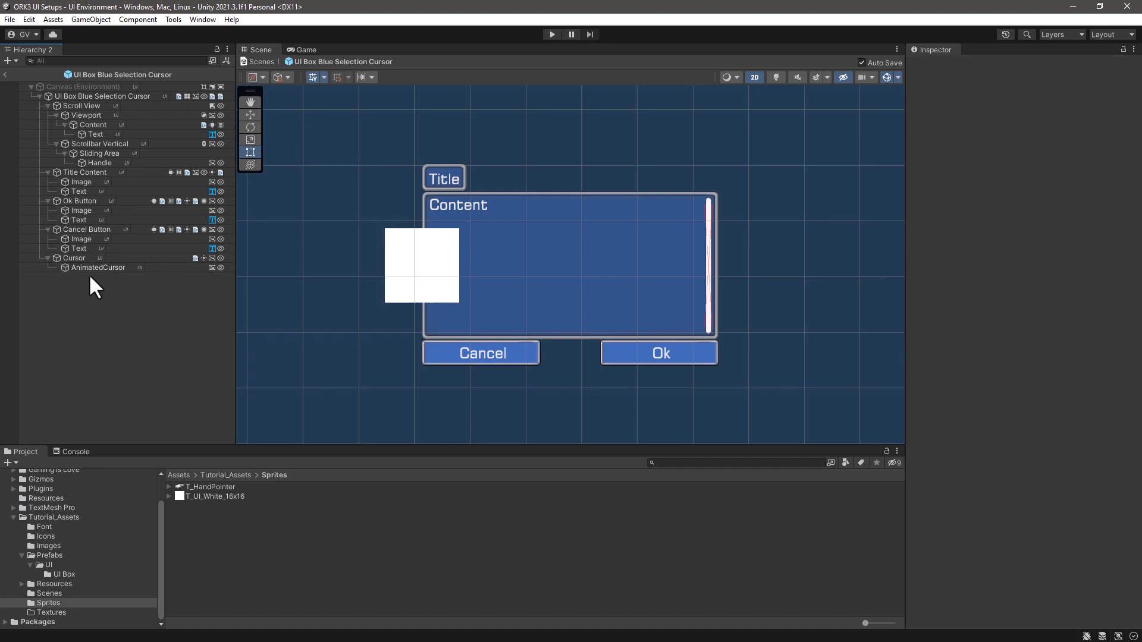
- Assign the T_HandPointer sprite as AnimatedCursor's source image and disable its Raycast Target
click(92, 267)
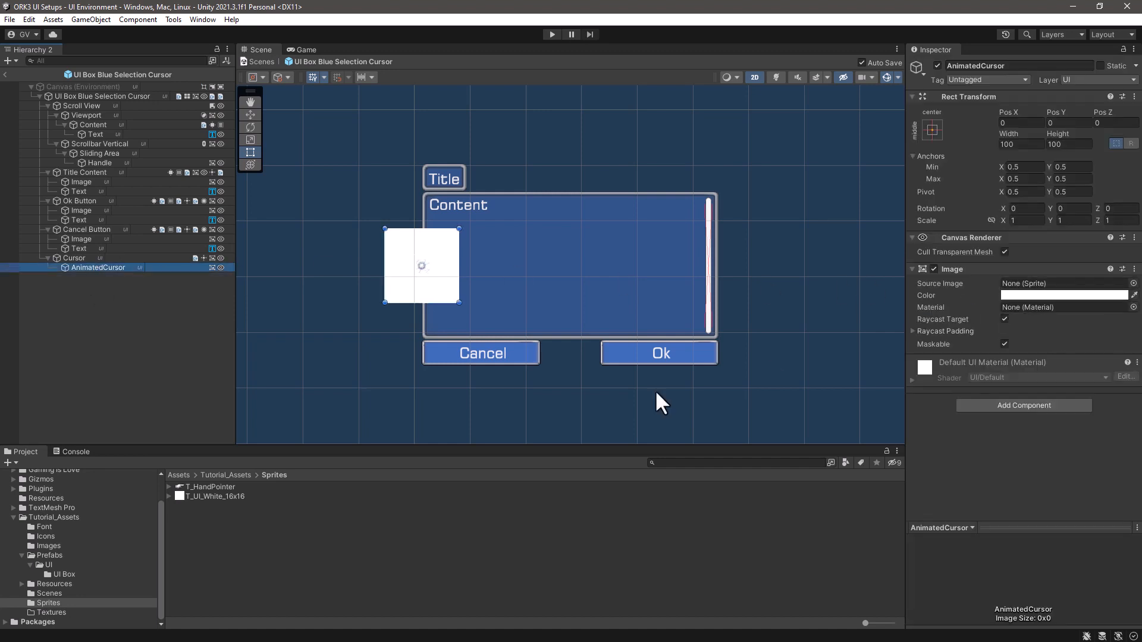
drag(196, 488, 1062, 279)
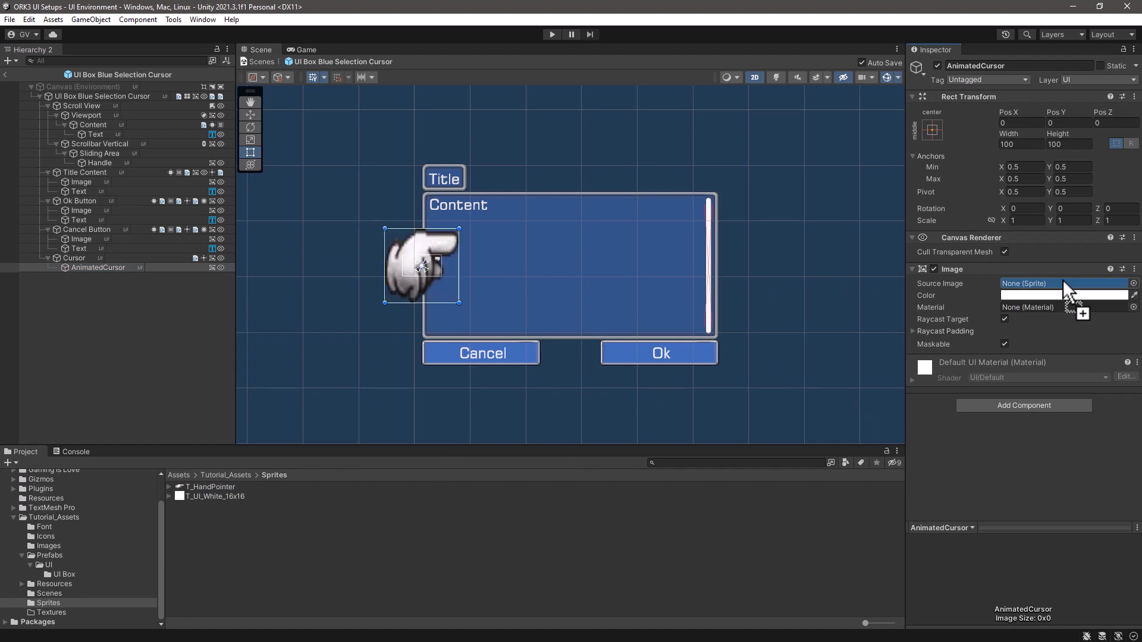
click(1004, 319)
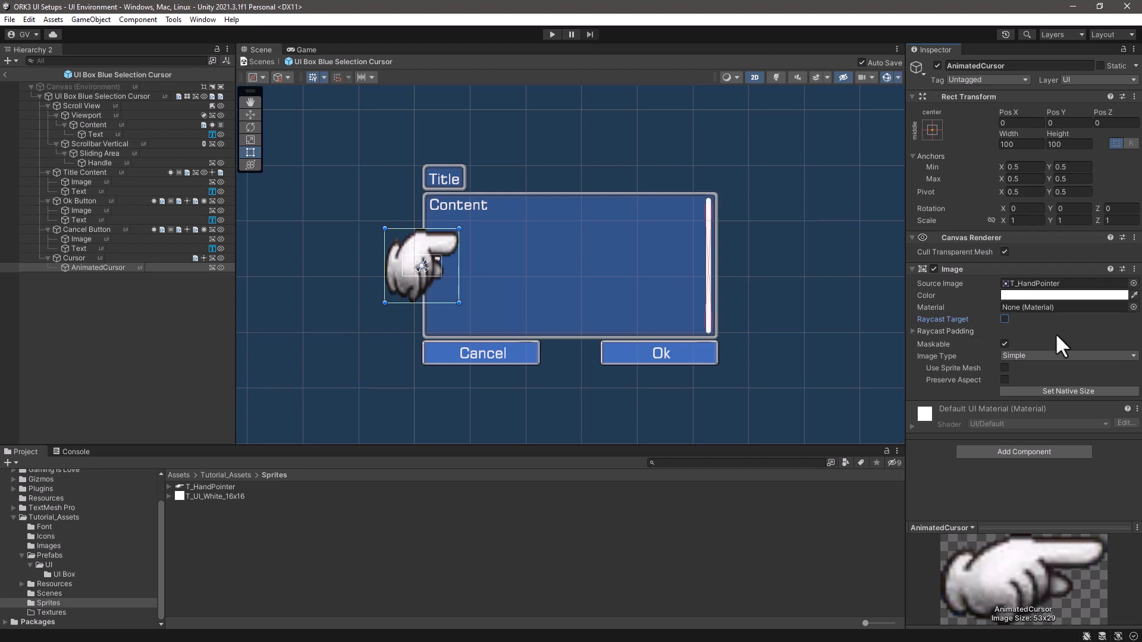
- Set AnimatedCursor's width to 53 and its height to 29
click(1031, 144)
text(53)
click(1071, 144)
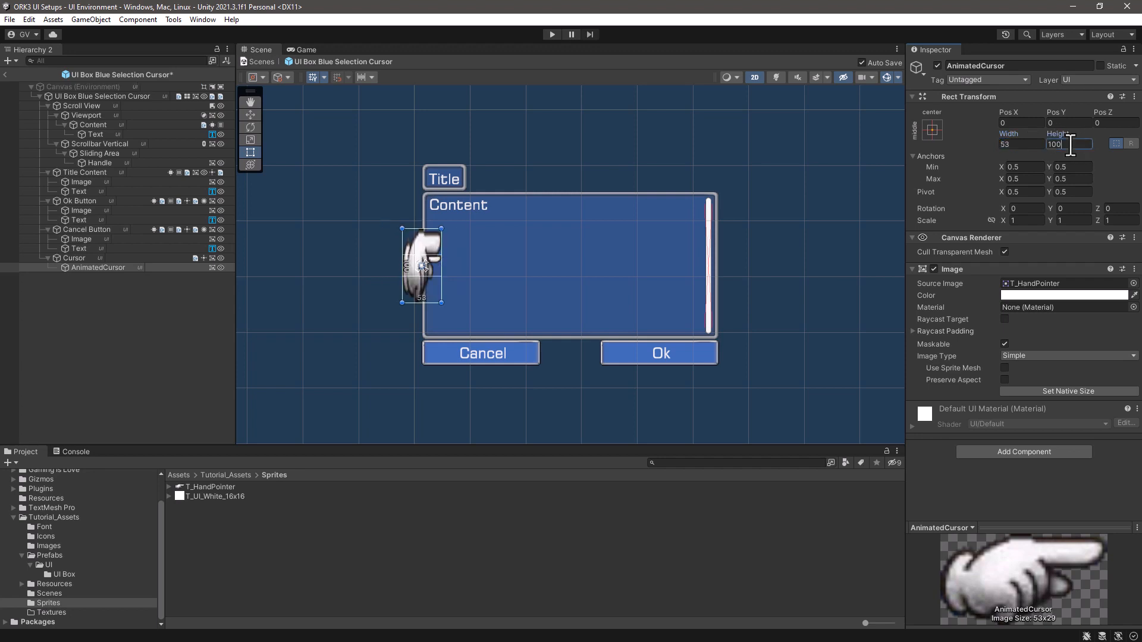
text(29)
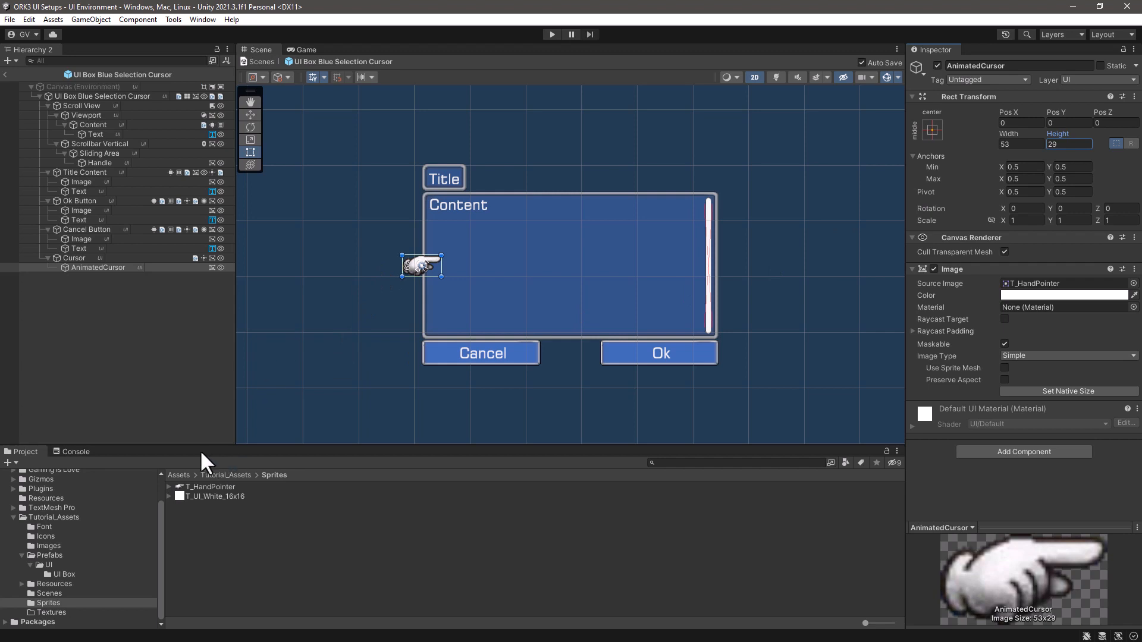
- Remove the source image from the parent Cursor object and set its image colour's alpha to 0
click(77, 258)
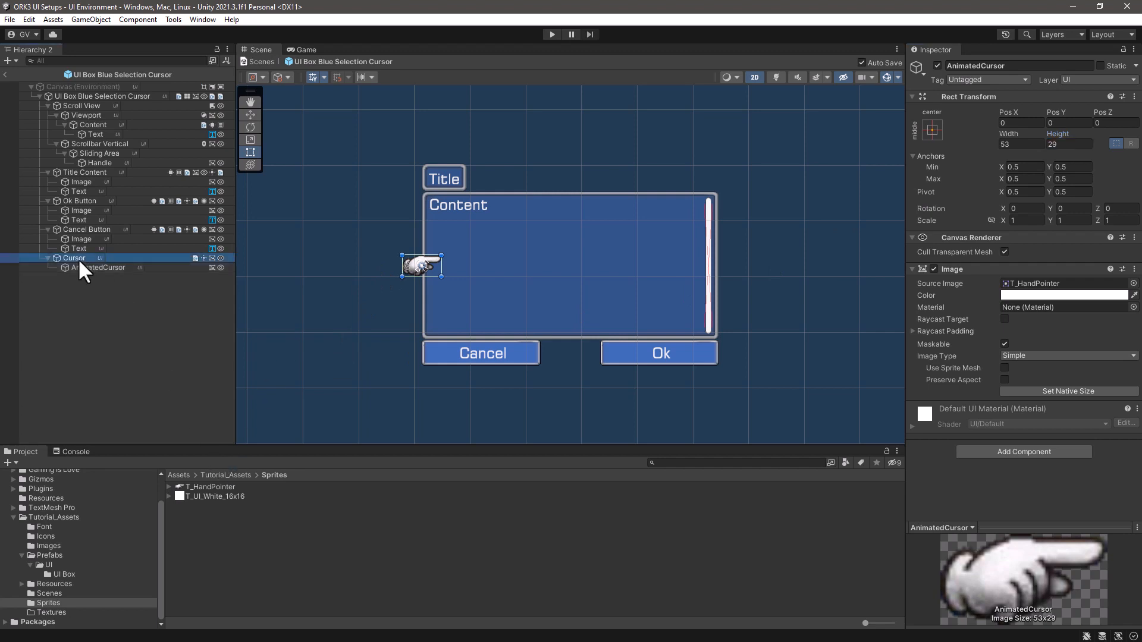
click(1080, 281)
key(Delete)
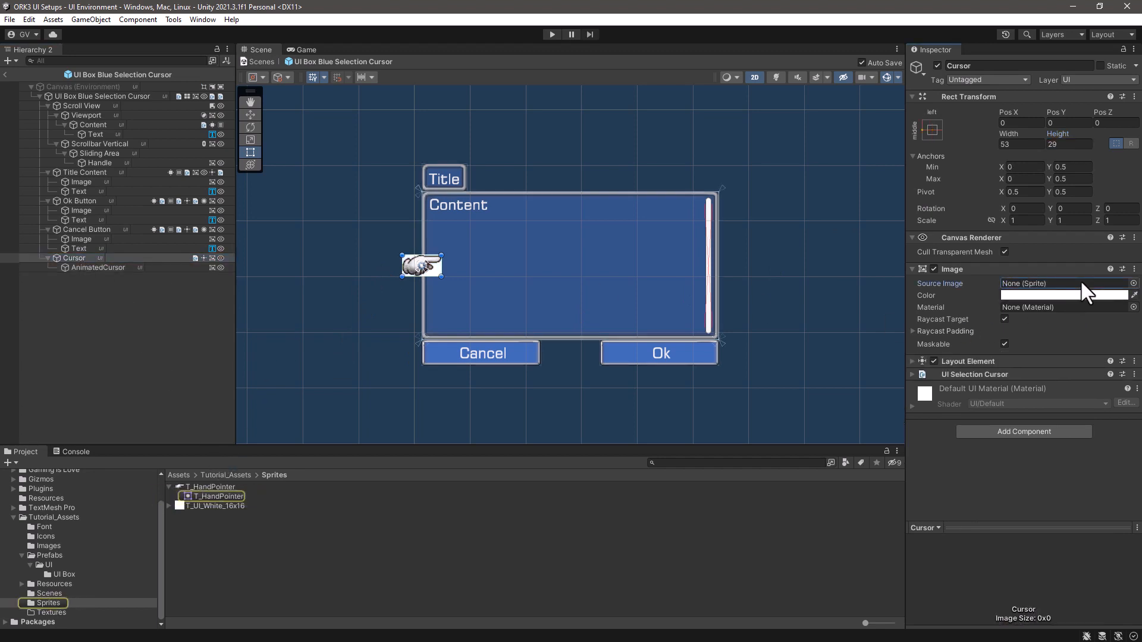
click(1074, 296)
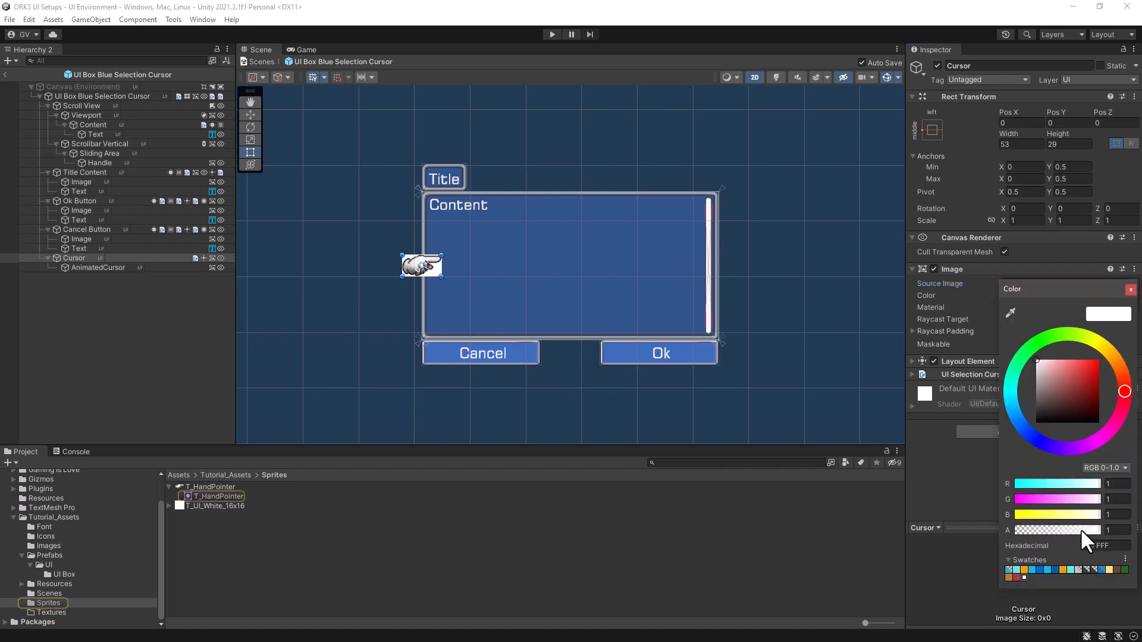
drag(1092, 532, 955, 523)
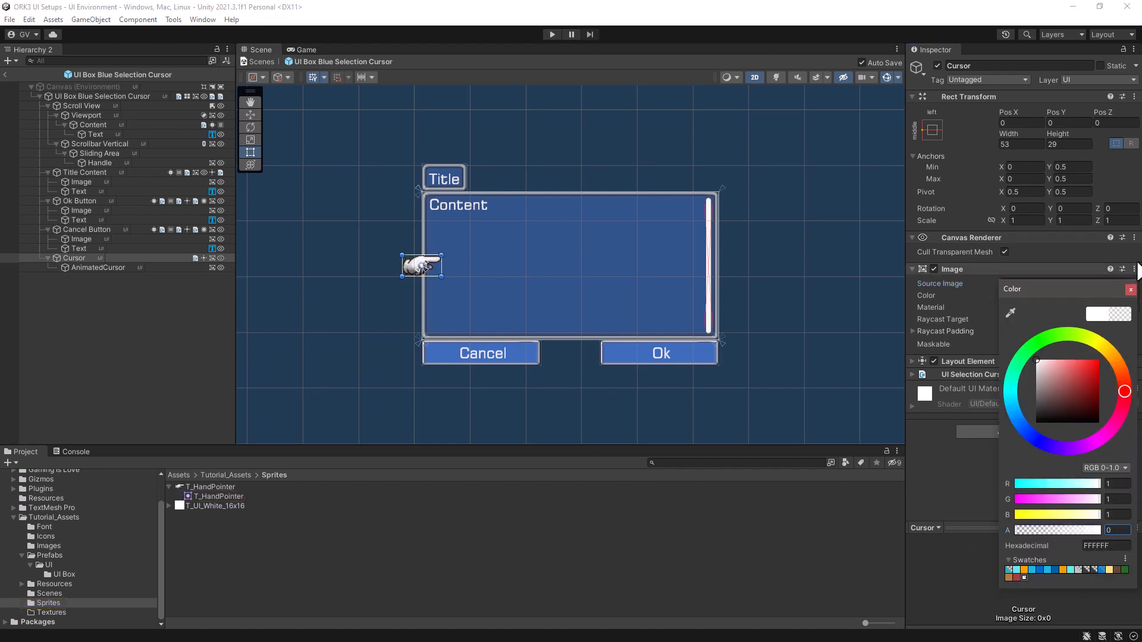
click(1131, 290)
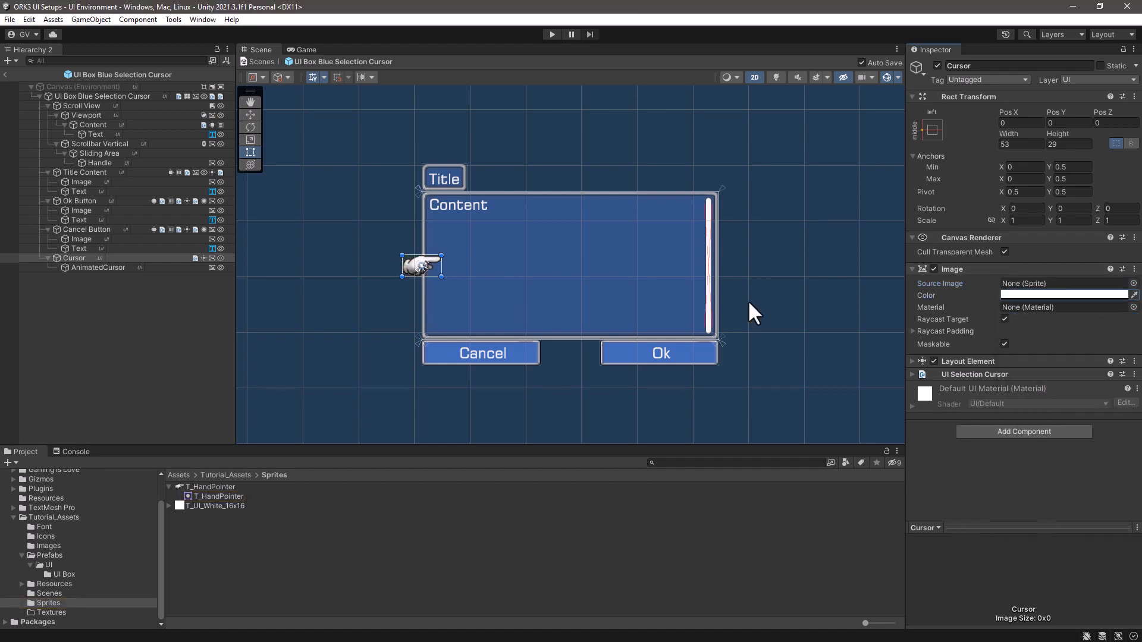
- Try moving the Cursor object with its child down beside the Cancel button, and undo the moves
click(90, 267)
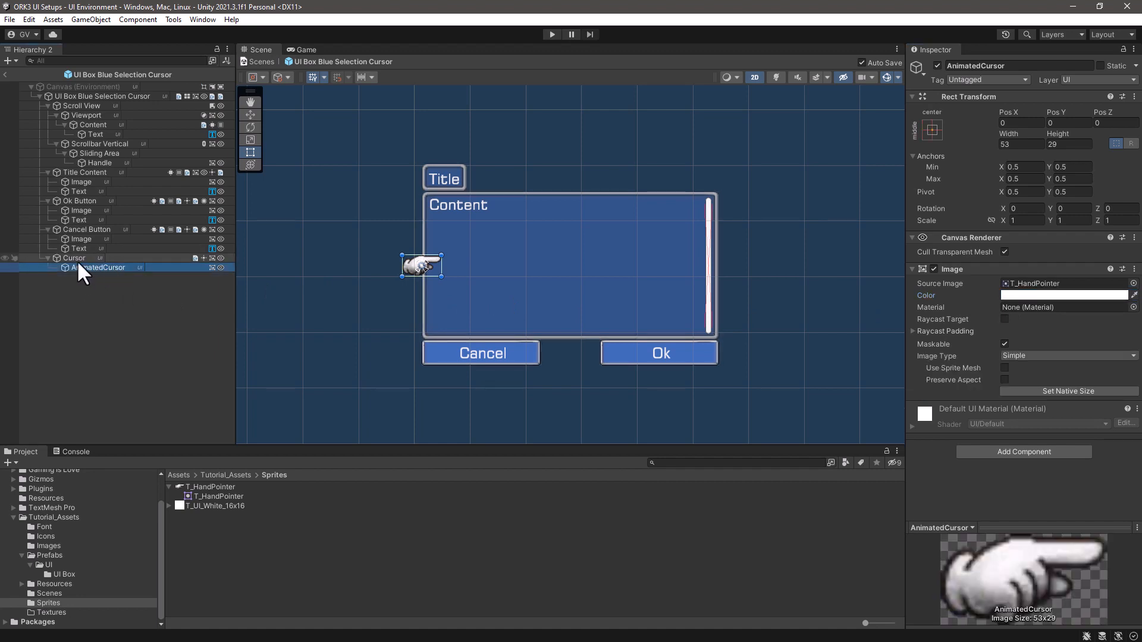
click(77, 260)
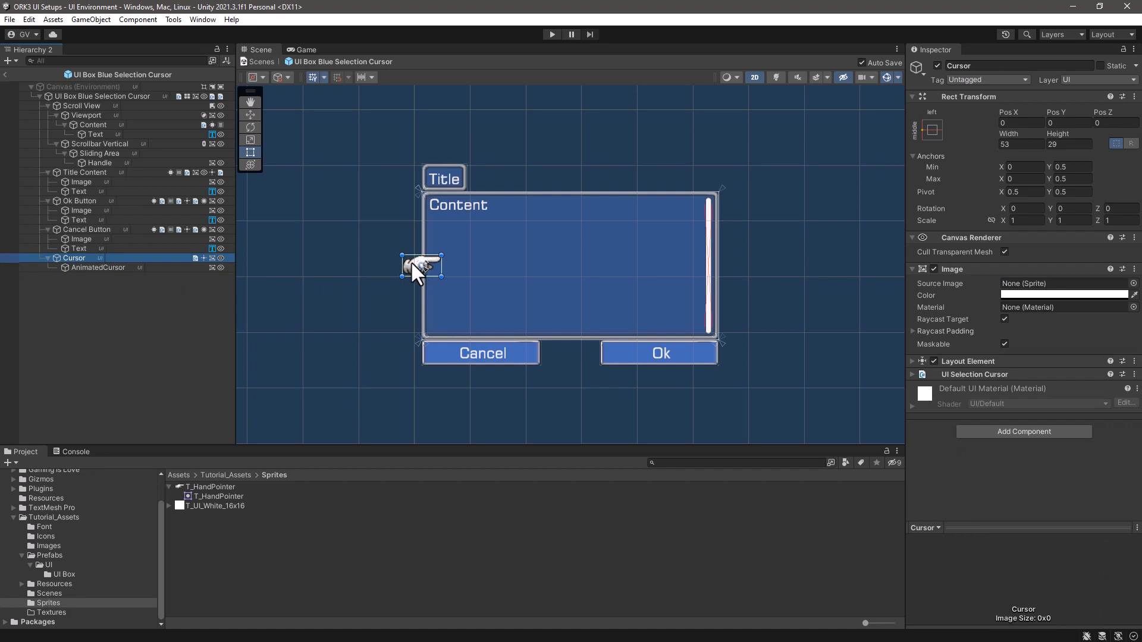
drag(411, 262, 413, 350)
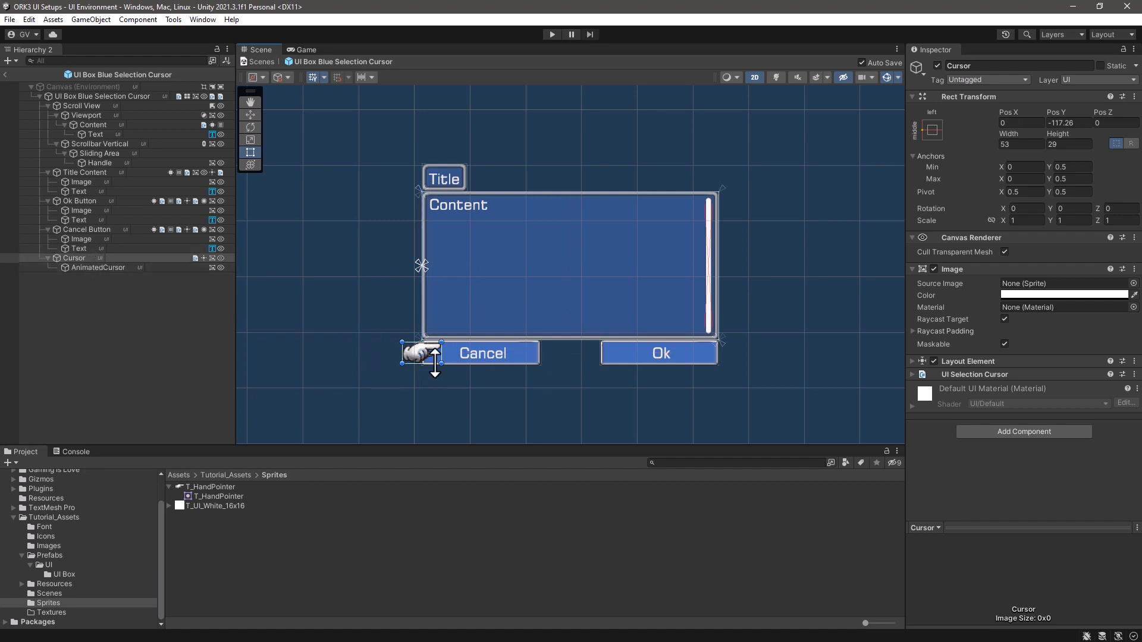
drag(413, 349, 407, 267)
key(ctrl+z)
key(ctrl+z)
key(ctrl+z)
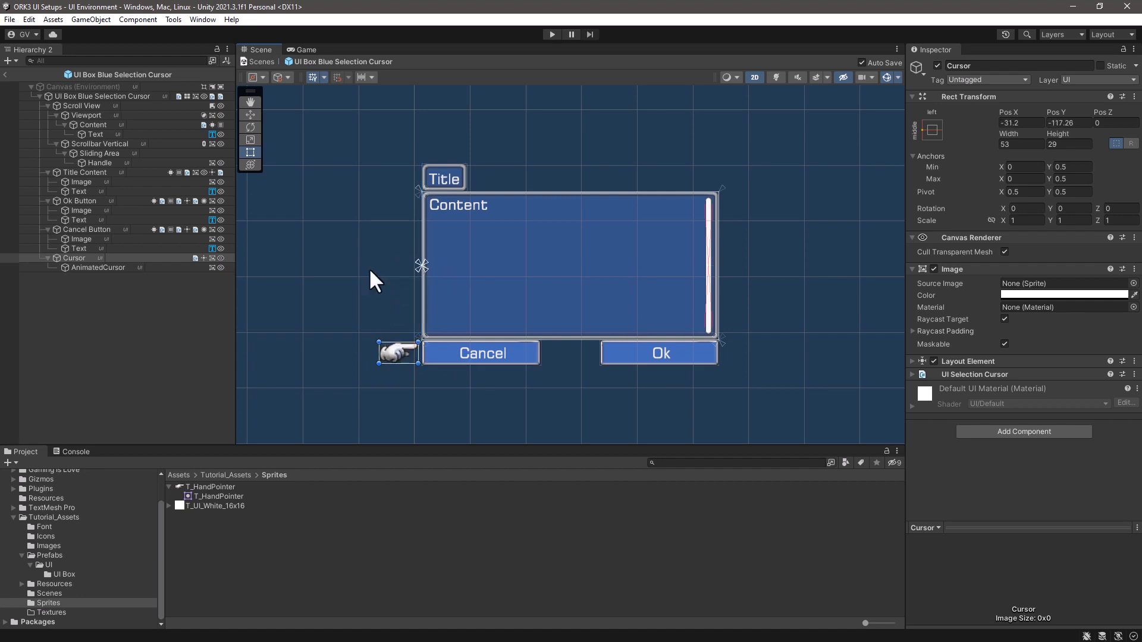
key(ctrl+y)
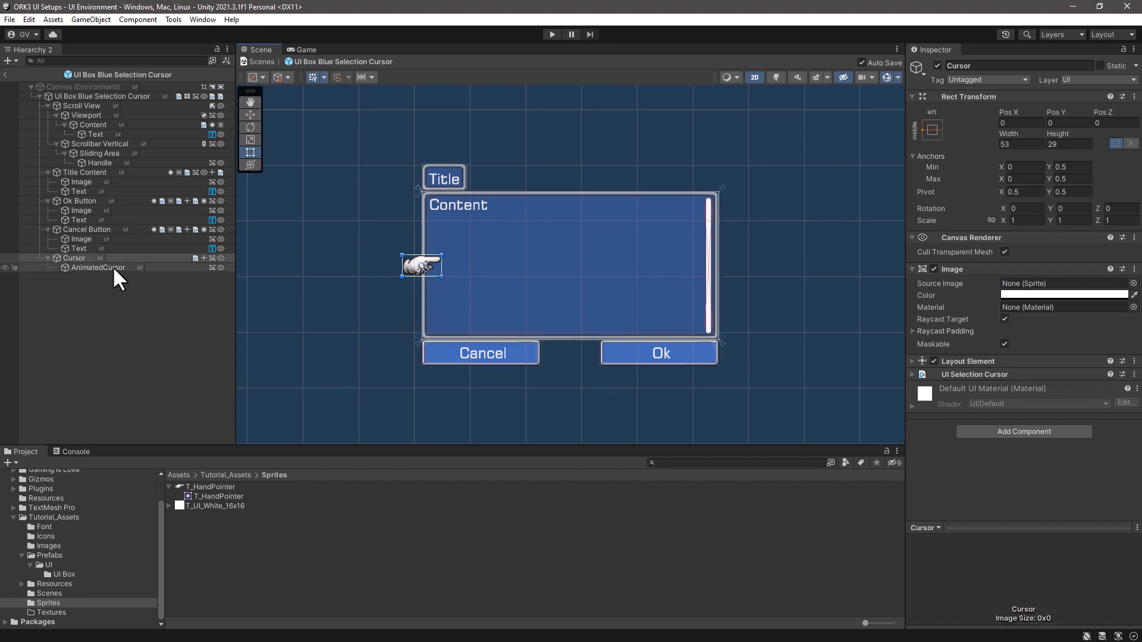
- Check the alpha of the parent Cursor object's image colour and select its AnimatedCursor child
click(1062, 296)
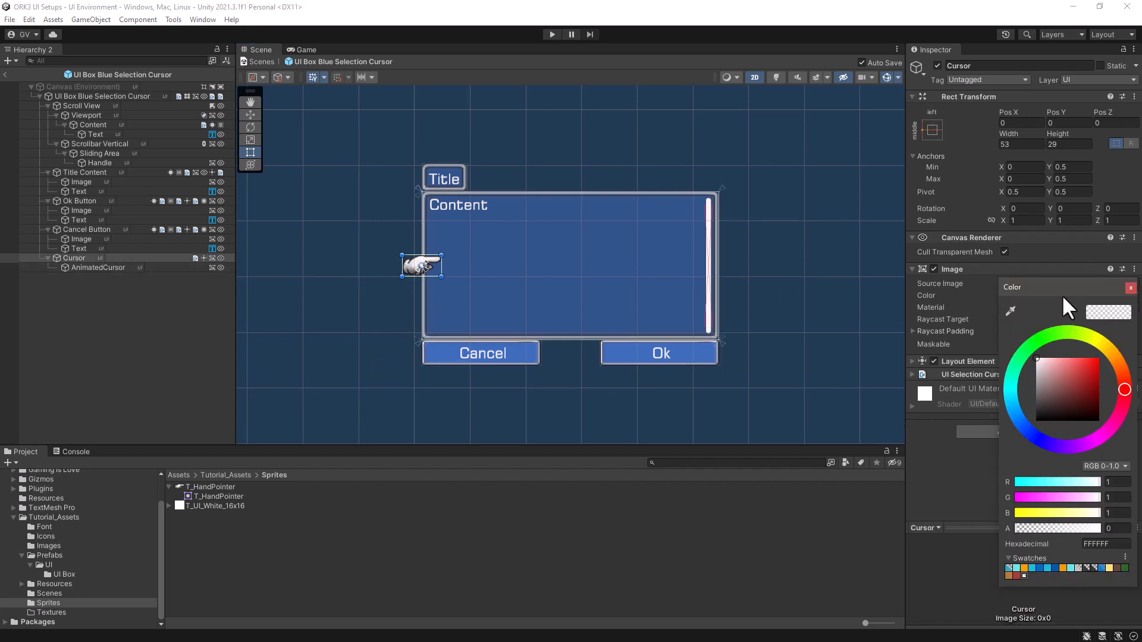
click(1131, 288)
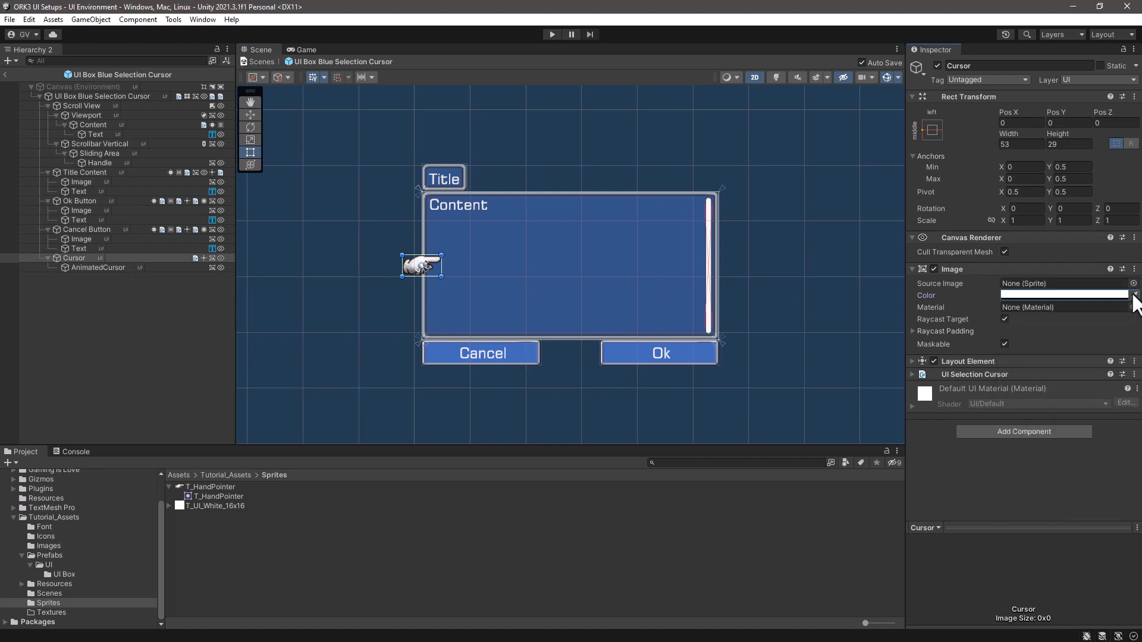
click(109, 266)
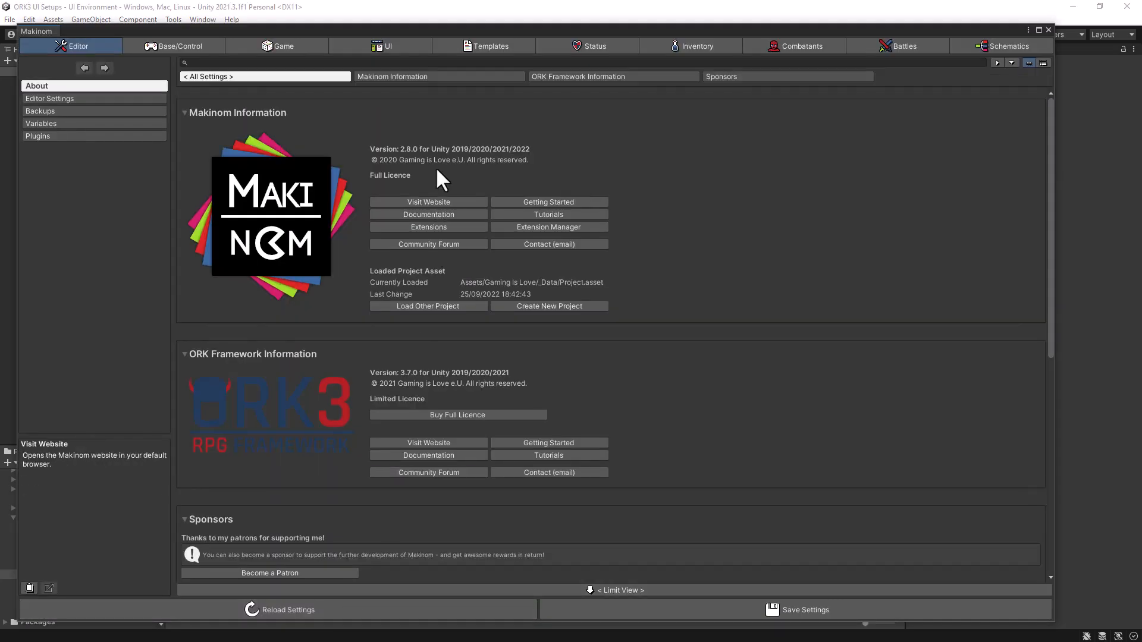
- Review the default UI prefab settings in the Makinom editor's UI section, and close the editor
click(412, 46)
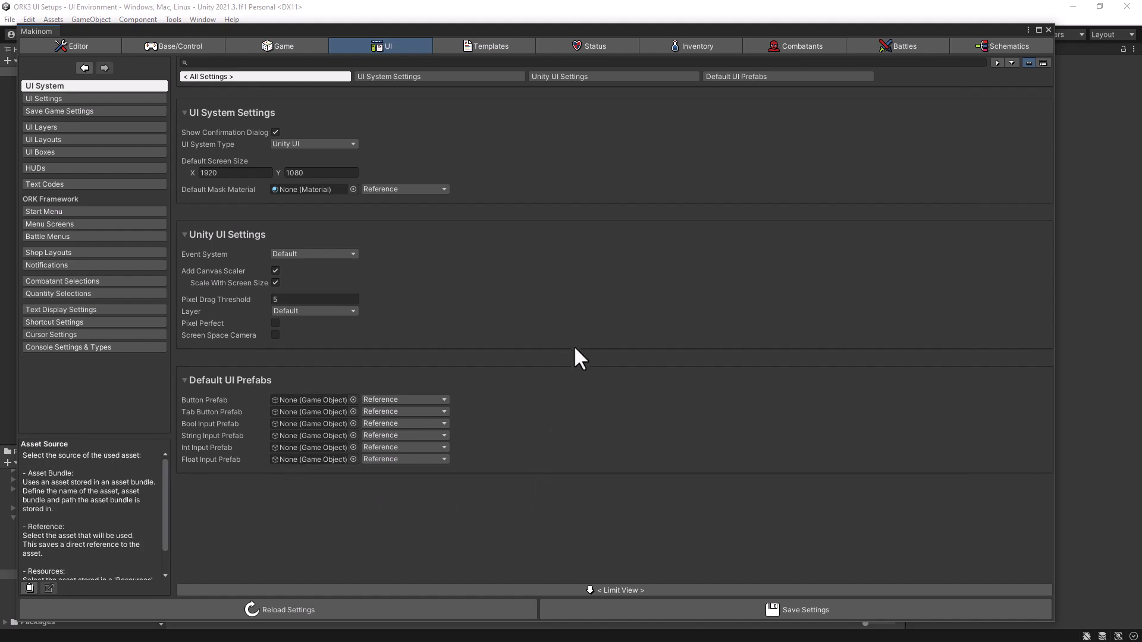
click(1048, 29)
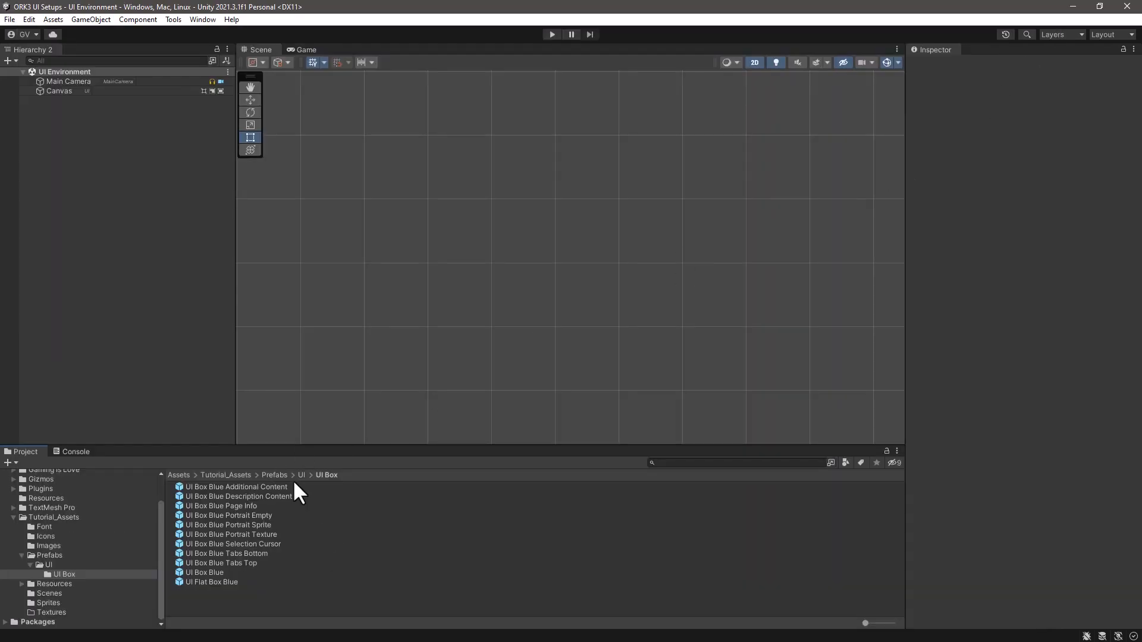
- Create a folder named UI Inputs inside Tutorial_Assets/Prefabs/UI and open it
click(41, 565)
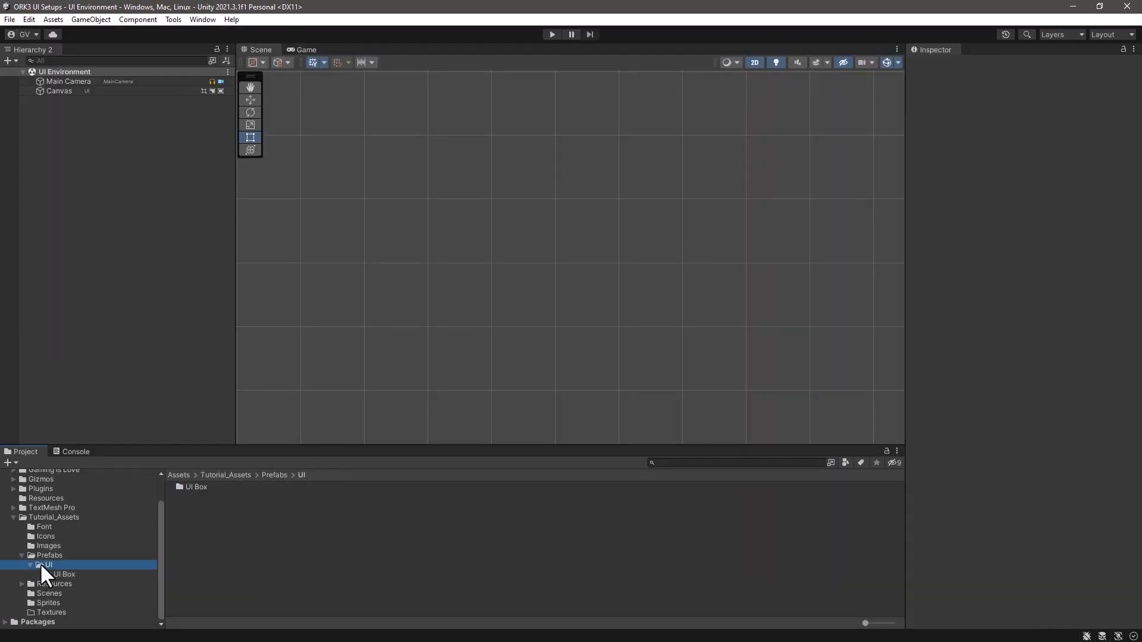
right_click(191, 521)
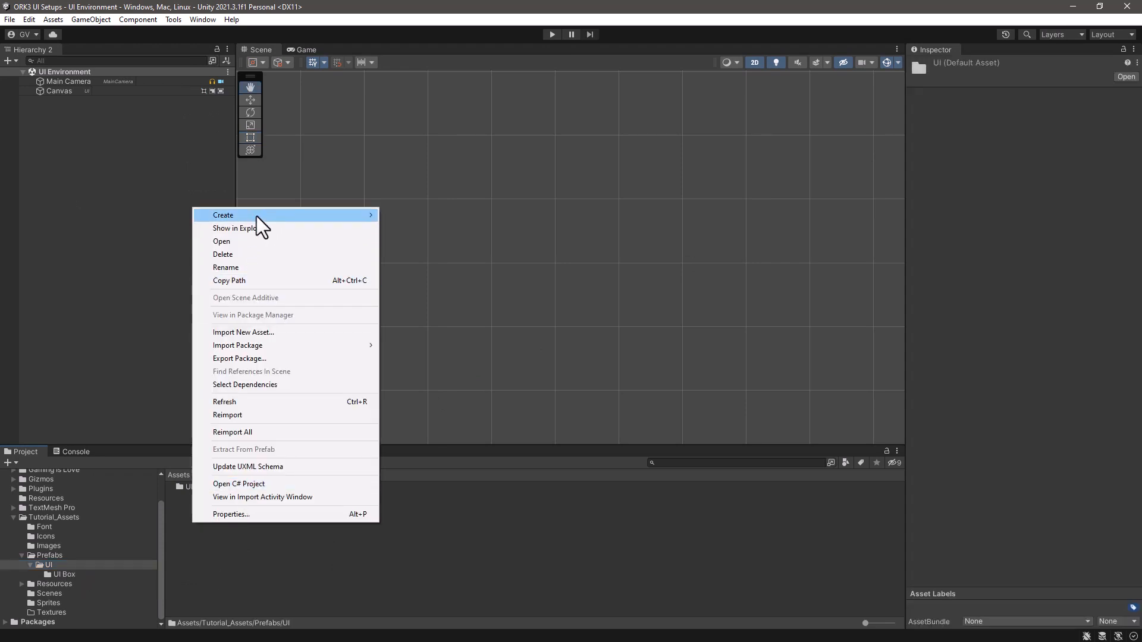
mouse_move(256, 216)
click(445, 37)
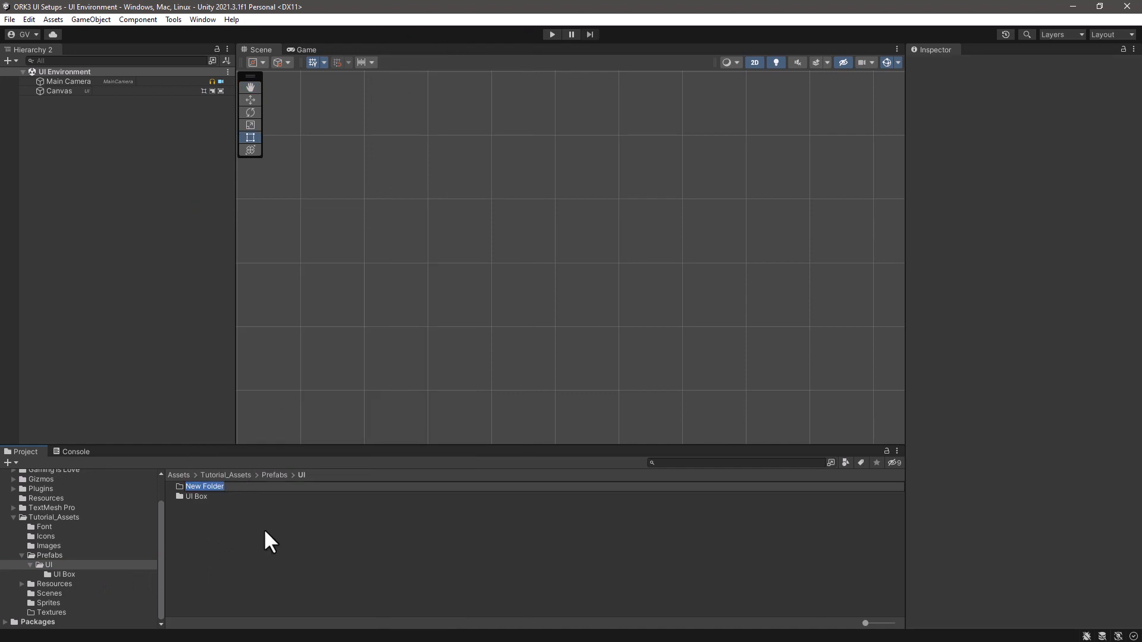
text(UI Inputs)
key(Return)
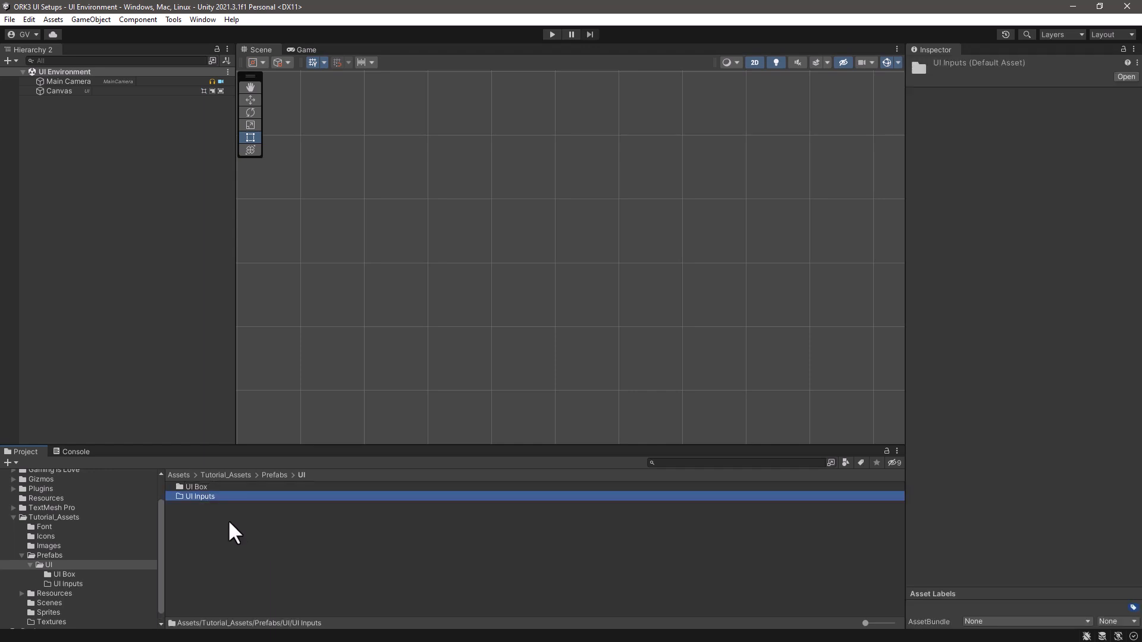
double_click(212, 496)
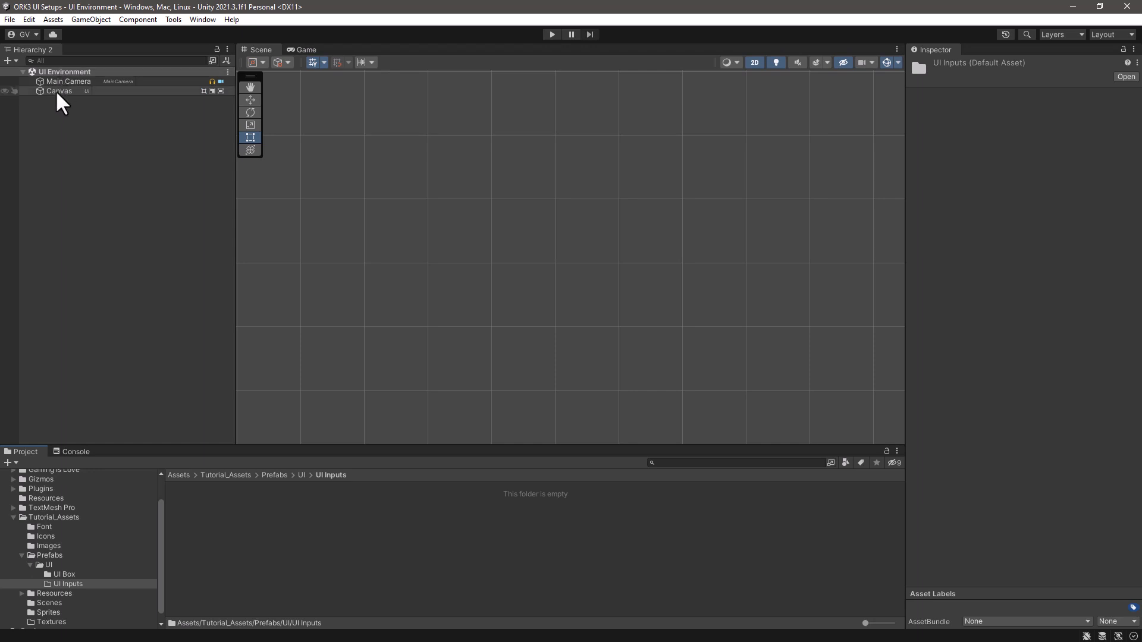
- Add a Makinom UI Box Empty Button (no content or image) to the scene and look through its components
right_click(44, 137)
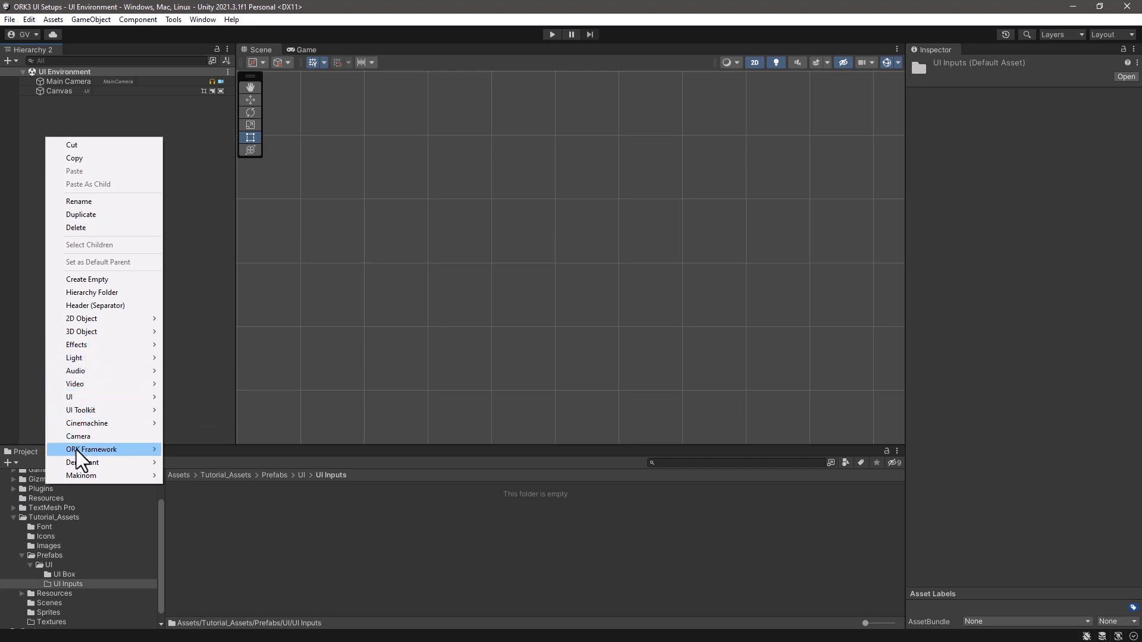
mouse_move(94, 471)
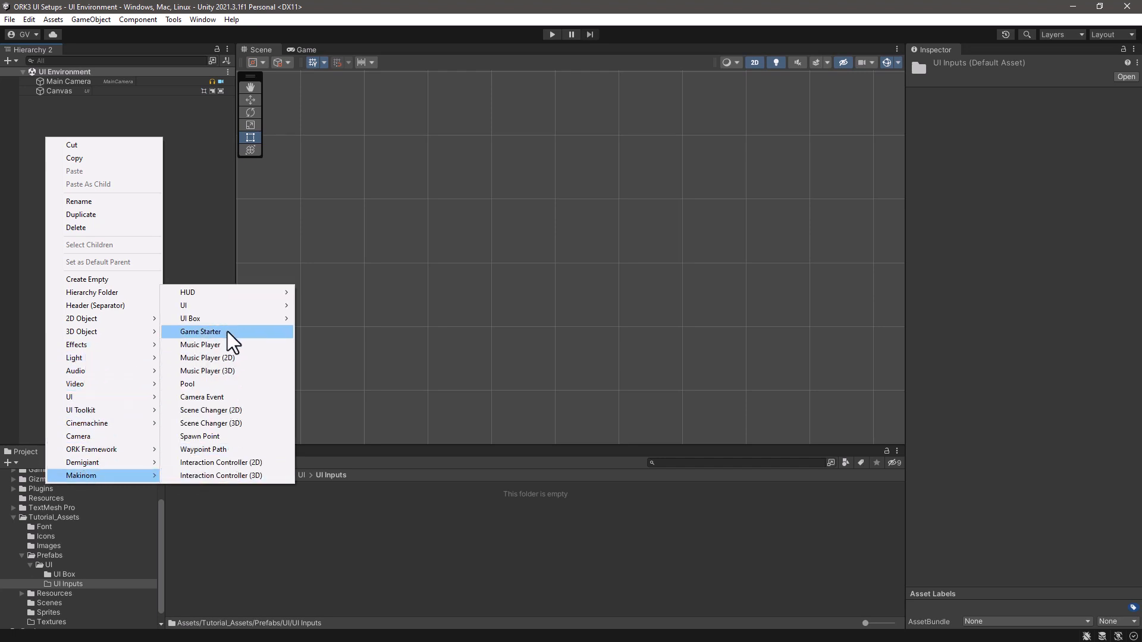
mouse_move(227, 319)
mouse_move(335, 344)
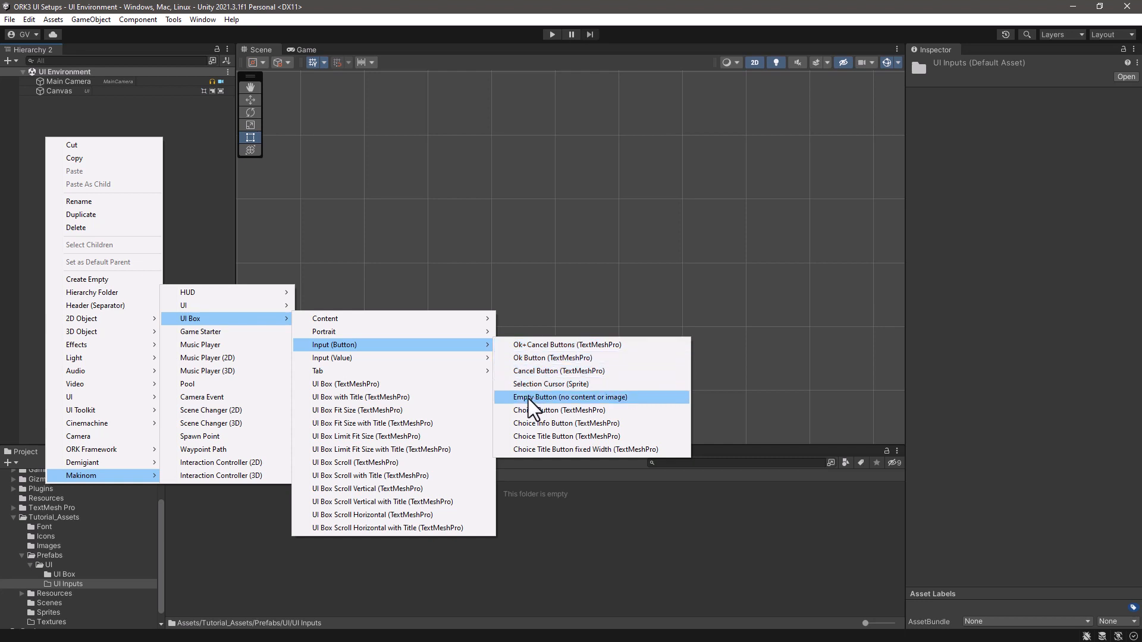
click(555, 397)
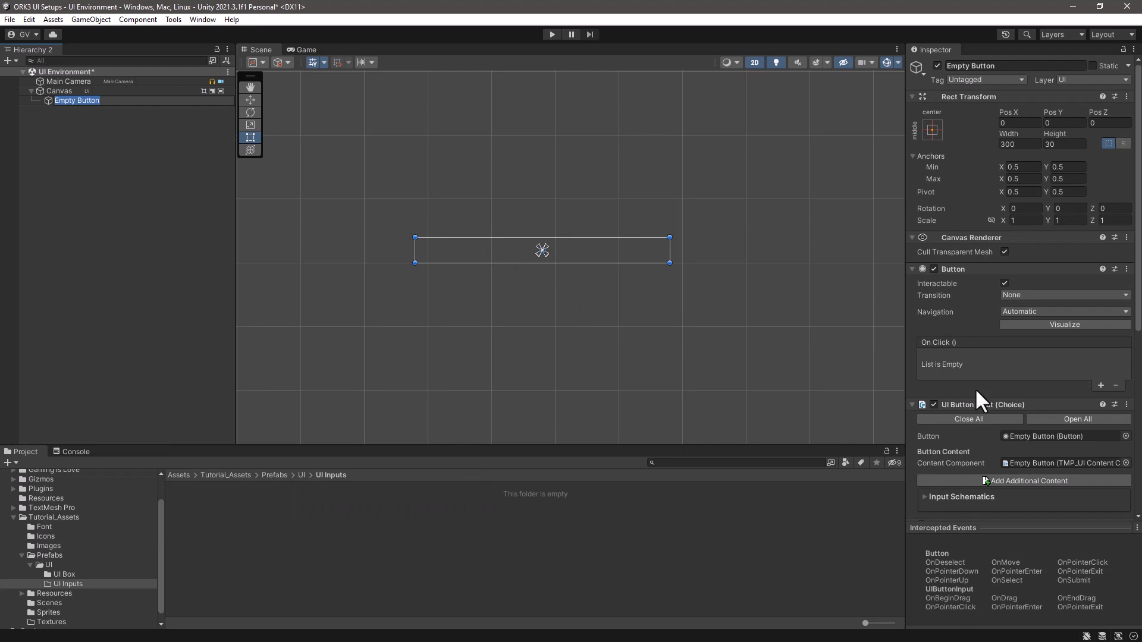
scroll(1048, 366, down, 10)
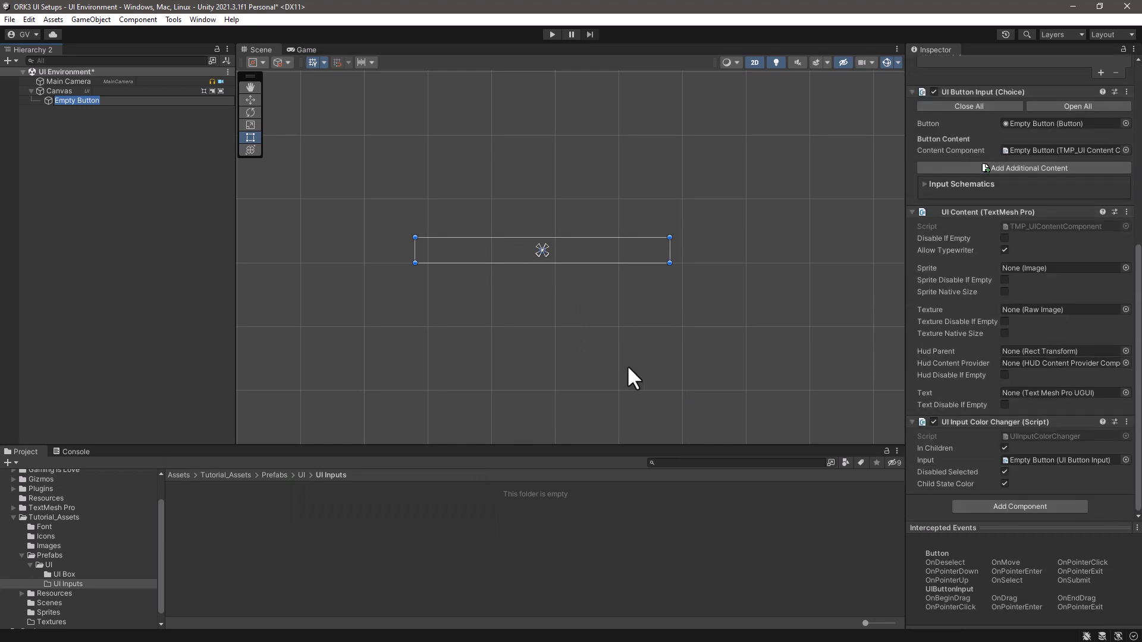
click(66, 113)
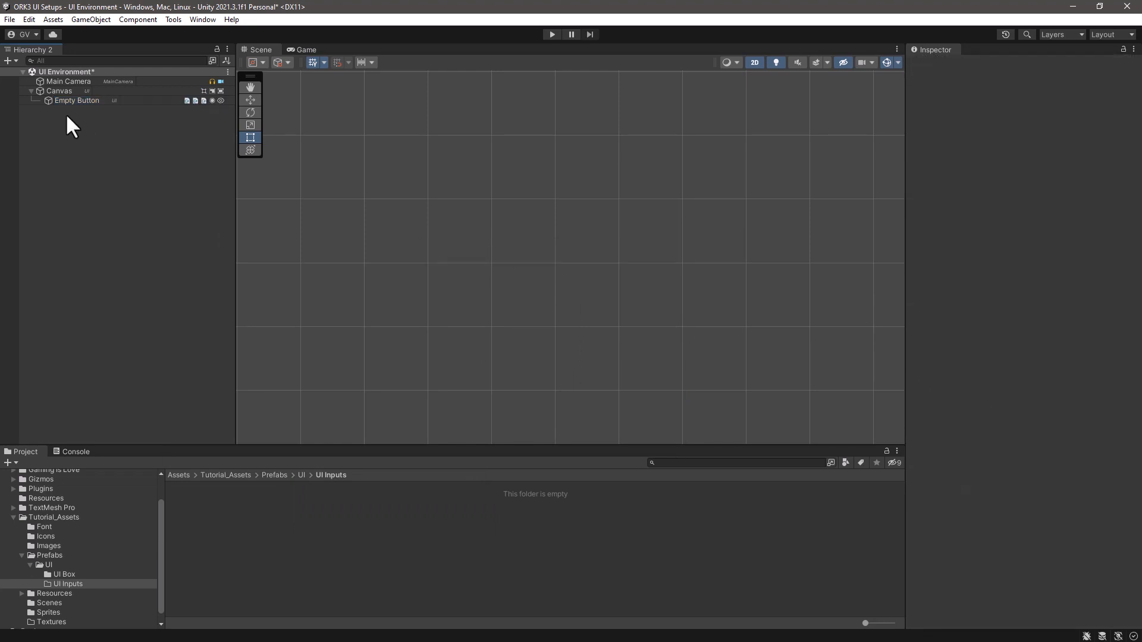
- Save Empty Button as a prefab in the UI Inputs folder and delete its instance from the scene
click(75, 100)
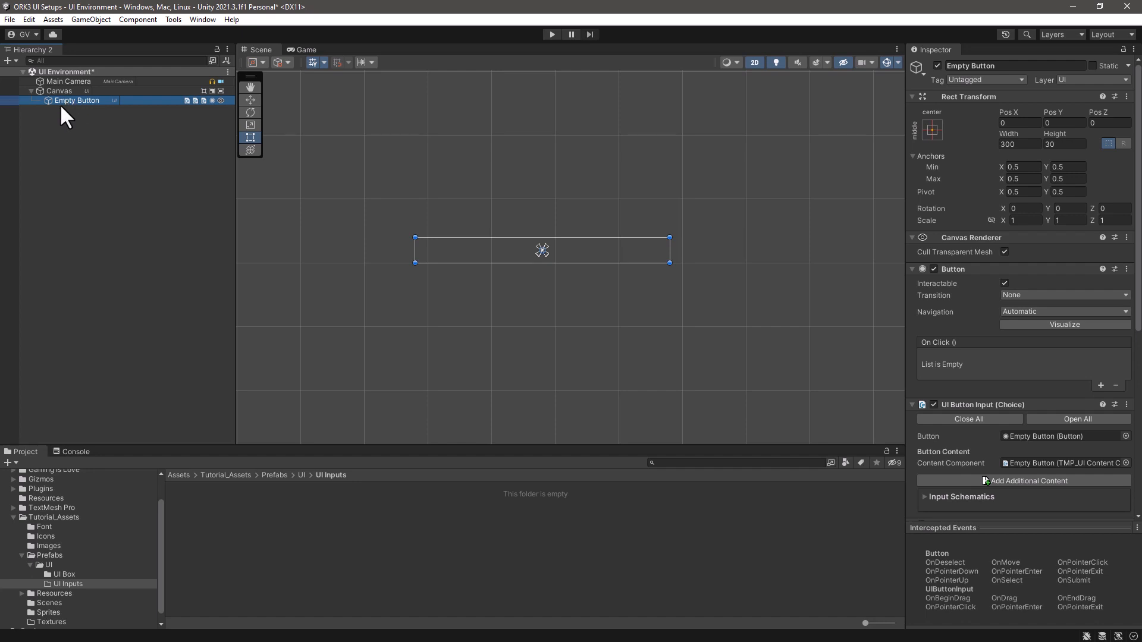
drag(65, 98, 212, 518)
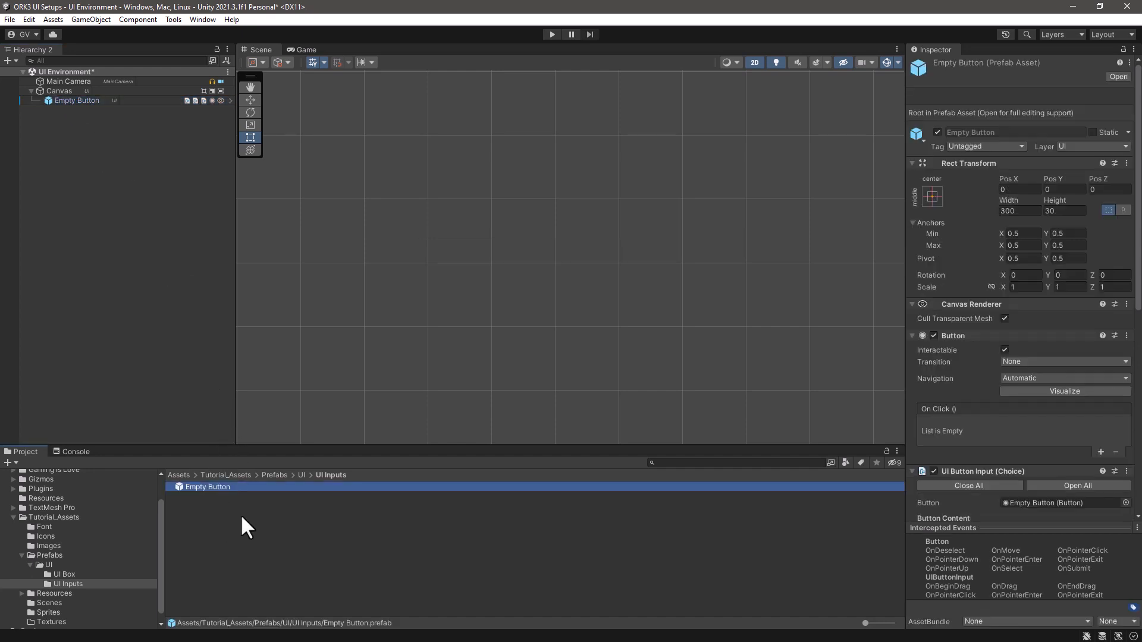
click(108, 98)
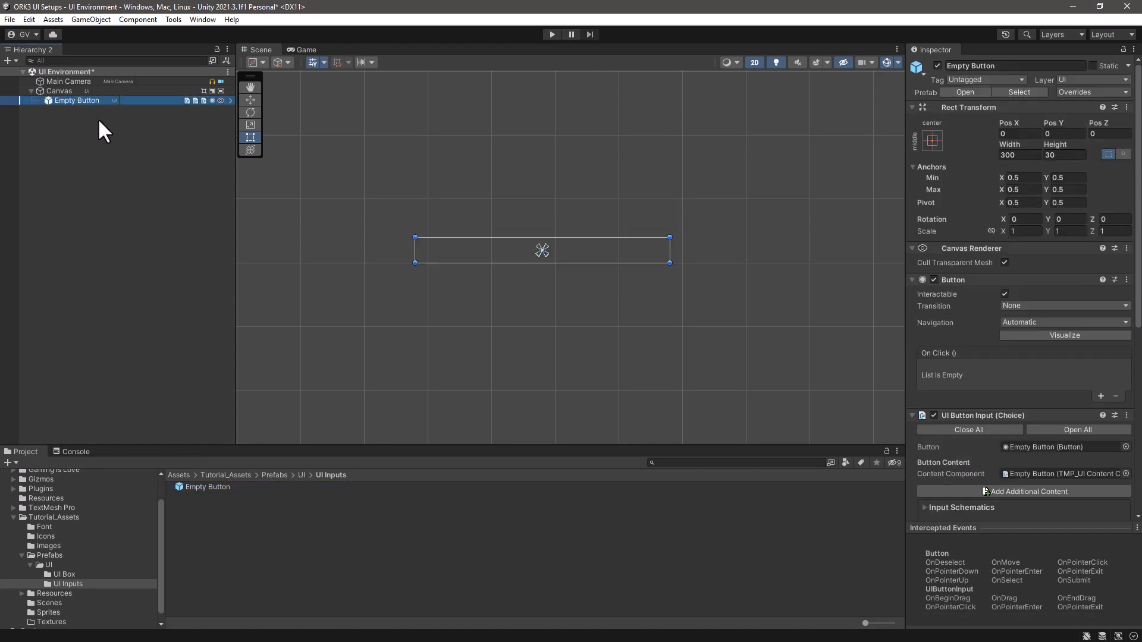
key(Delete)
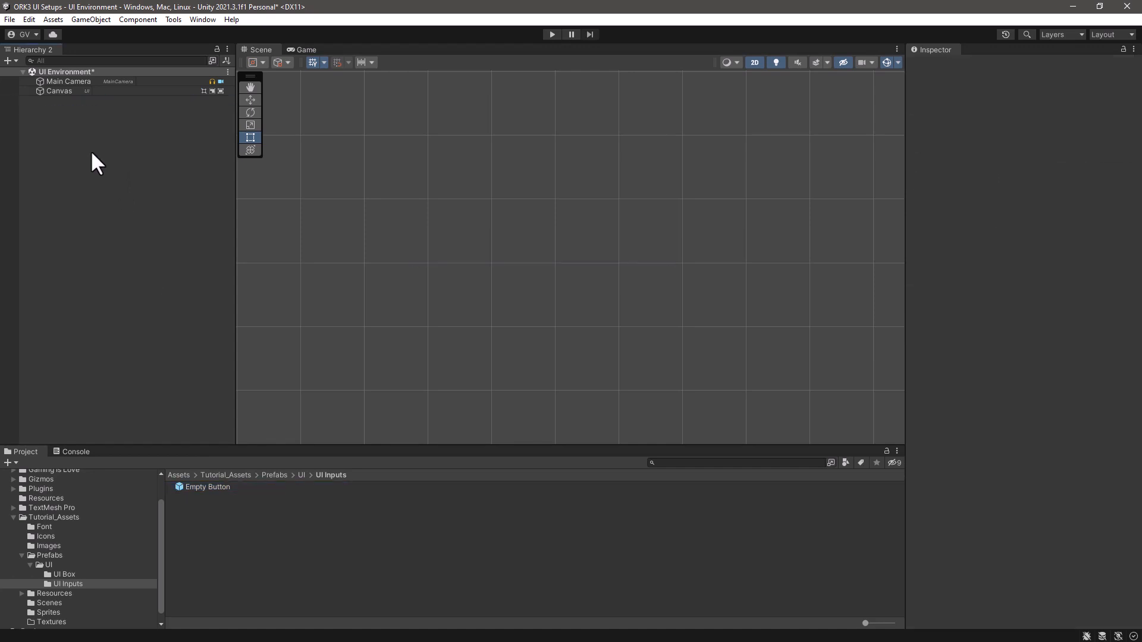
- Add a Makinom UI Box Choice Button (TextMeshPro) to the scene and review its component settings
right_click(54, 115)
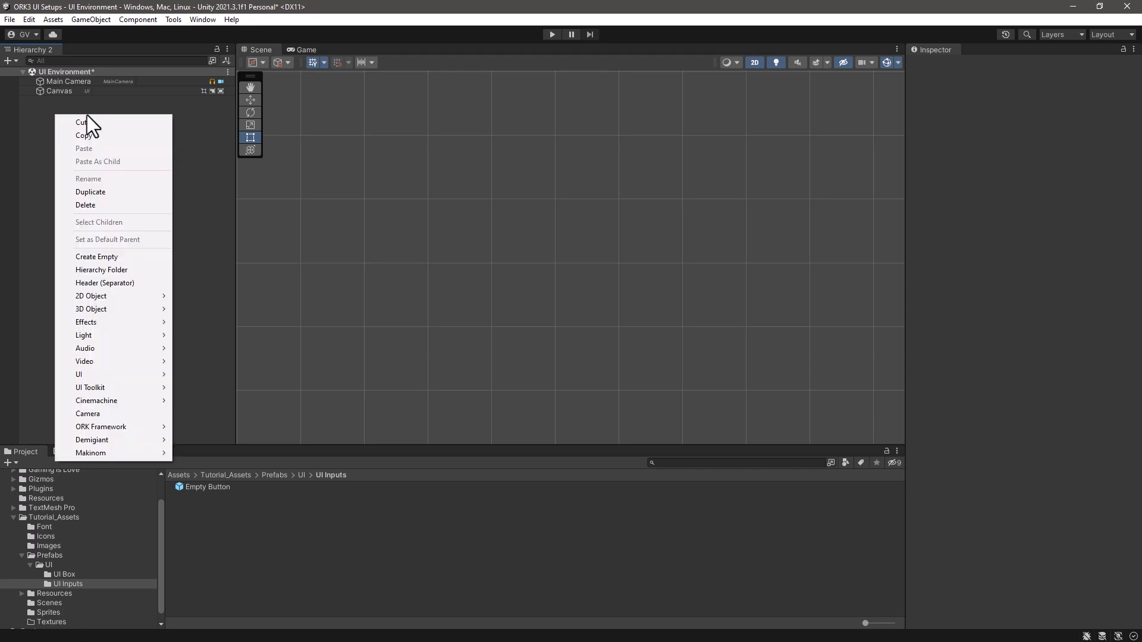
mouse_move(110, 453)
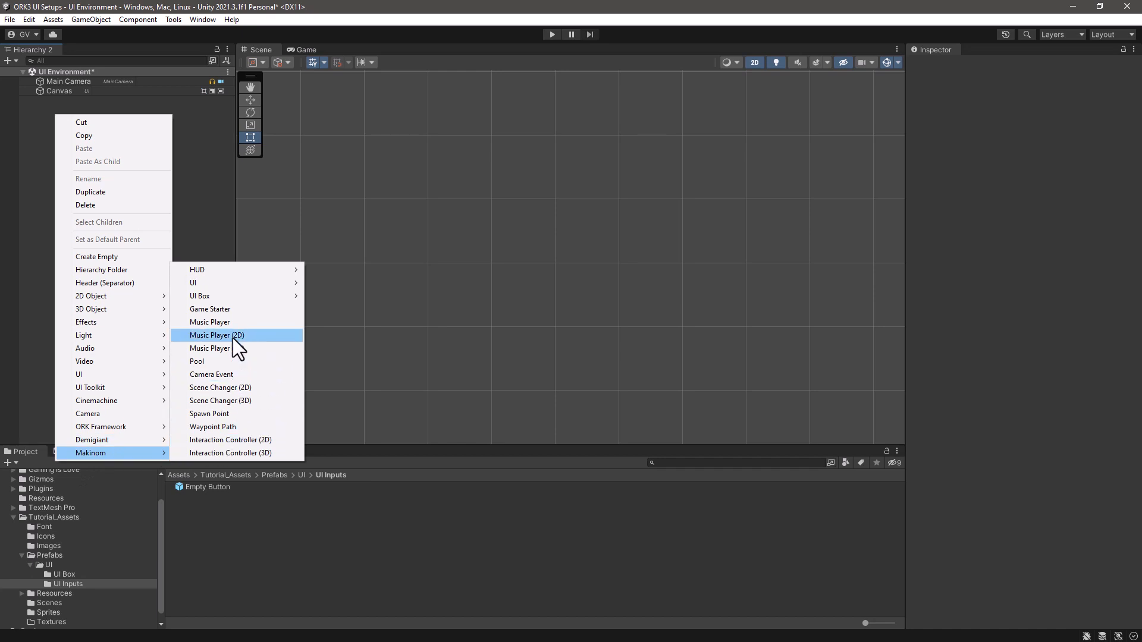
mouse_move(236, 294)
mouse_move(348, 326)
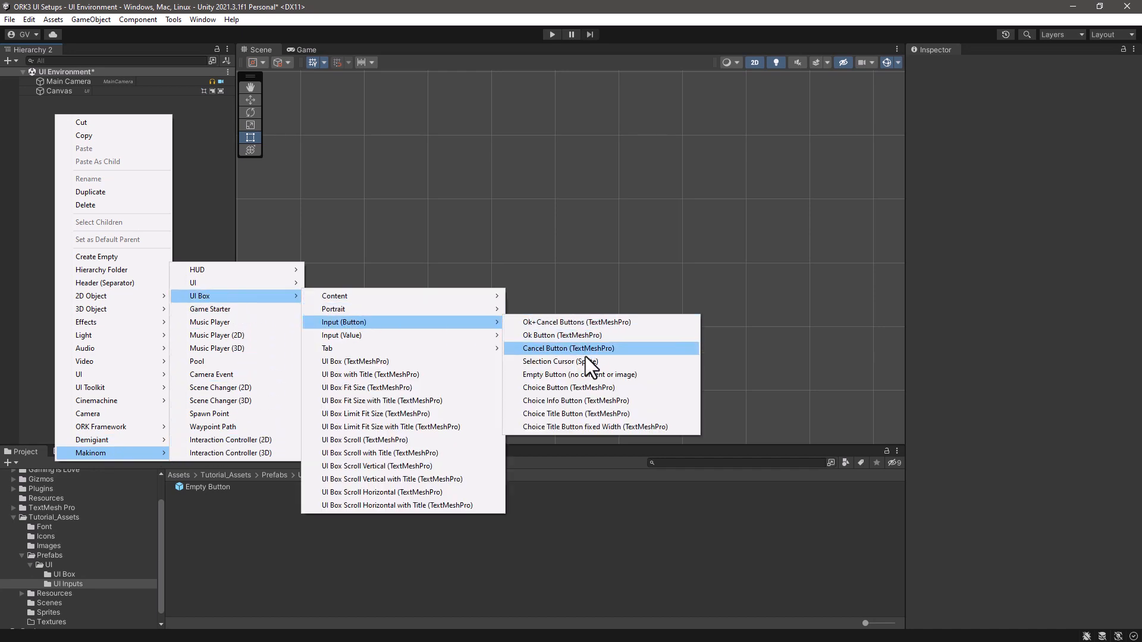
click(562, 388)
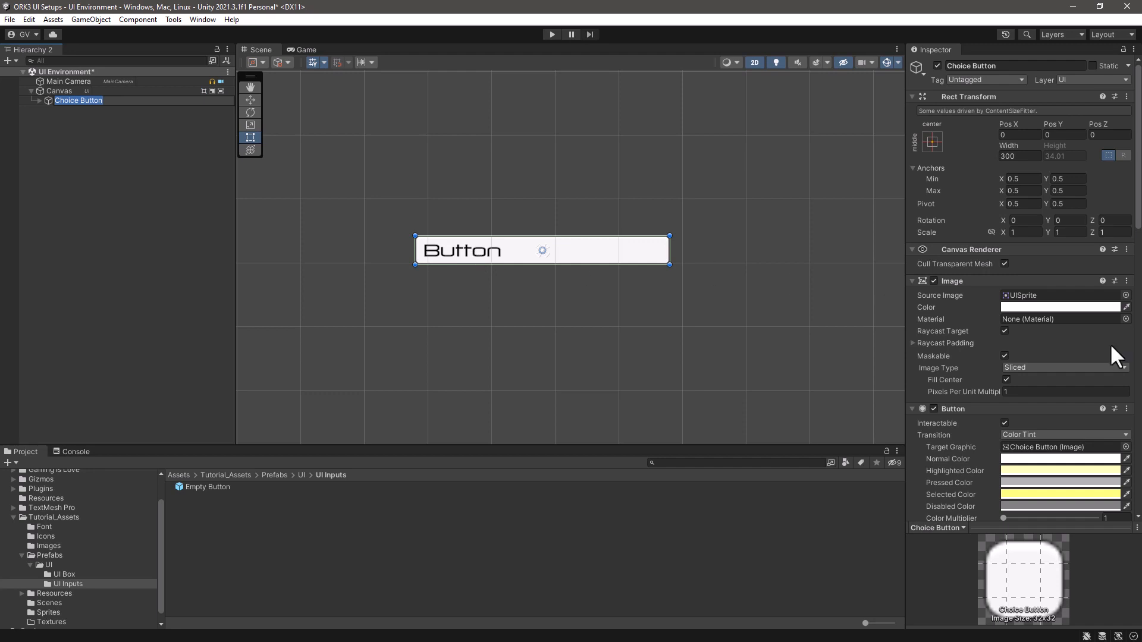
scroll(1074, 314, down, 3)
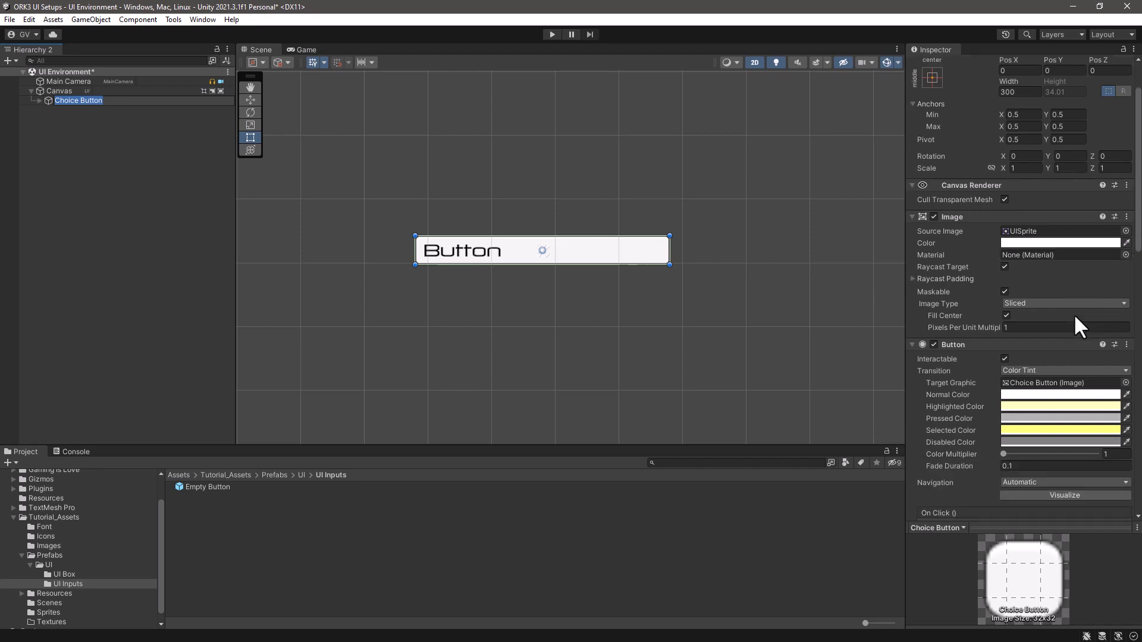
scroll(1074, 315, down, 2)
scroll(1075, 316, up, 5)
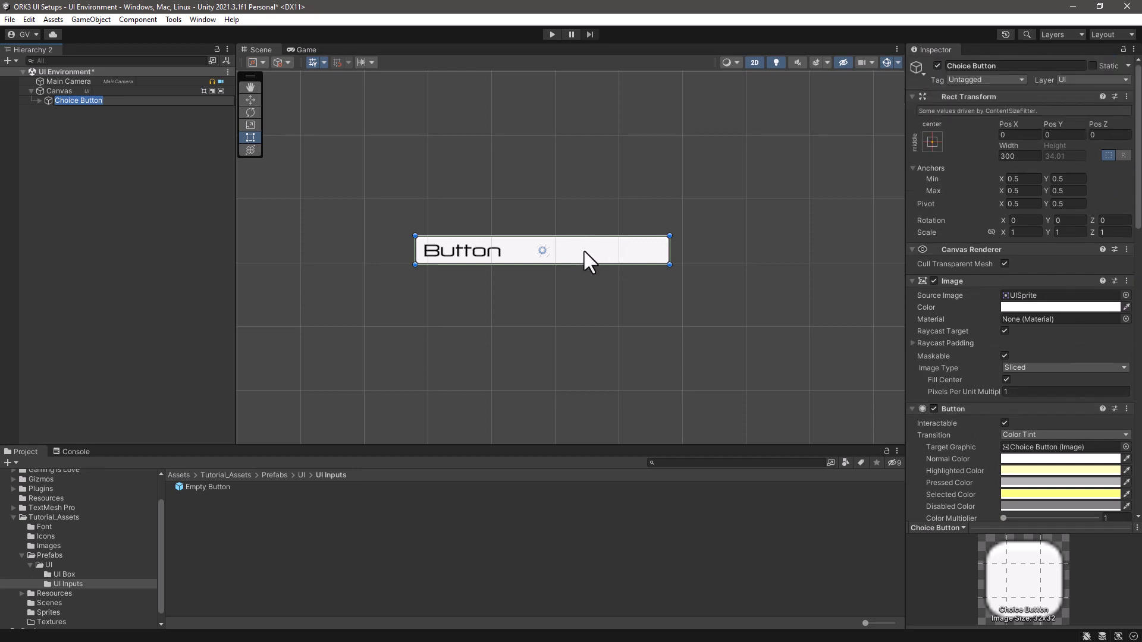
- Assign the button_item sprite from the Images folder as the source image of Choice Button's child Image
click(38, 100)
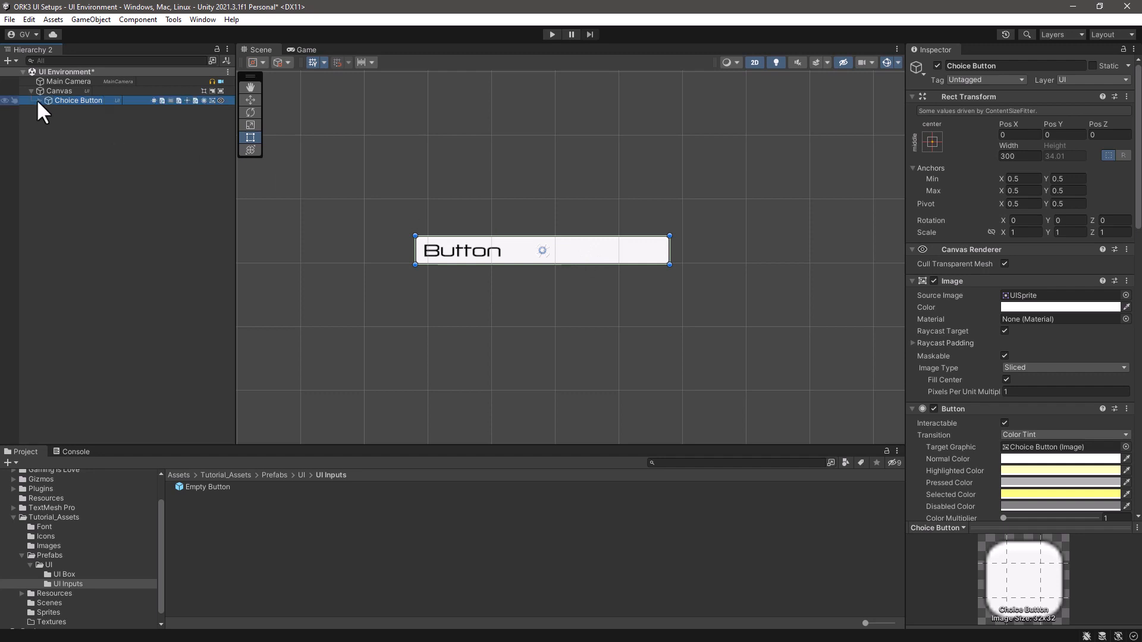
click(65, 109)
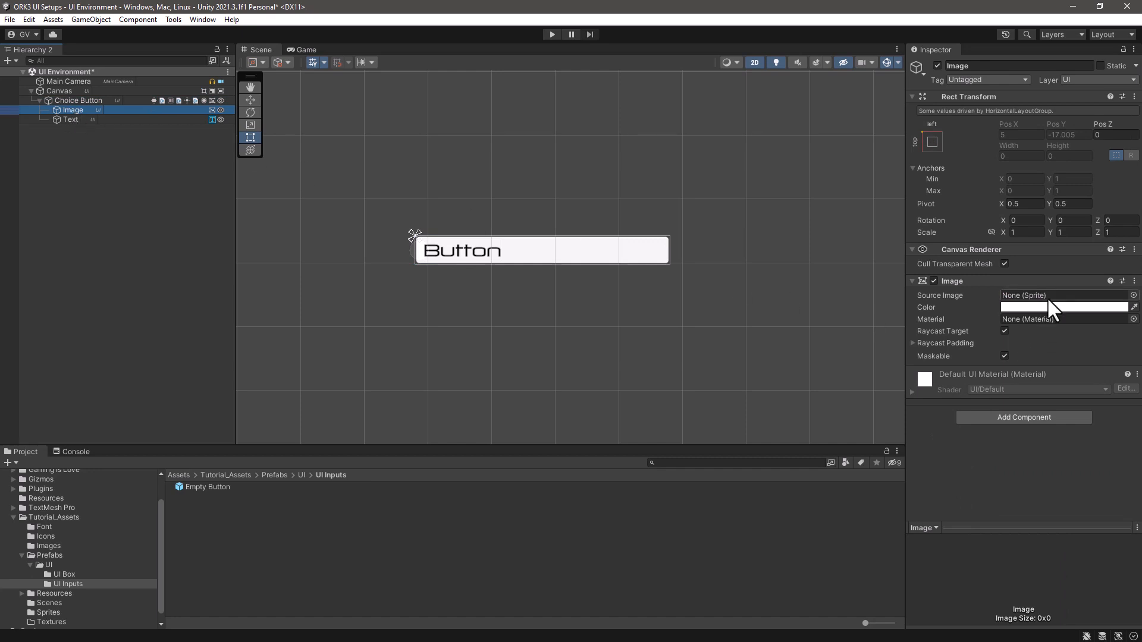
scroll(78, 584, down, 1)
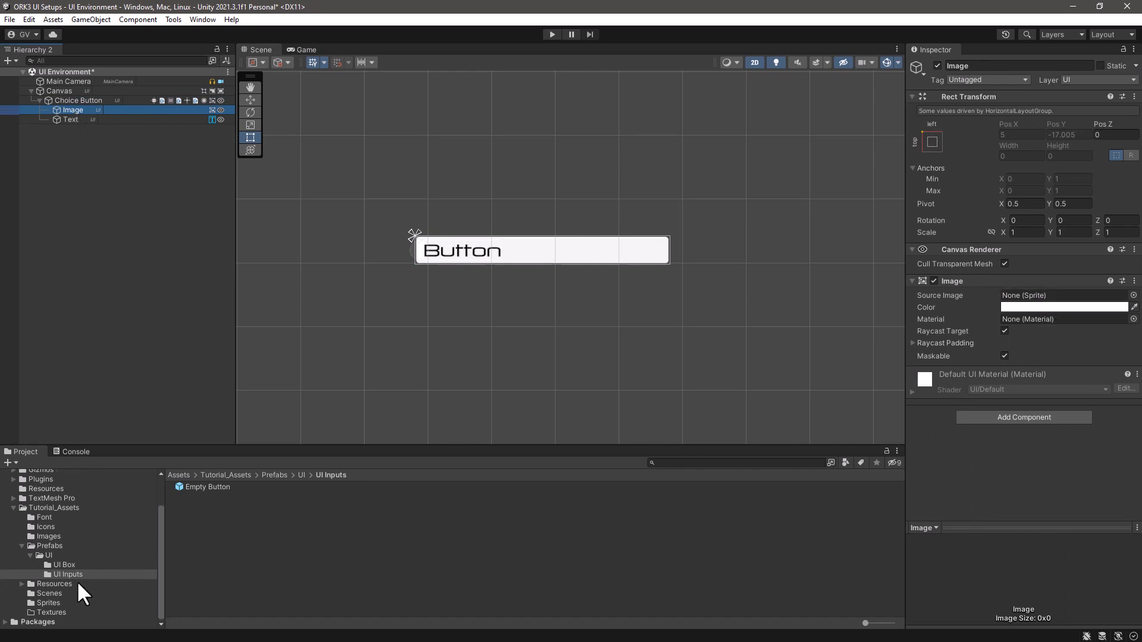
click(42, 603)
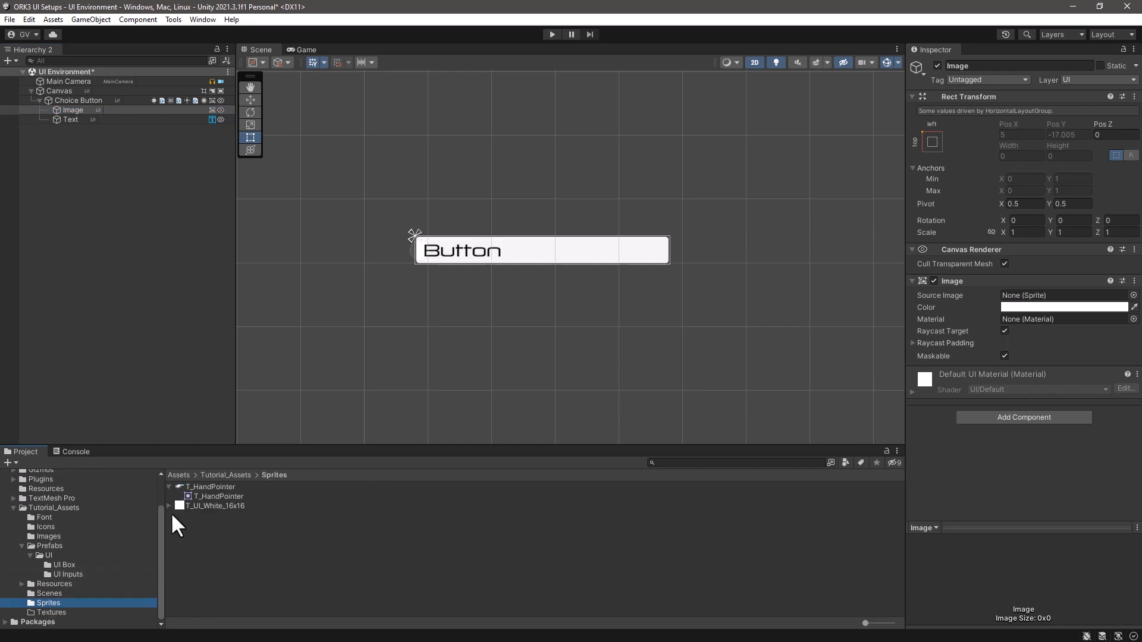
click(169, 487)
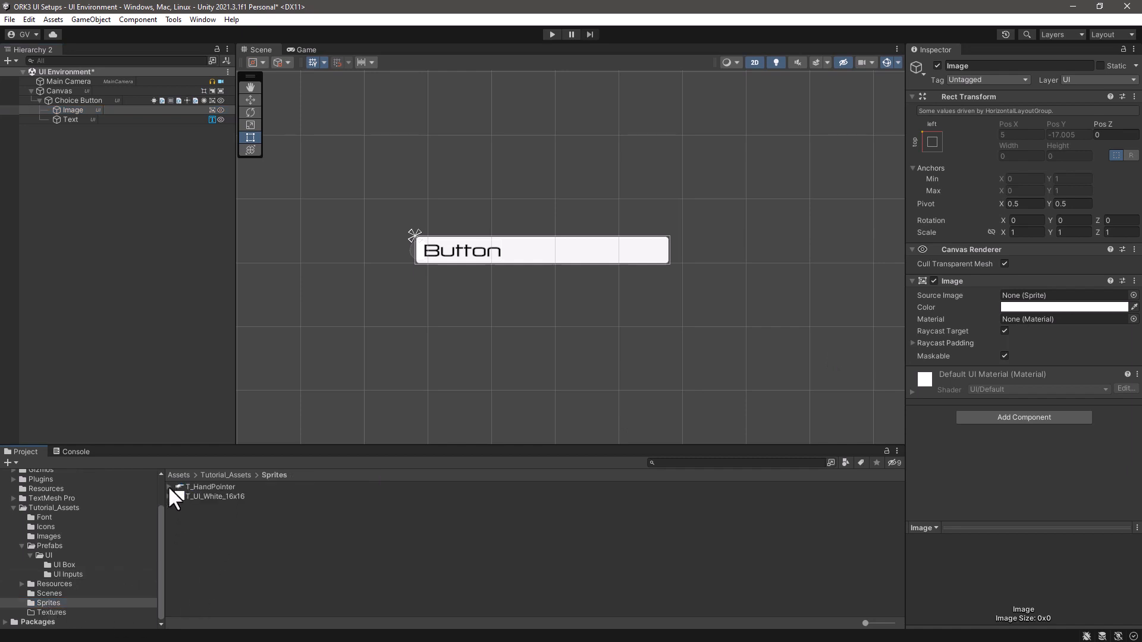
click(46, 582)
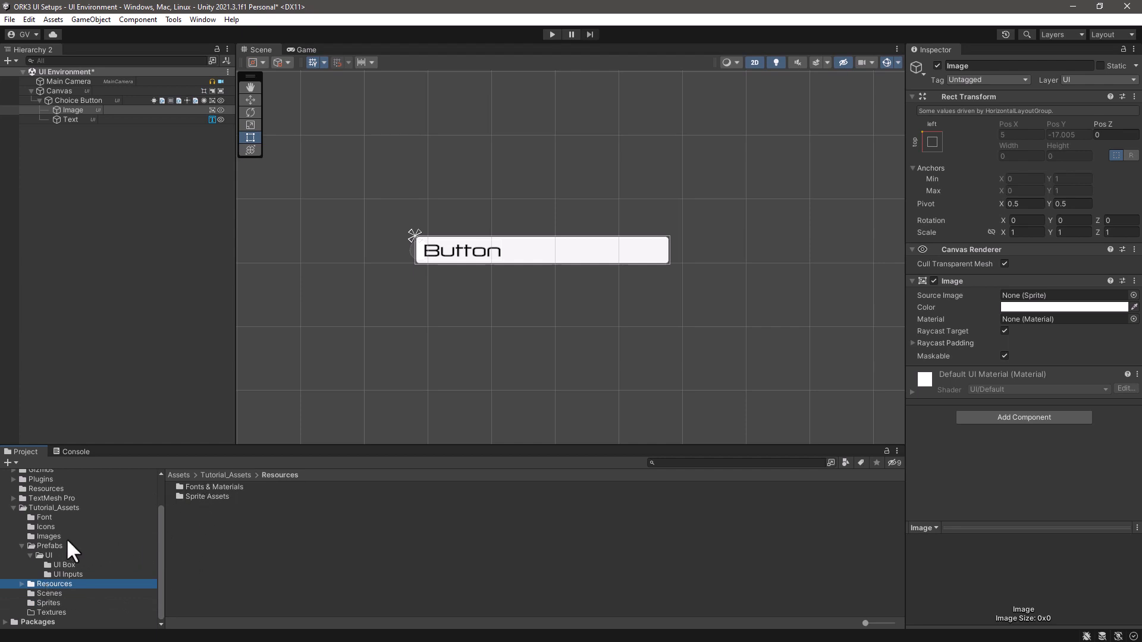
scroll(56, 501, up, 2)
scroll(55, 501, down, 2)
click(48, 536)
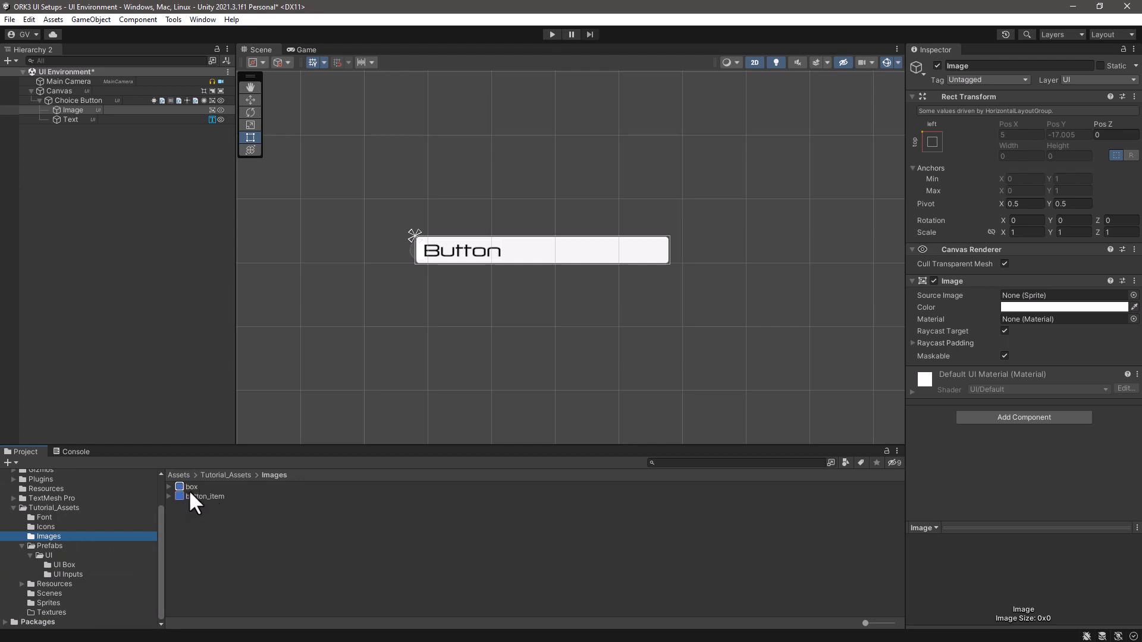
drag(191, 495, 1047, 301)
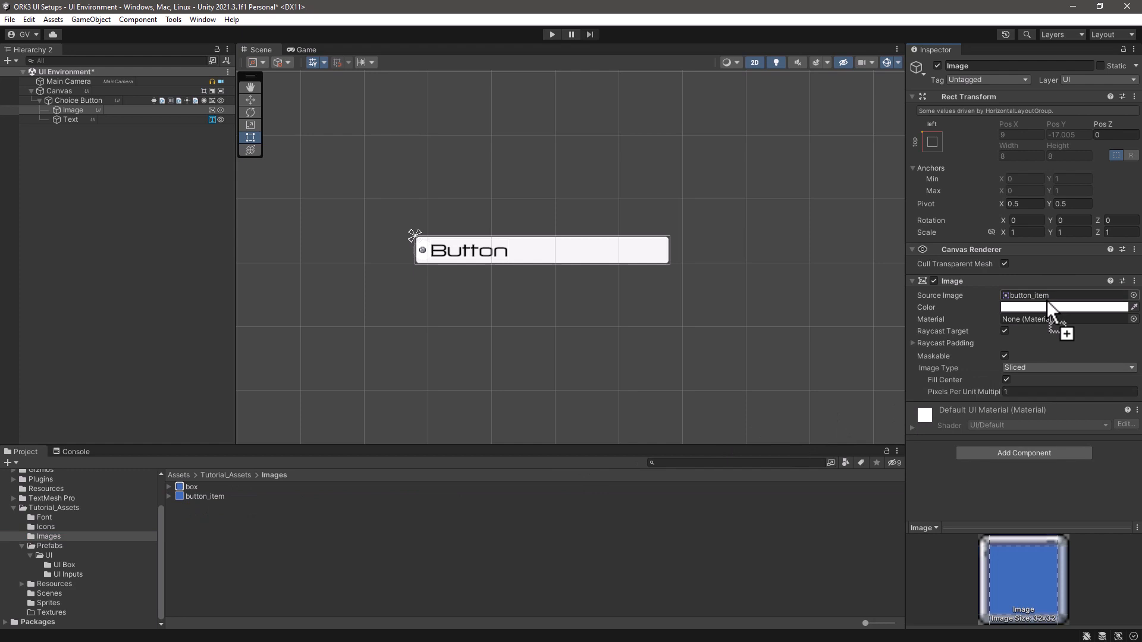
- Lower the colour alpha of Choice Button's child Image slightly
click(1037, 307)
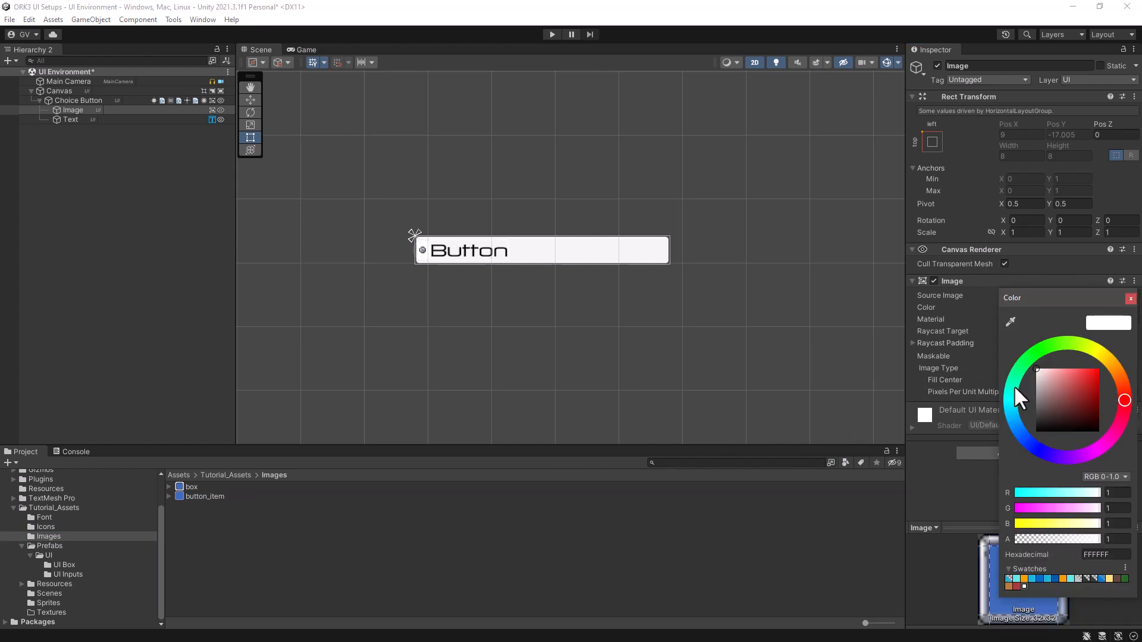
mouse_move(1090, 539)
mouse_down()
mouse_move(1019, 541)
mouse_move(1089, 539)
mouse_up()
click(1131, 299)
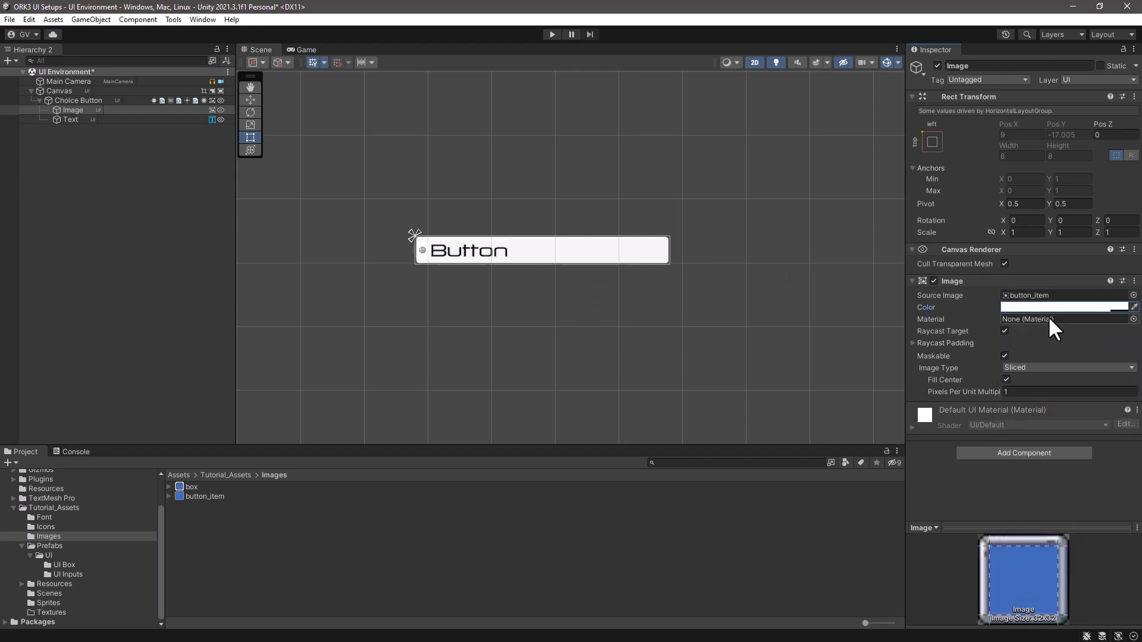
- Assign the button_item sprite from the Images folder as the source image of the Choice Button object itself
click(119, 100)
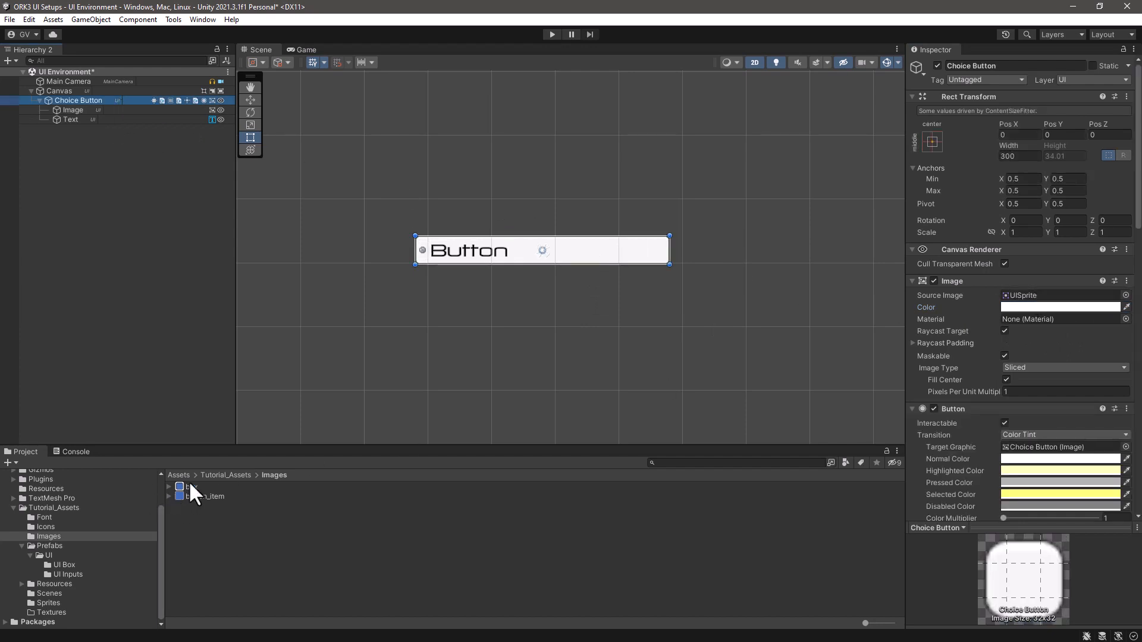
drag(186, 496, 1079, 299)
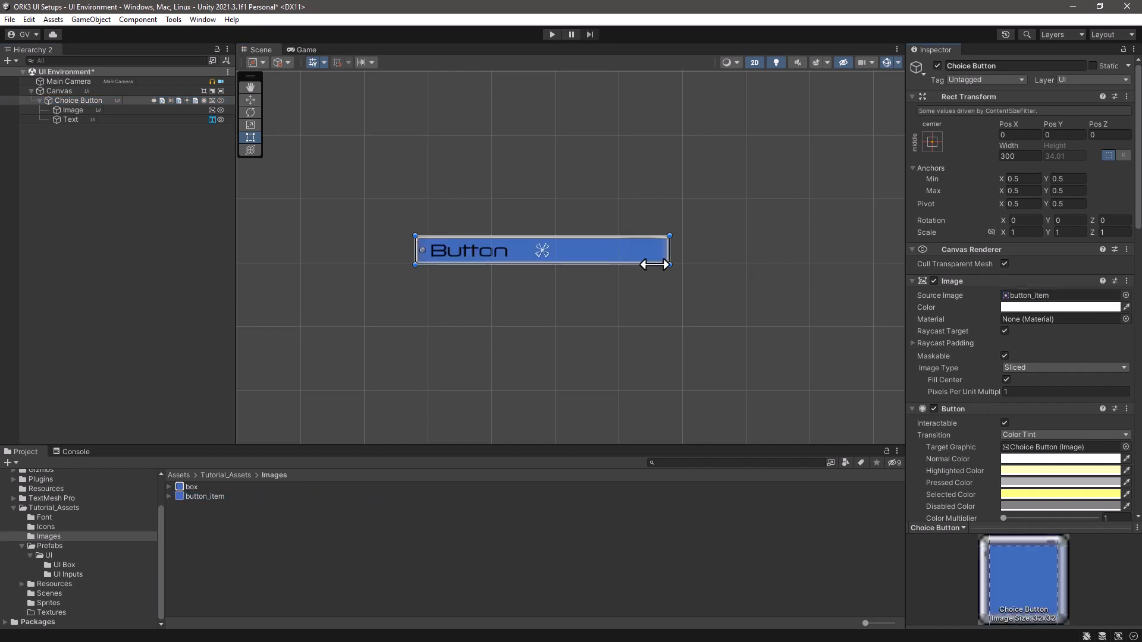
scroll(448, 199, up, 2)
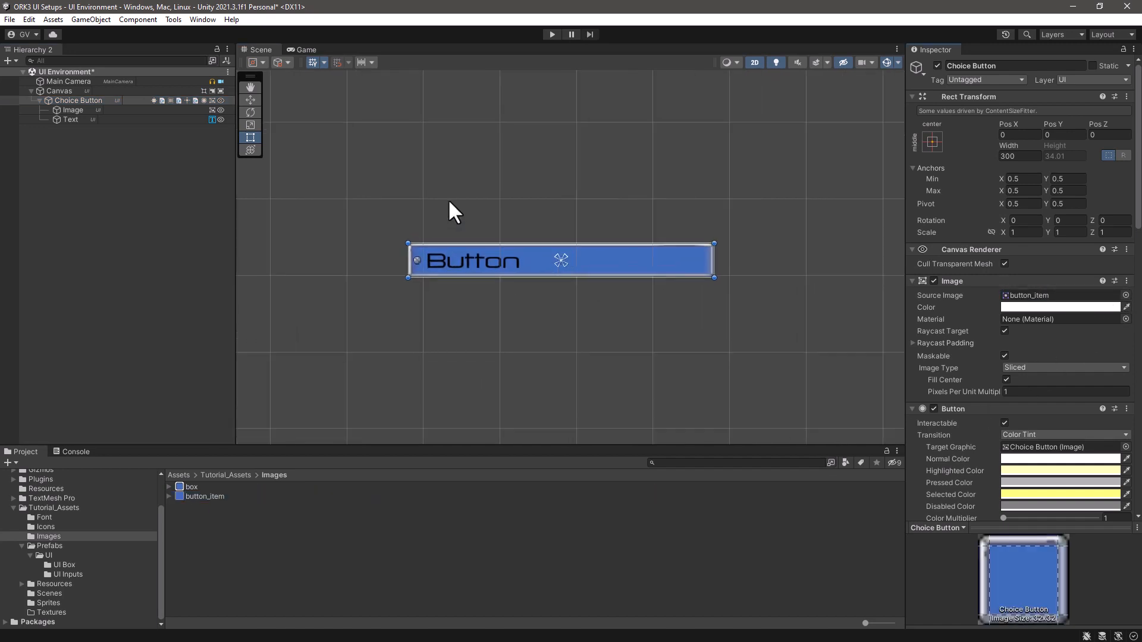
scroll(448, 200, up, 2)
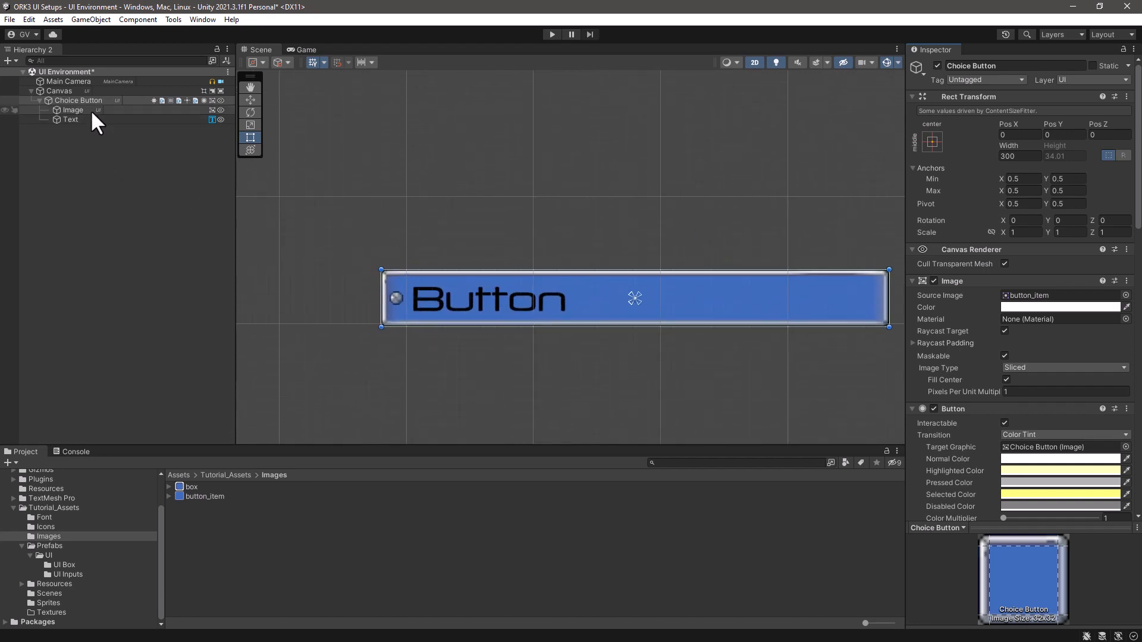
- Clear the source image of Choice Button's child Image
click(74, 111)
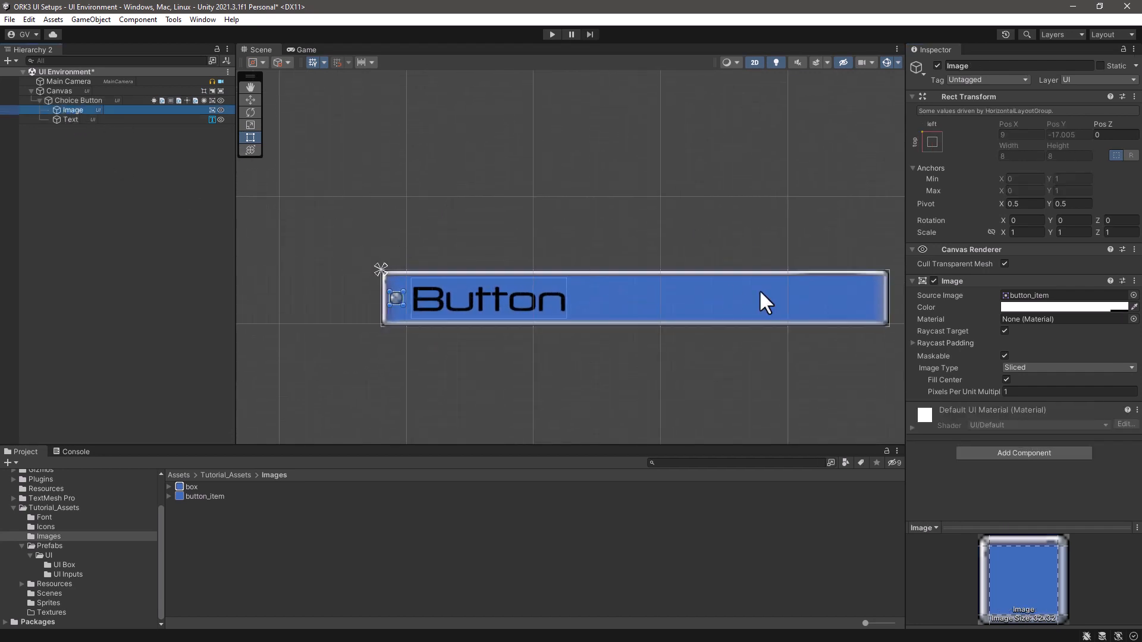
click(1051, 294)
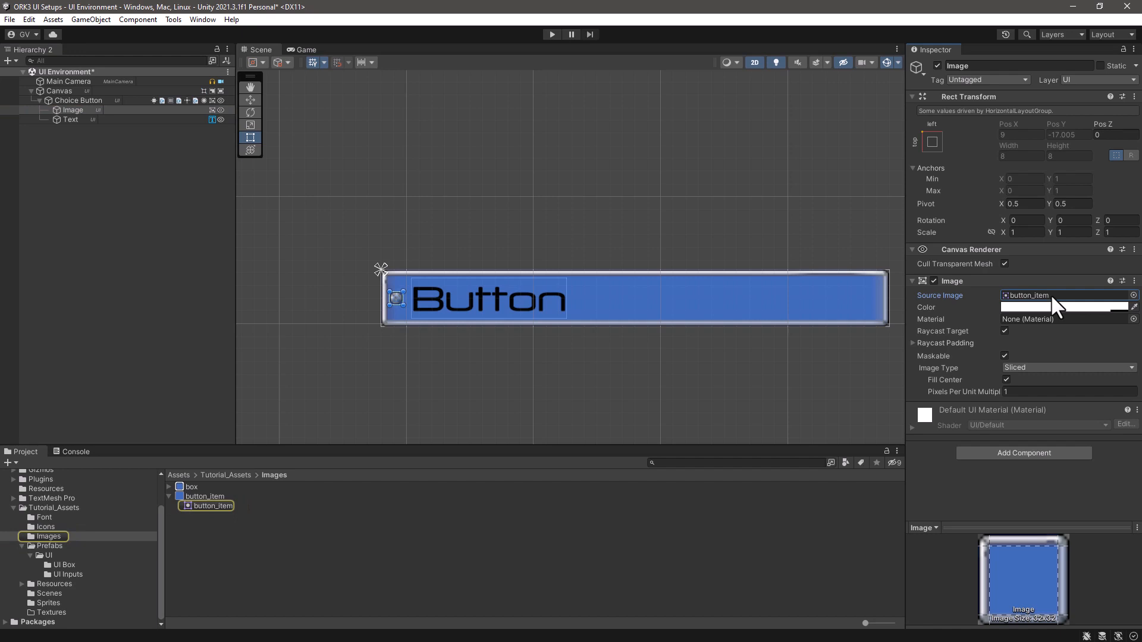
key(Delete)
click(576, 510)
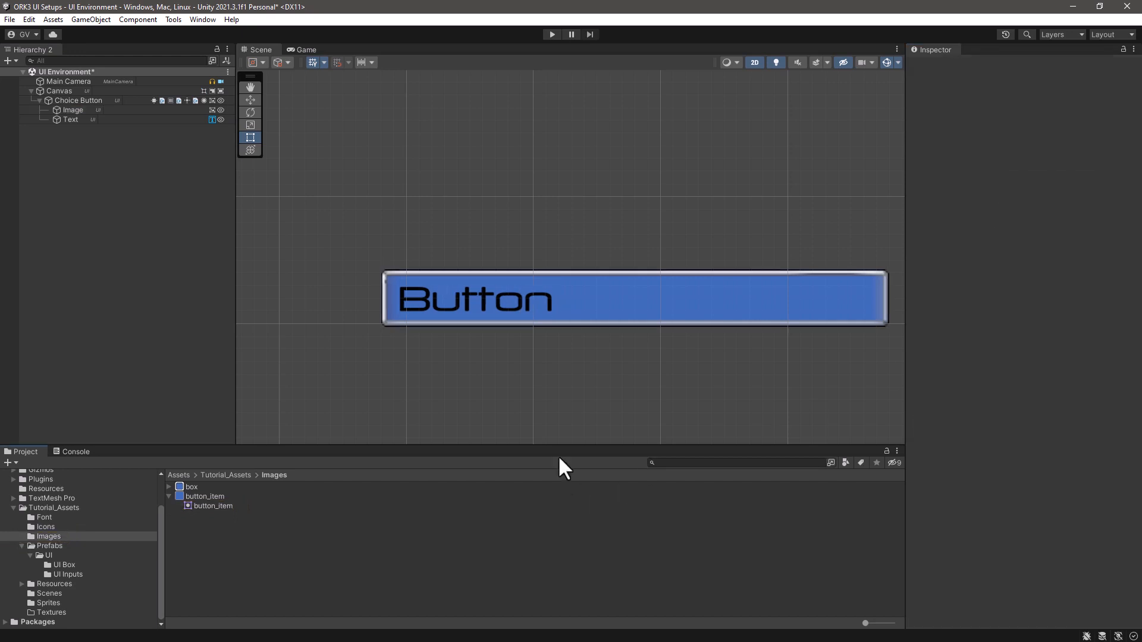
middle_drag(719, 388, 671, 334)
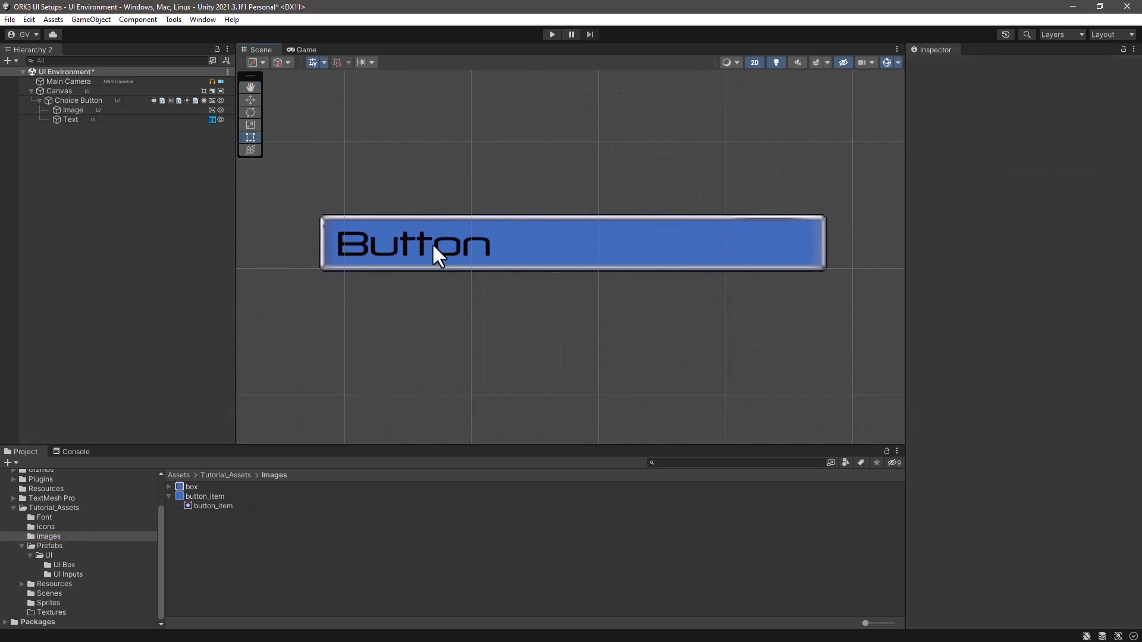
- Save Choice Button as a prefab in the UI Inputs folder and delete its instance from the scene
click(70, 99)
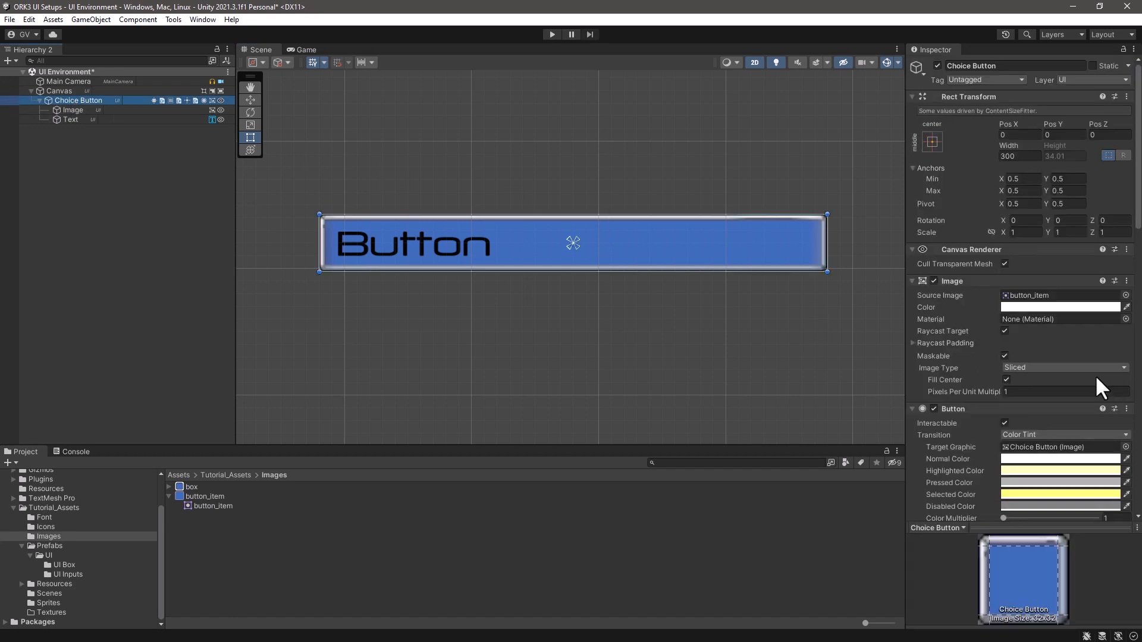
scroll(1048, 336, down, 3)
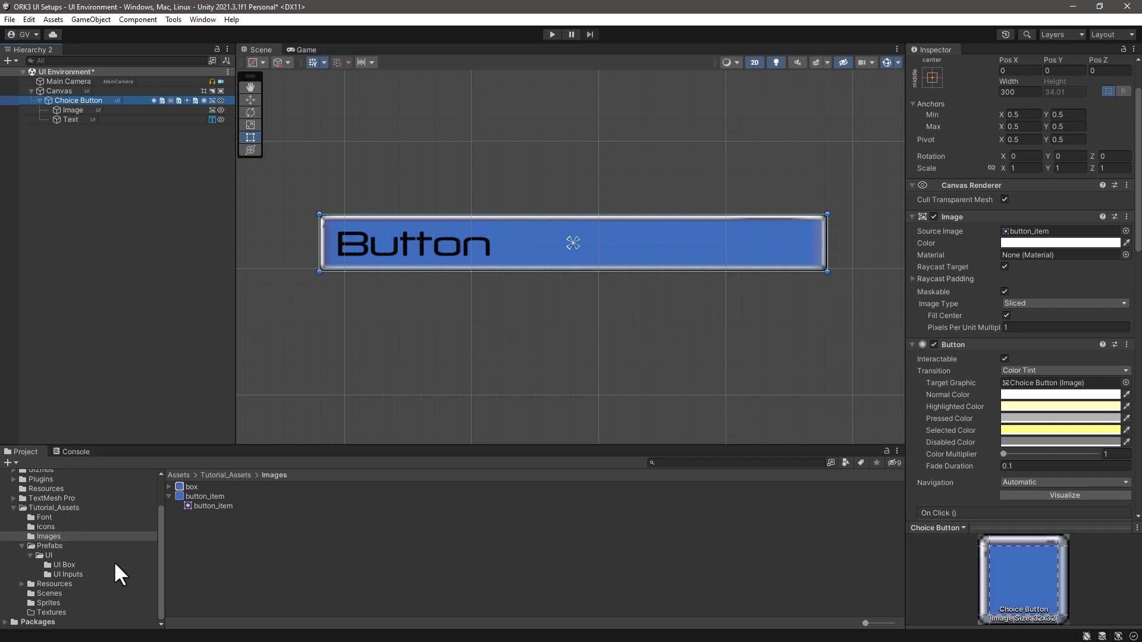
click(71, 574)
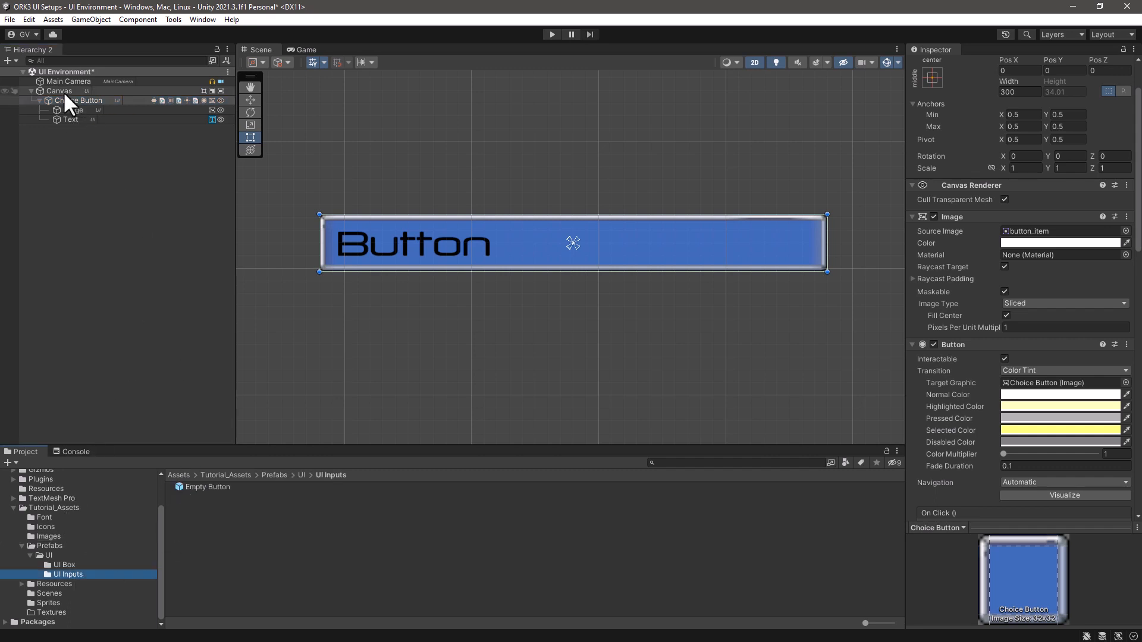
drag(47, 97, 229, 534)
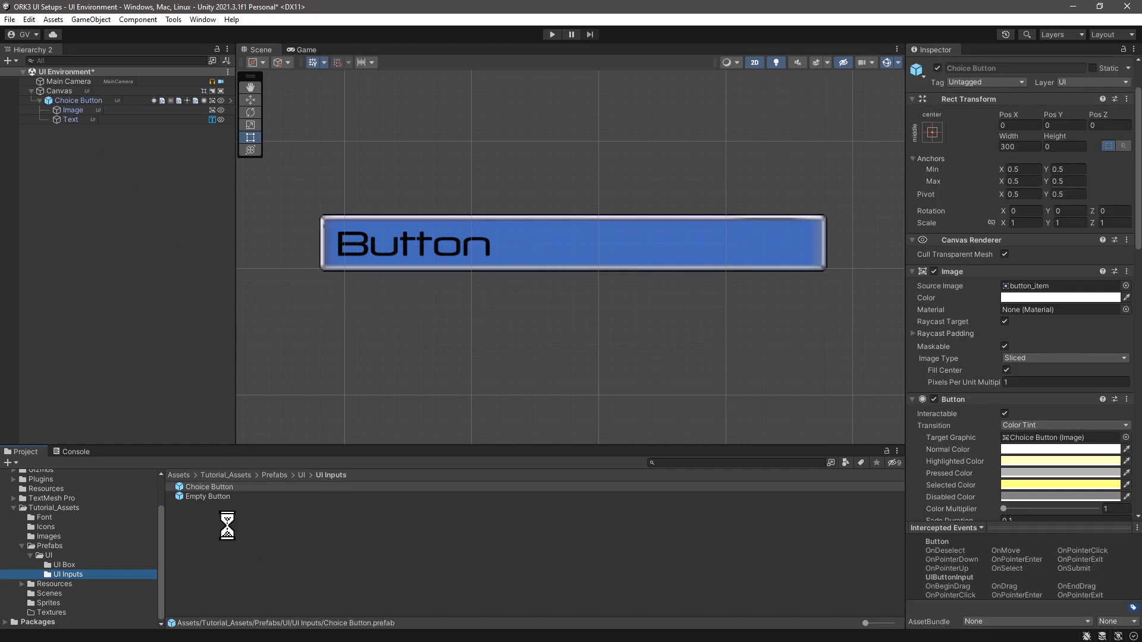
click(227, 527)
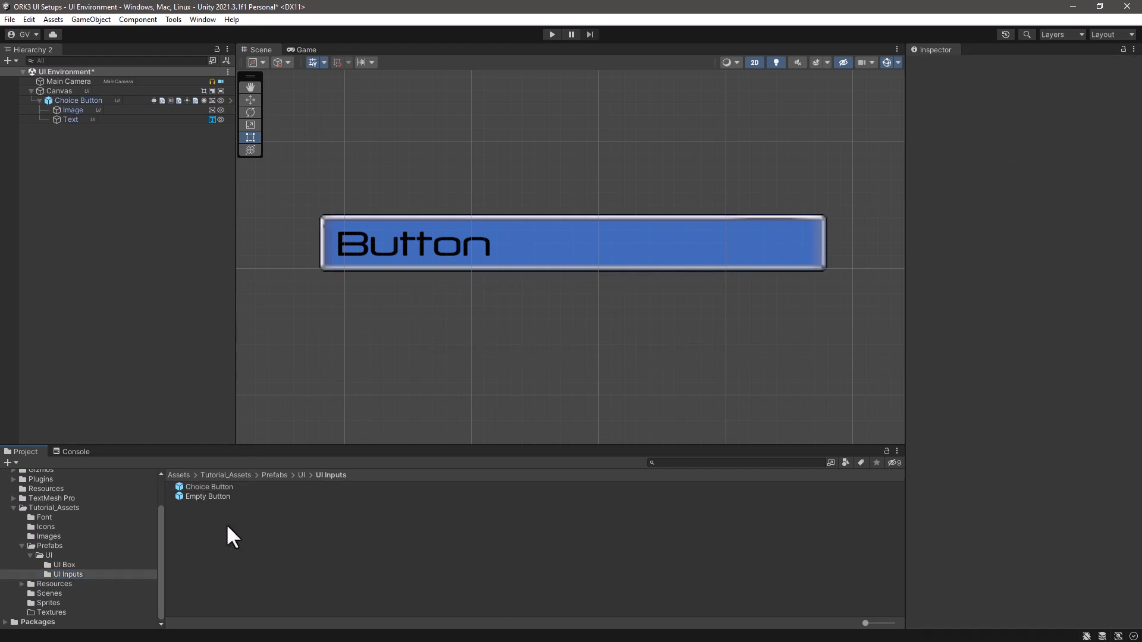
click(80, 99)
key(Delete)
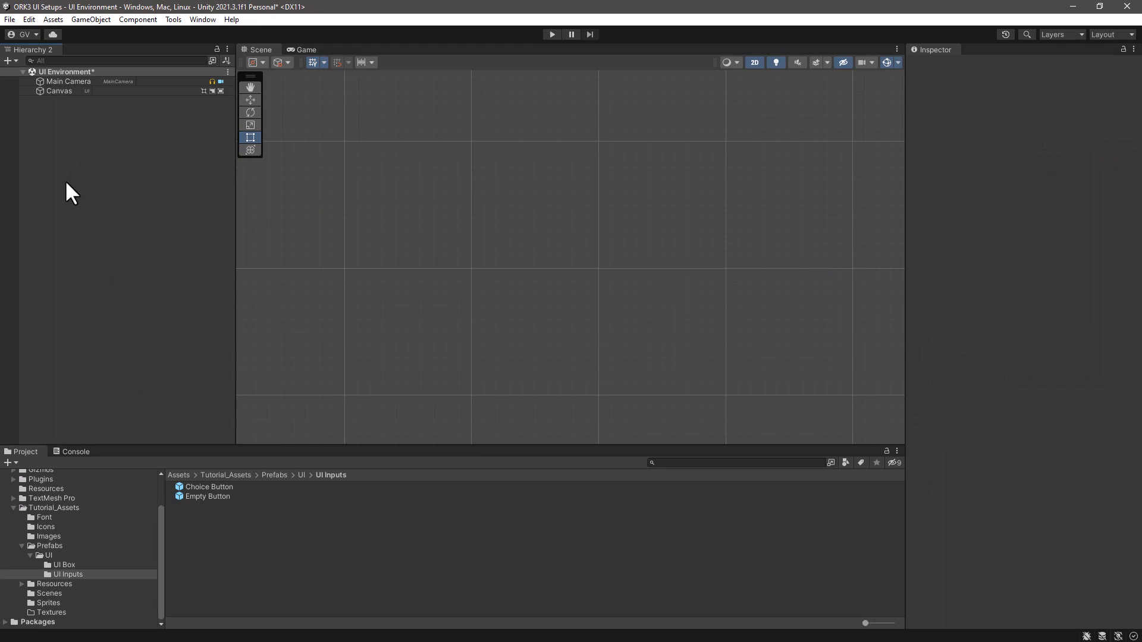
- Add a Makinom UI Box Choice Info Button (TextMeshPro) to the scene and assign the button_item sprite as its source image
right_click(66, 181)
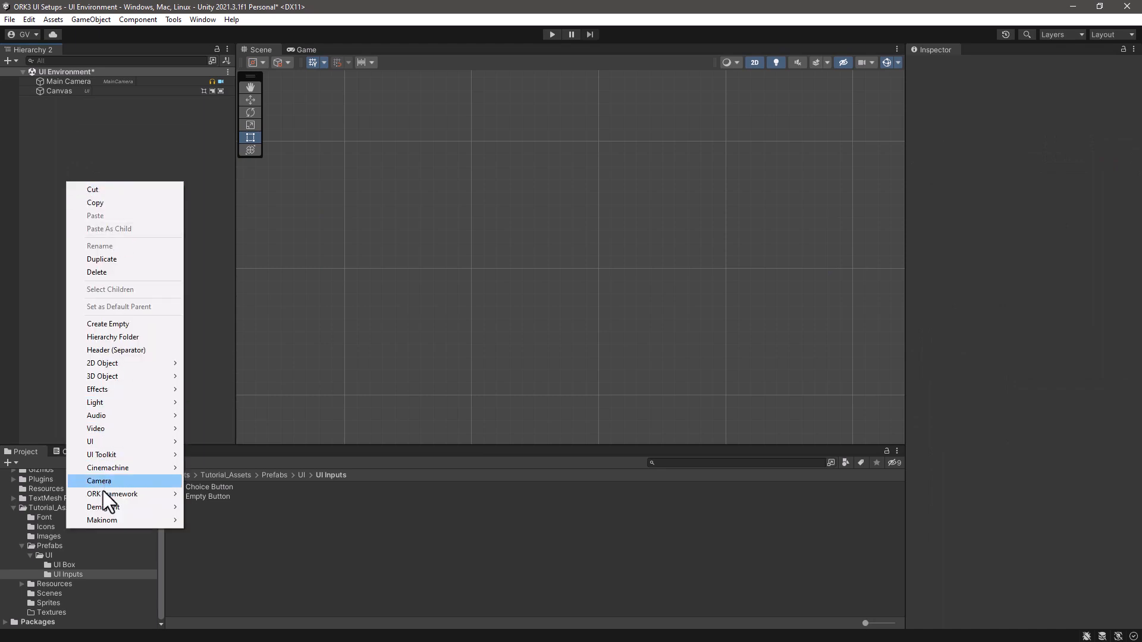
mouse_move(98, 519)
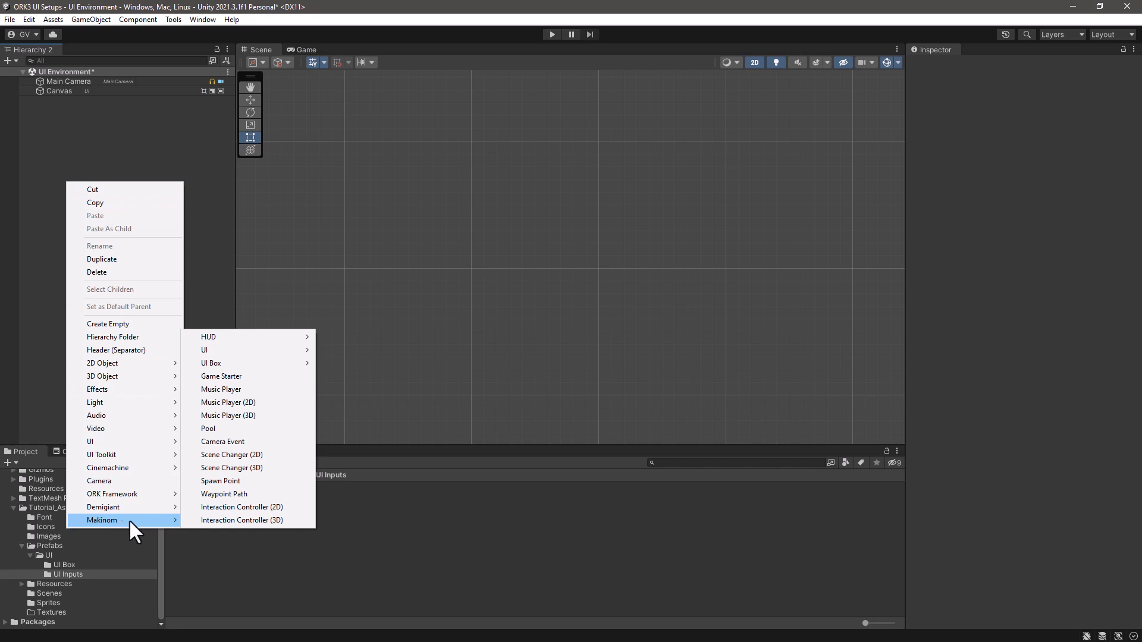
mouse_move(262, 363)
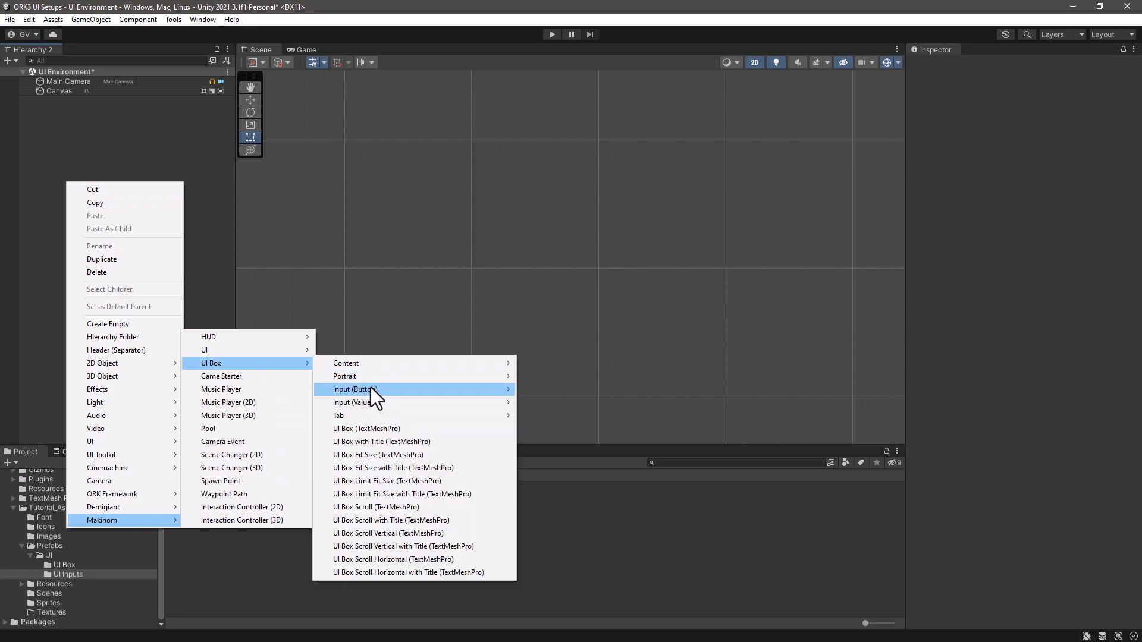
mouse_move(370, 387)
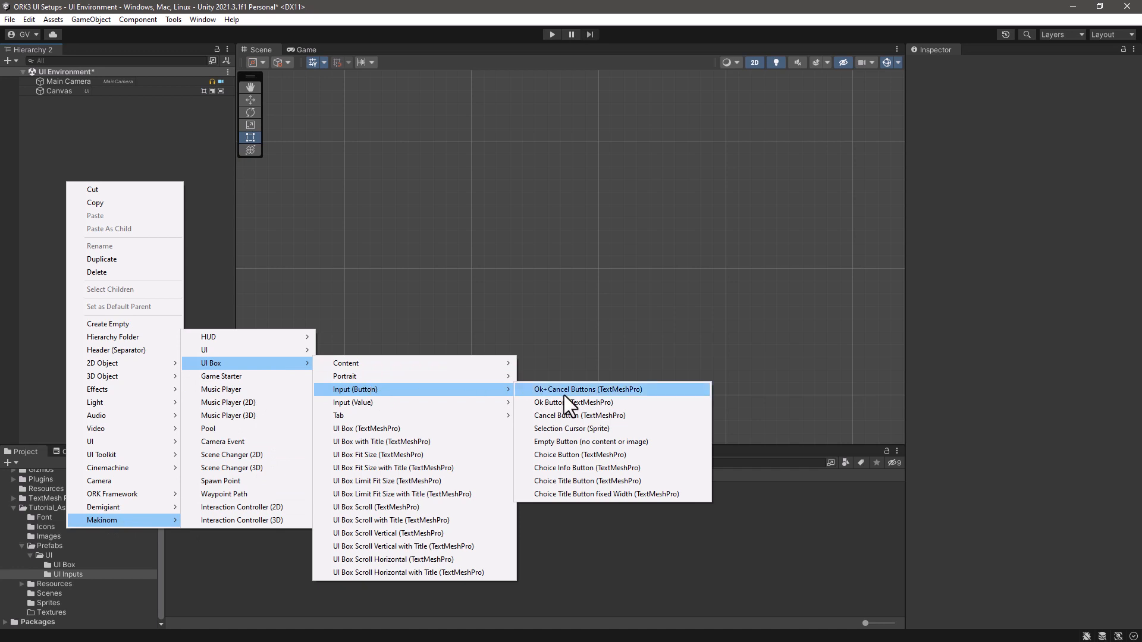
click(580, 469)
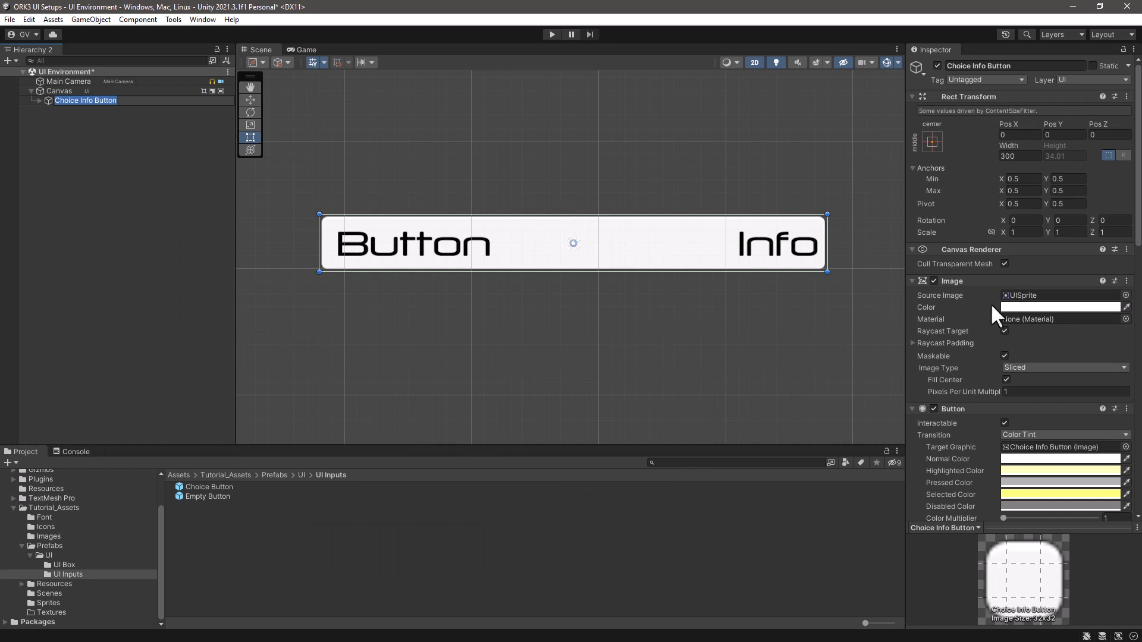
click(65, 535)
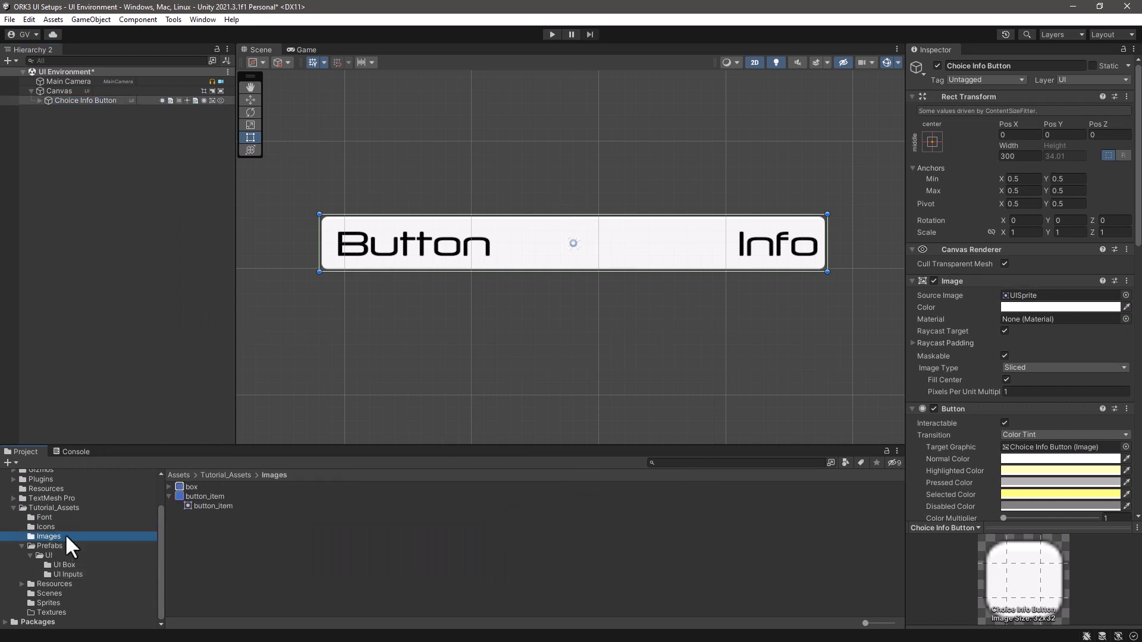
drag(202, 495, 1076, 303)
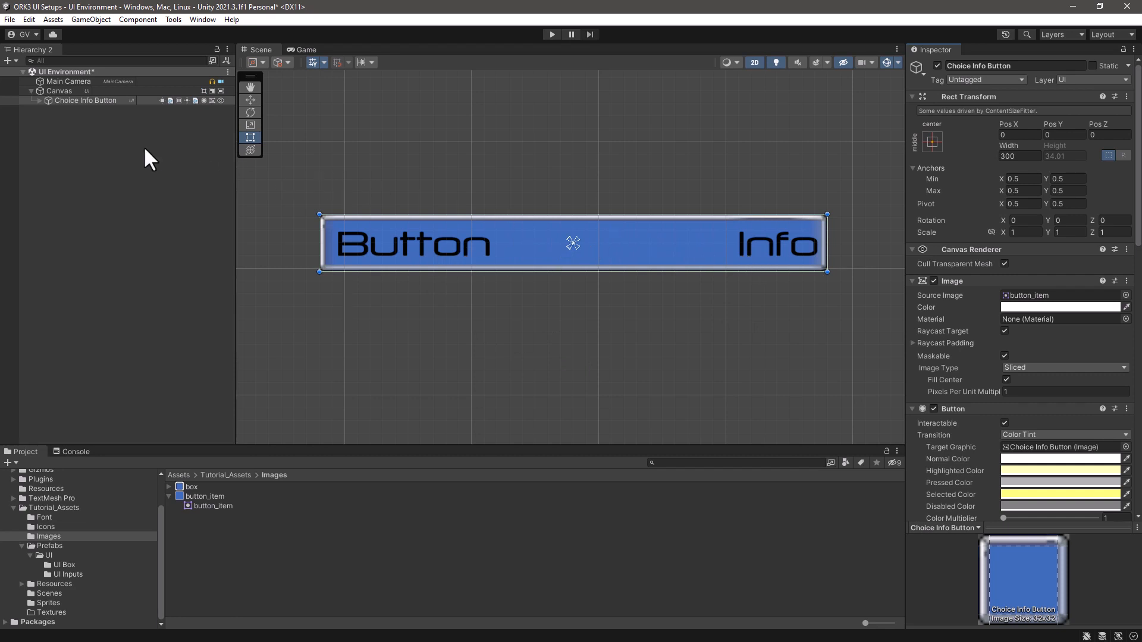
- Examine the vertex colour setting of the Text object inside Choice Info Button's Main Content
click(37, 100)
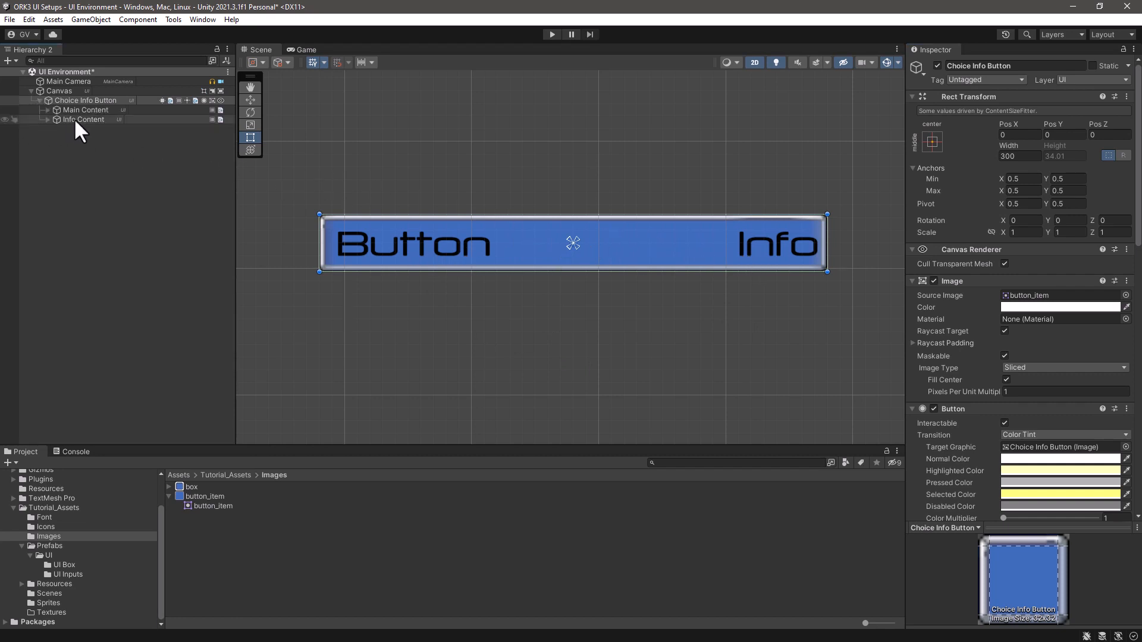
click(43, 110)
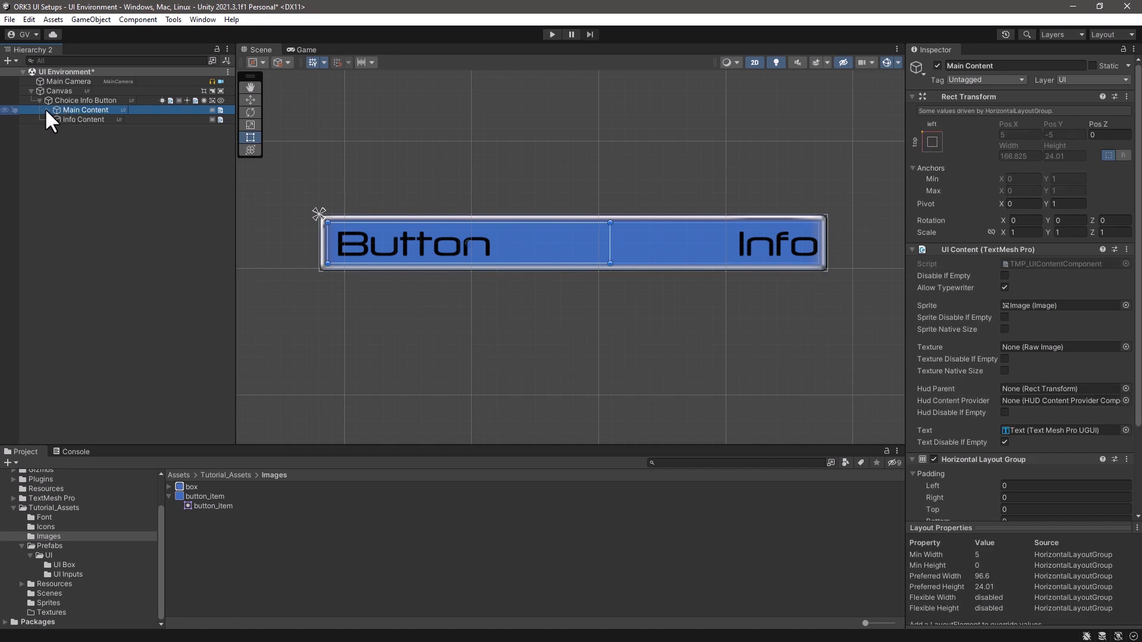
click(47, 111)
click(69, 128)
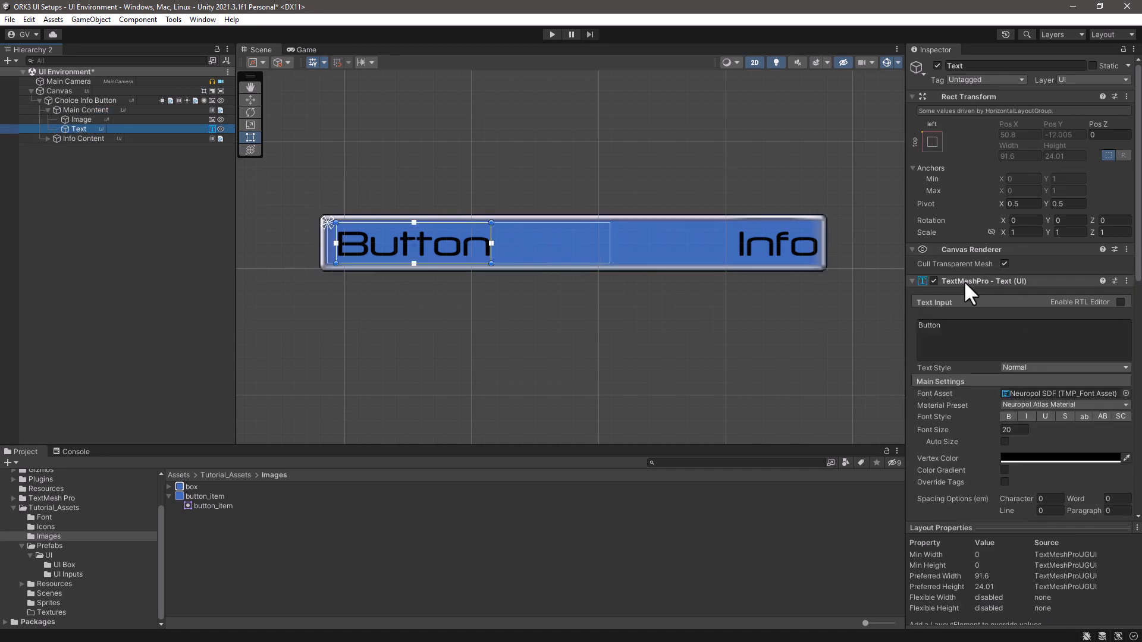
click(1036, 455)
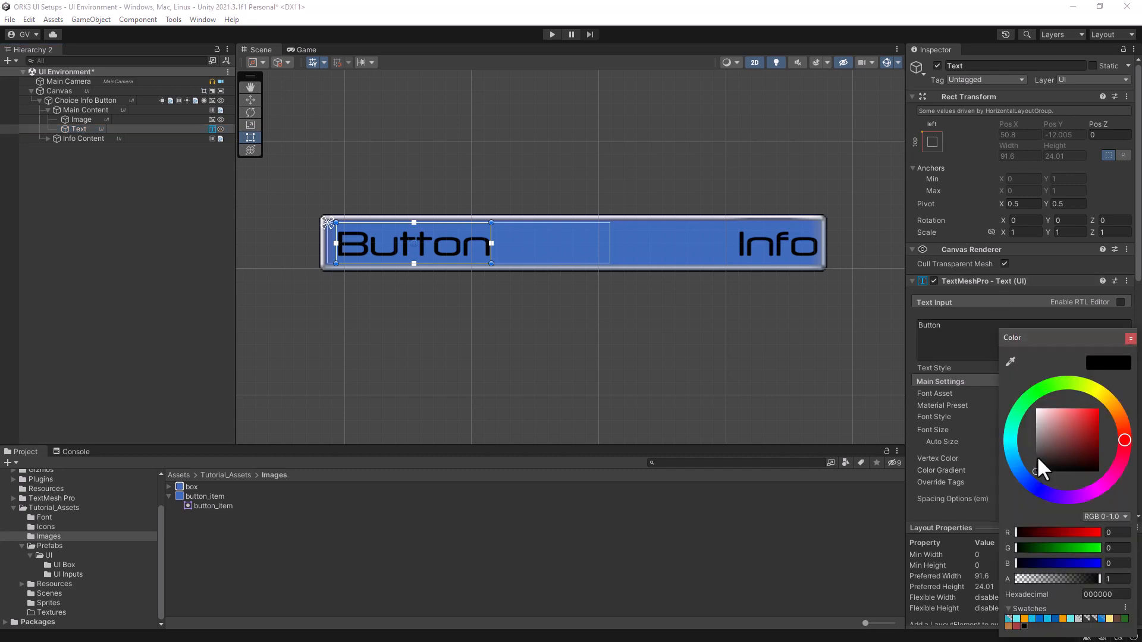
drag(1048, 451, 1056, 491)
click(1130, 338)
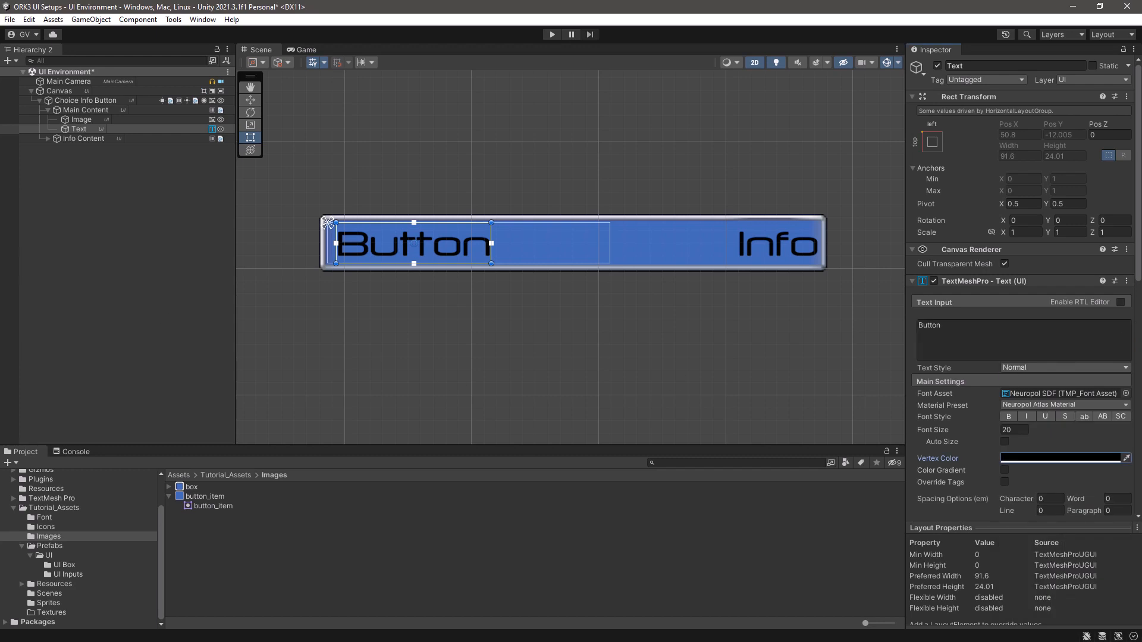
- Save Choice Info Button as a prefab in the UI Inputs folder and delete its instance from the scene
click(71, 100)
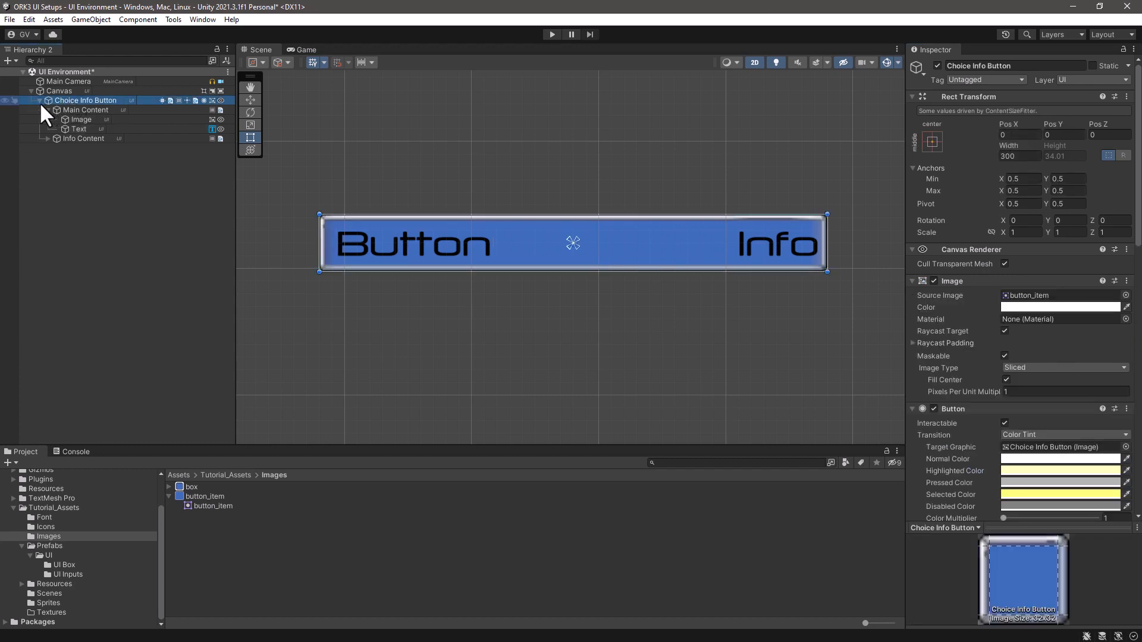
click(40, 101)
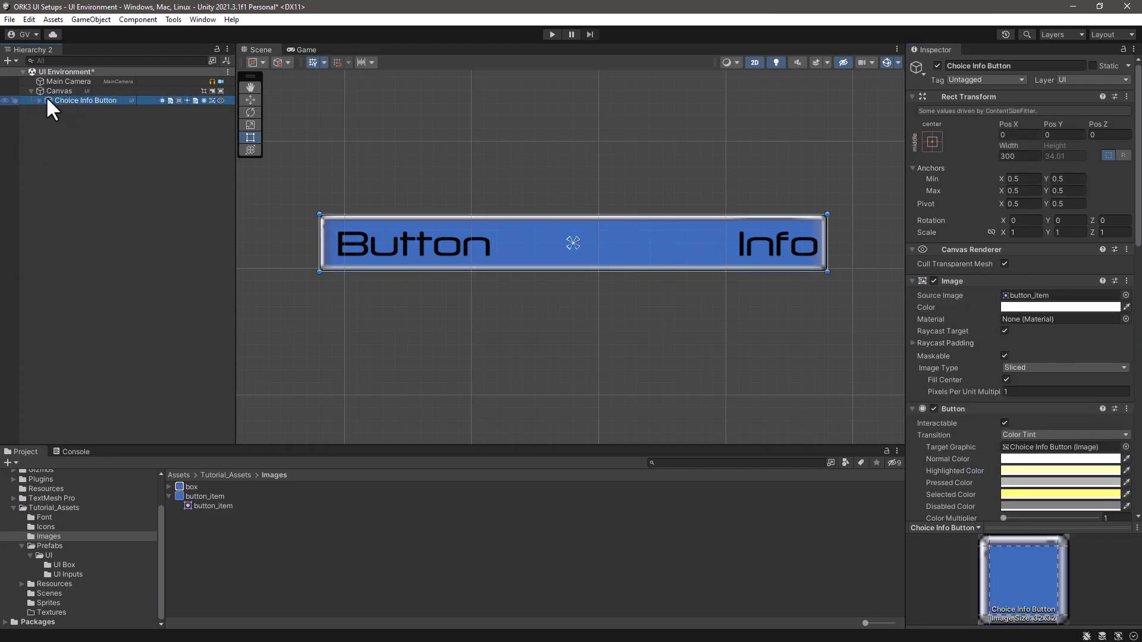
drag(46, 99, 59, 575)
click(252, 549)
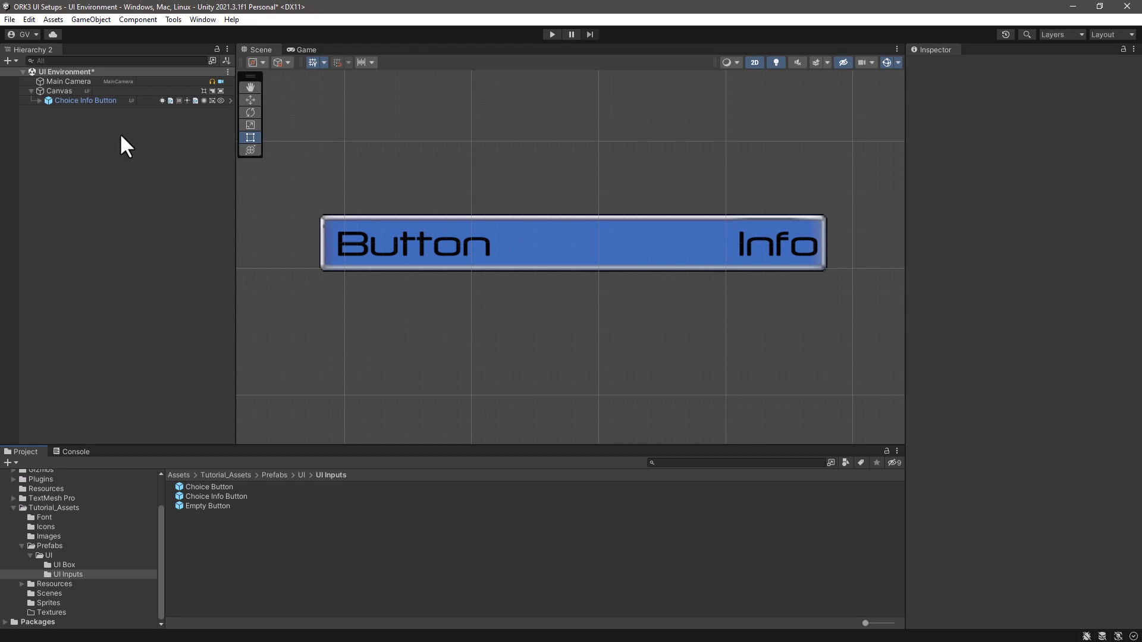
click(82, 92)
click(81, 101)
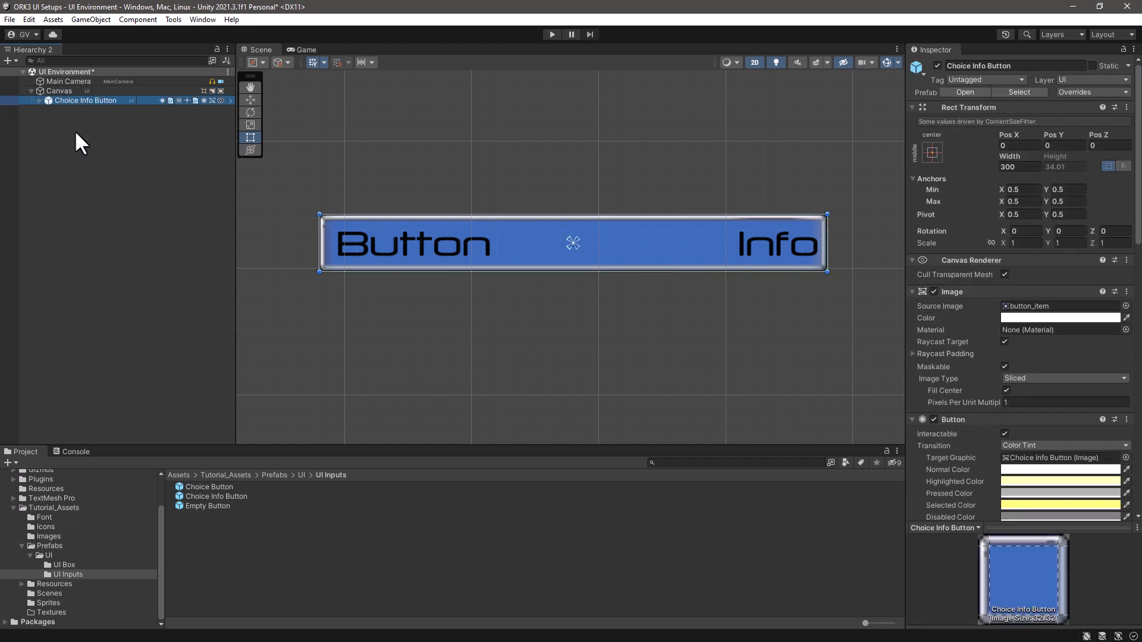
key(Delete)
- Add a Makinom UI Box Choice Title Button (TextMeshPro) to the scene, keeping its default name
right_click(81, 116)
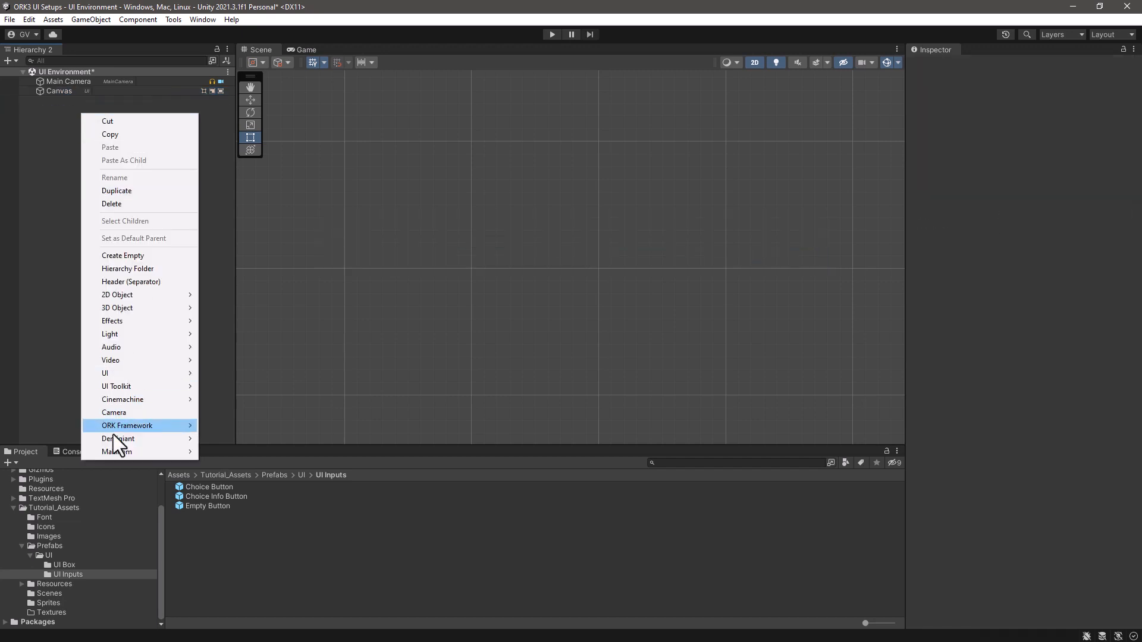
mouse_move(110, 452)
mouse_move(244, 296)
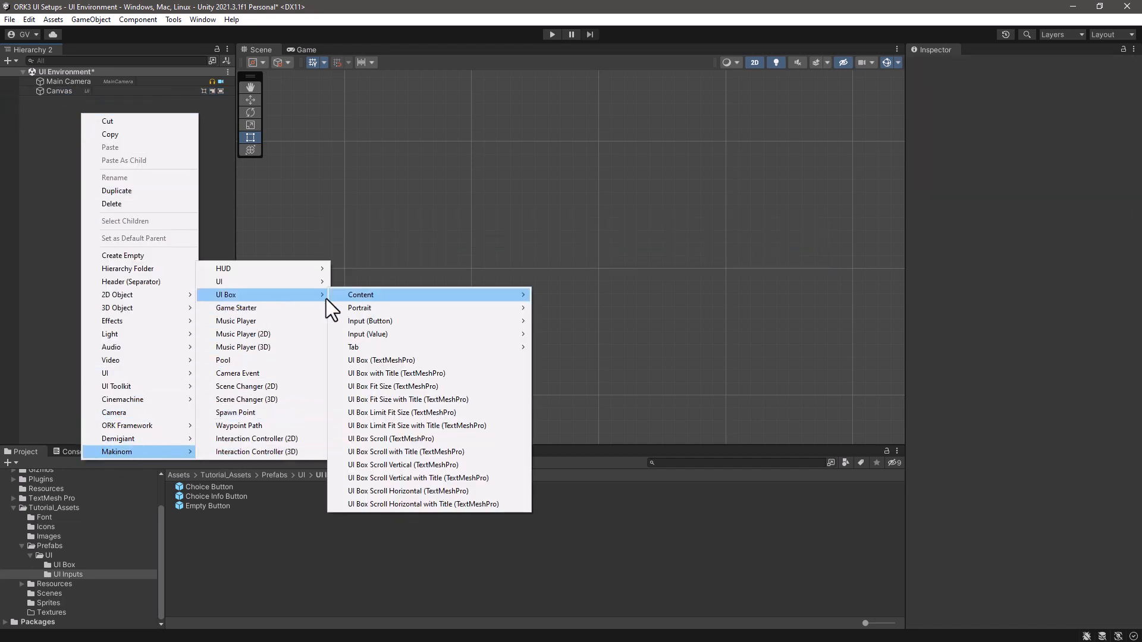
mouse_move(373, 321)
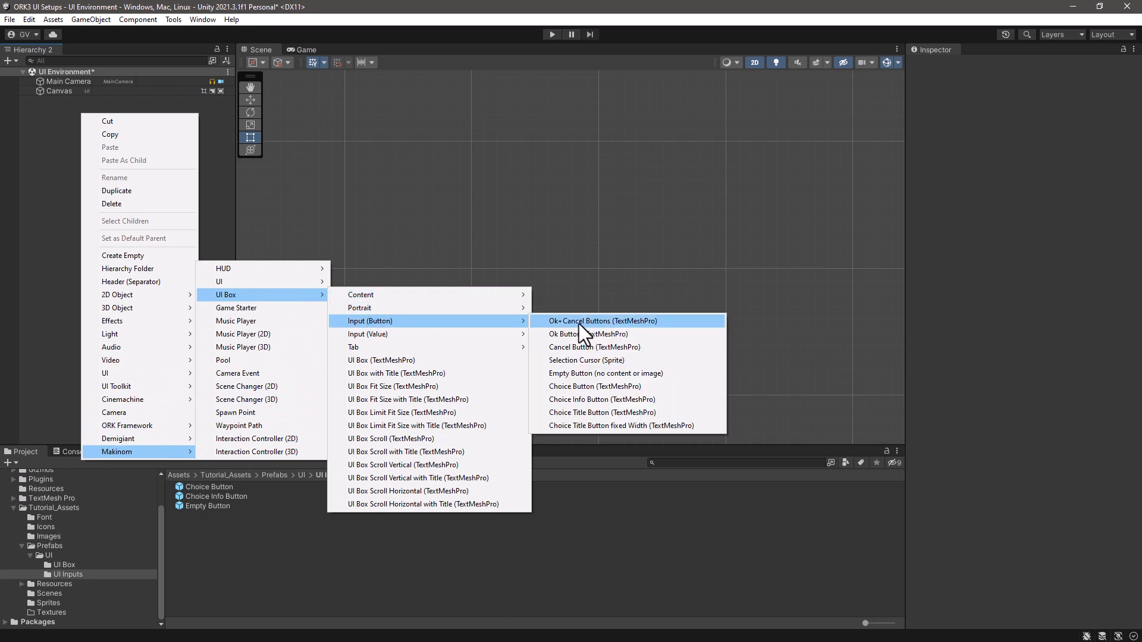
click(587, 413)
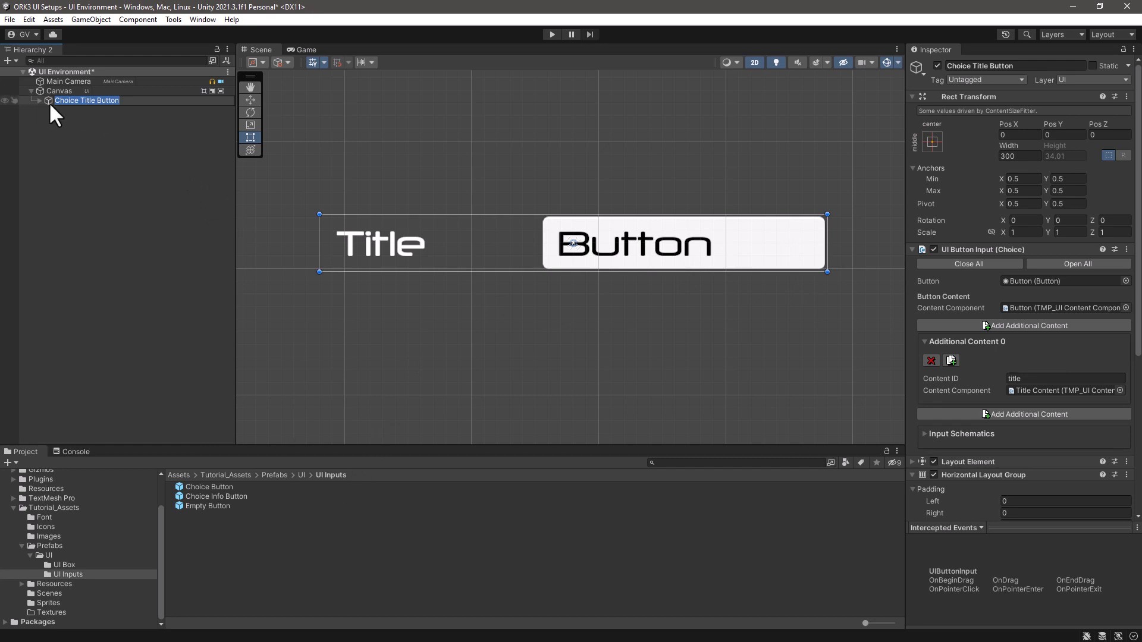
key(Return)
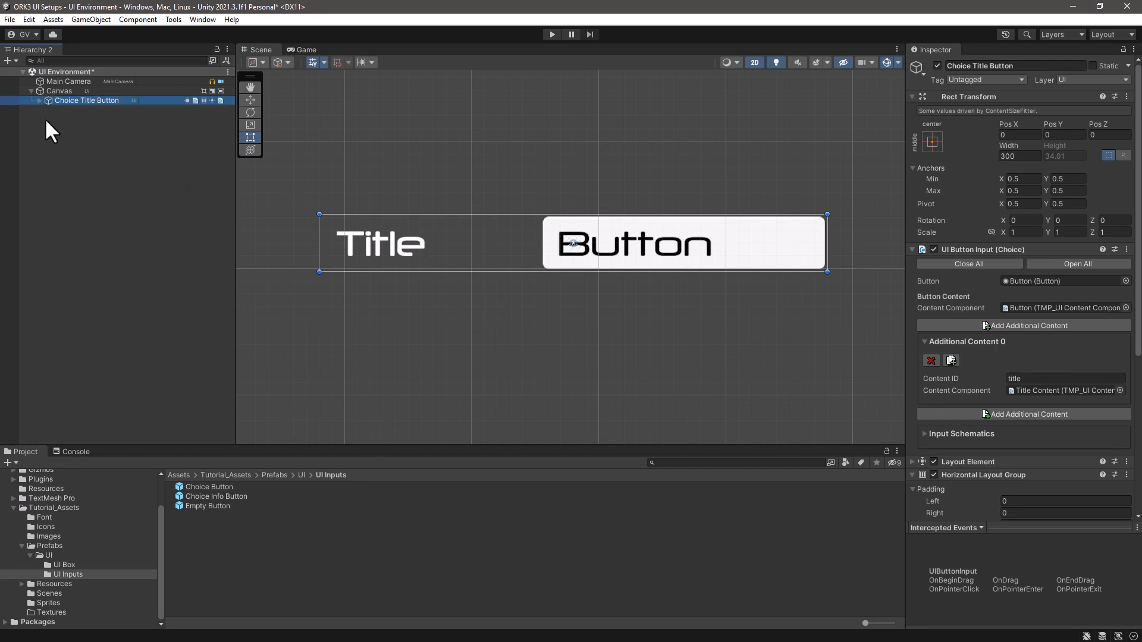
- Assign the button_item sprite as the source image of the Button object inside Choice Title Button
click(39, 100)
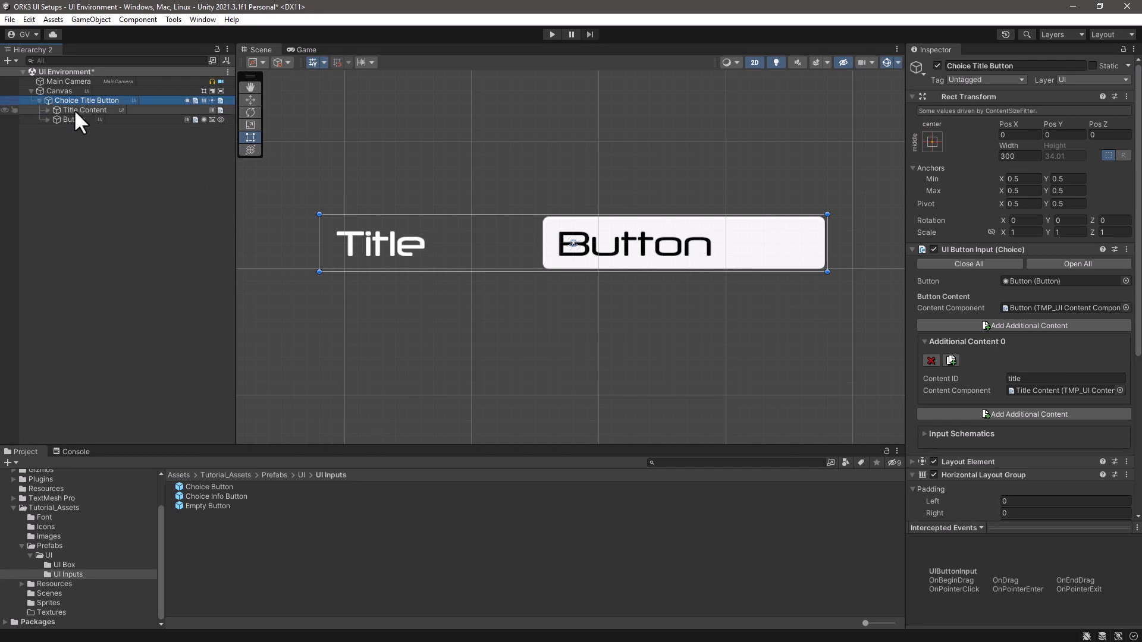
click(71, 120)
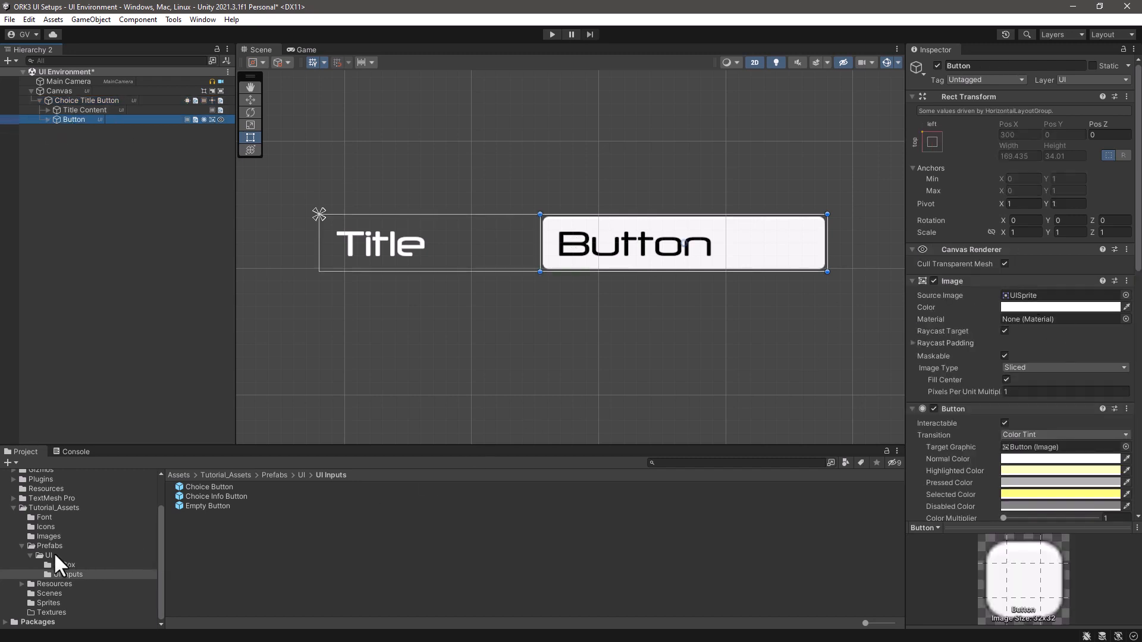
click(49, 536)
drag(201, 506, 1041, 306)
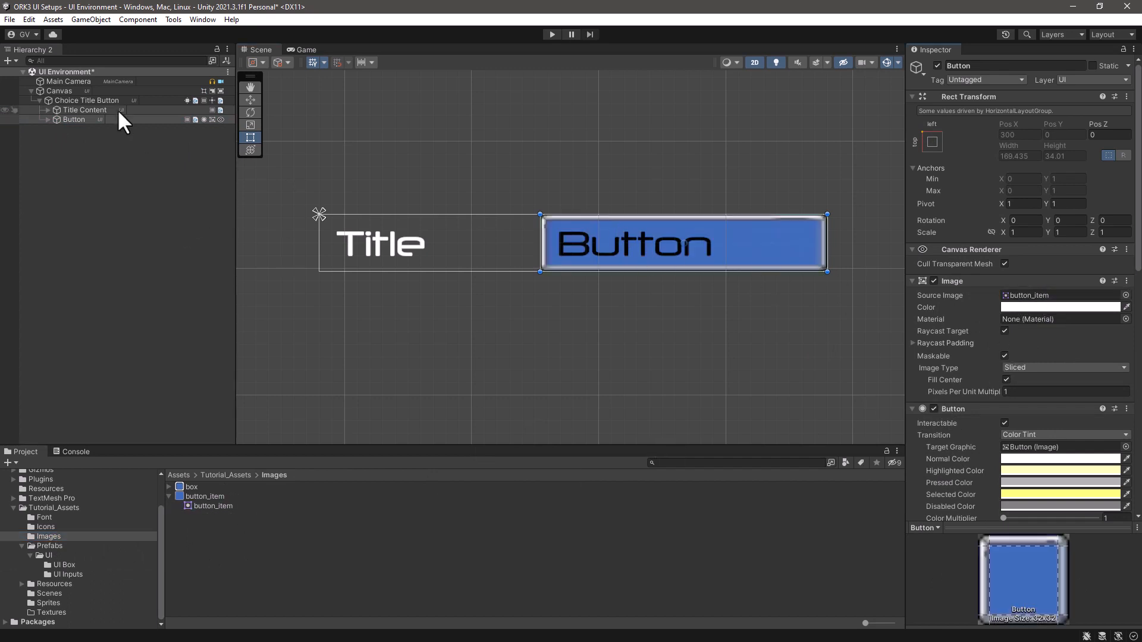
- Save Choice Title Button as a prefab in the UI Inputs folder and delete its instance from the scene
click(59, 99)
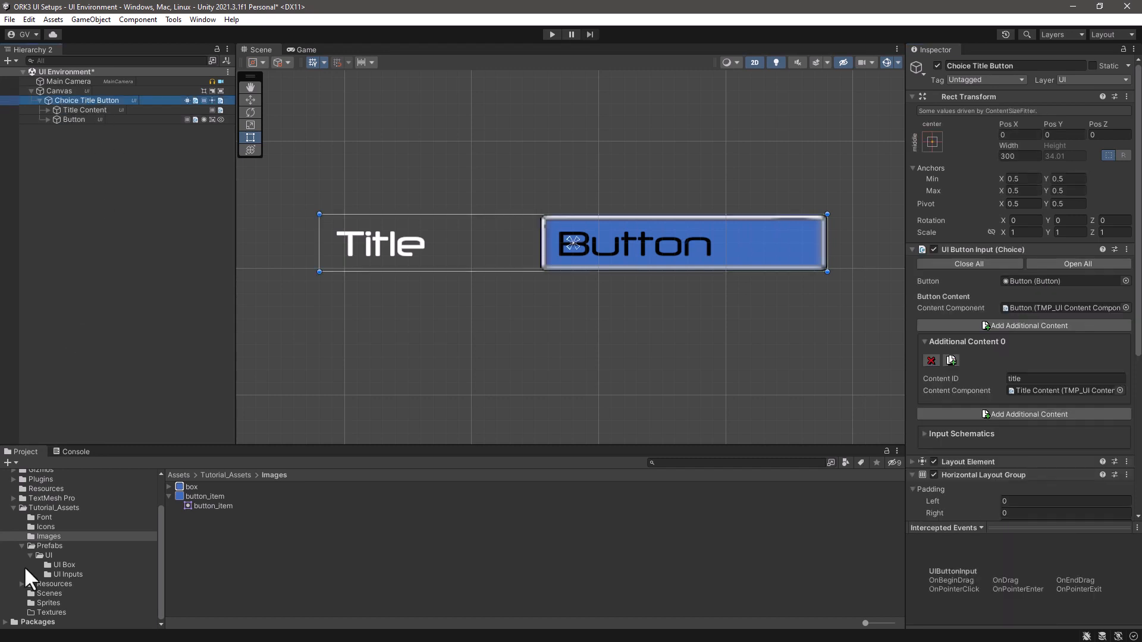
click(67, 575)
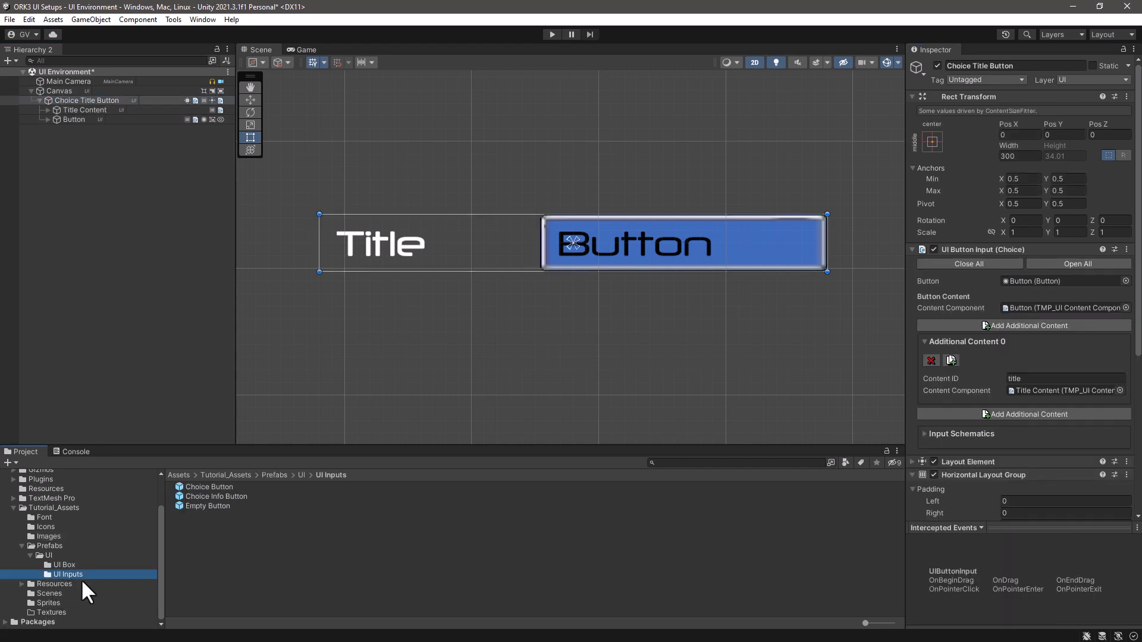
drag(48, 99, 198, 537)
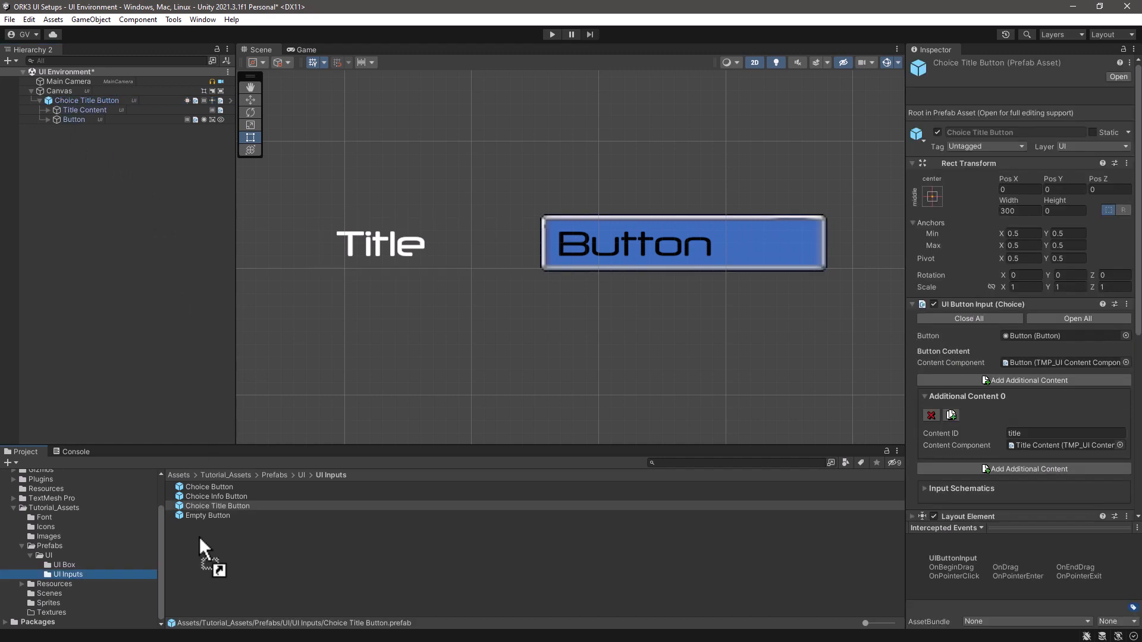
click(107, 99)
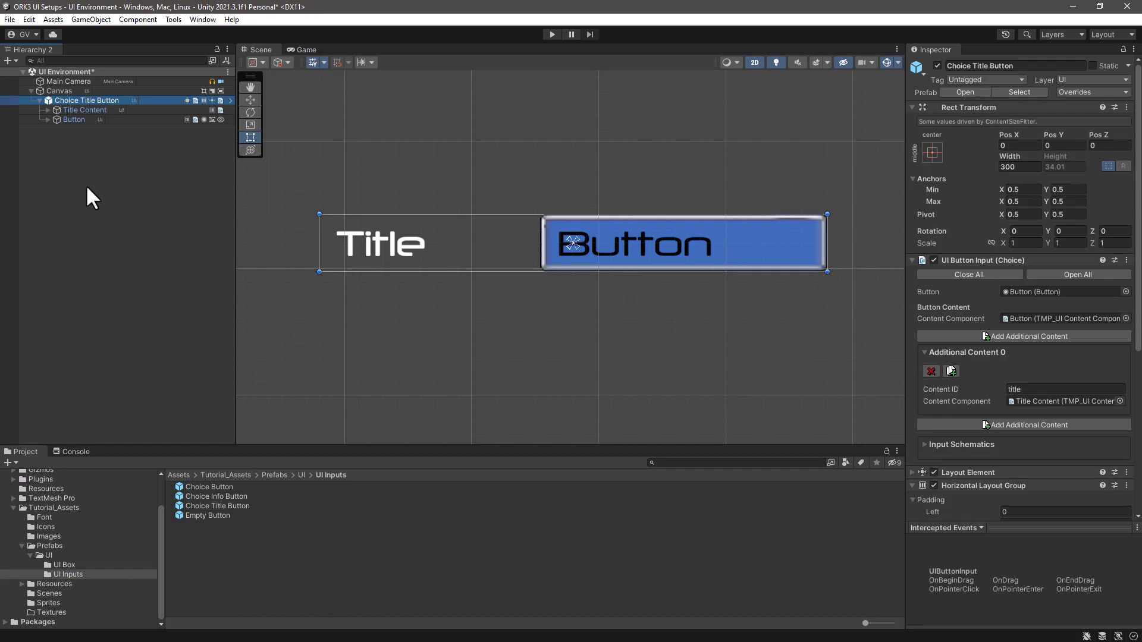
key(Delete)
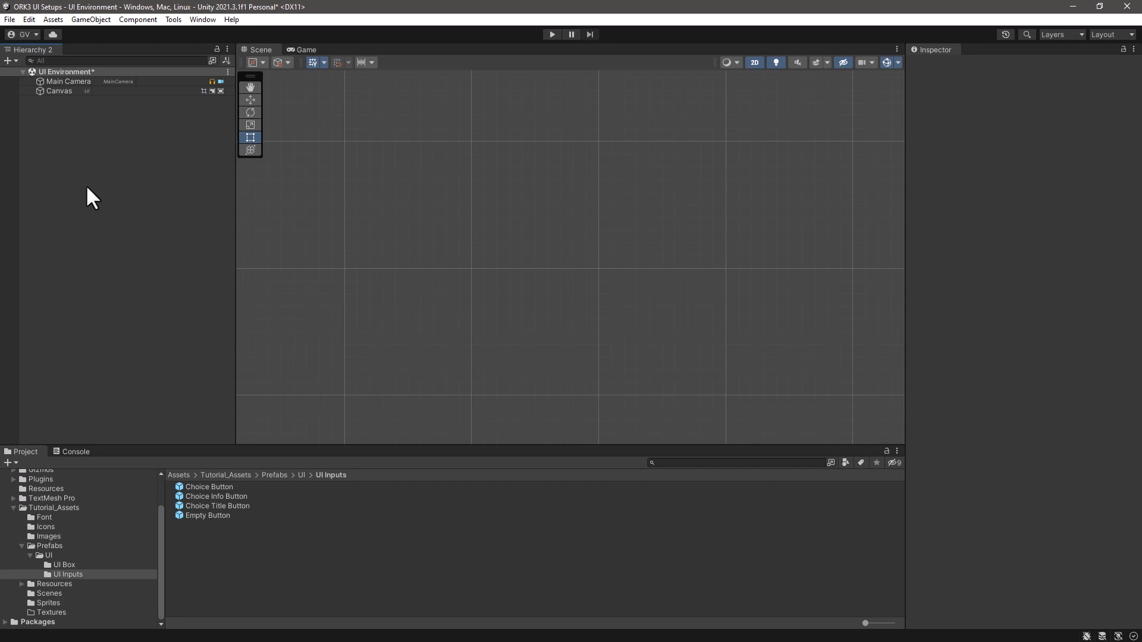
- Add a Makinom UI Box Choice Title Button fixed Width (TextMeshPro) to the scene, keeping its default name
right_click(86, 187)
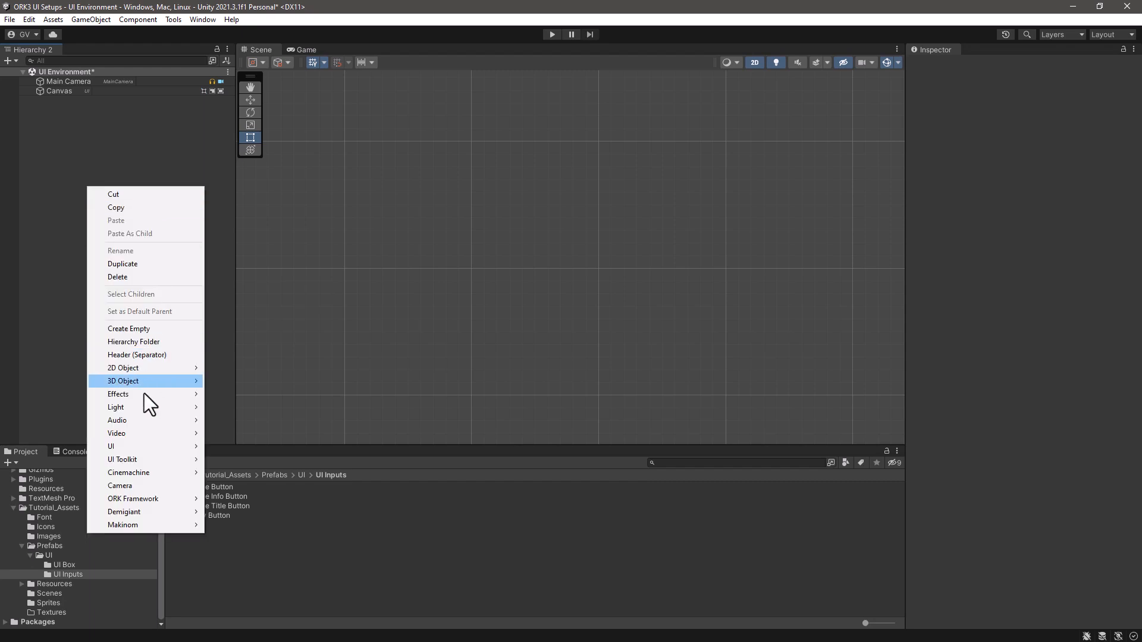
mouse_move(128, 523)
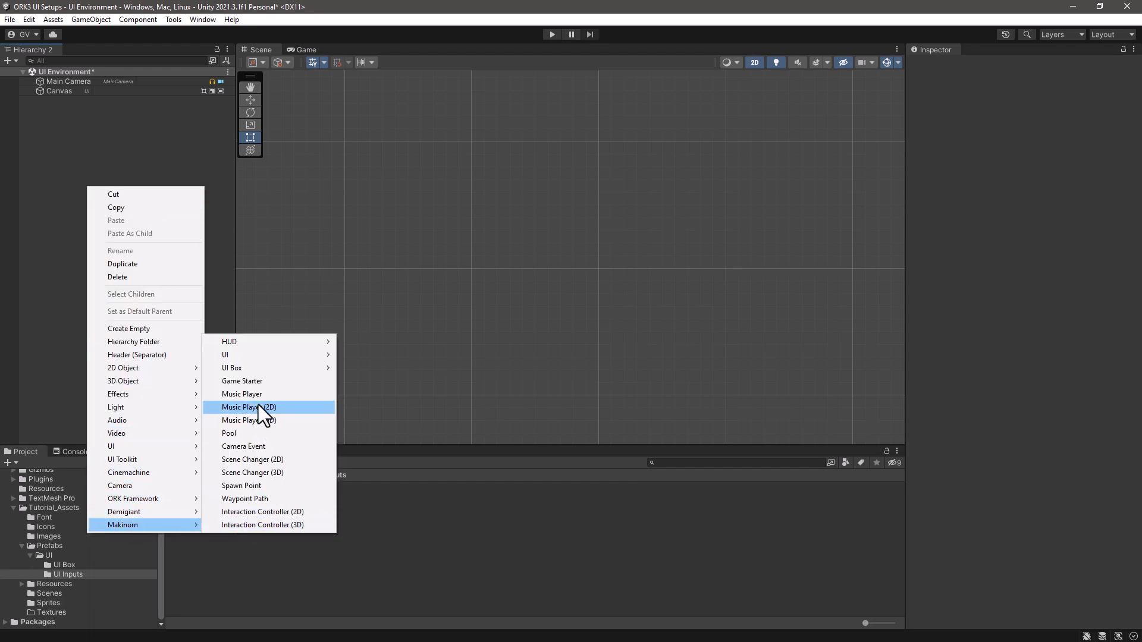
mouse_move(259, 365)
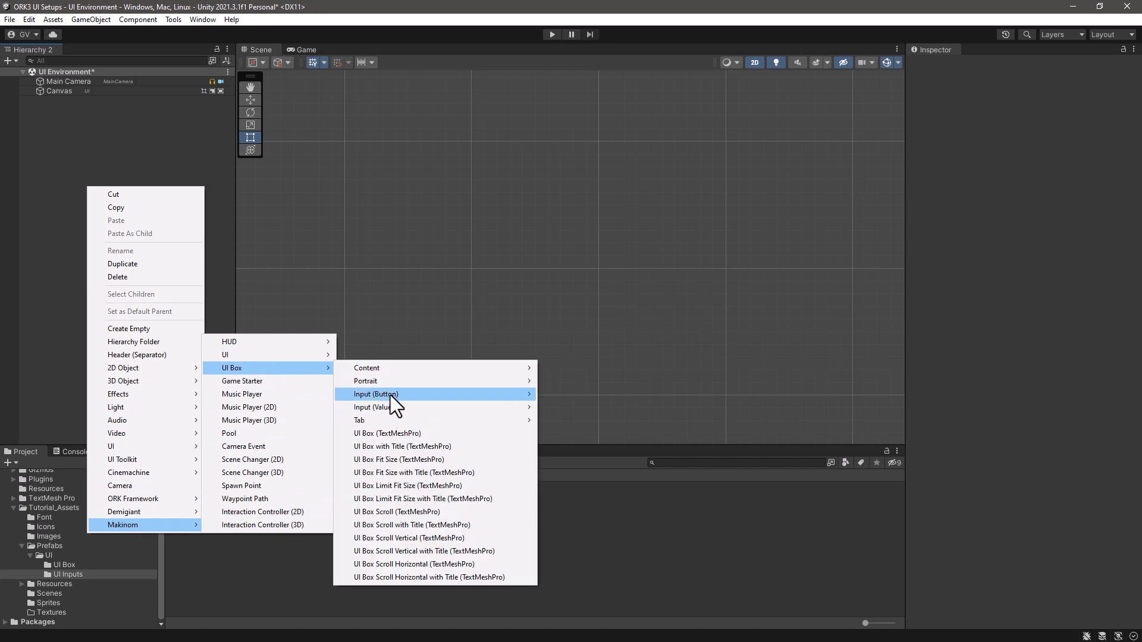
mouse_move(390, 395)
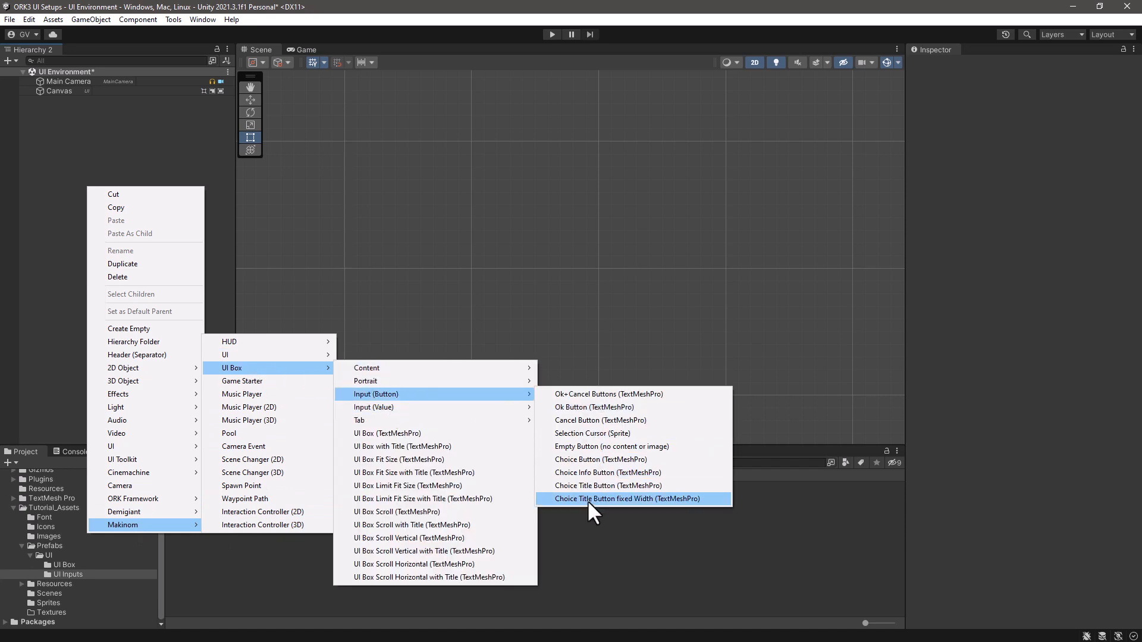
click(639, 499)
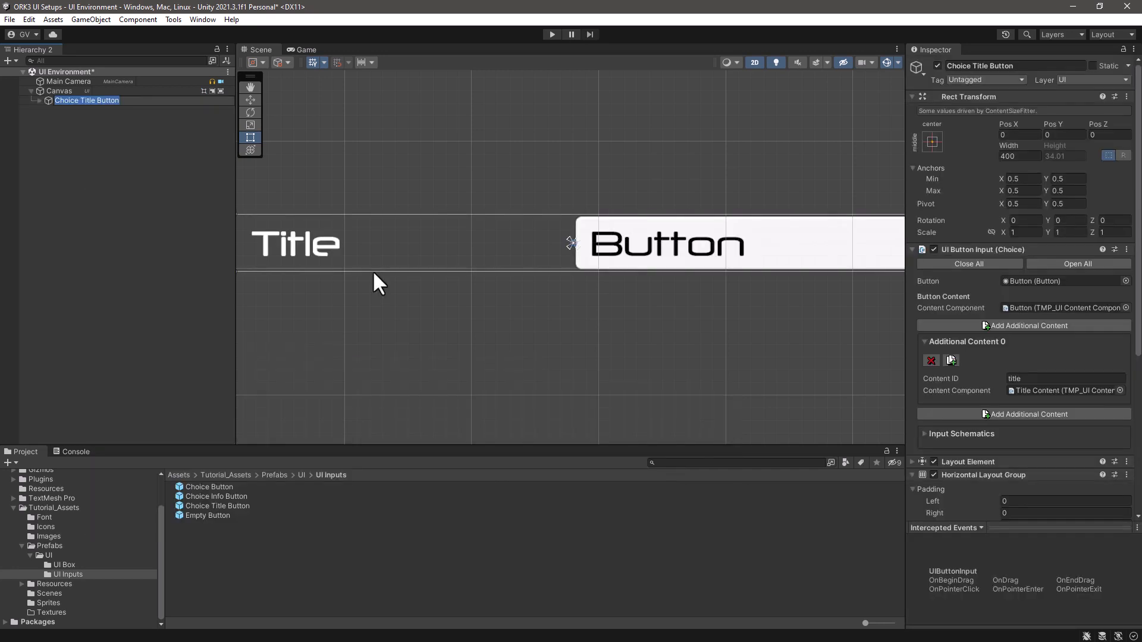
scroll(513, 332, down, 2)
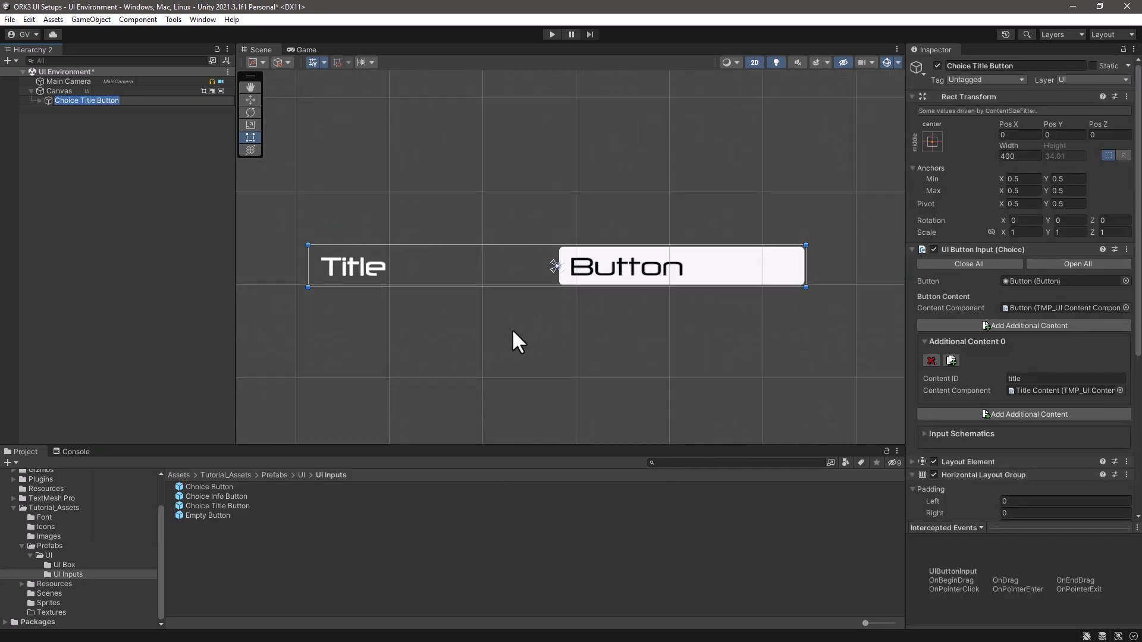
click(37, 99)
click(39, 100)
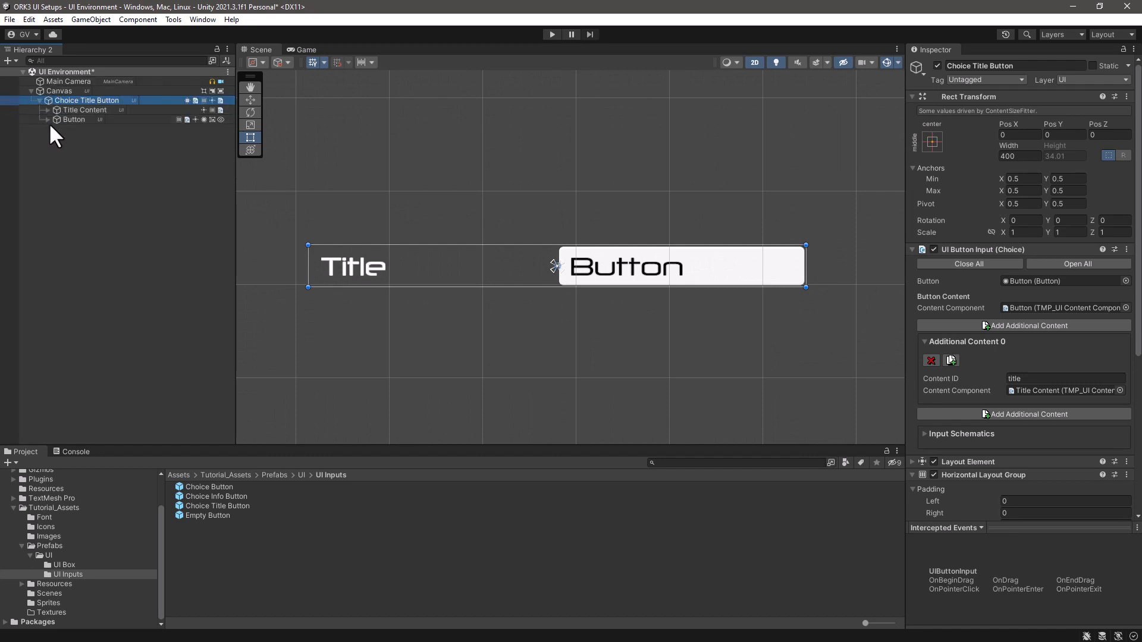
- Try the button_item sprite as source image of the Image object inside the fixed-width button's Button, and undo it
click(48, 119)
click(80, 128)
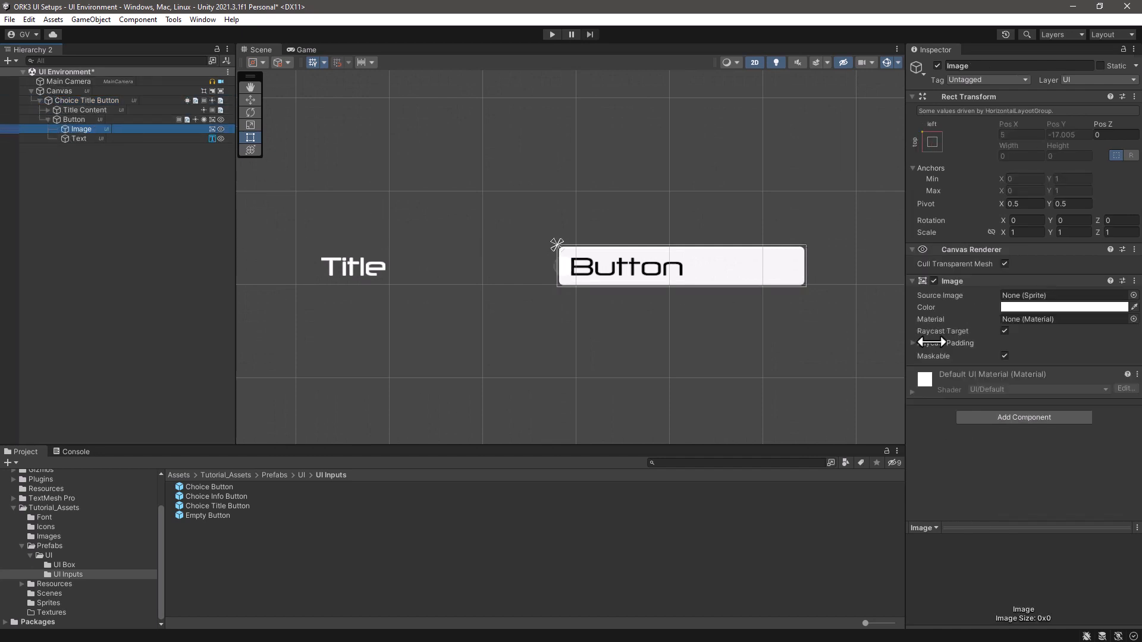
click(49, 536)
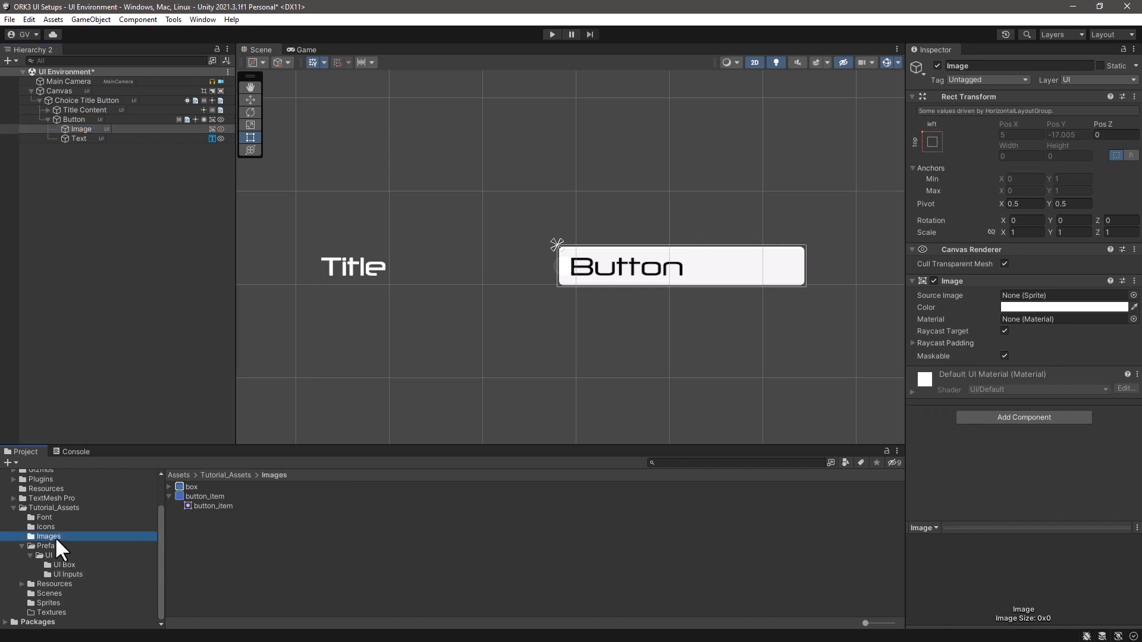
drag(208, 506, 1070, 296)
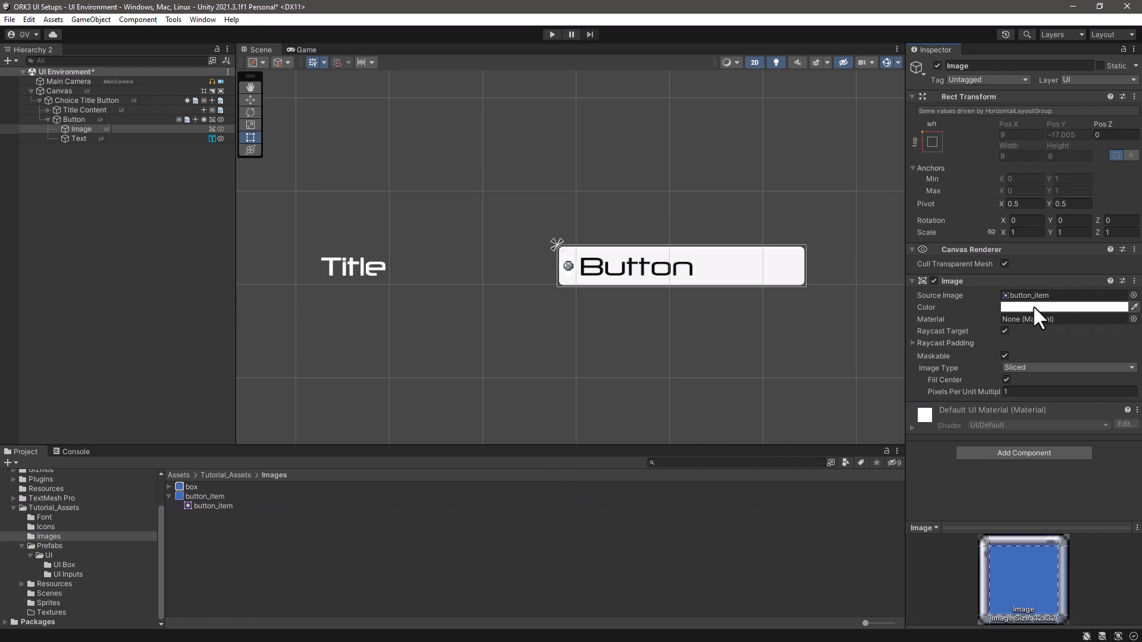
key(ctrl+z)
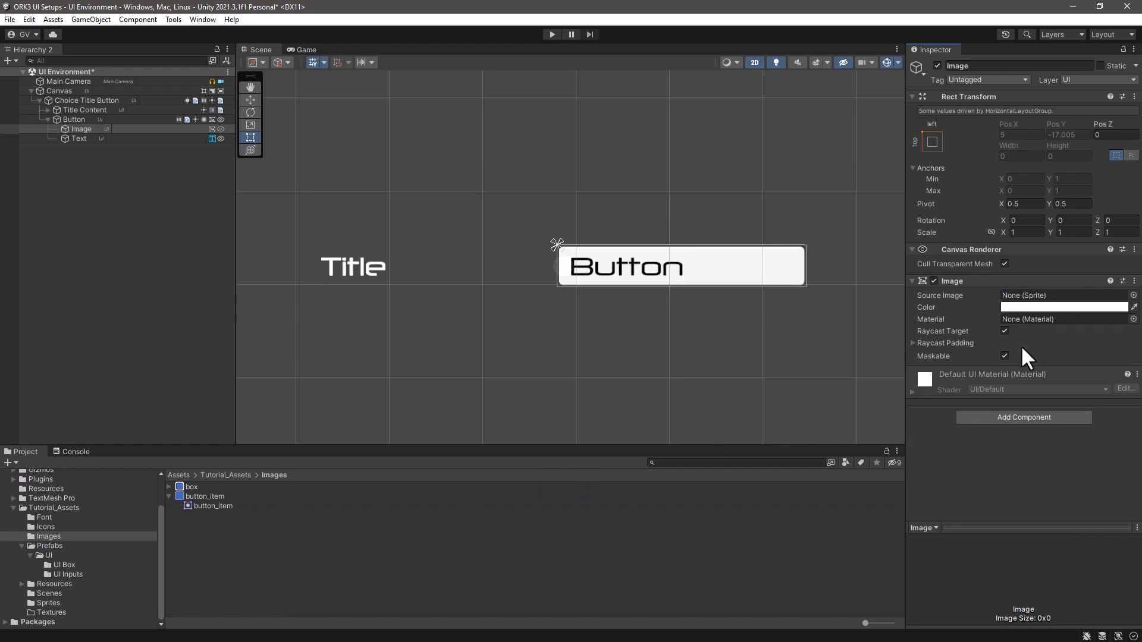
- Assign the button_item sprite as source image of the fixed-width button's Button object and check its available transition types
click(84, 119)
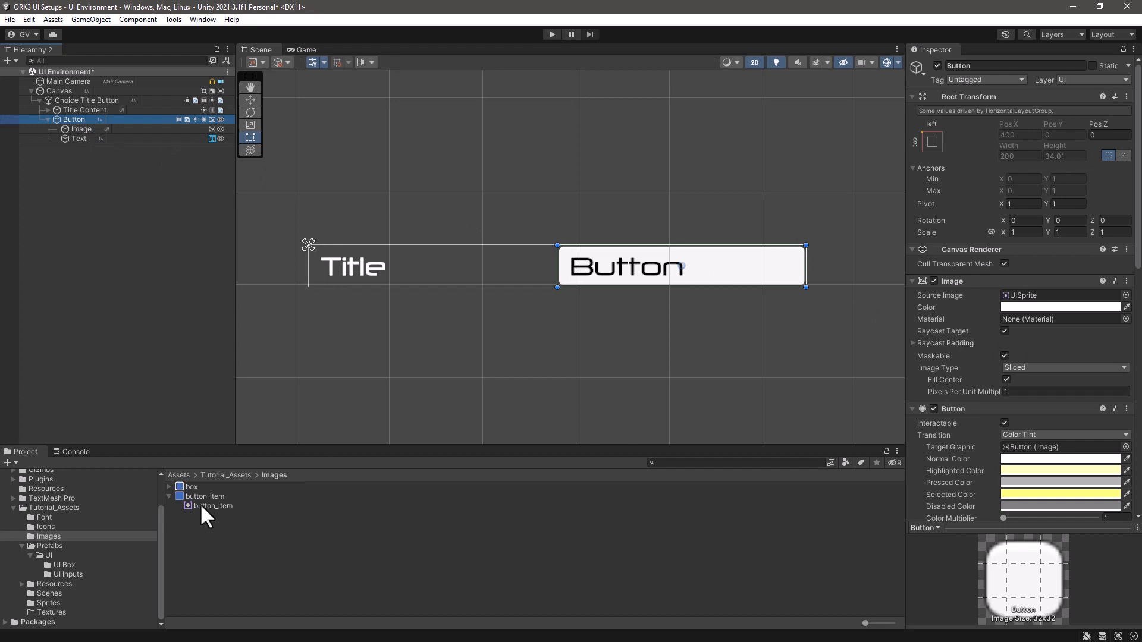
drag(202, 506, 1034, 298)
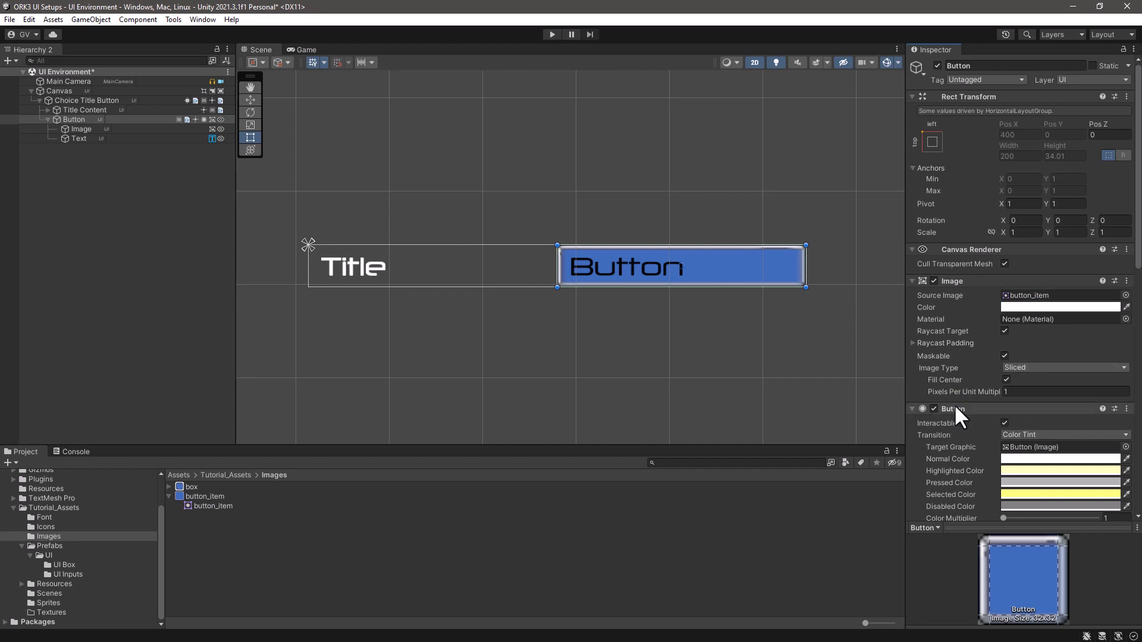
scroll(956, 406, down, 3)
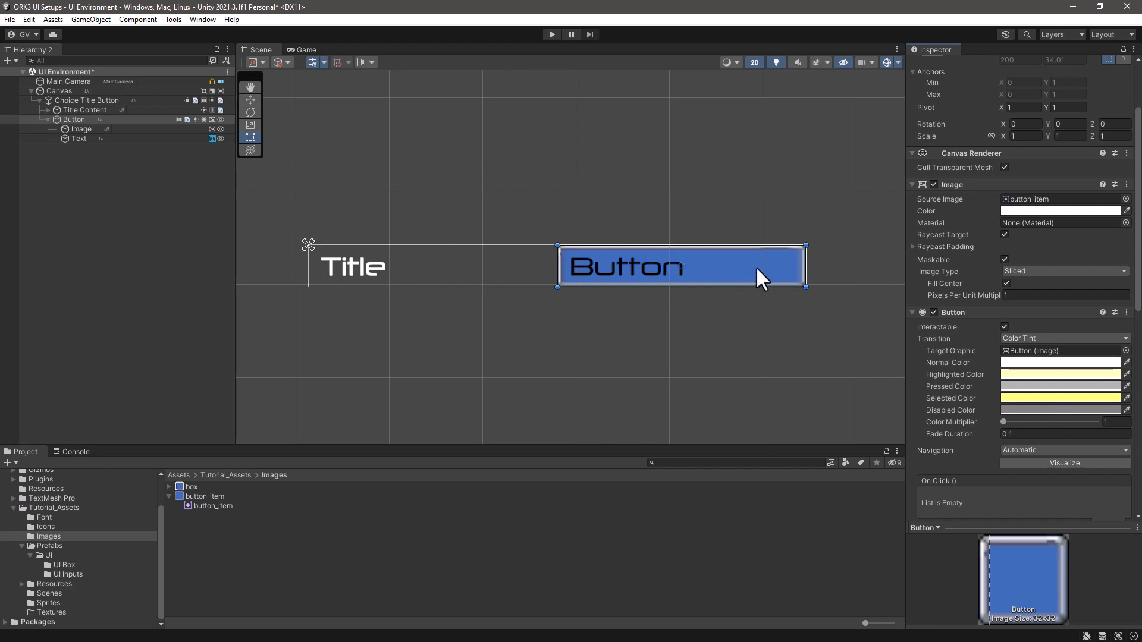
click(1125, 338)
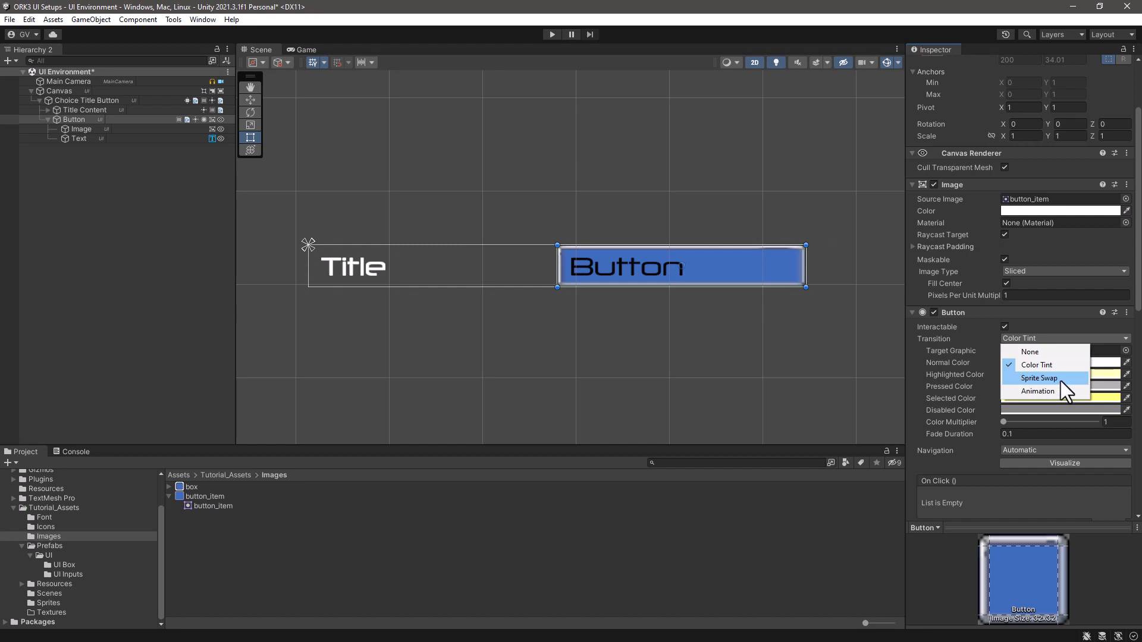
click(58, 162)
- Save the fixed-width Choice Title Button as a prefab in the UI Inputs folder under its default name
click(75, 100)
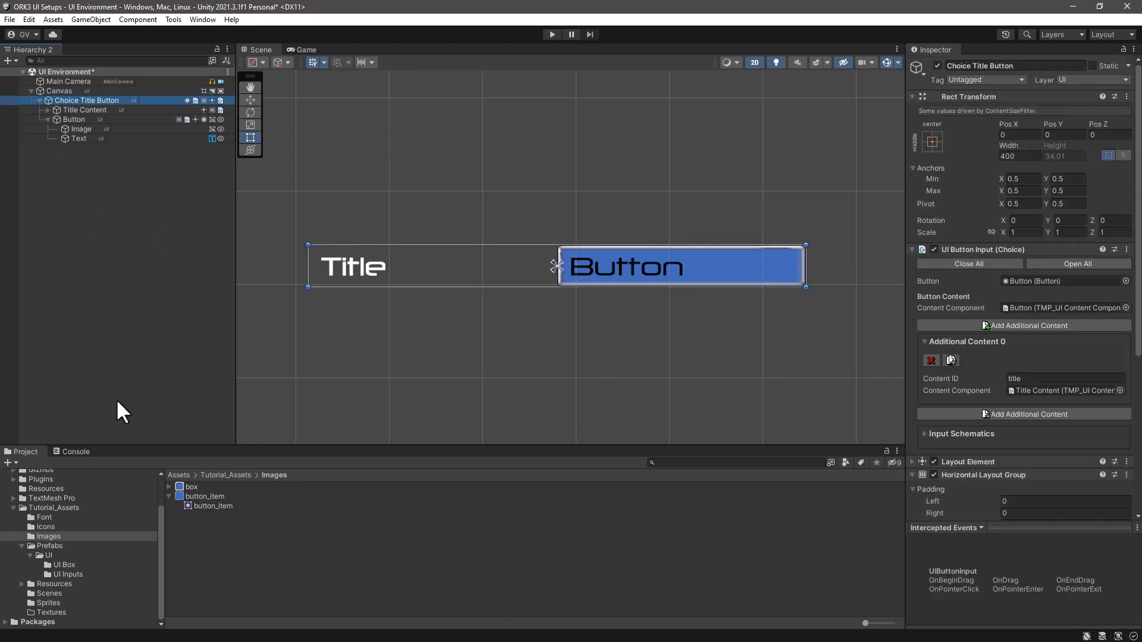
click(58, 573)
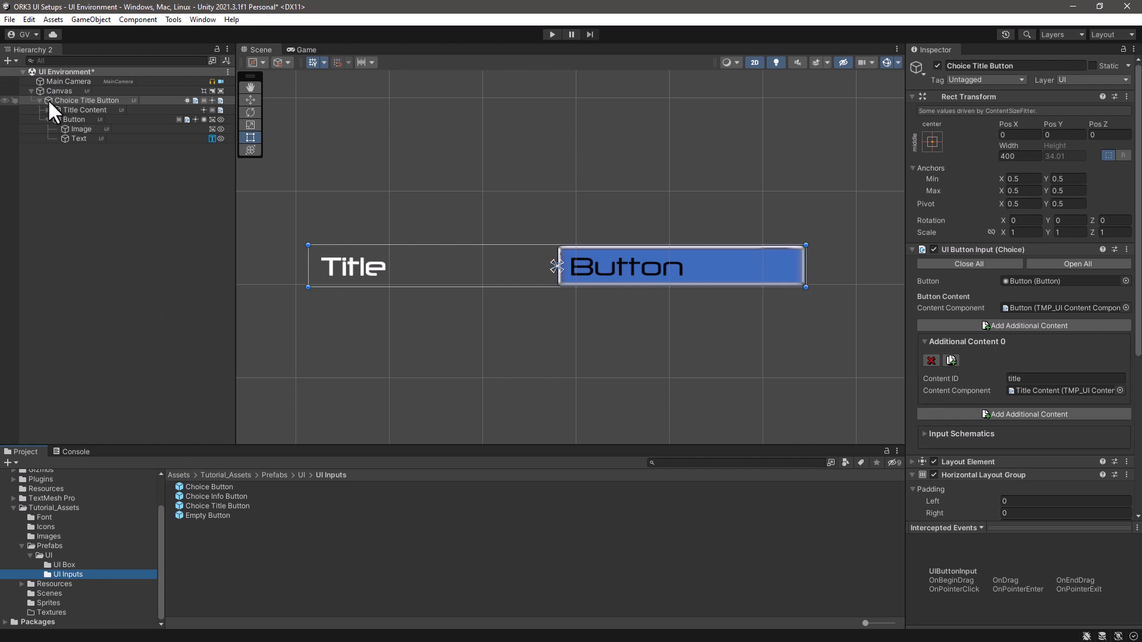
drag(48, 99, 209, 563)
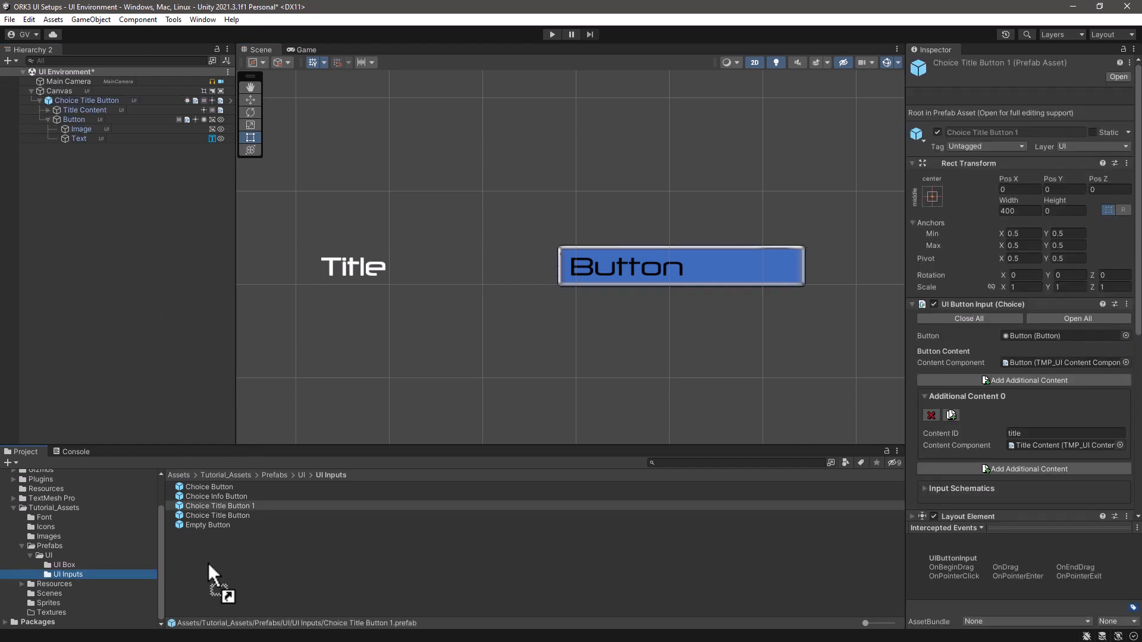
- Delete the Choice Title Button 1 prefab using the delete-only option and remove its instance from the scene
click(241, 506)
key(Delete)
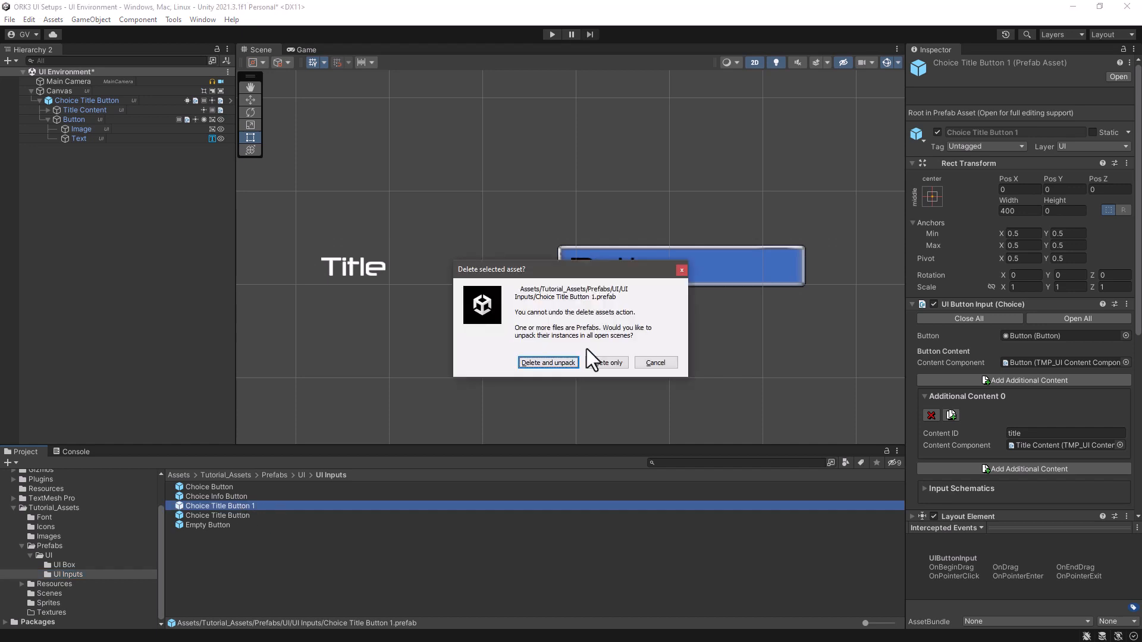
click(602, 362)
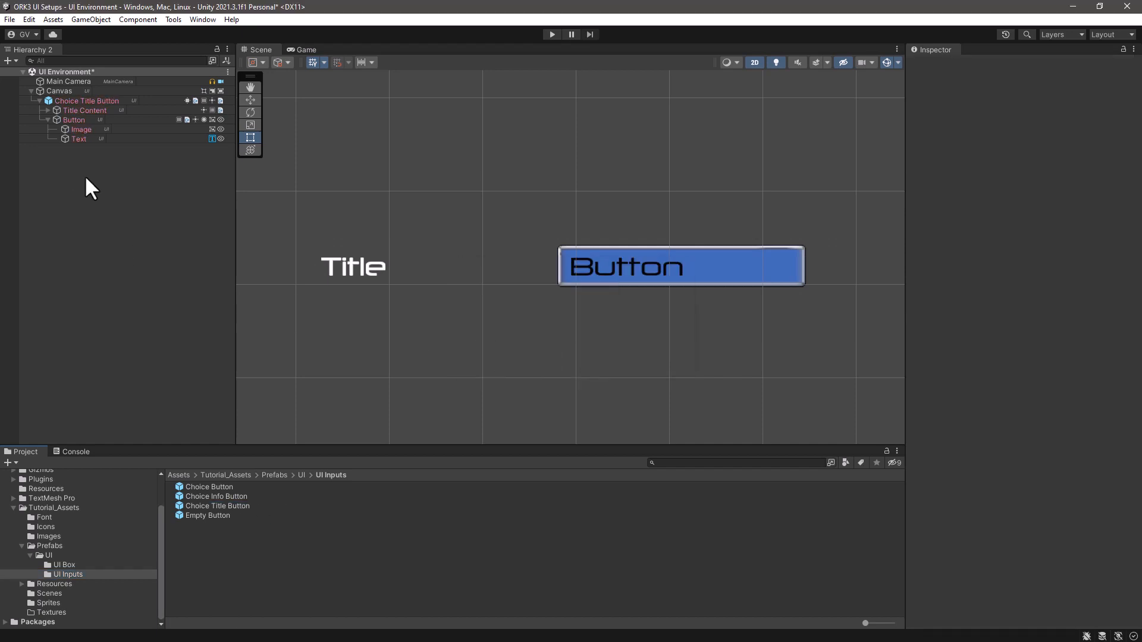
click(65, 100)
key(Delete)
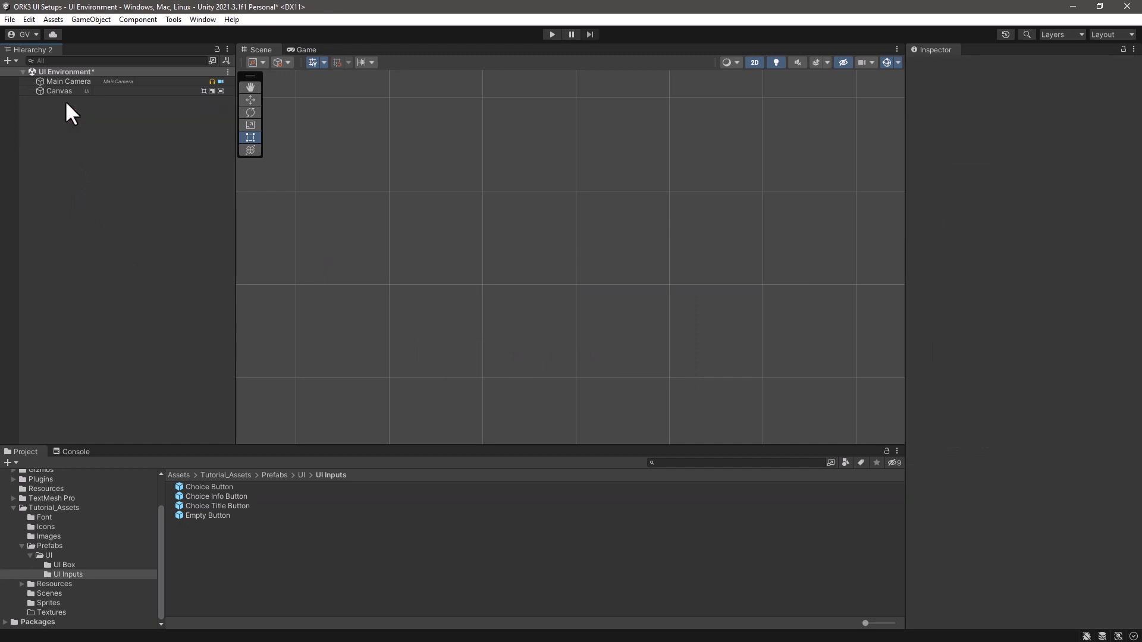
- Add a Makinom fixed-width Choice Title Button (TextMeshPro) to the scene and name it Choice Title Button fixed Width
right_click(49, 148)
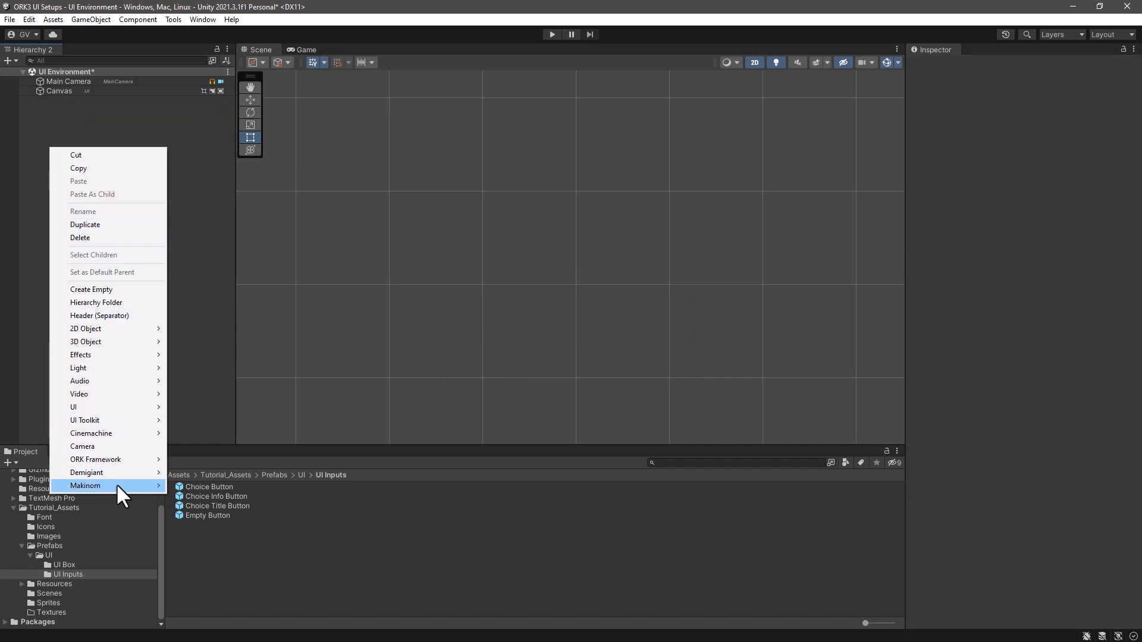
mouse_move(118, 485)
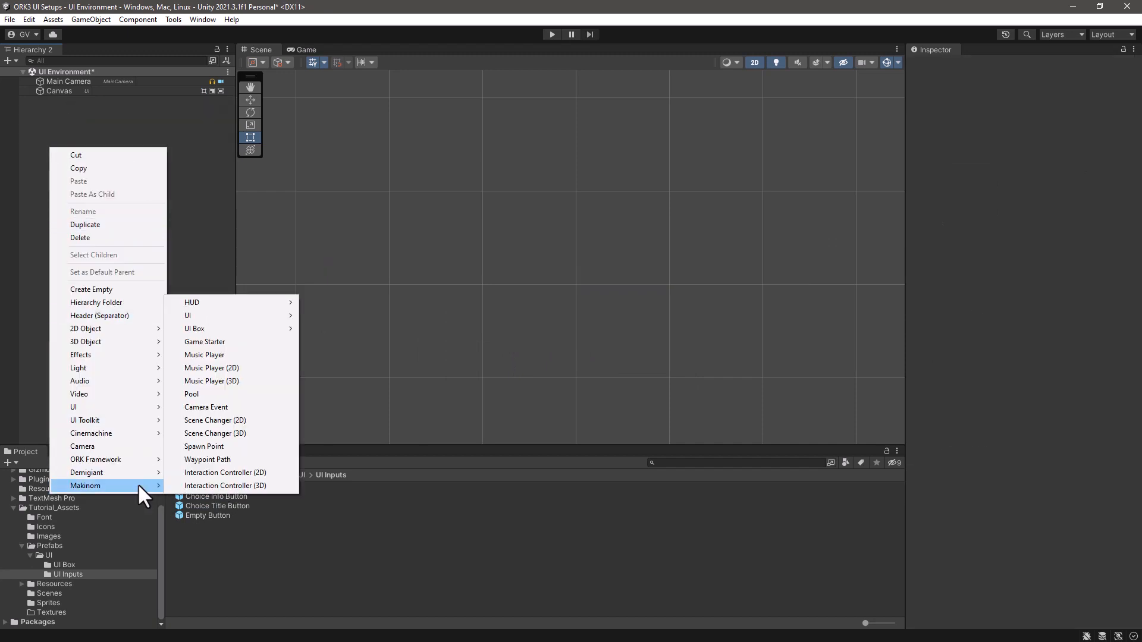
mouse_move(185, 327)
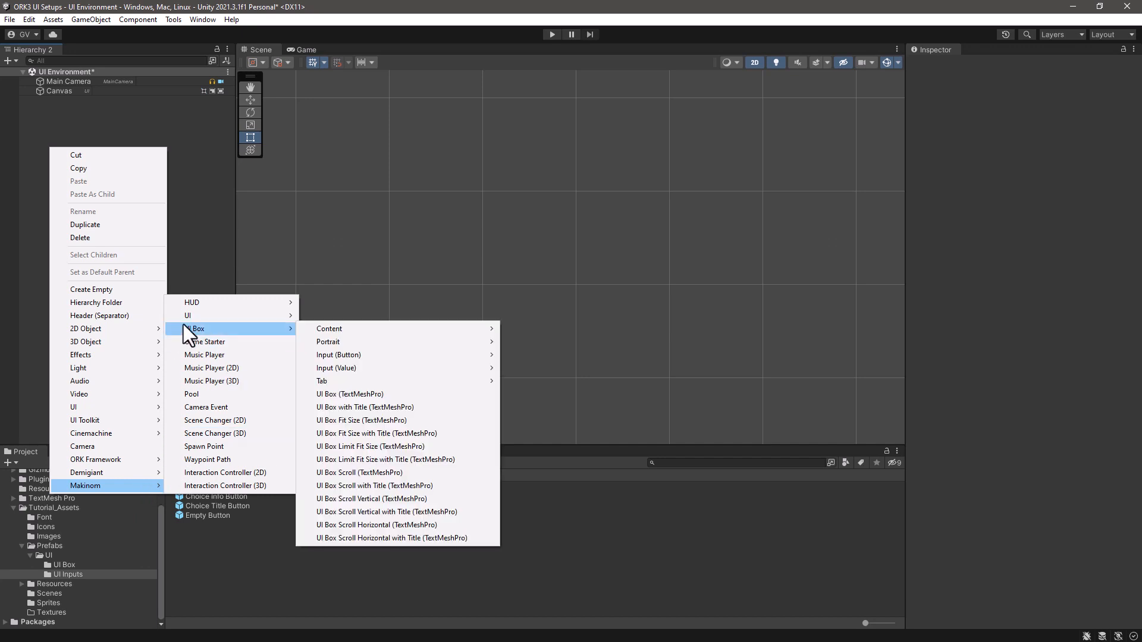
mouse_move(334, 356)
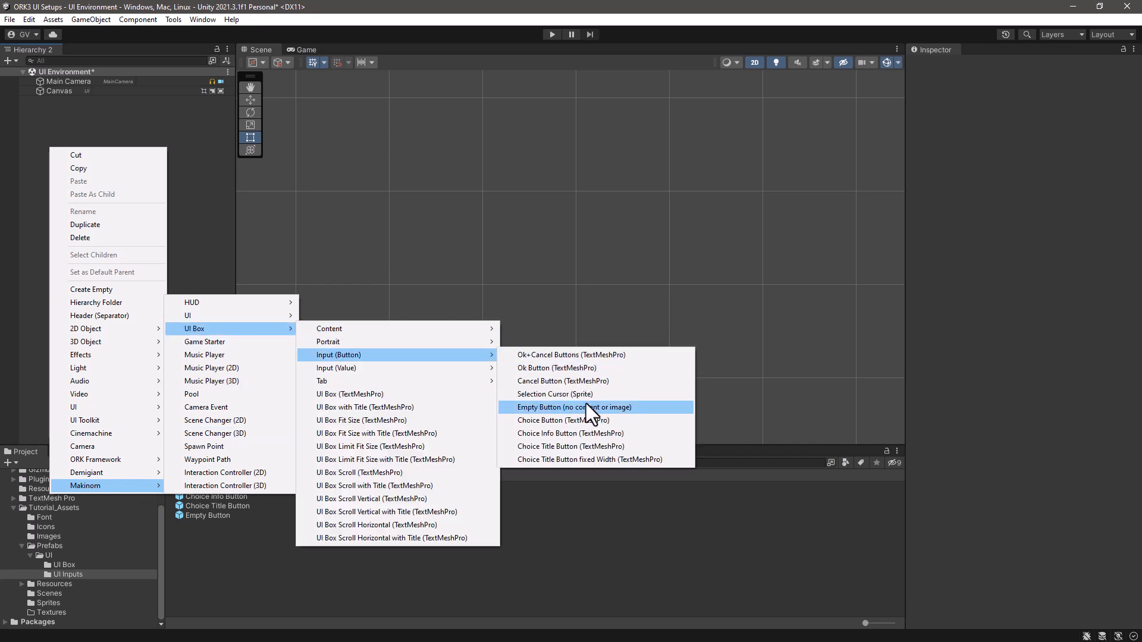
click(563, 459)
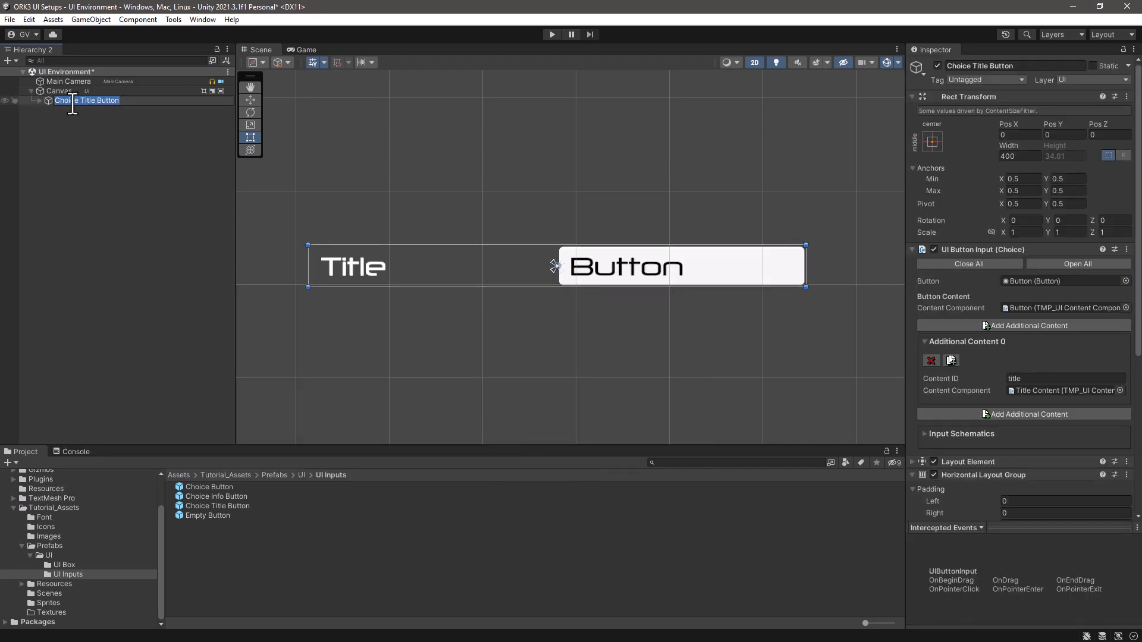
click(119, 101)
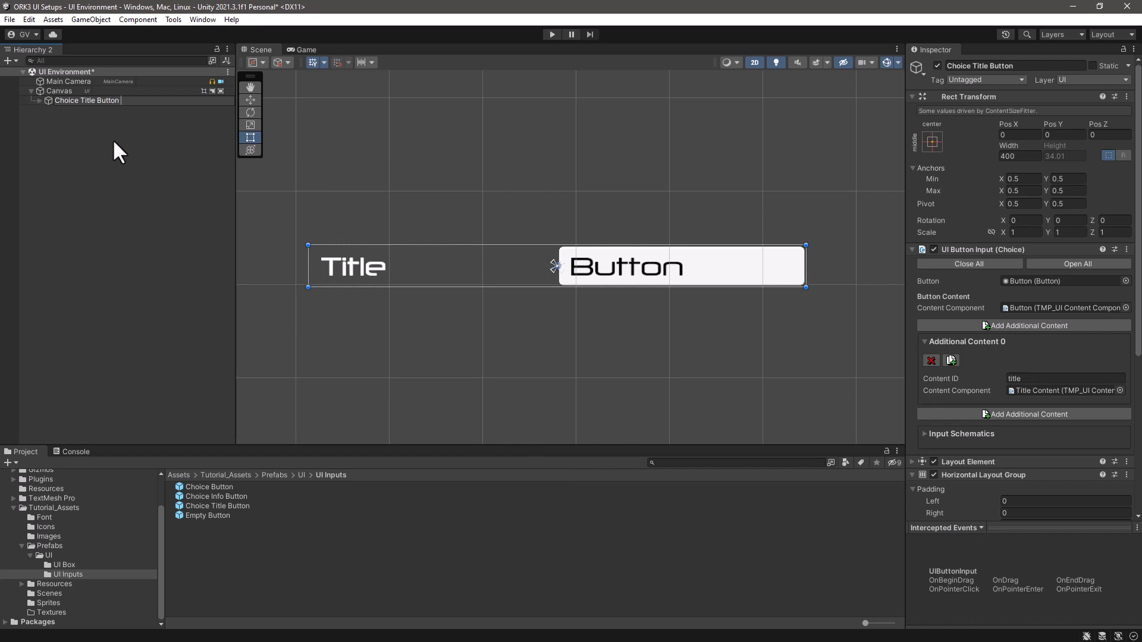
text(fixed Width)
key(Return)
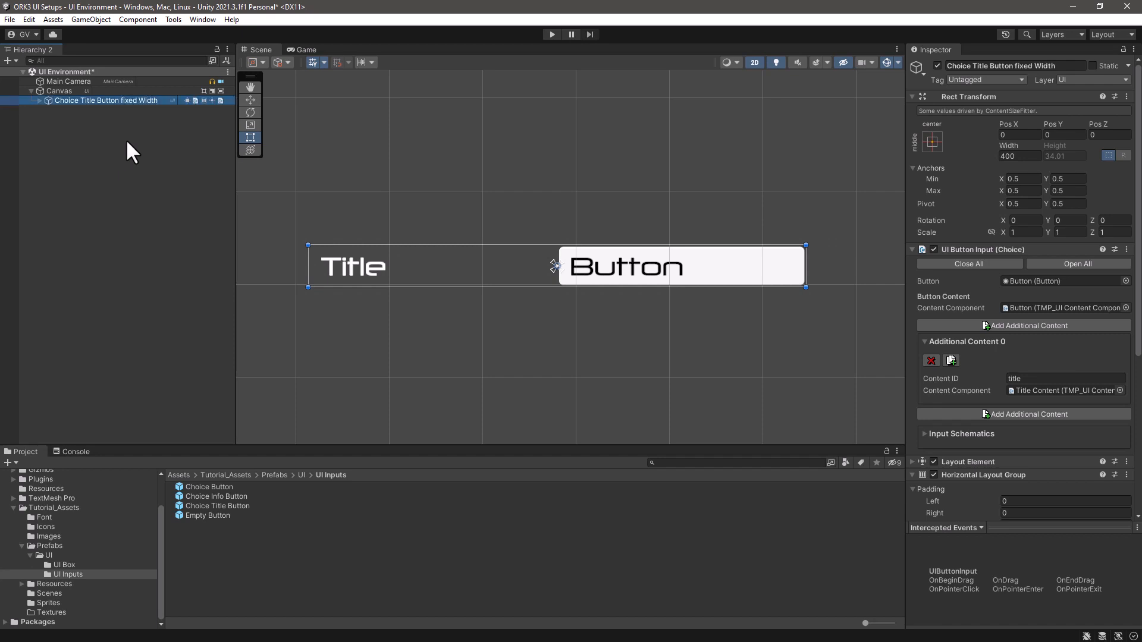
- Assign the button_item sprite from the Images folder as source image of the fixed-width title button's Button child
click(39, 100)
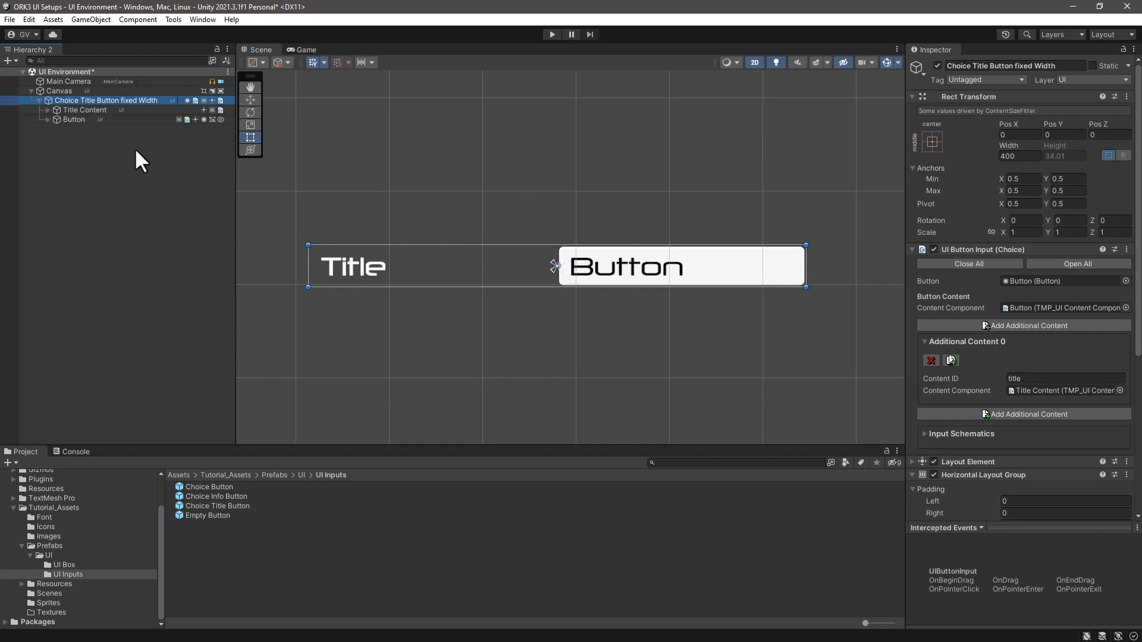
click(67, 119)
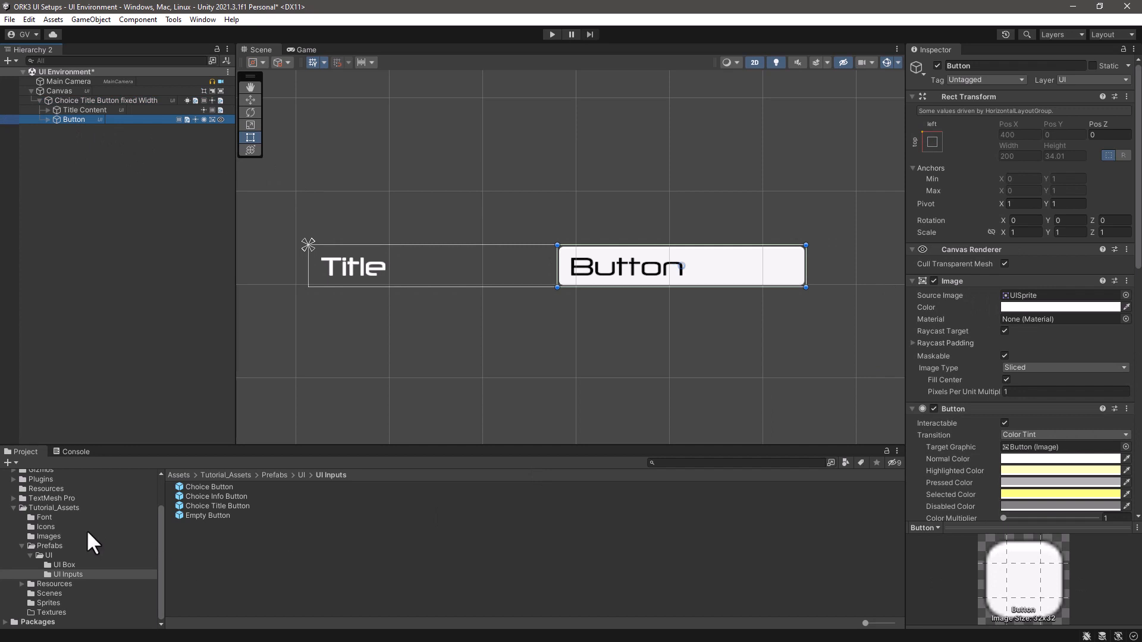
click(54, 537)
drag(213, 506, 1033, 296)
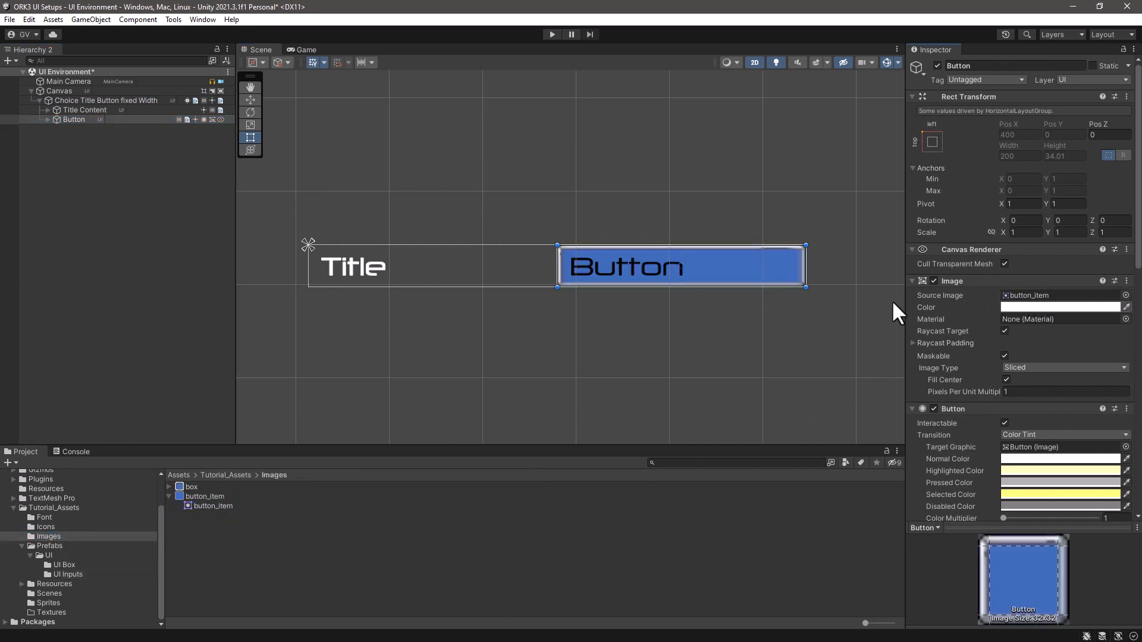
click(39, 101)
- Save Choice Title Button fixed Width as a prefab in the UI Inputs folder and delete its instance from the scene
click(70, 102)
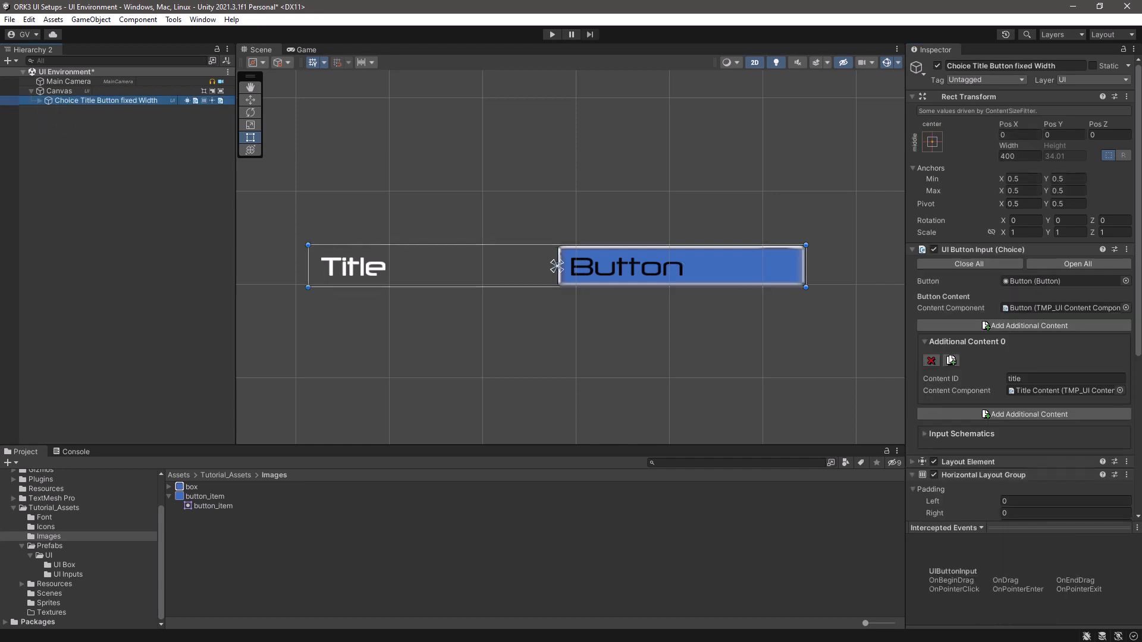
click(68, 575)
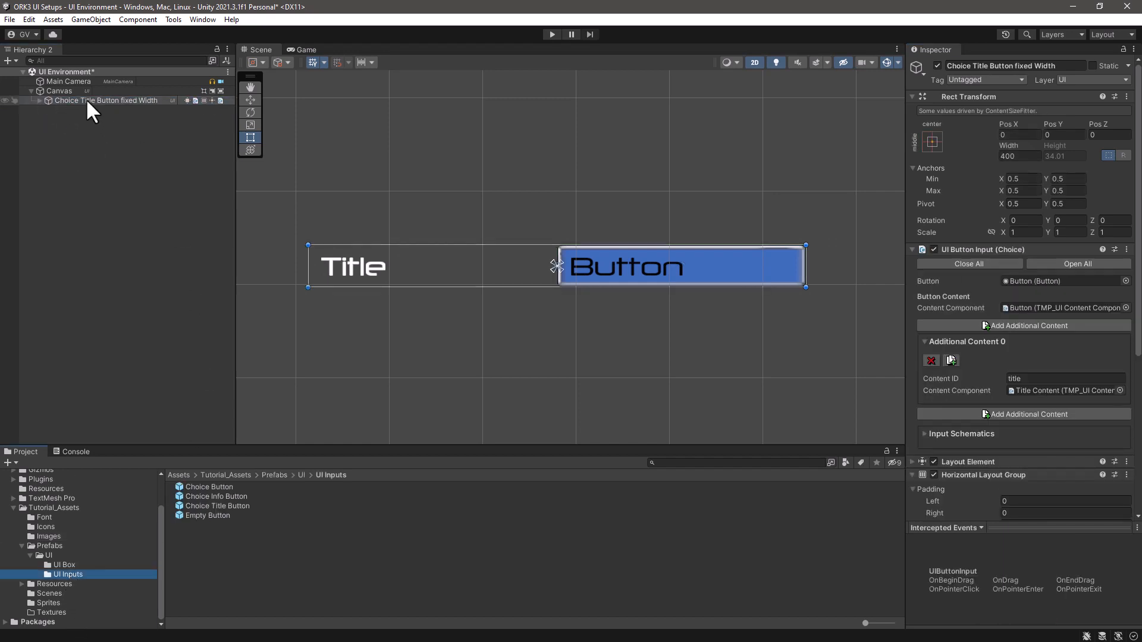
drag(86, 98, 219, 543)
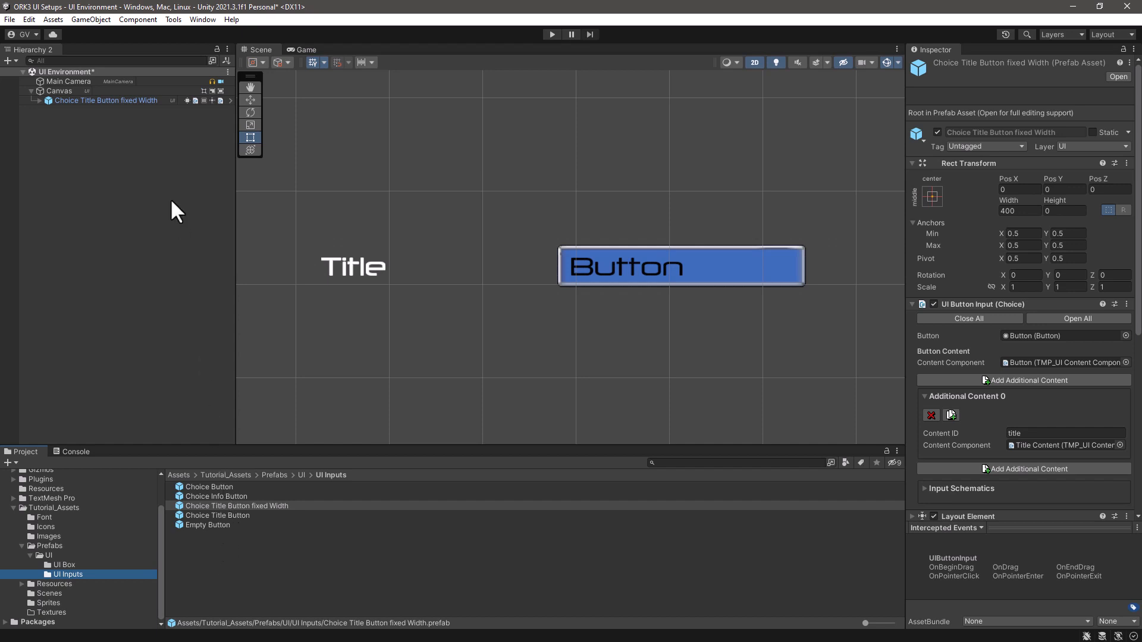
click(149, 101)
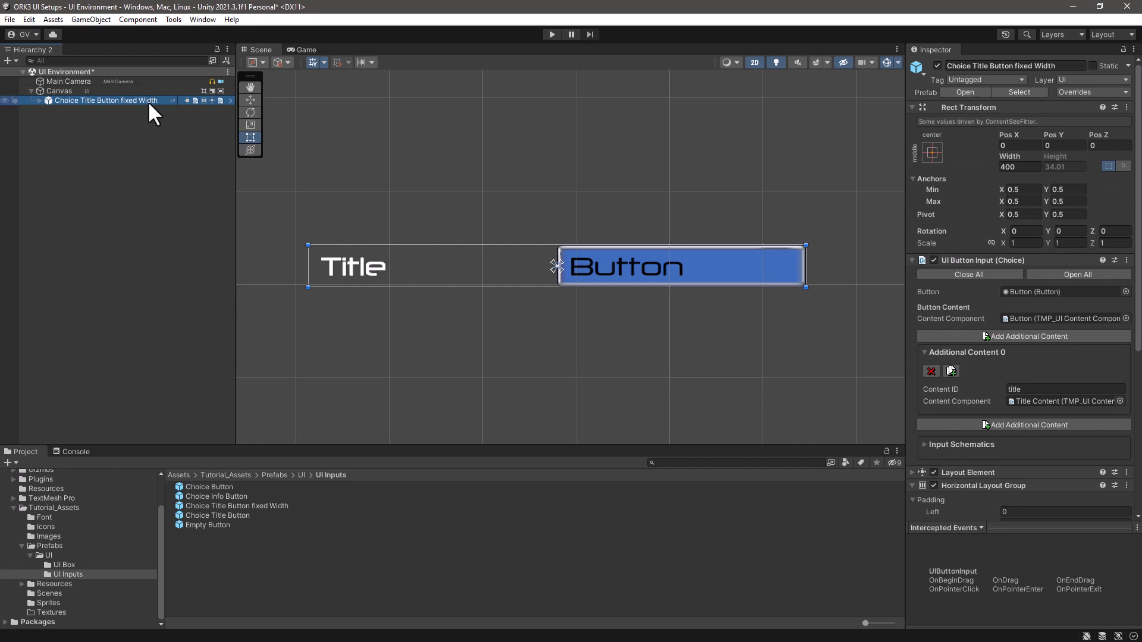
key(Delete)
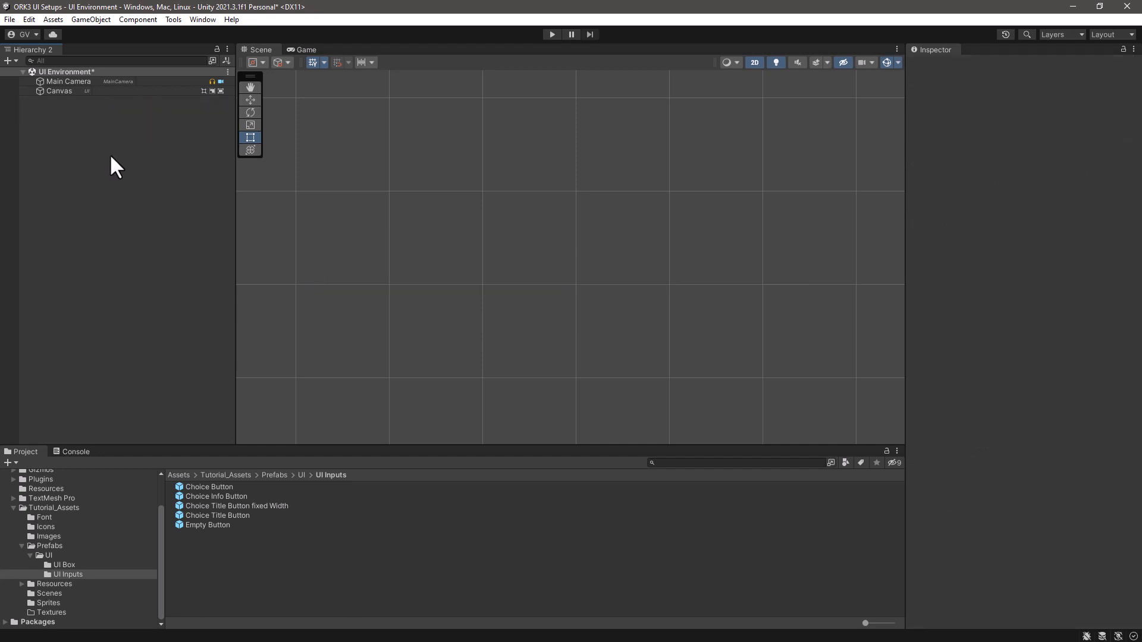
- Add a Makinom UI box Tab Button (TextMeshPro) to the scene
right_click(75, 141)
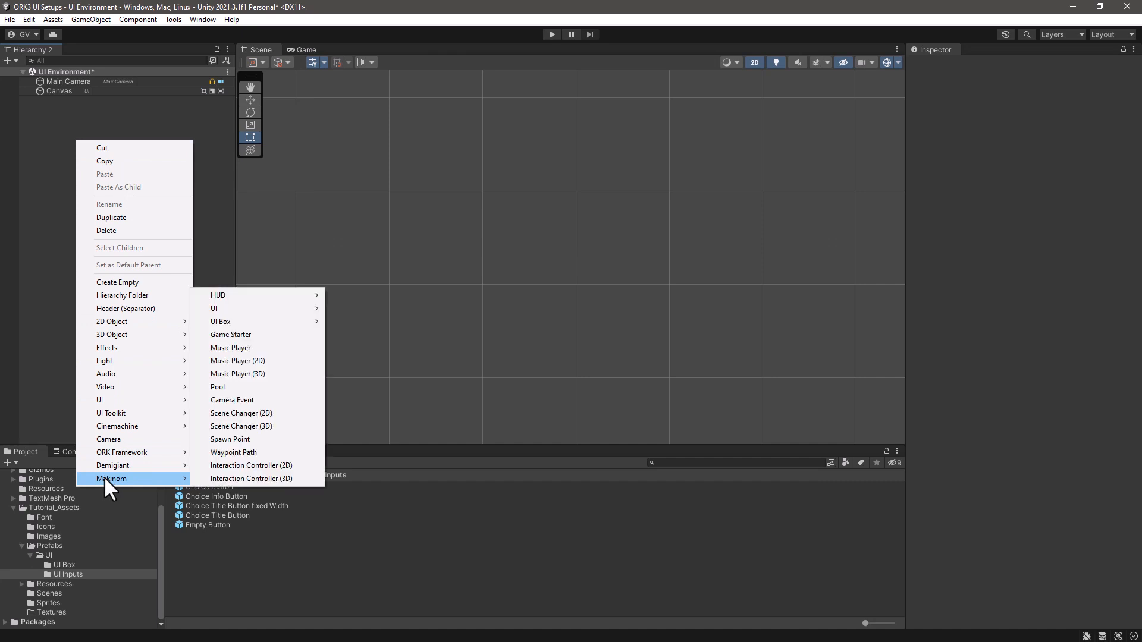
mouse_move(265, 322)
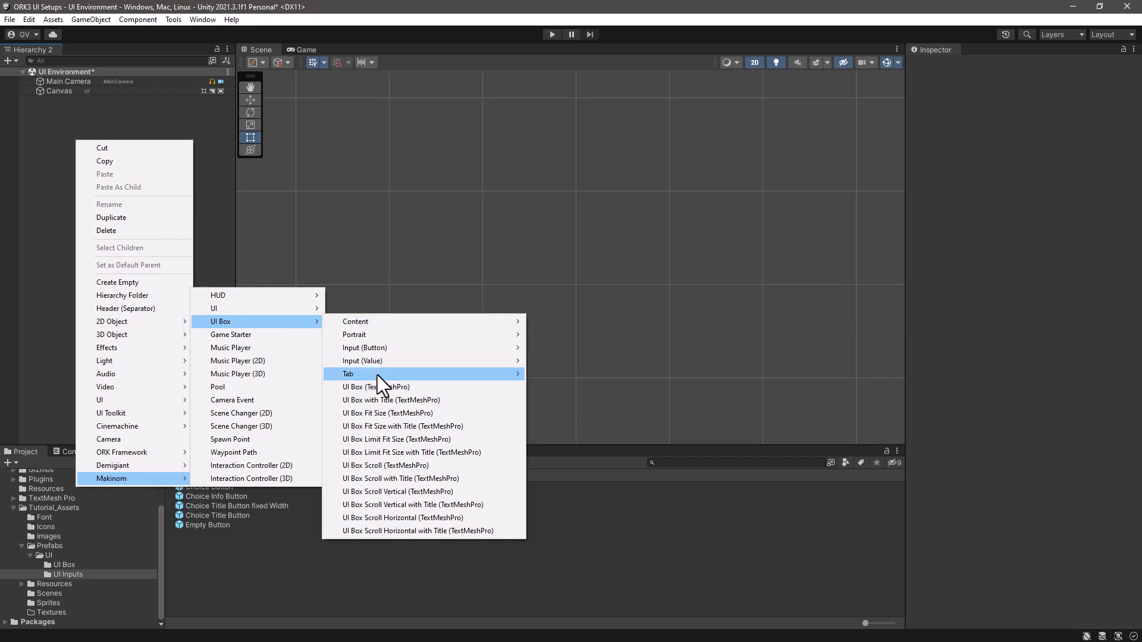
mouse_move(377, 375)
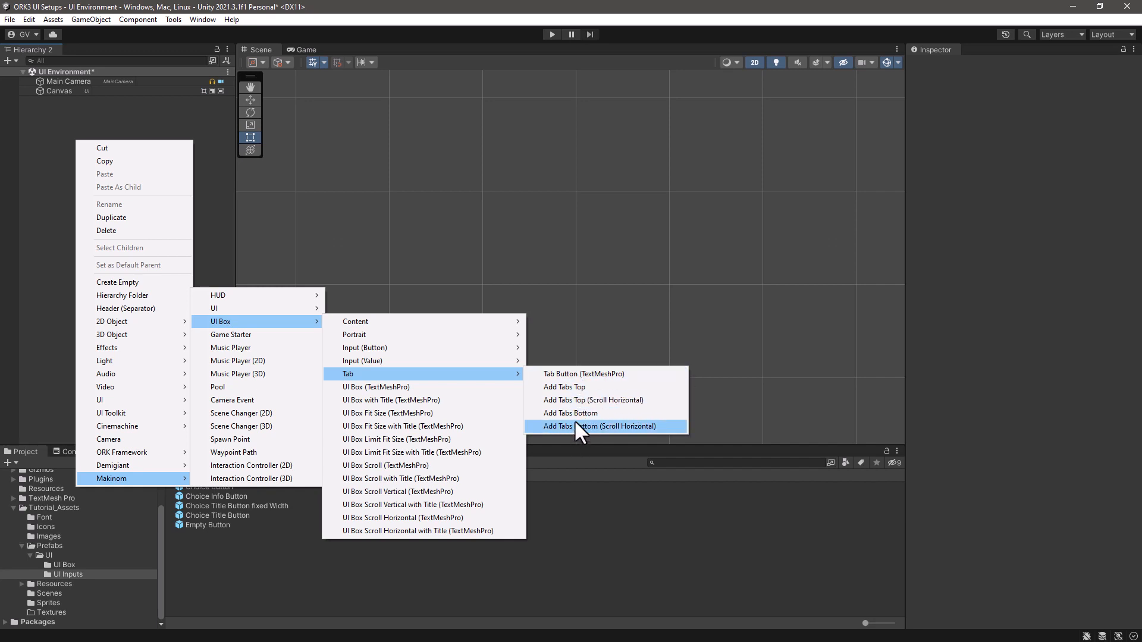
click(556, 373)
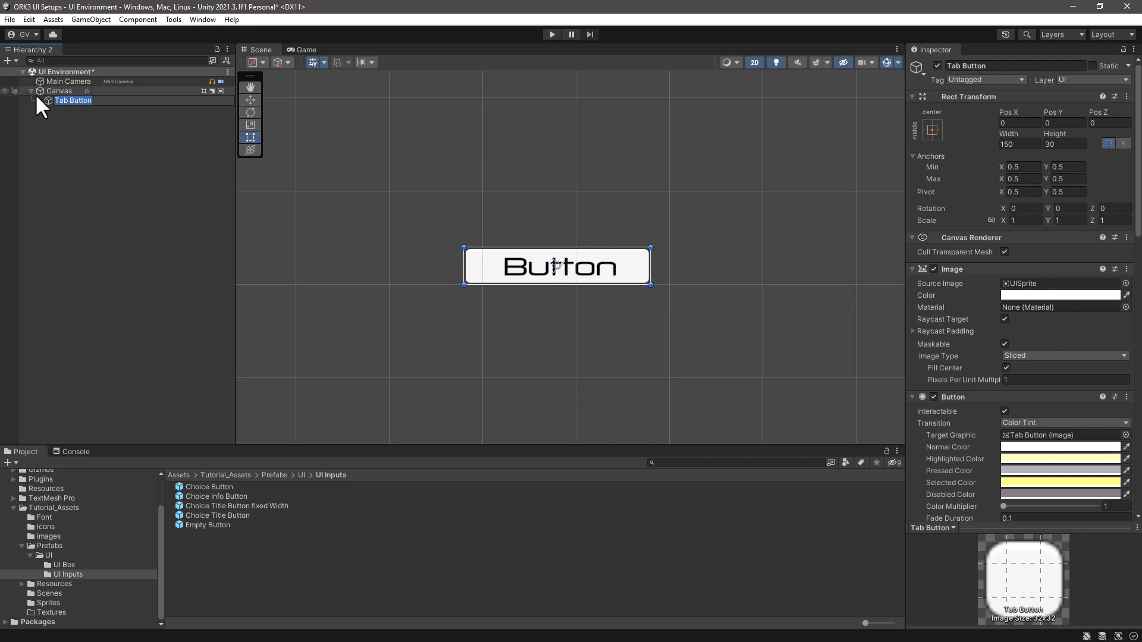
- Assign the button_item sprite as the Tab Button's source image and save the button as a prefab in UI Inputs
click(52, 534)
drag(228, 507, 1056, 284)
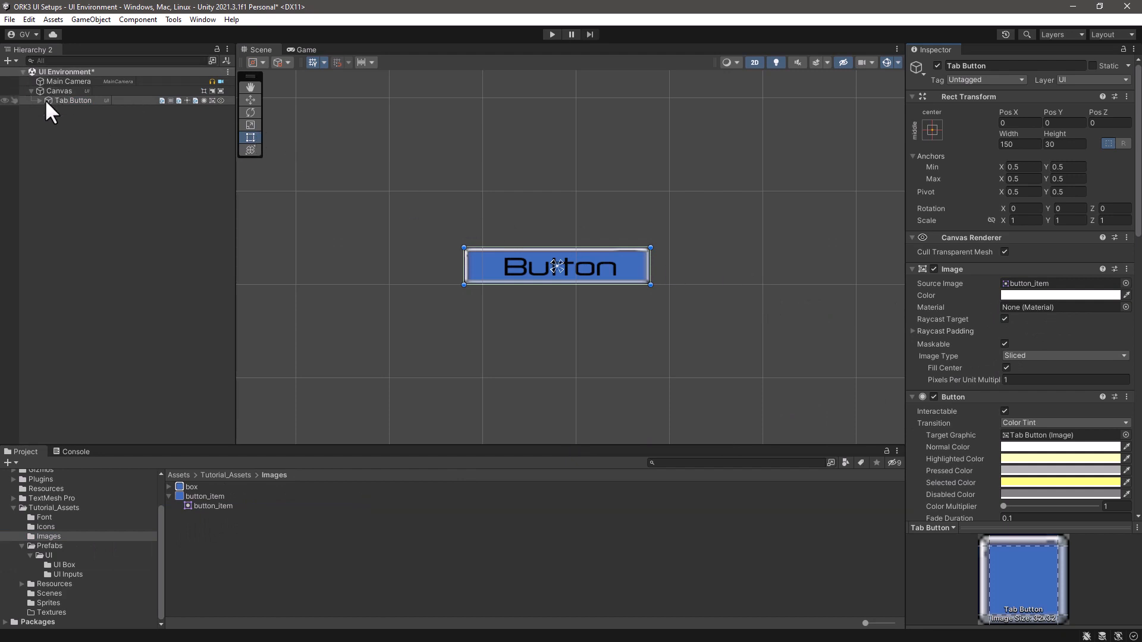
click(67, 575)
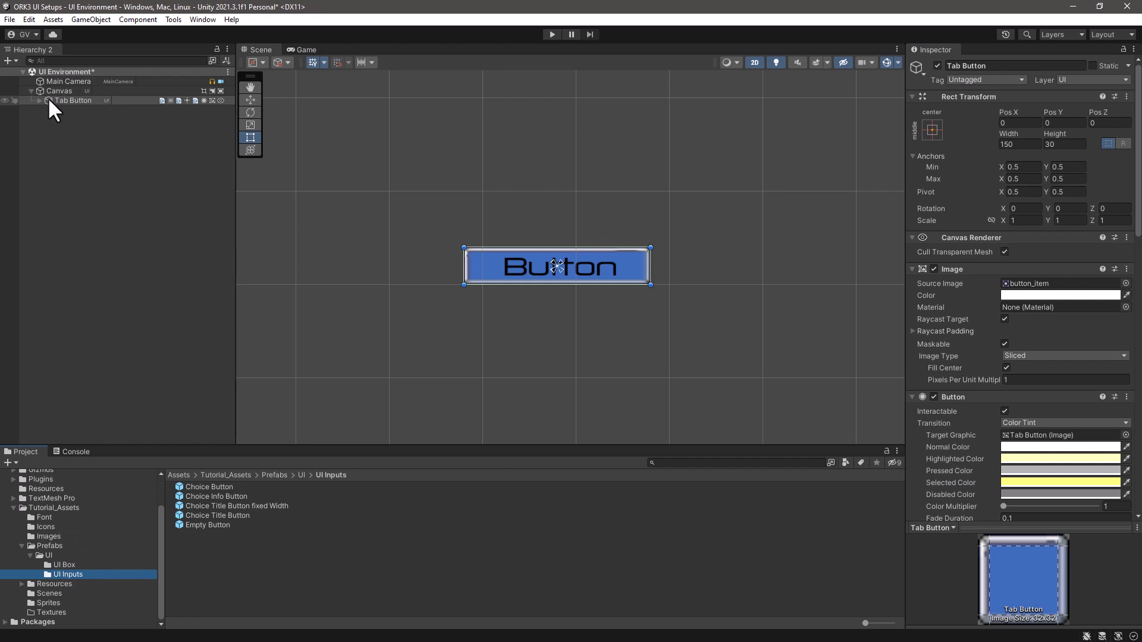
drag(49, 99, 204, 573)
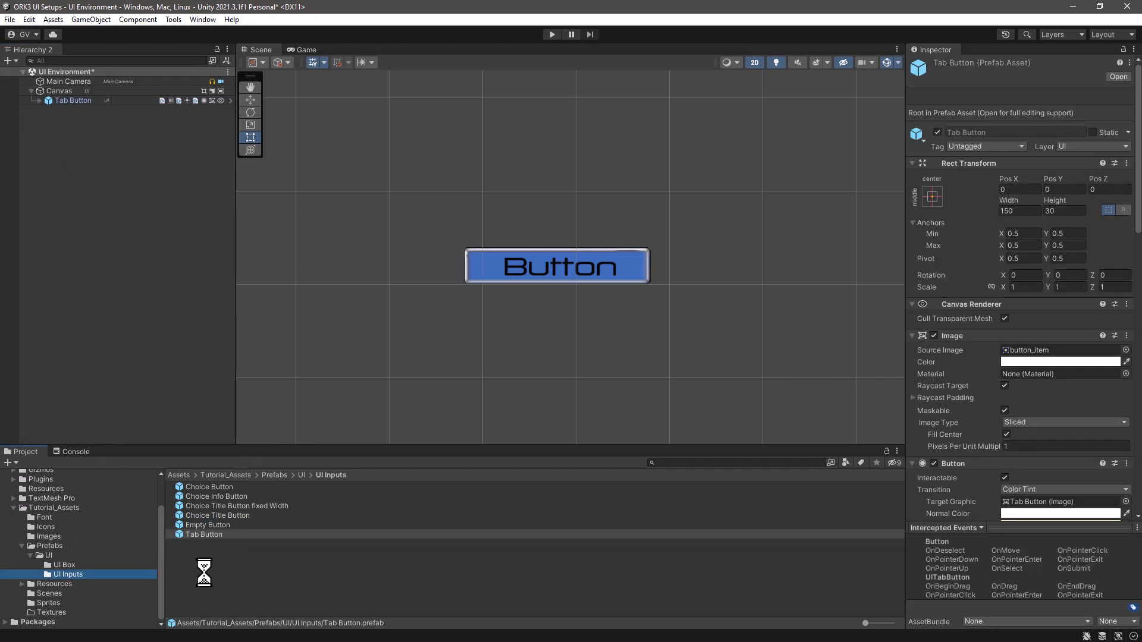
- Delete the Tab Button instance from the scene and save the scene
click(128, 99)
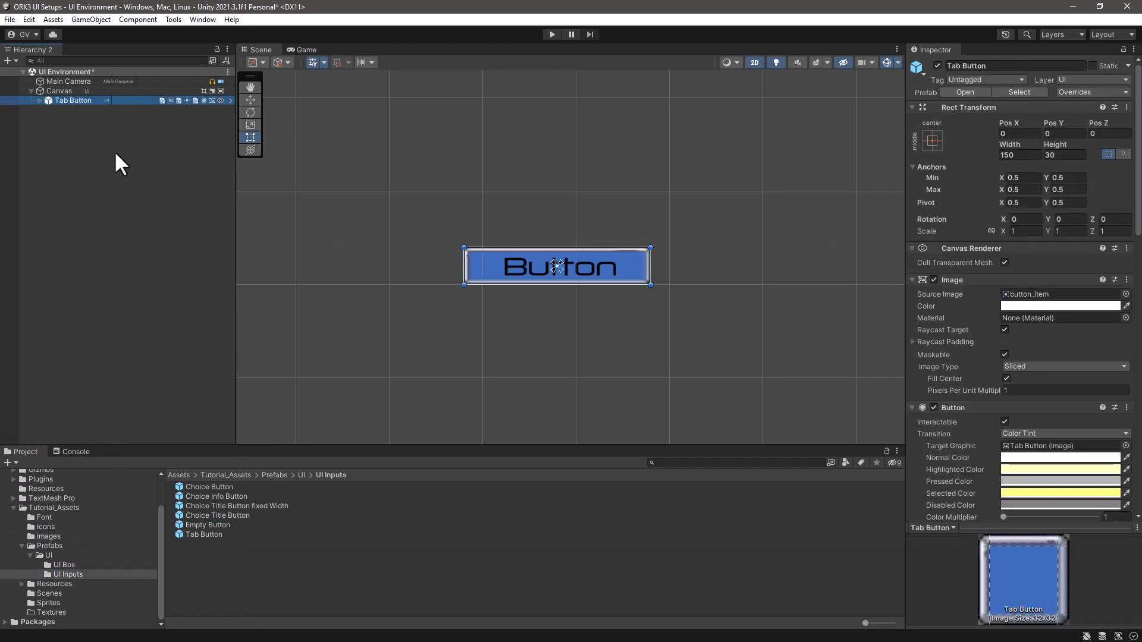
key(Delete)
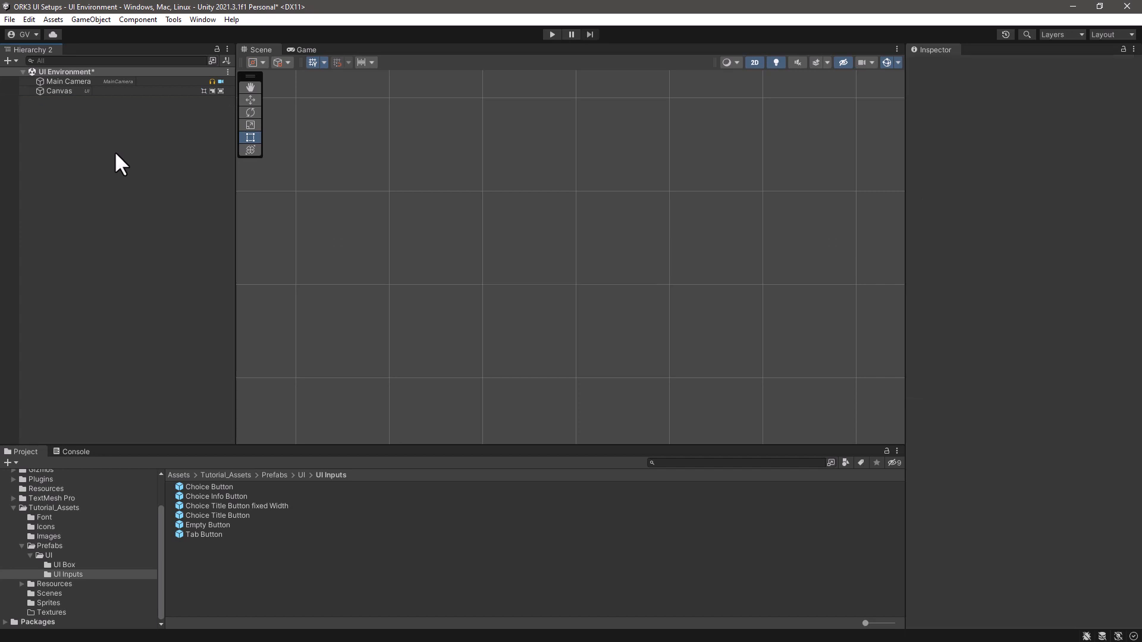
key(ctrl+s)
- Add a Makinom Toggle (TextMeshPro) value input to the scene and name it Bool Input Toggle
right_click(83, 135)
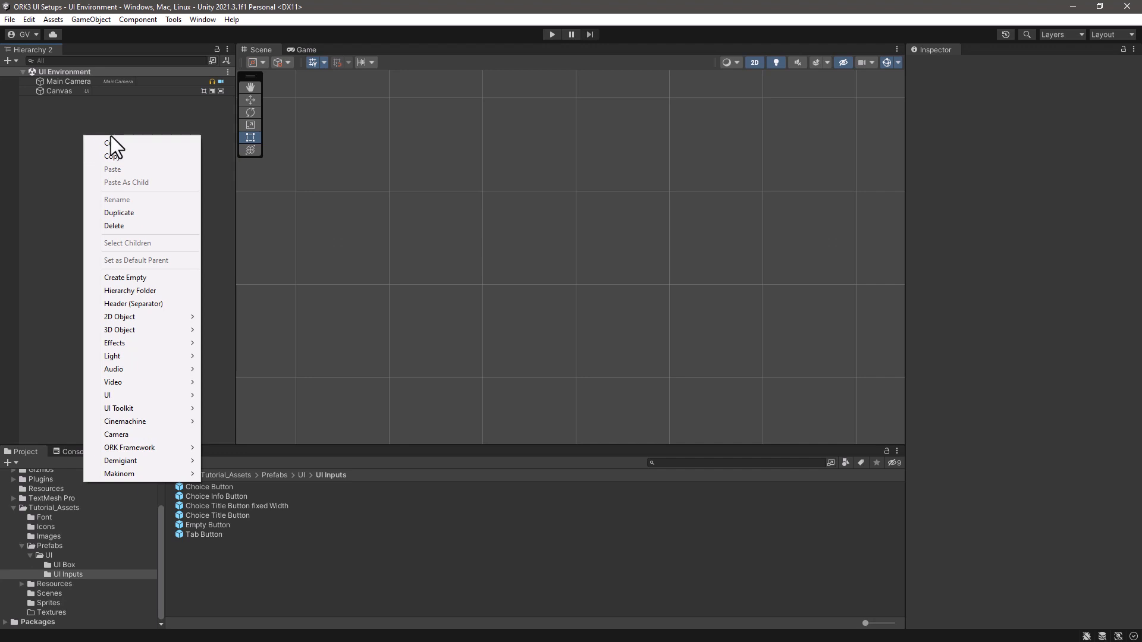
mouse_move(117, 474)
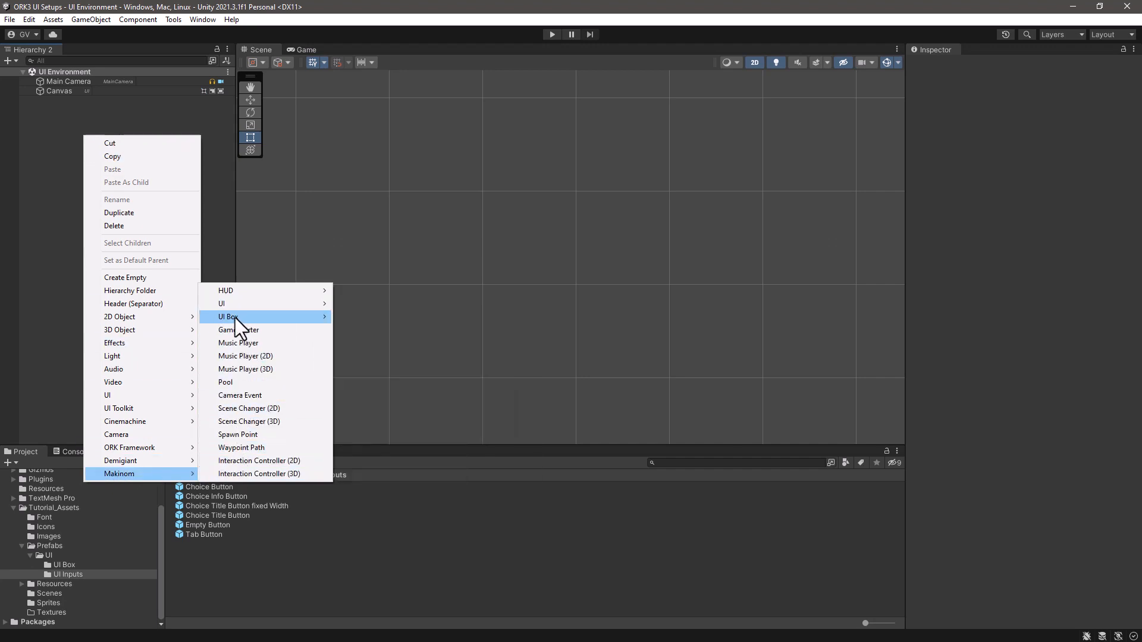
mouse_move(234, 317)
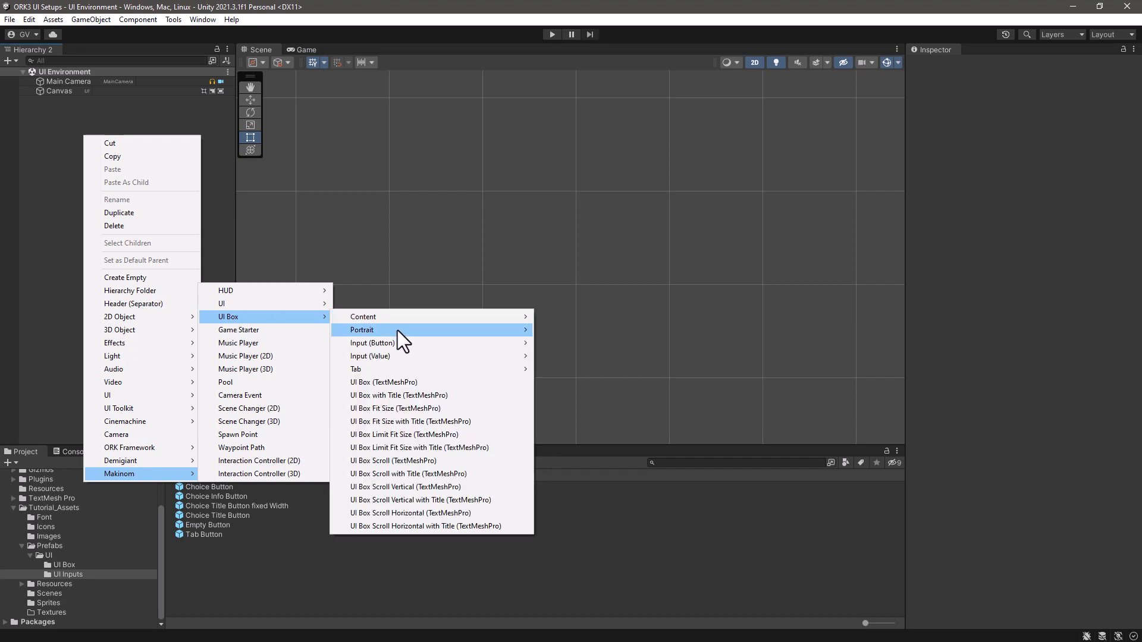
mouse_move(390, 357)
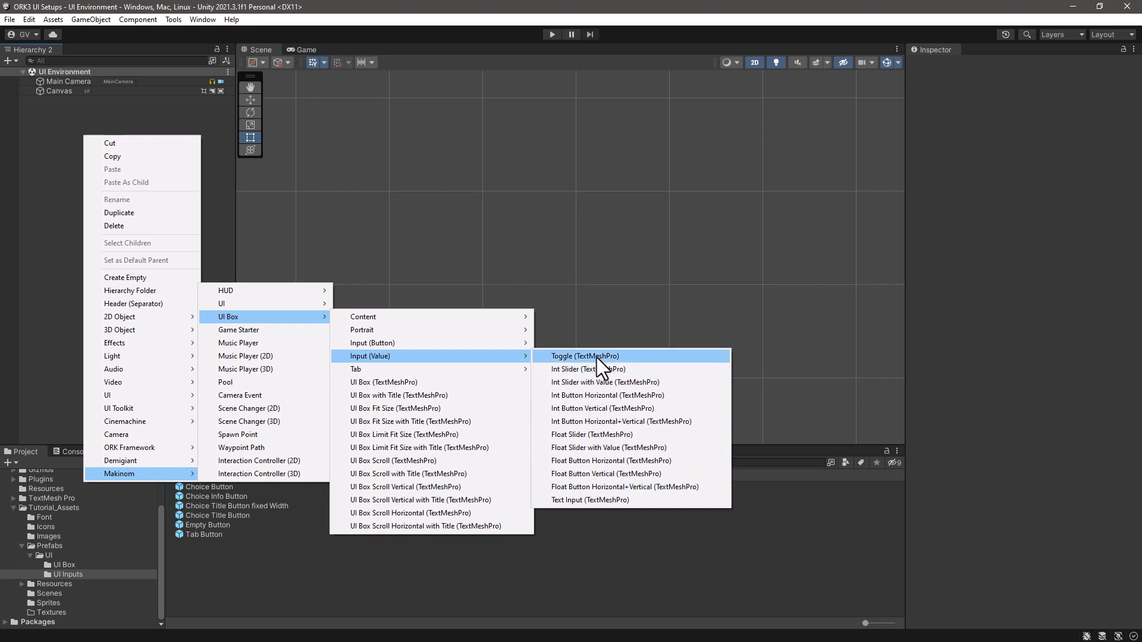
click(559, 359)
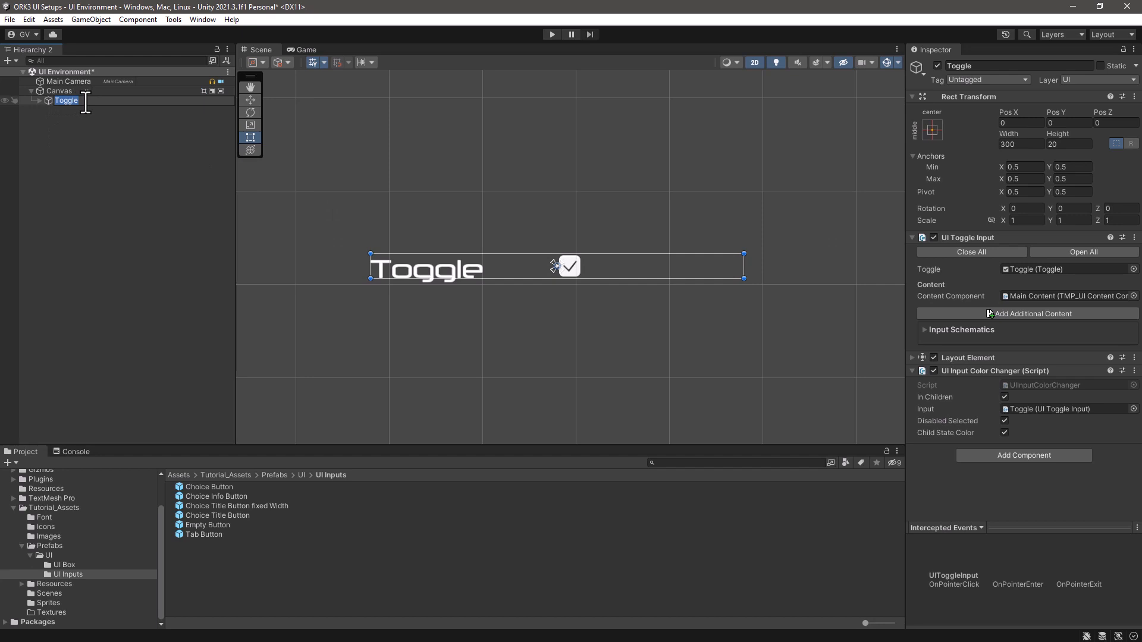
text(Bool Input Toggle)
click(83, 116)
- Save Bool Input Toggle as a prefab in the UI Inputs folder and delete its instance from the scene
drag(50, 100, 213, 562)
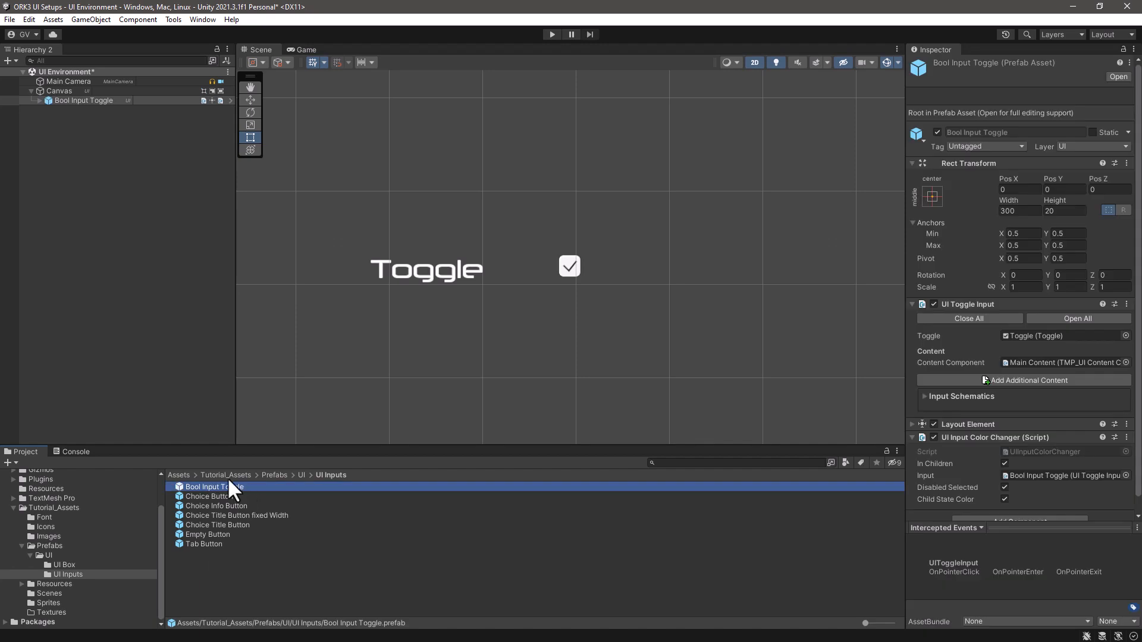
click(114, 101)
key(Delete)
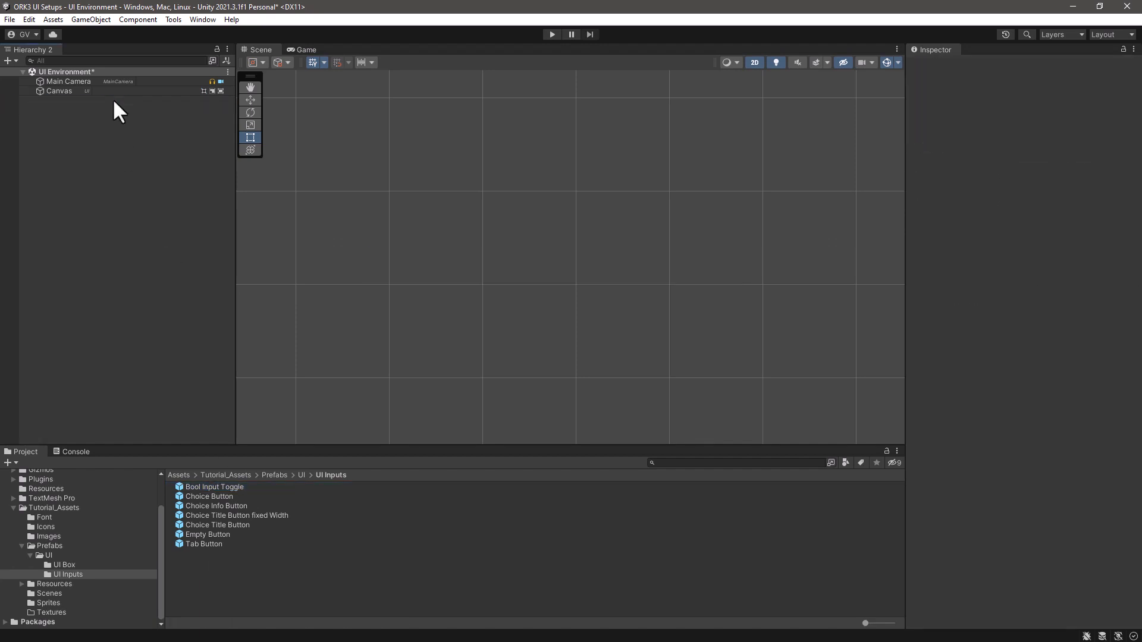
- Add a Makinom Int Slider (TextMeshPro) value input to the scene
right_click(71, 122)
mouse_move(179, 461)
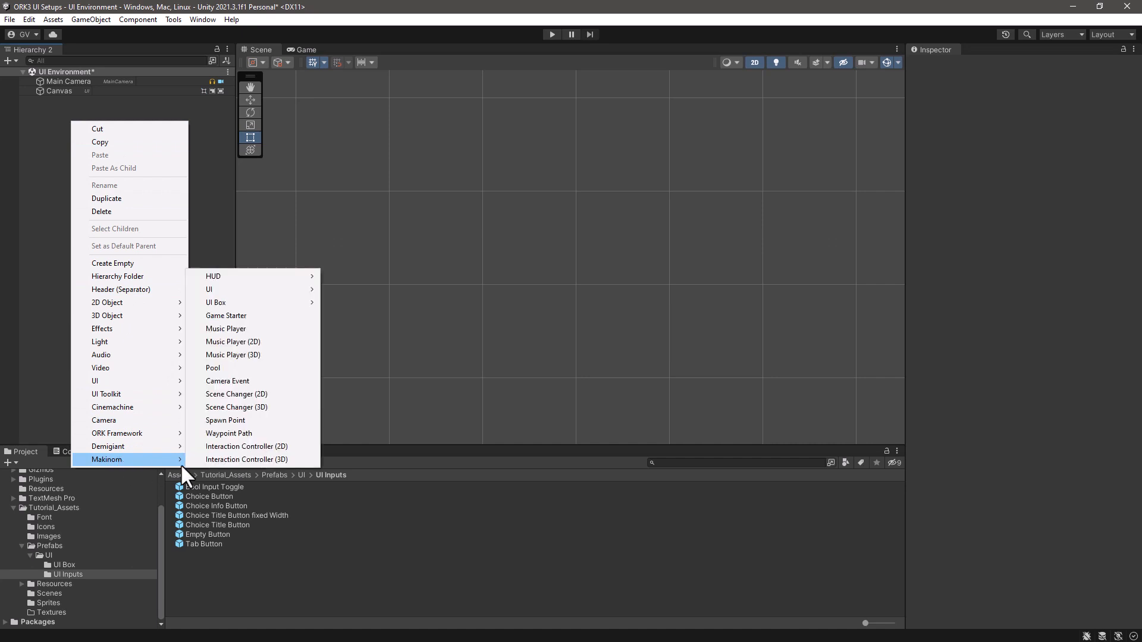
mouse_move(277, 302)
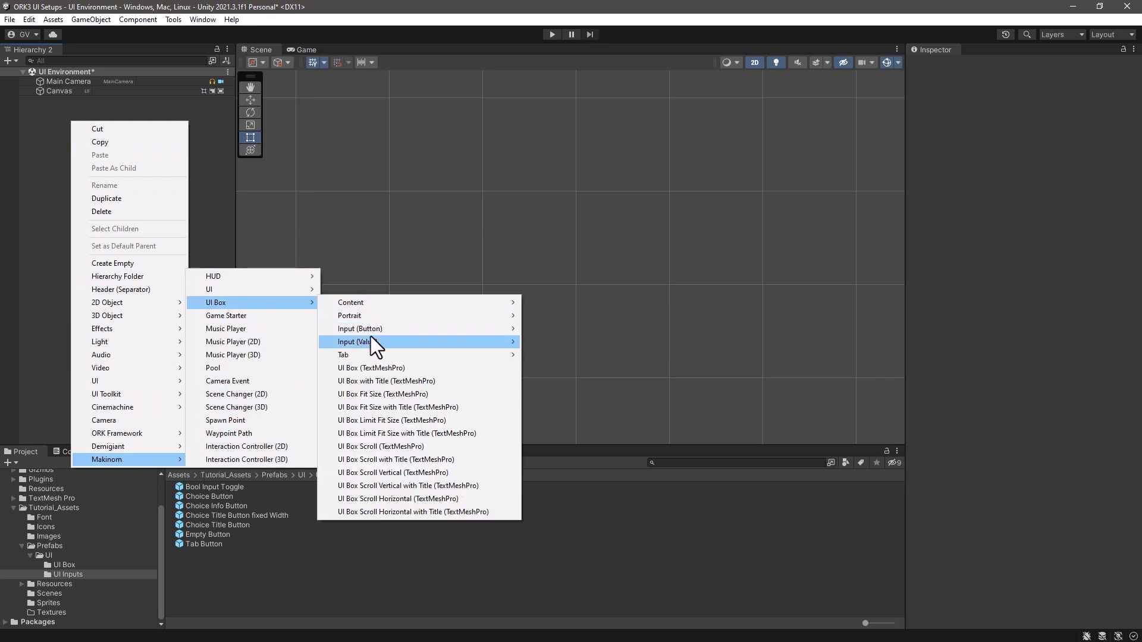
mouse_move(369, 340)
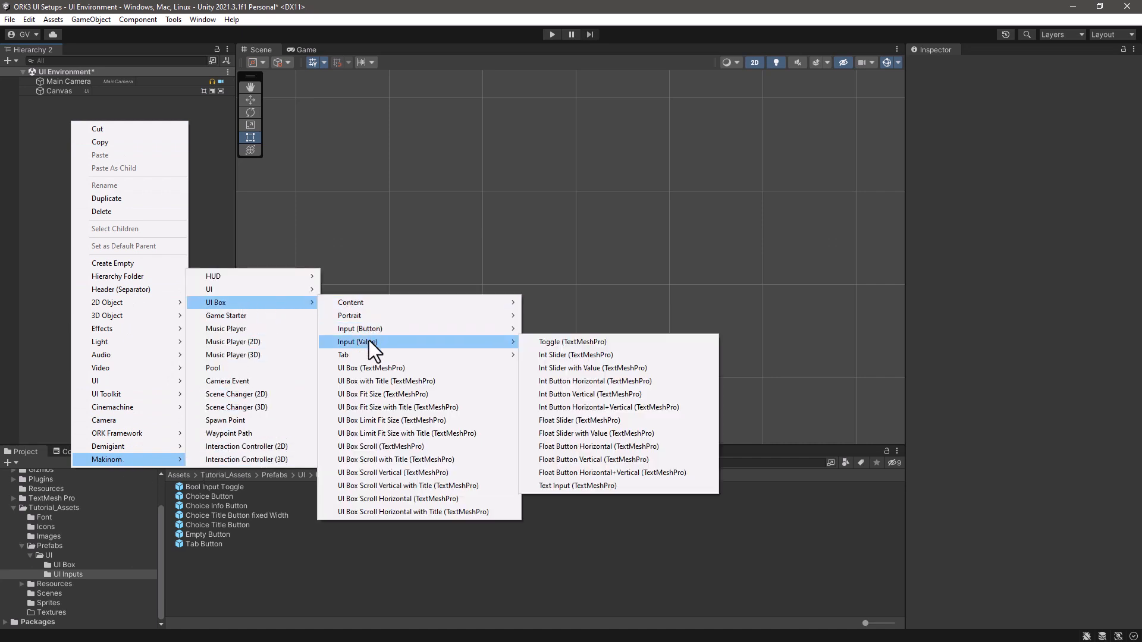
click(555, 355)
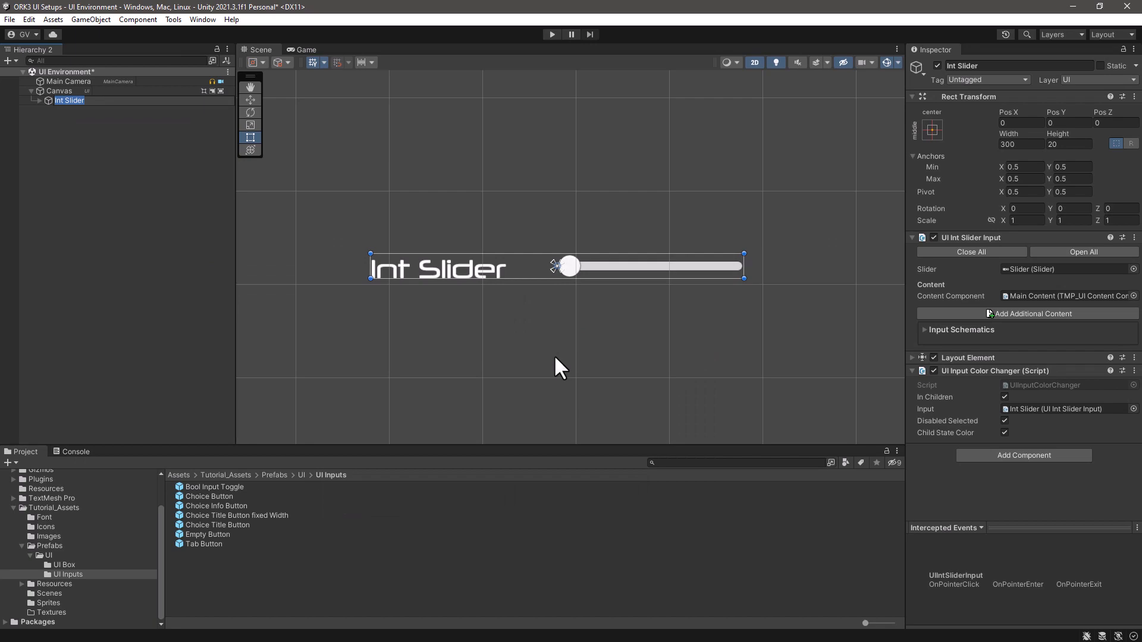
- Save Int Slider as a prefab in the UI Inputs folder and delete its instance from the scene
drag(52, 100, 238, 536)
click(100, 101)
key(Delete)
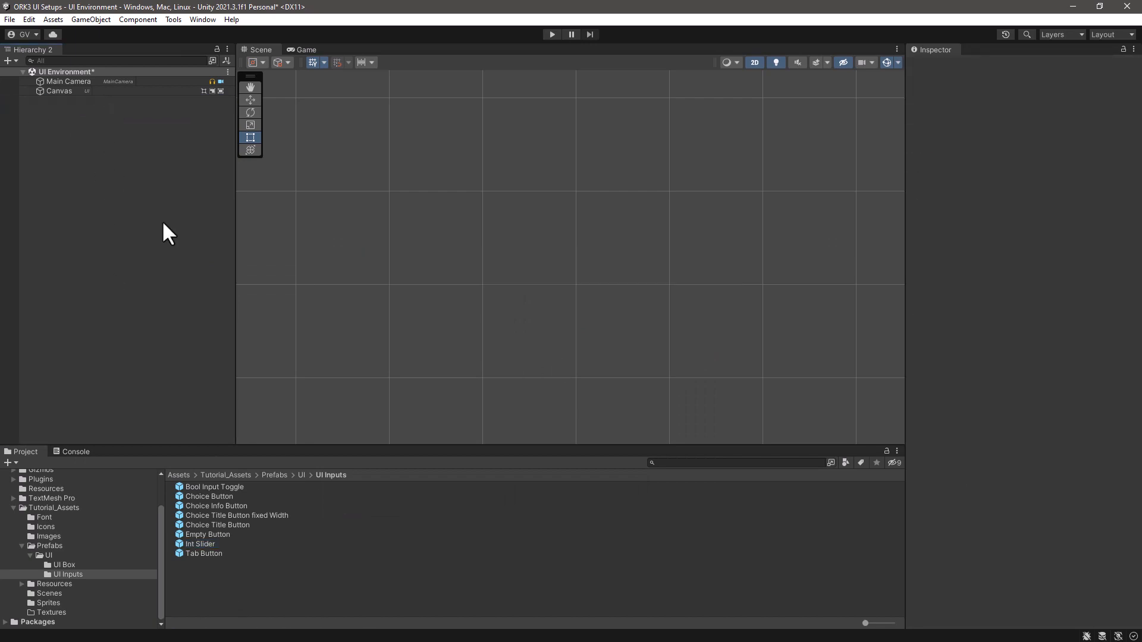
- Add a Makinom Int Slider with Value (TextMeshPro) input to the scene and name it Int Slider With Value
right_click(162, 221)
click(656, 453)
key(End)
text(Wi)
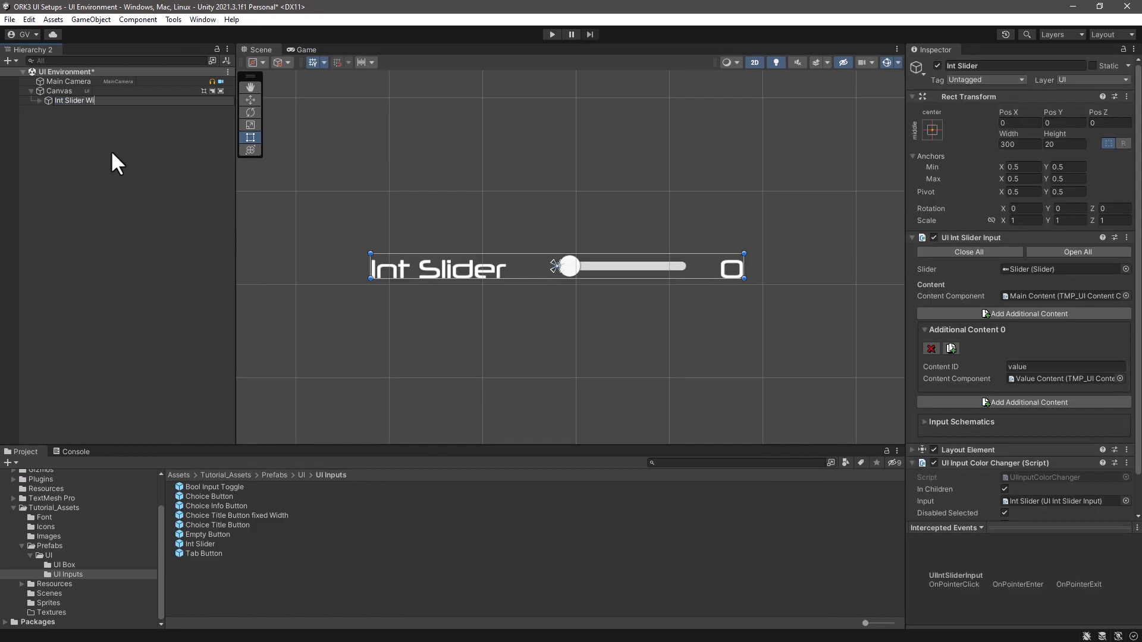
text(th Value)
click(111, 150)
- Save Int Slider With Value as a prefab in the UI Inputs folder and delete its scene instance
drag(107, 97, 211, 581)
click(111, 103)
key(Delete)
- Add a Makinom Int Button Horizontal (TextMeshPro) input to the scene and name it Int Button Horizontal Value
right_click(108, 121)
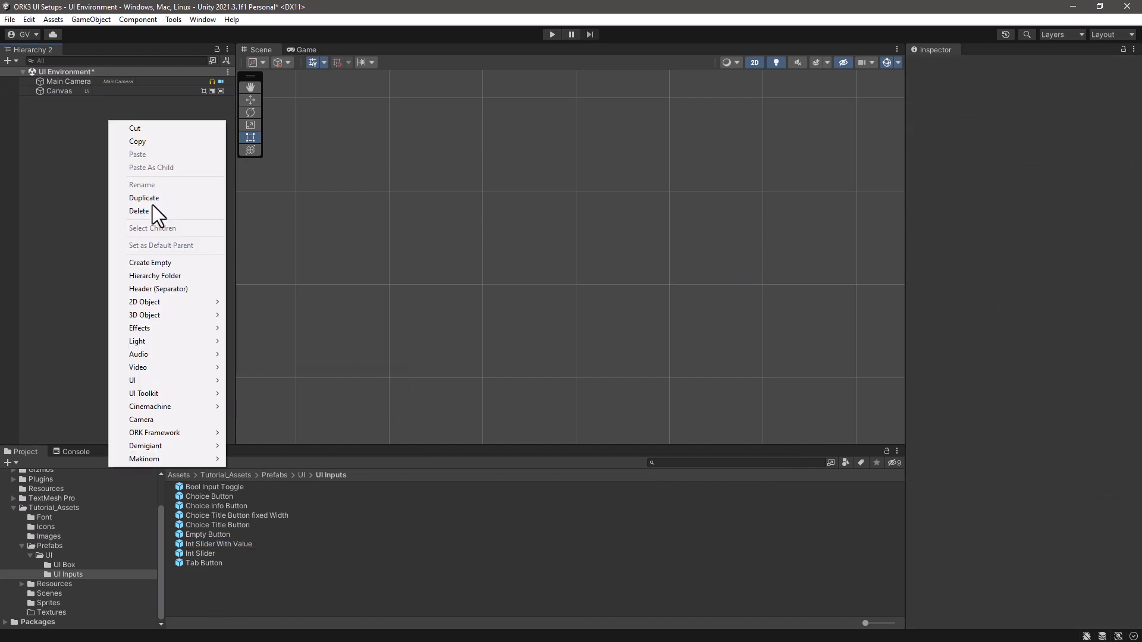
click(627, 381)
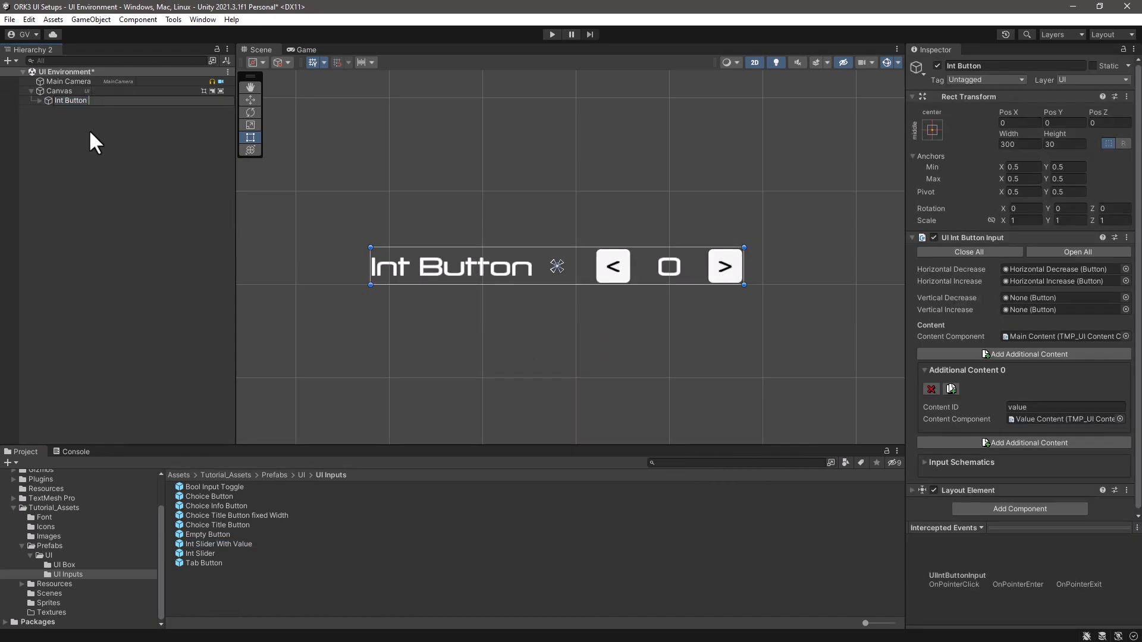
text(Horizontal Value)
key(Return)
- Save Int Button Horizontal Value as a prefab in the UI Inputs folder and delete its scene instance
drag(41, 98, 238, 595)
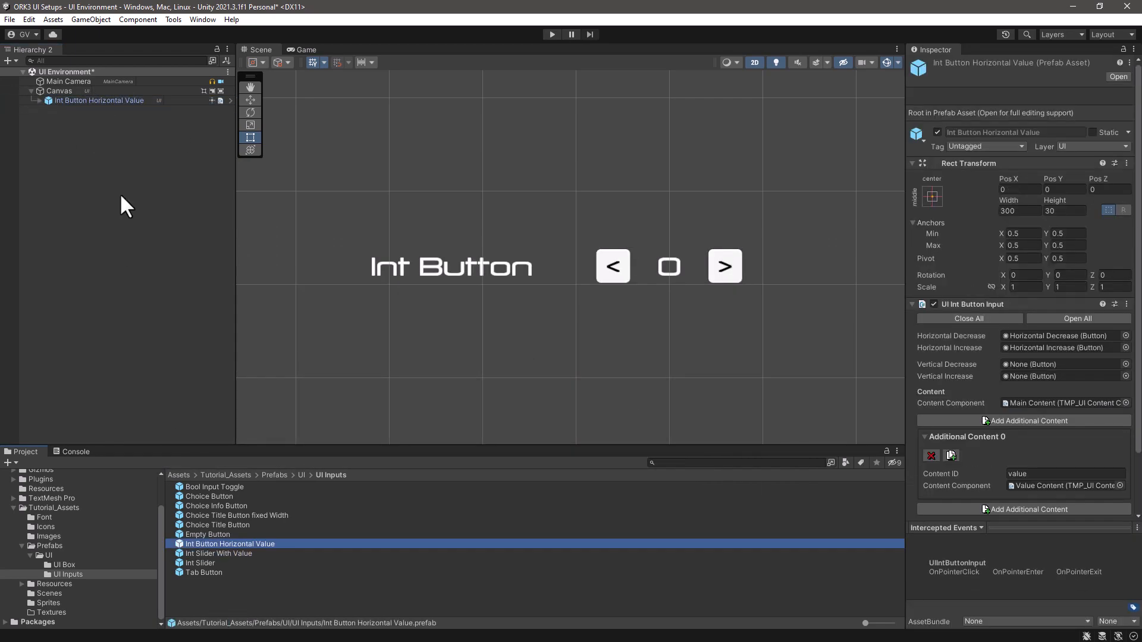
click(98, 100)
key(Delete)
- Add a Makinom Int Button Vertical (TextMeshPro) input to the scene and name it Int Button Vertical Value
right_click(119, 127)
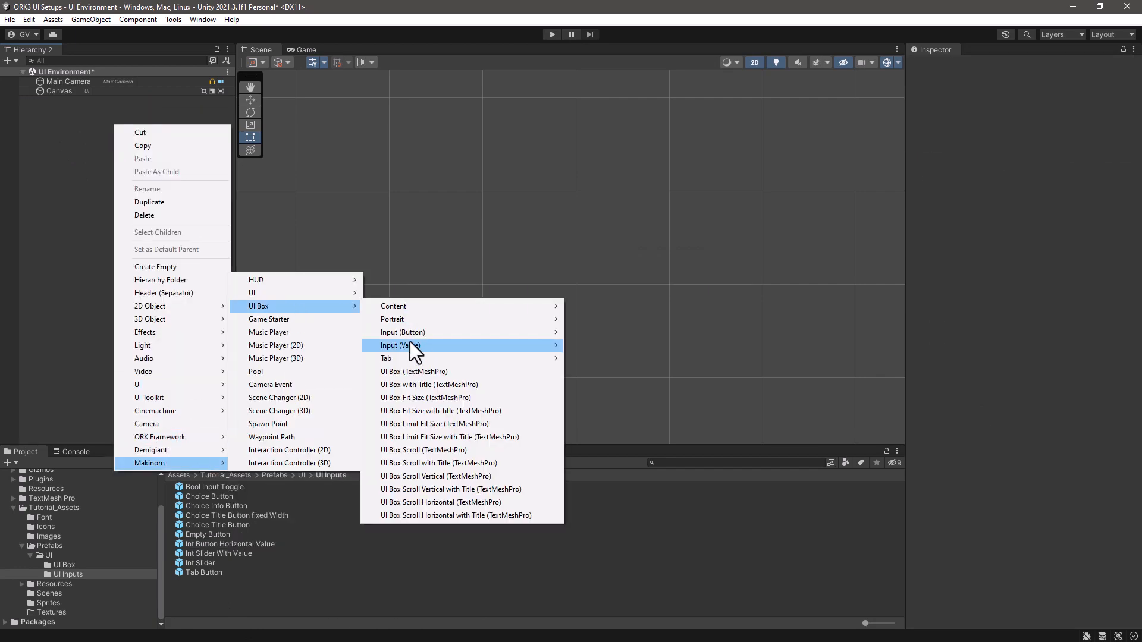
mouse_move(409, 345)
click(628, 398)
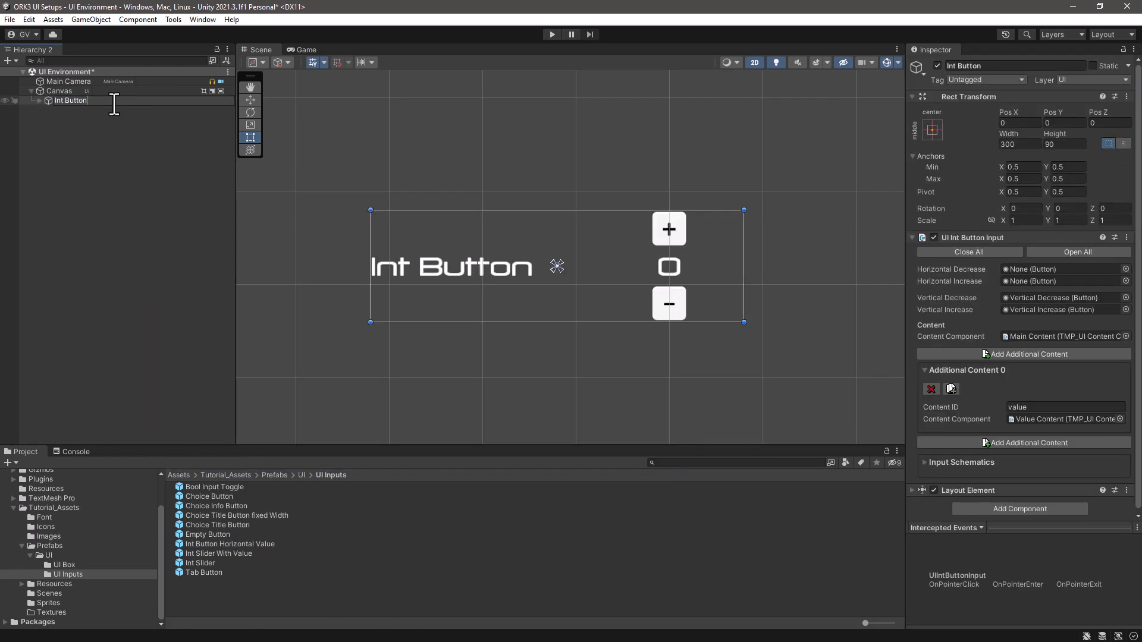
text(Vertical Value)
key(Return)
- Save Int Button Vertical Value as a prefab in the UI Inputs folder and delete its scene instance
drag(69, 98, 218, 566)
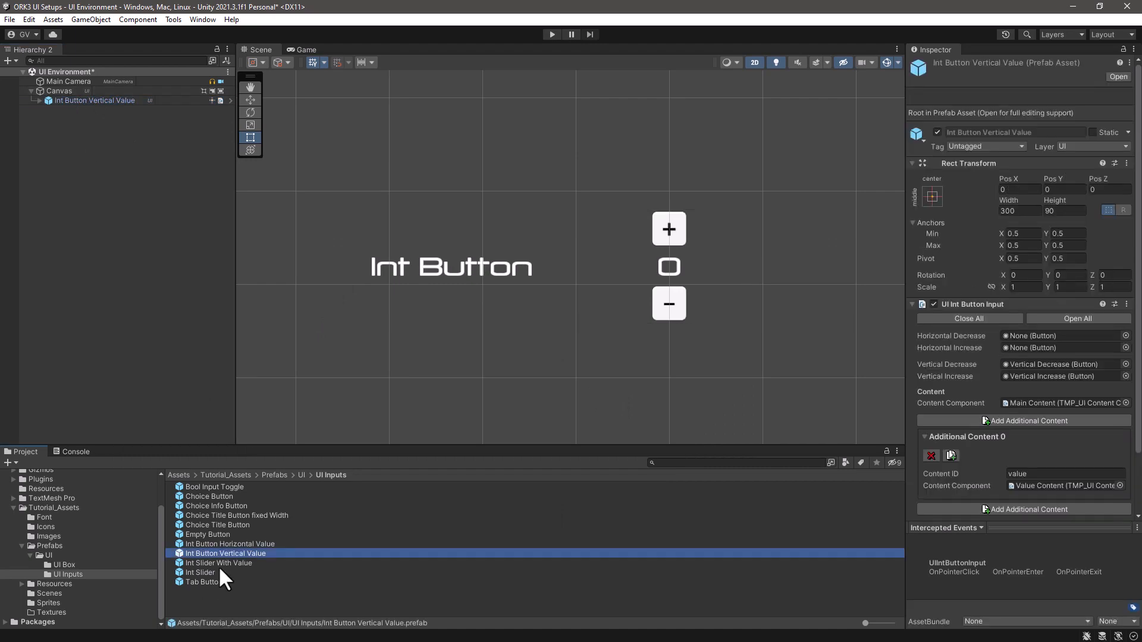
click(95, 100)
key(Delete)
- Add a Makinom Int Button Horizontal+Vertical (TextMeshPro) input to the scene and name it Int Button Horizontal + Vertical Value
right_click(81, 141)
mouse_move(131, 478)
mouse_move(262, 321)
mouse_move(417, 361)
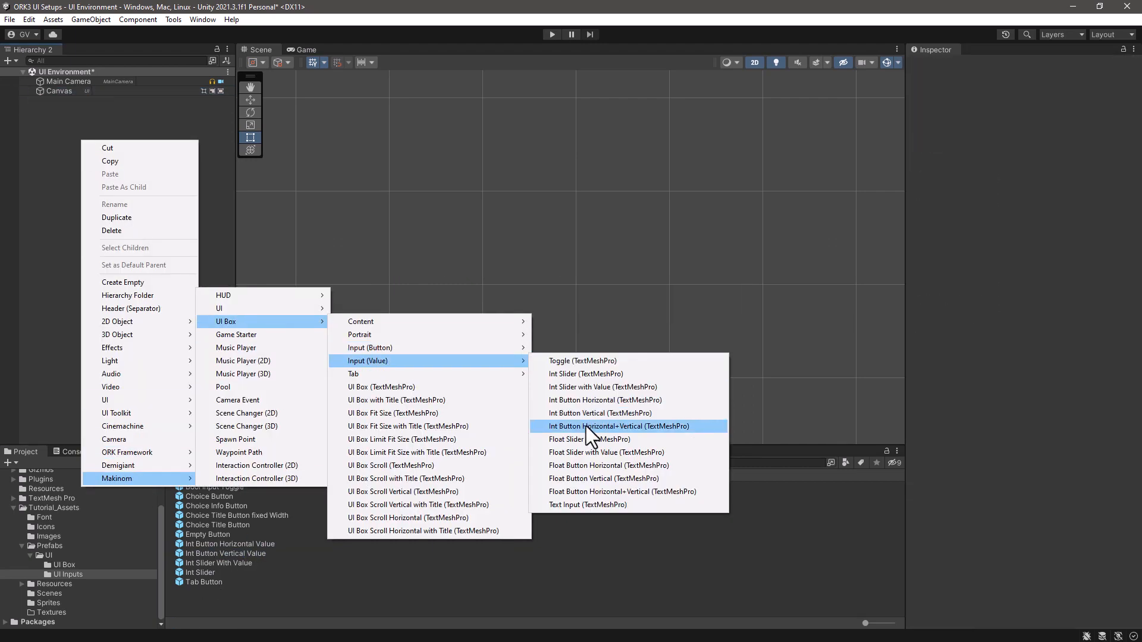
click(587, 426)
text(Horizontal + Vertical )
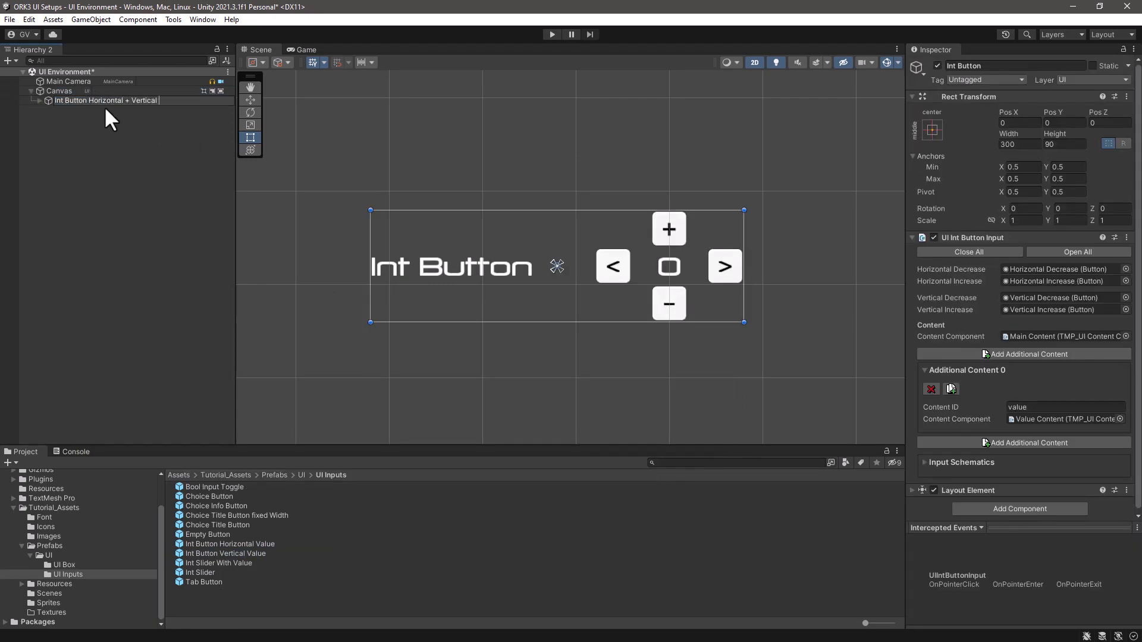
text(Value)
key(Return)
- Save Int Button Horizontal + Vertical Value as a prefab in the UI Inputs folder and delete its scene instance
drag(105, 102, 250, 571)
click(95, 100)
key(Delete)
- Add a Makinom Float Slider (TextMeshPro) value input to the scene, keeping its default name
right_click(95, 133)
mouse_move(131, 471)
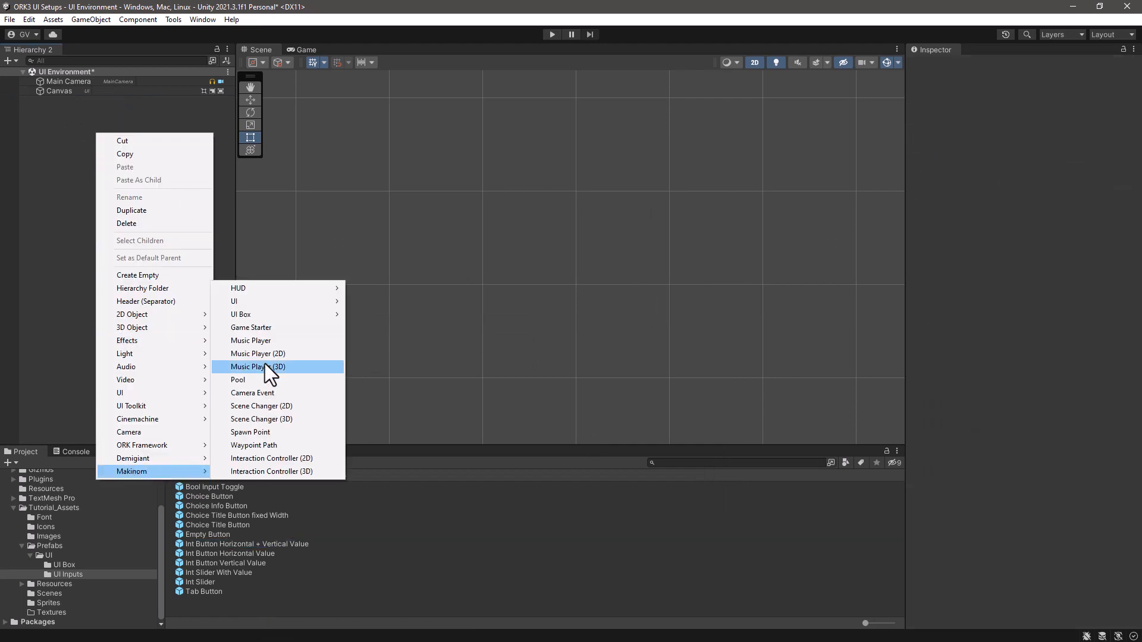
mouse_move(265, 316)
mouse_move(416, 354)
click(595, 432)
click(141, 135)
- Save Float Slider as a prefab in the UI Inputs folder and delete its instance from the scene
drag(77, 101, 275, 607)
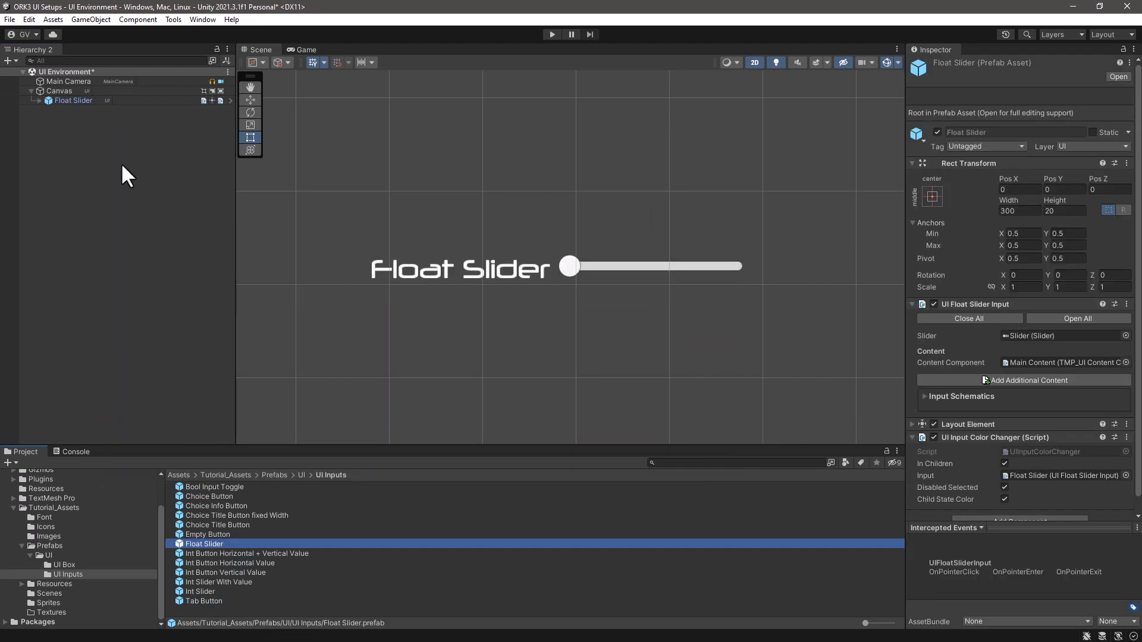
click(111, 101)
key(Delete)
- Add a Makinom Float Slider with Value (TextMeshPro) input to the scene and name it Float Slider With Value
right_click(72, 115)
mouse_move(126, 455)
mouse_move(262, 296)
mouse_move(383, 333)
click(547, 429)
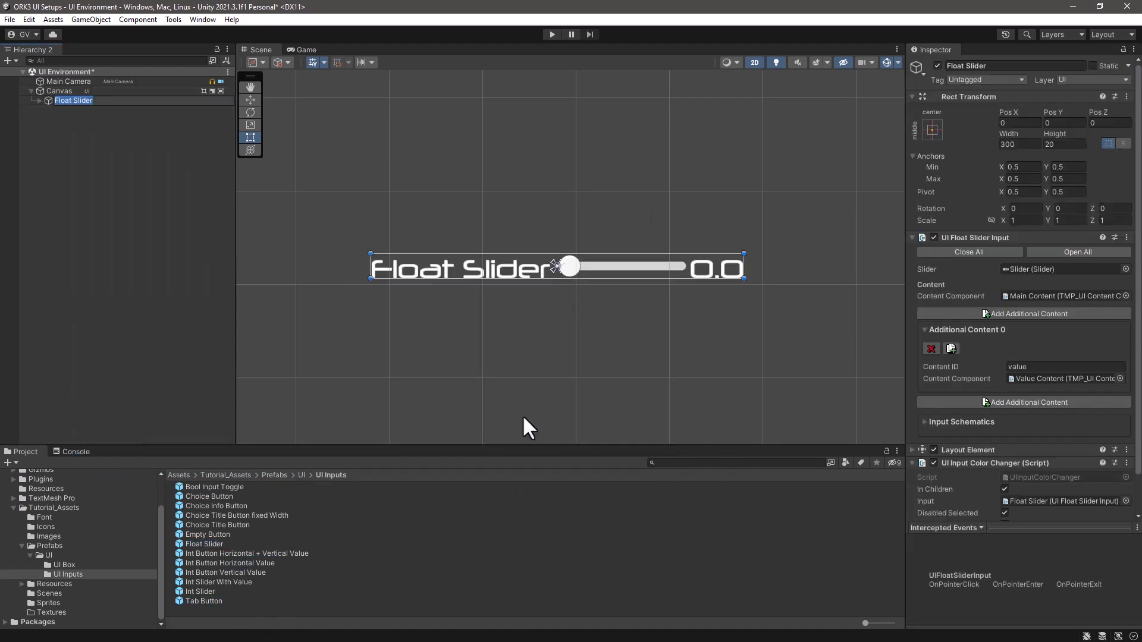
click(116, 101)
text(With Value)
key(Return)
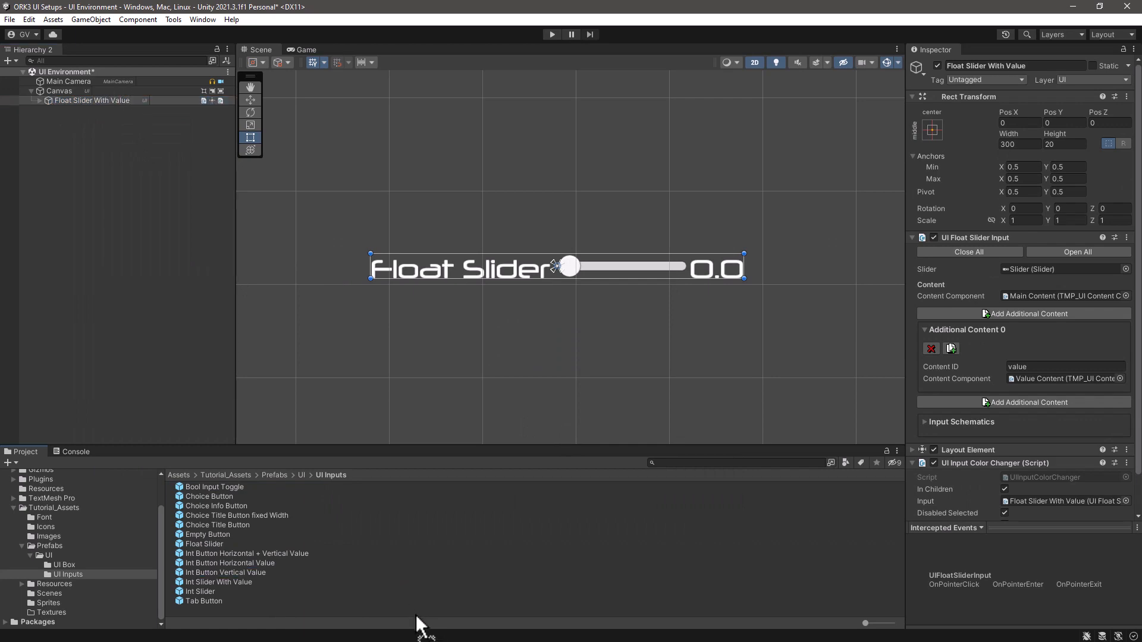
- Save Float Slider With Value as a prefab in the UI Inputs folder and delete its scene instance
drag(415, 615, 416, 611)
drag(865, 624, 892, 625)
click(437, 586)
click(100, 101)
key(Delete)
right_click(77, 123)
mouse_move(128, 462)
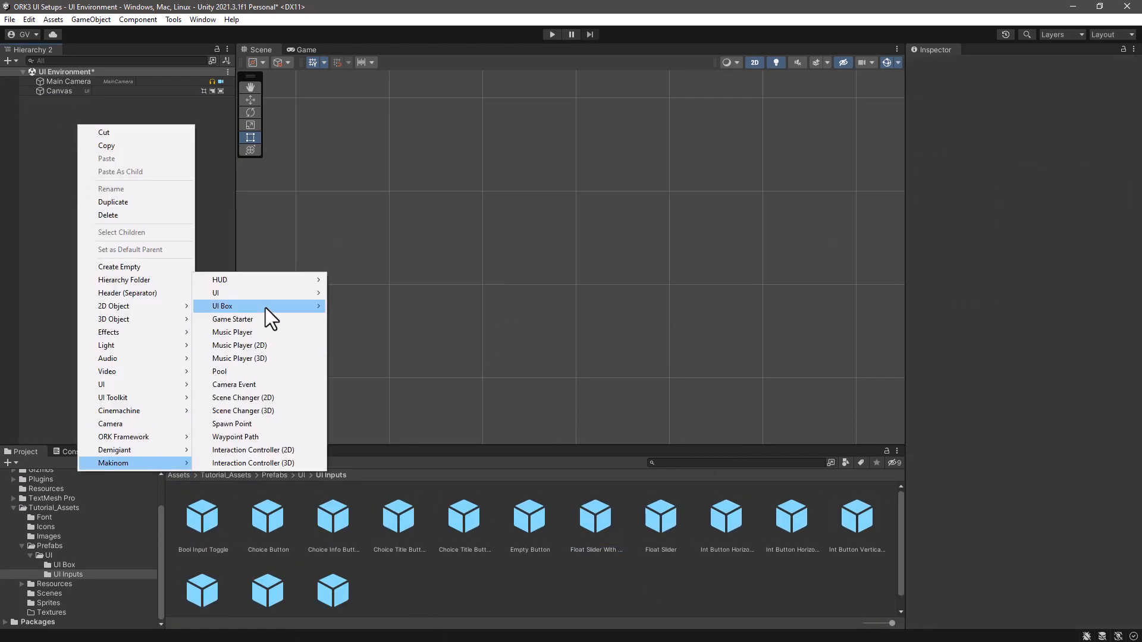
mouse_move(266, 308)
mouse_move(421, 197)
click(590, 441)
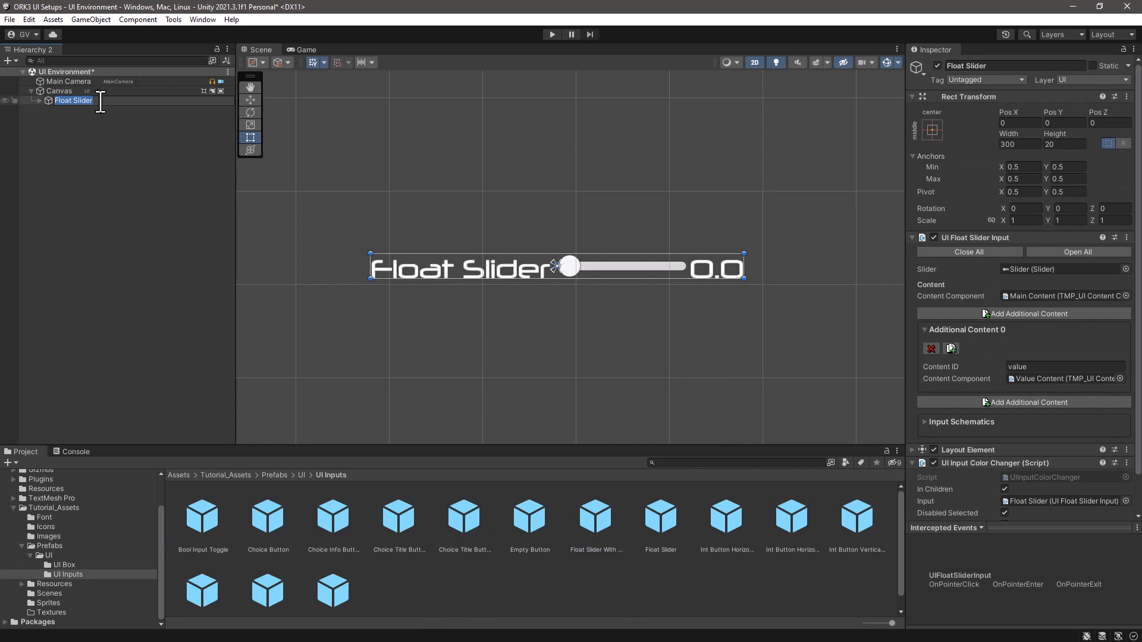
click(100, 116)
- Enlarge the project asset area with its prefabs shown as a list, and delete the extra Float Slider from the scene
drag(621, 445, 618, 367)
ctrl+scroll(599, 483, down, 10)
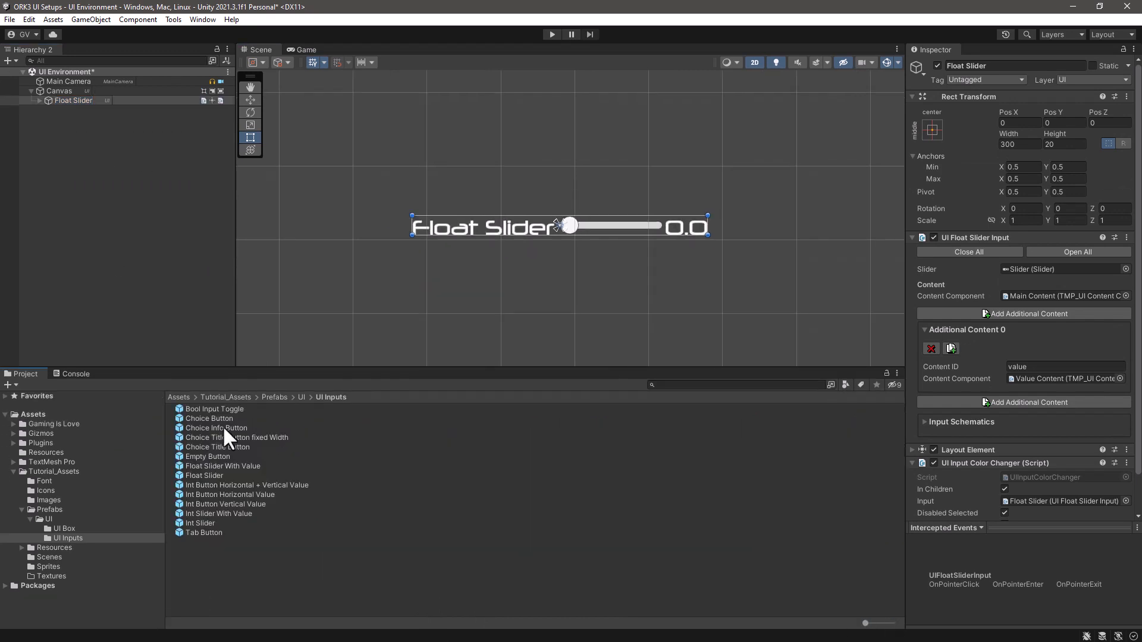
click(72, 101)
key(Delete)
- Create a Float Button Horizontal prefab in the UI Inputs folder from a Makinom Float Button Horizontal (TextMeshPro) input, and delete its scene instance
right_click(69, 101)
mouse_move(113, 439)
mouse_move(250, 464)
mouse_move(431, 295)
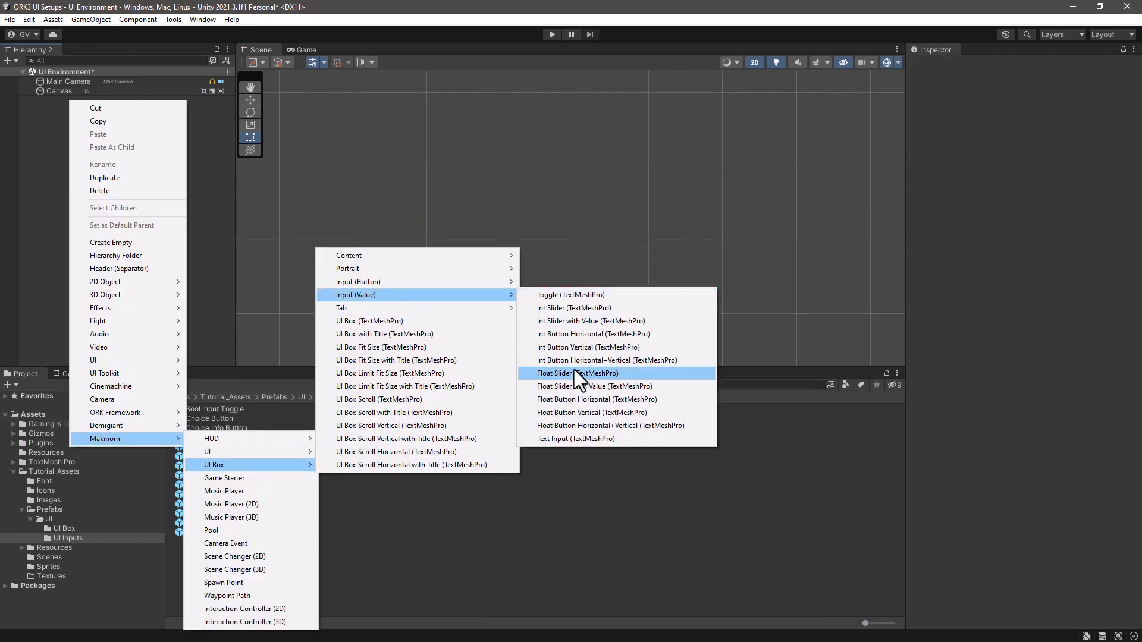
click(562, 398)
click(112, 102)
text(Horizon)
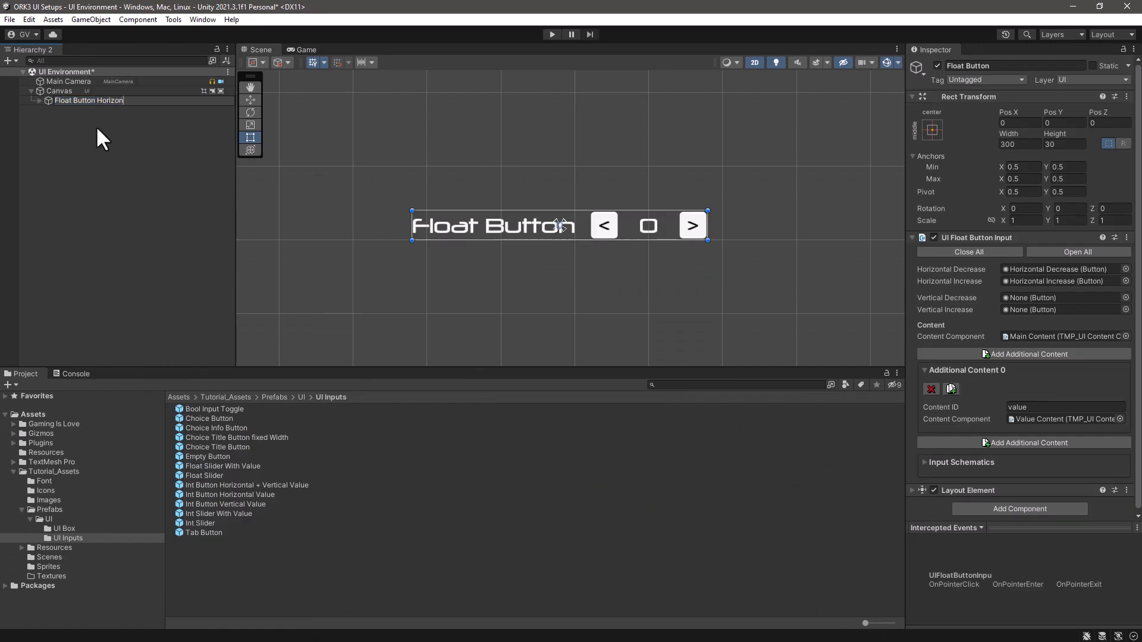
text(tal)
key(Return)
key(Delete)
- Add a Makinom Float Button Vertical (TextMeshPro) input to the scene and name it Float Button Vertical
right_click(96, 100)
mouse_move(181, 439)
mouse_move(250, 466)
mouse_move(426, 297)
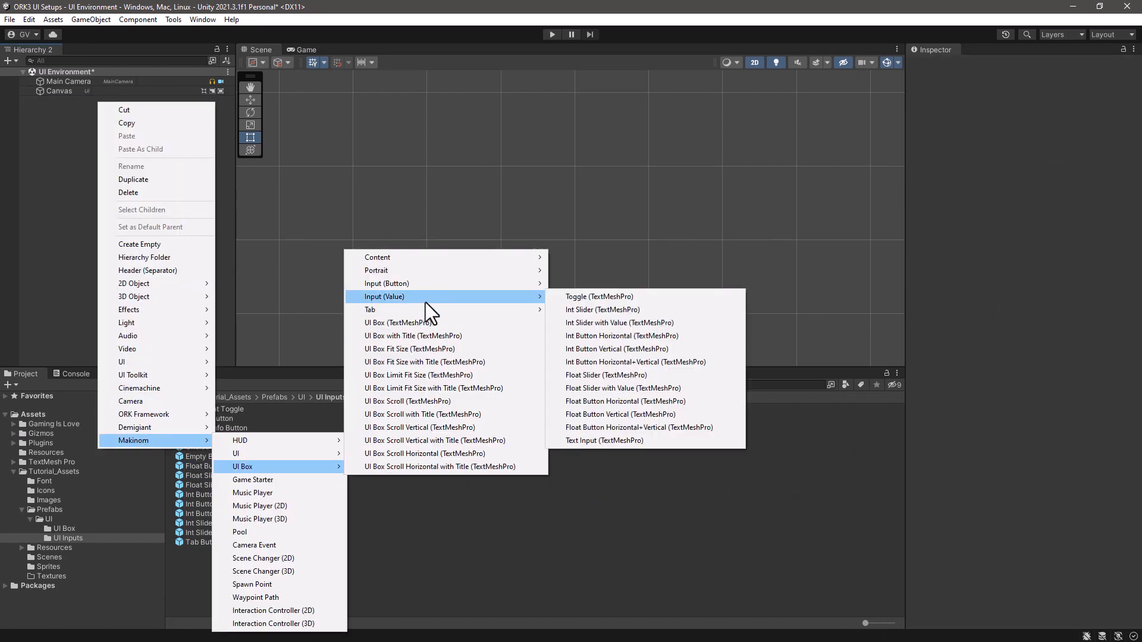
click(586, 413)
click(113, 102)
text(Vertical)
click(116, 127)
- Save Float Button Vertical as a prefab in the UI Inputs folder and delete its scene instance
drag(95, 101, 205, 580)
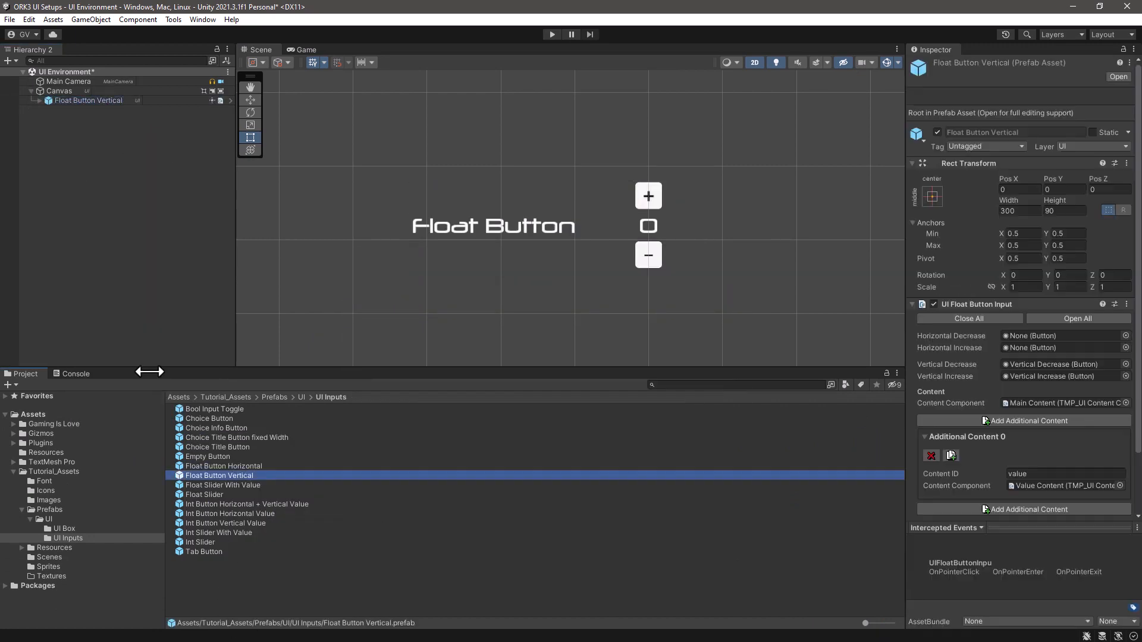
click(89, 100)
key(Delete)
- Add a Makinom Float Button Horizontal+Vertical (TextMeshPro) input to the scene and name it Float Button Horizontal + Vertical
right_click(79, 111)
mouse_move(155, 452)
mouse_move(250, 476)
mouse_move(438, 307)
click(615, 437)
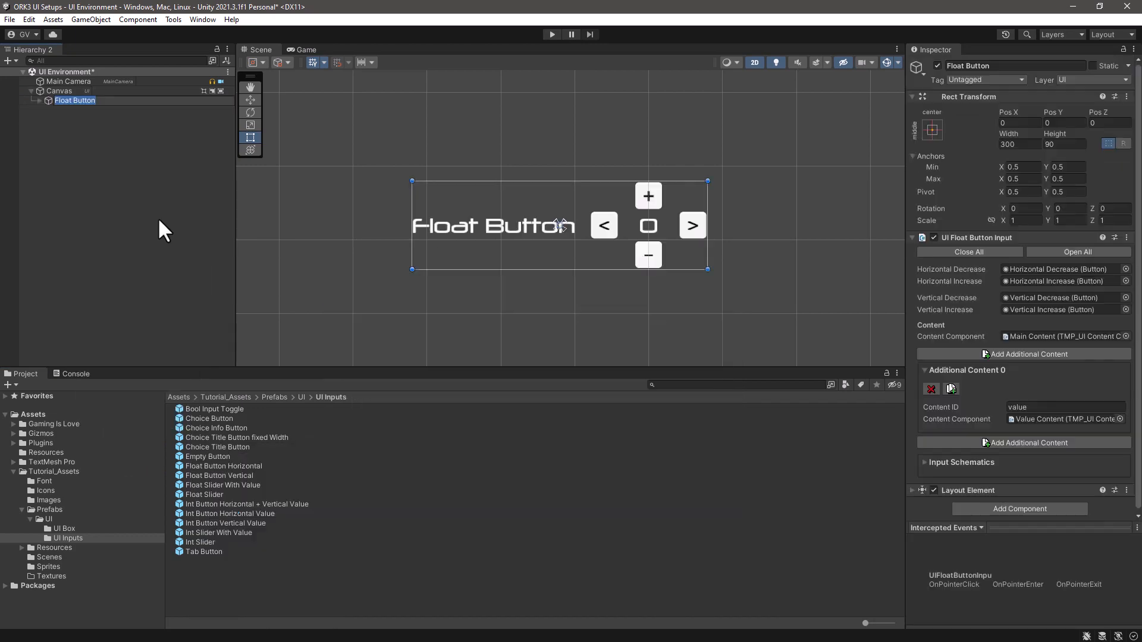
key(End)
text(Horizontal + Vertical)
click(131, 141)
- Save Float Button Horizontal + Vertical as a prefab in the UI Inputs folder and delete its scene instance
drag(95, 101, 232, 582)
click(89, 101)
key(Delete)
- Add a Makinom Text Input (TextMeshPro) value input to the scene, keeping its default name
right_click(87, 148)
mouse_move(149, 488)
mouse_move(301, 331)
mouse_move(428, 371)
click(598, 514)
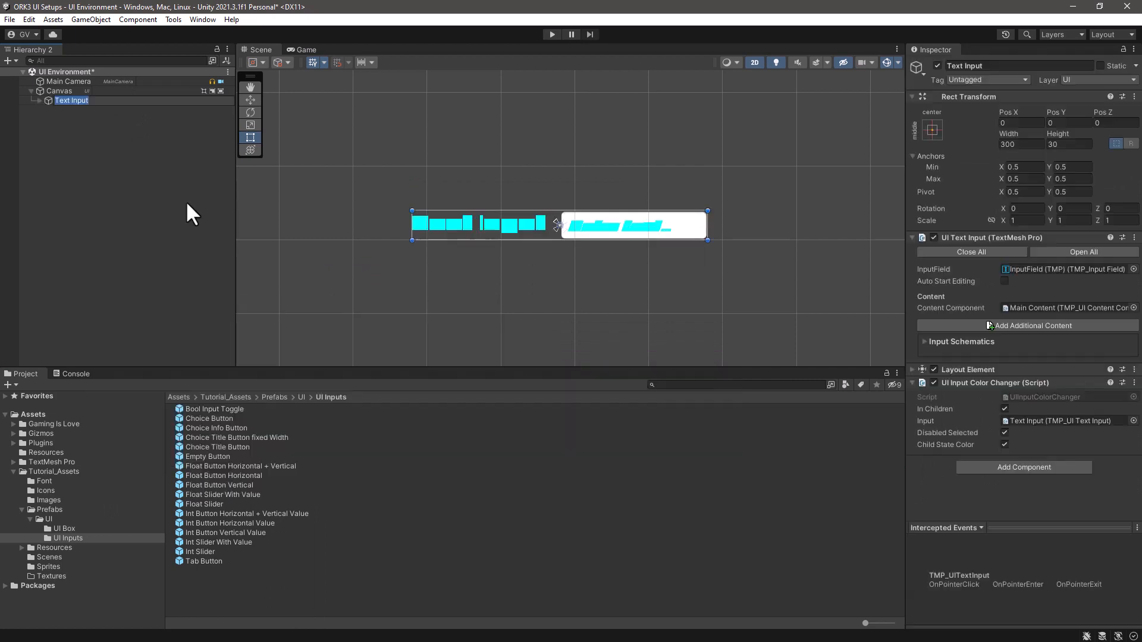
click(105, 101)
click(98, 135)
- Save Text Input as a prefab in the UI Inputs folder and delete its instance from the scene
click(63, 100)
drag(64, 100, 197, 584)
click(72, 100)
key(Delete)
- Save the scene and open the Makinom editor, narrowing its window so the prefab list is uncovered
key(ctrl+s)
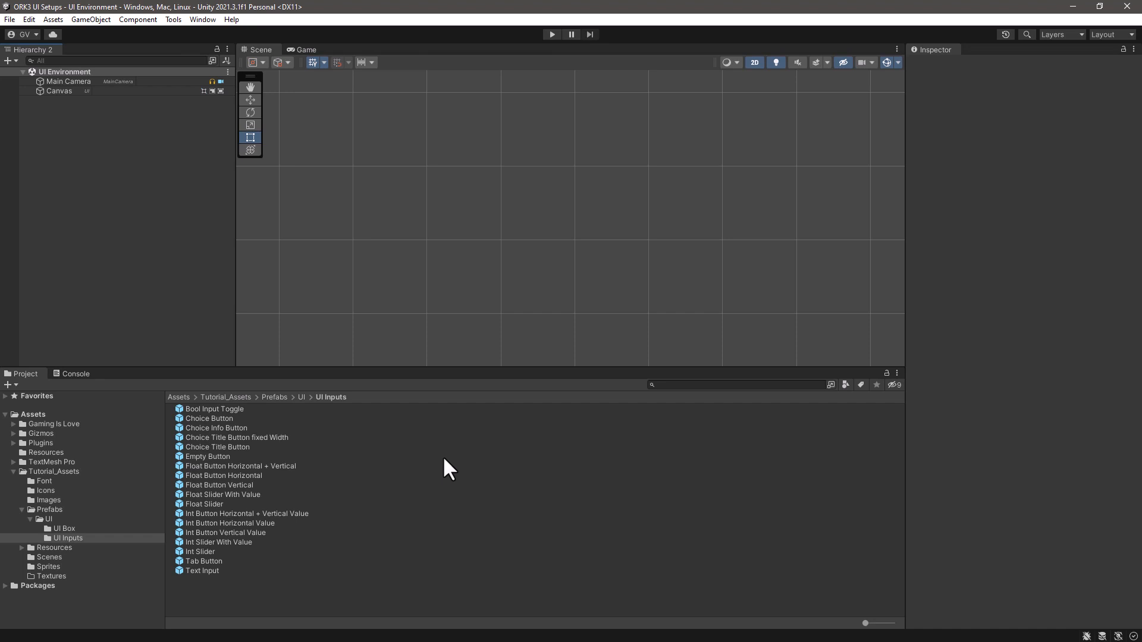
key(ctrl+alt+m)
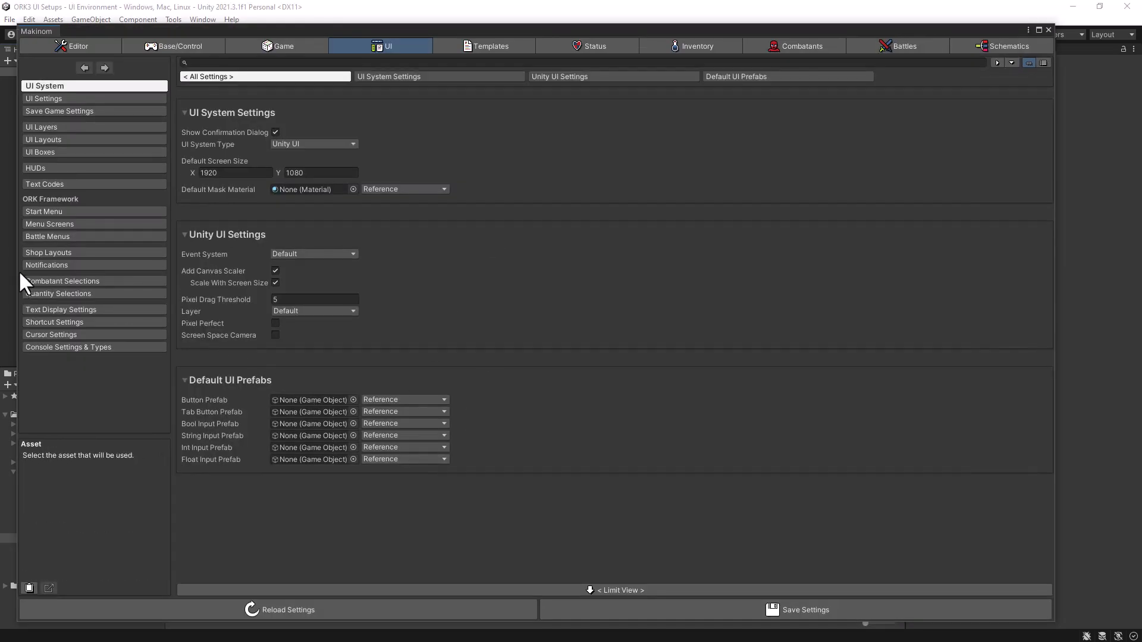
drag(15, 273, 349, 272)
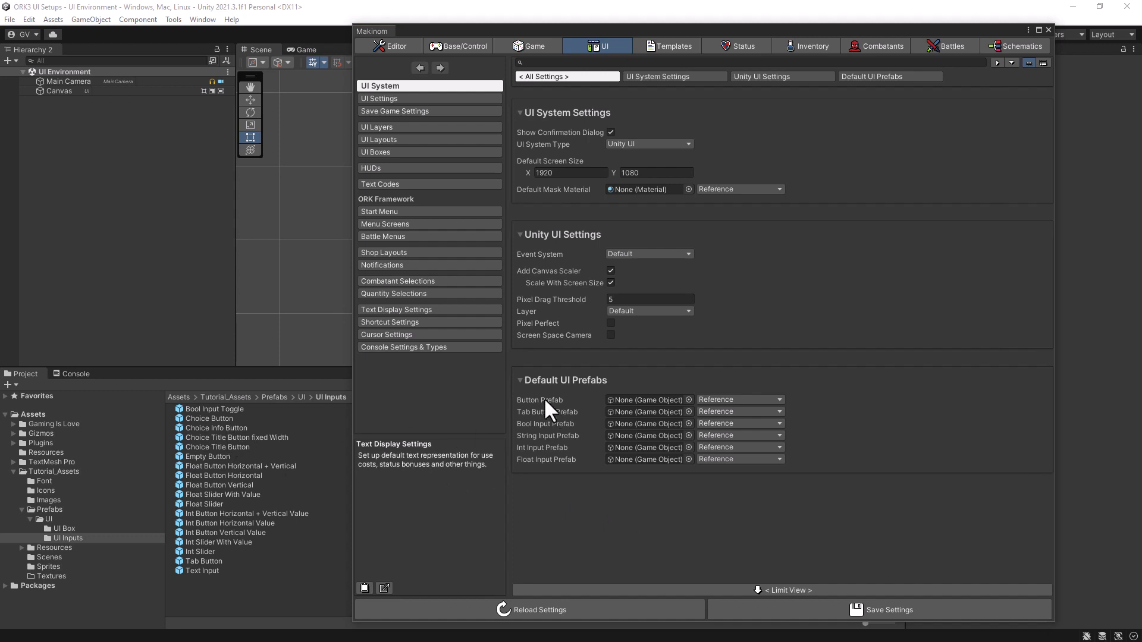
- Assign Choice Info Button, Tab Button and Bool Input Toggle as the default button, tab button and bool input prefabs in UI System
mouse_move(543, 398)
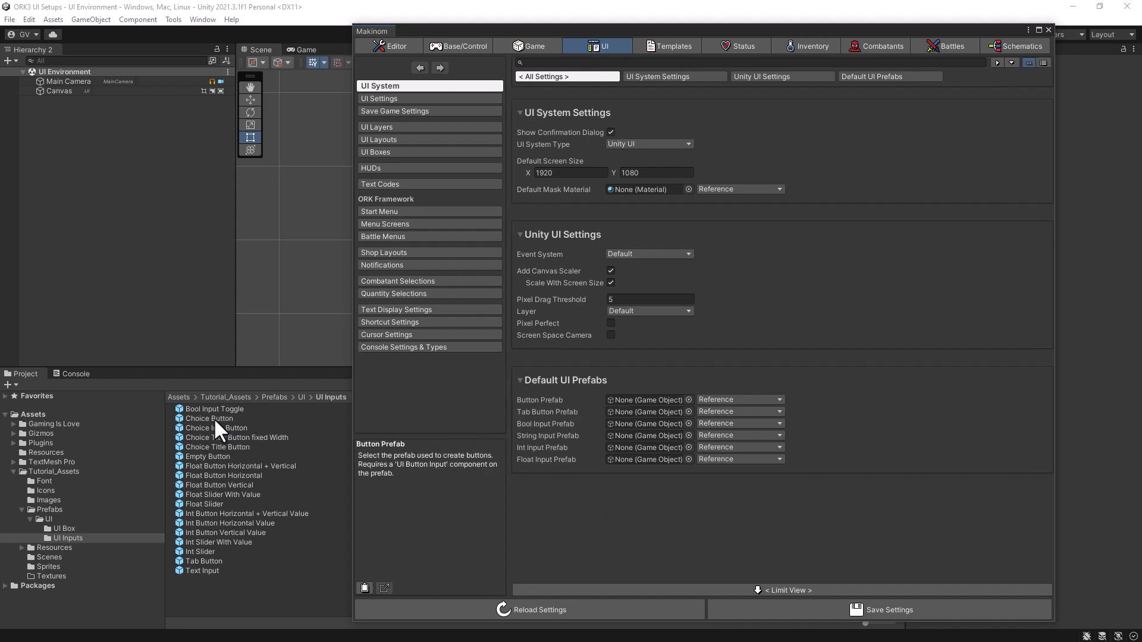
drag(212, 428, 641, 398)
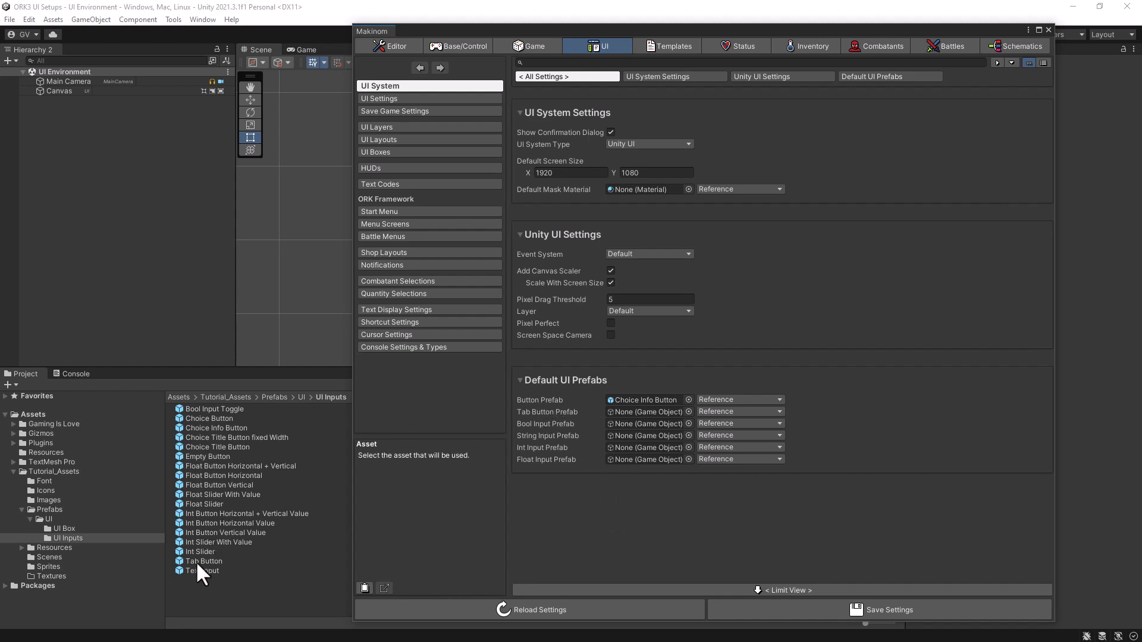
drag(197, 561, 646, 414)
drag(201, 410, 622, 425)
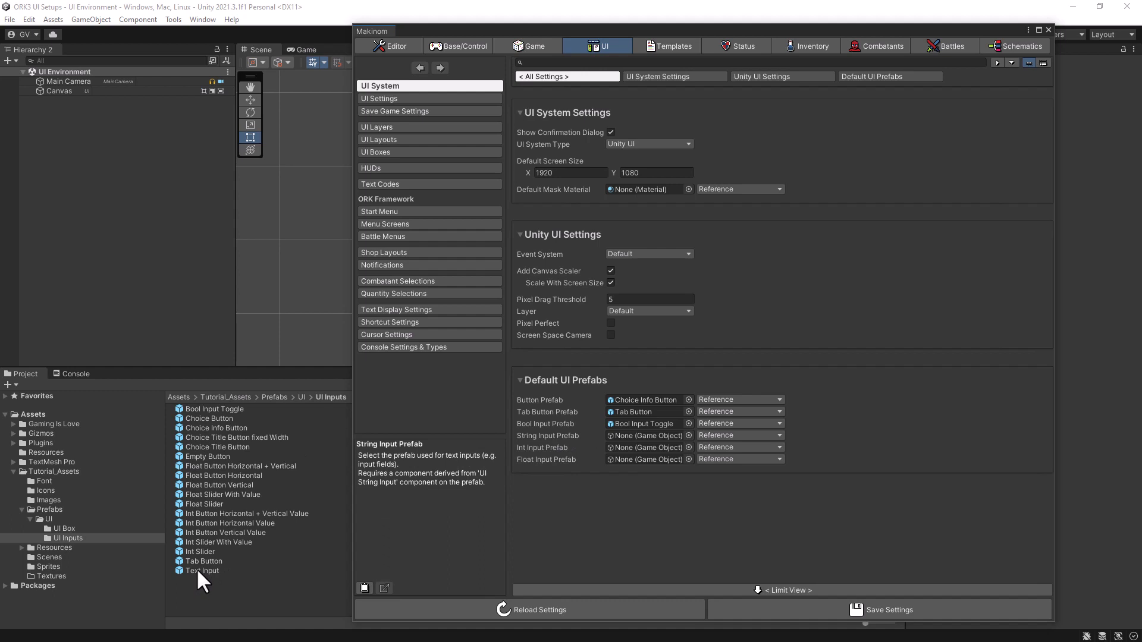
- Assign Text Input, Int Button Horizontal Value and Float Button Horizontal as the default string, int and float input prefabs, and save the settings
drag(196, 569, 619, 435)
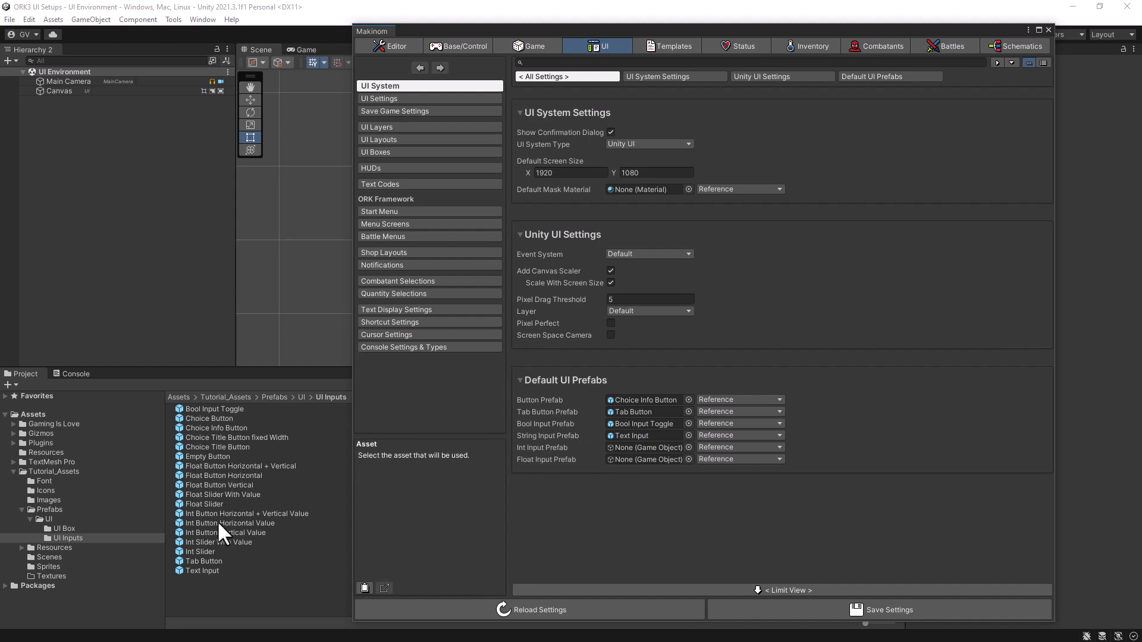
drag(216, 523, 655, 450)
drag(219, 474, 652, 459)
click(852, 608)
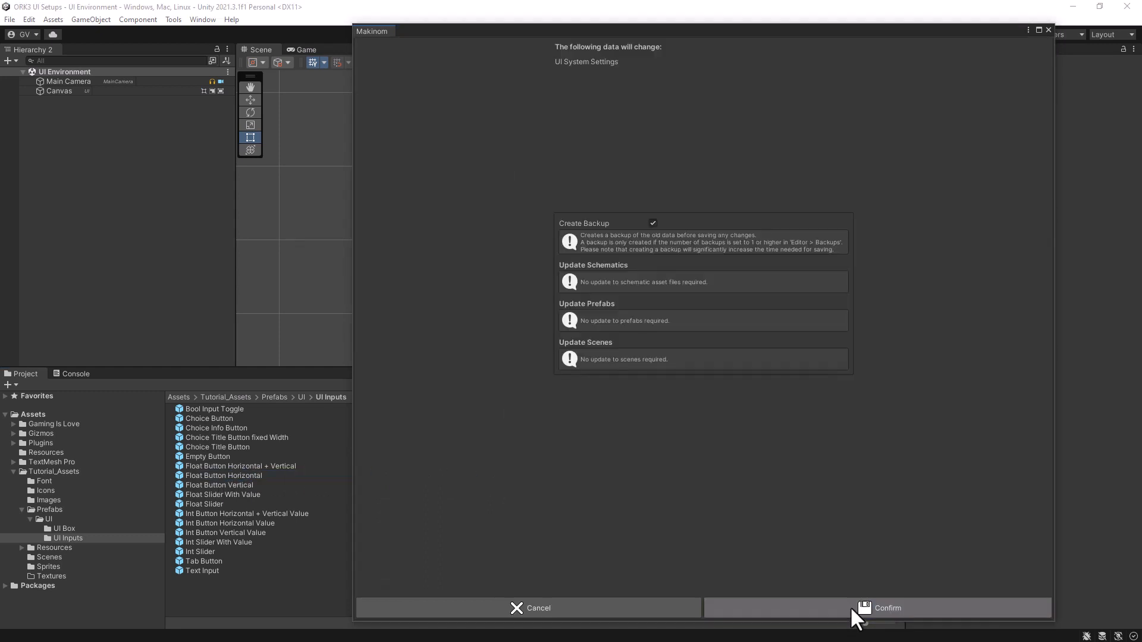
click(850, 606)
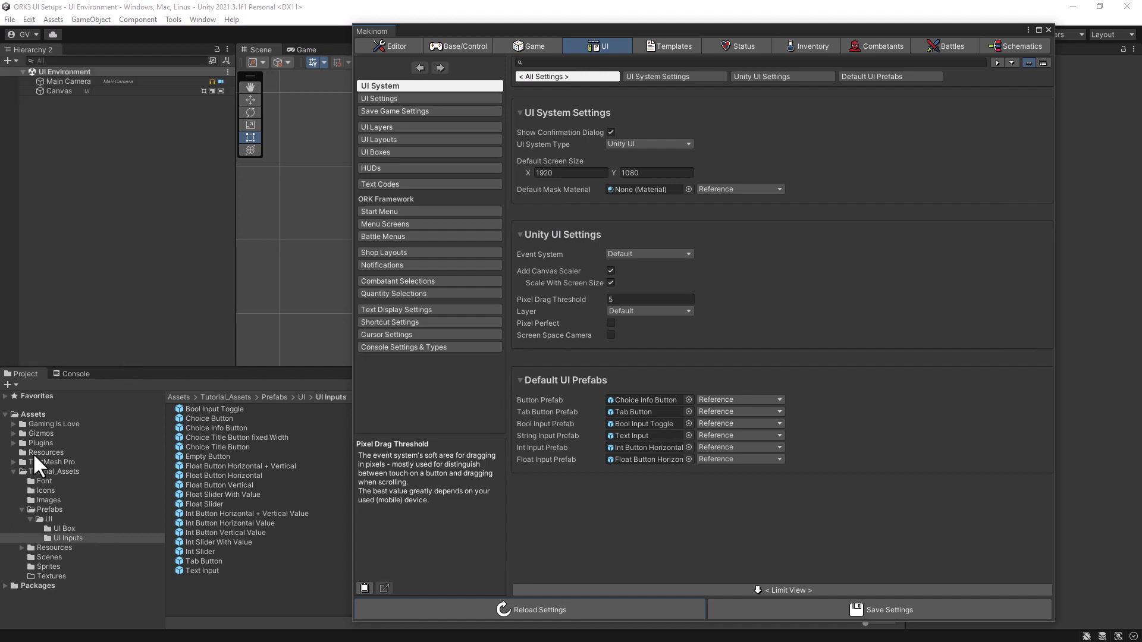
- Open the EmptyScene scene from the Tutorial_Assets Scenes folder
click(48, 558)
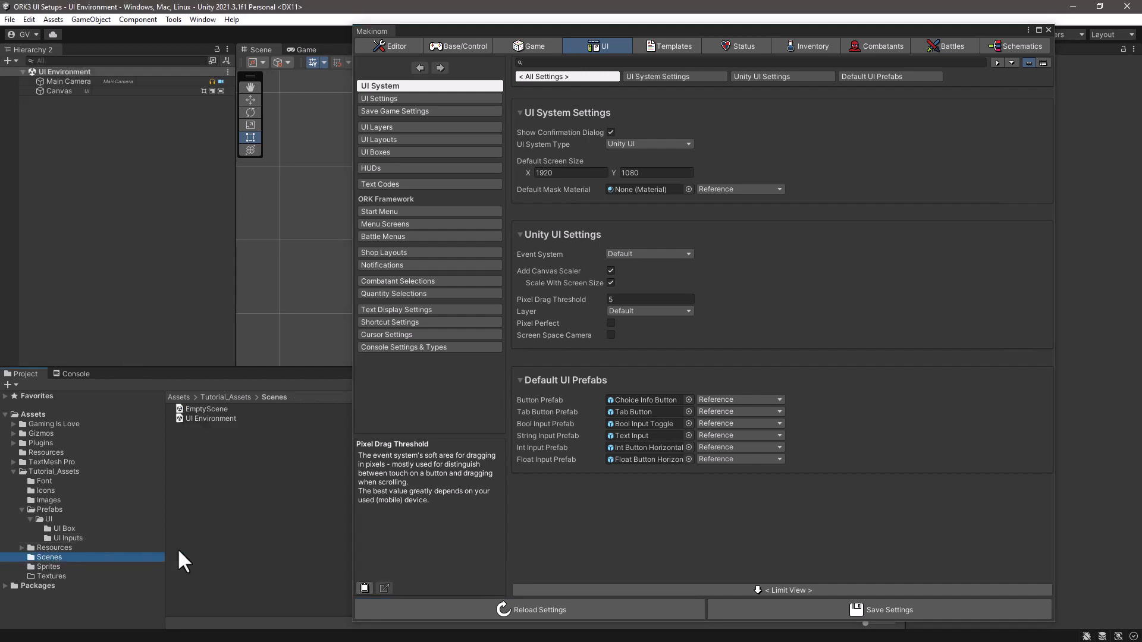
double_click(188, 407)
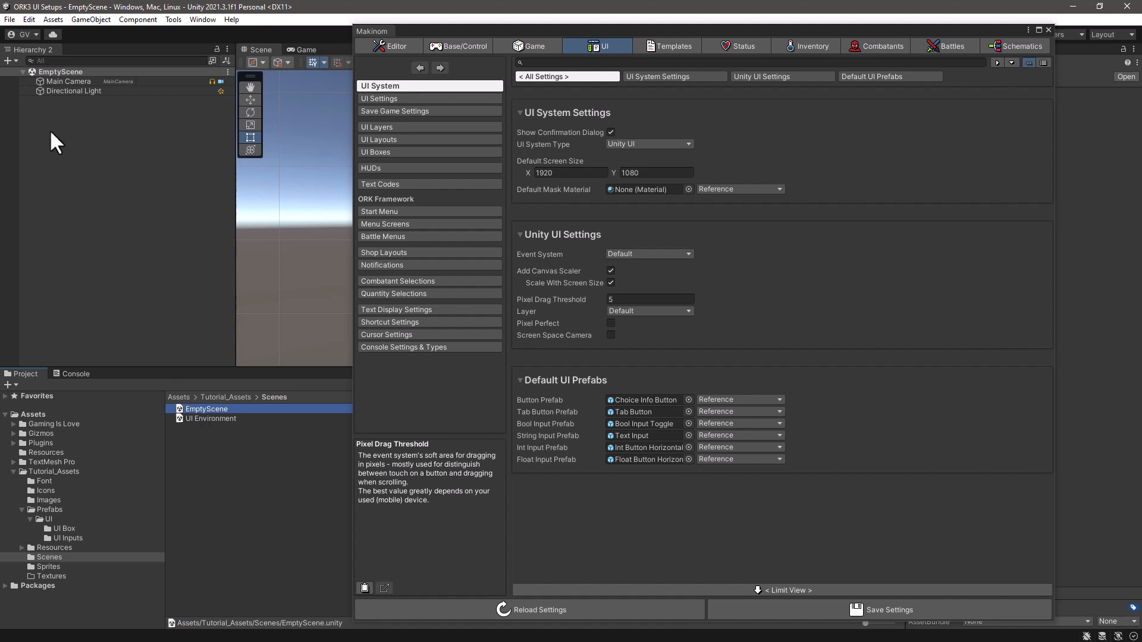
- Add an ORK Game Starter to EmptyScene with the Makinom Scene Wizard
click(204, 19)
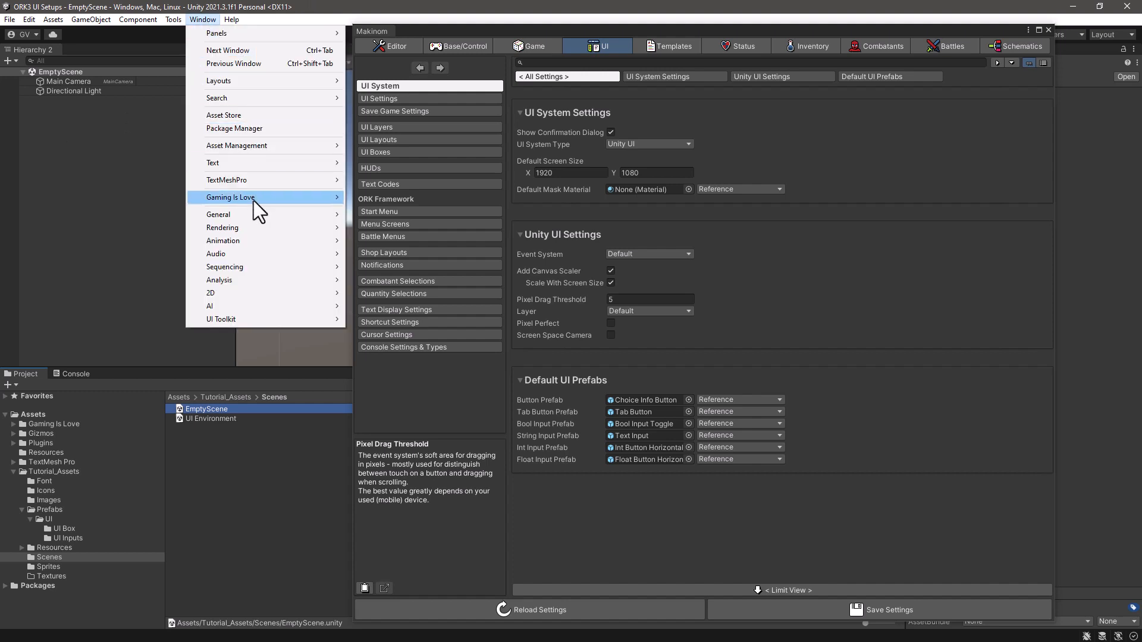
mouse_move(273, 198)
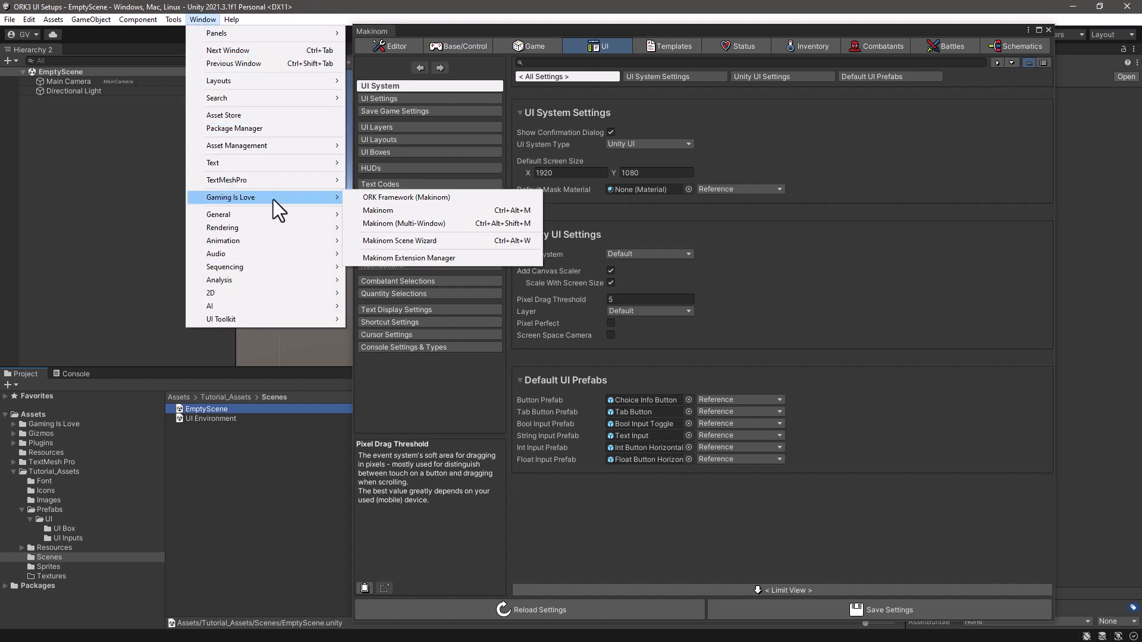
click(416, 240)
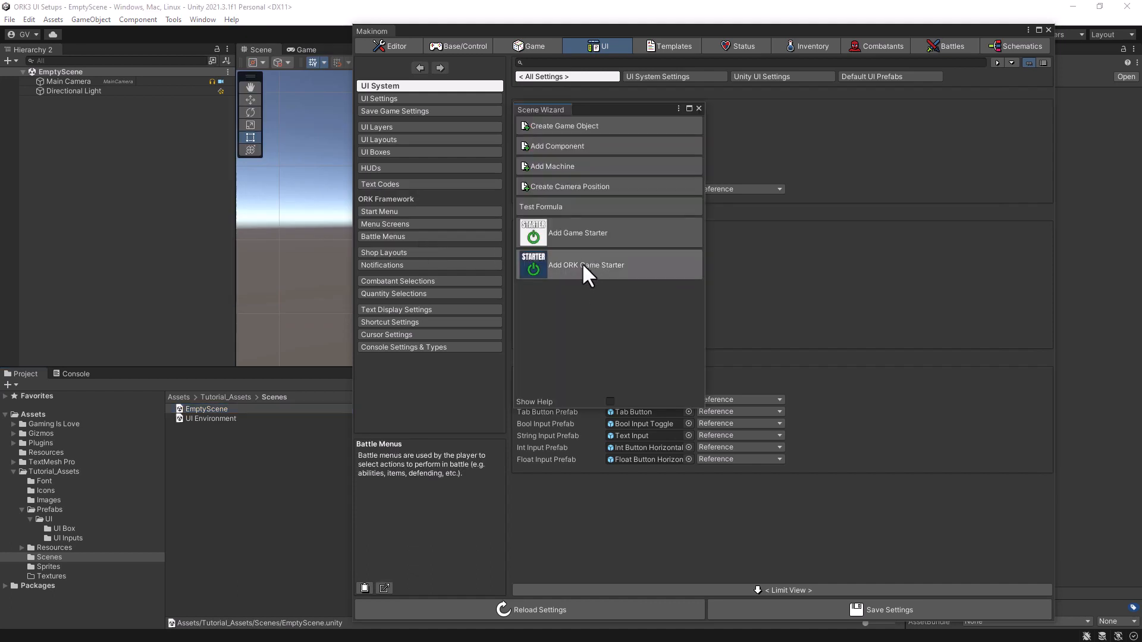
click(583, 266)
click(582, 262)
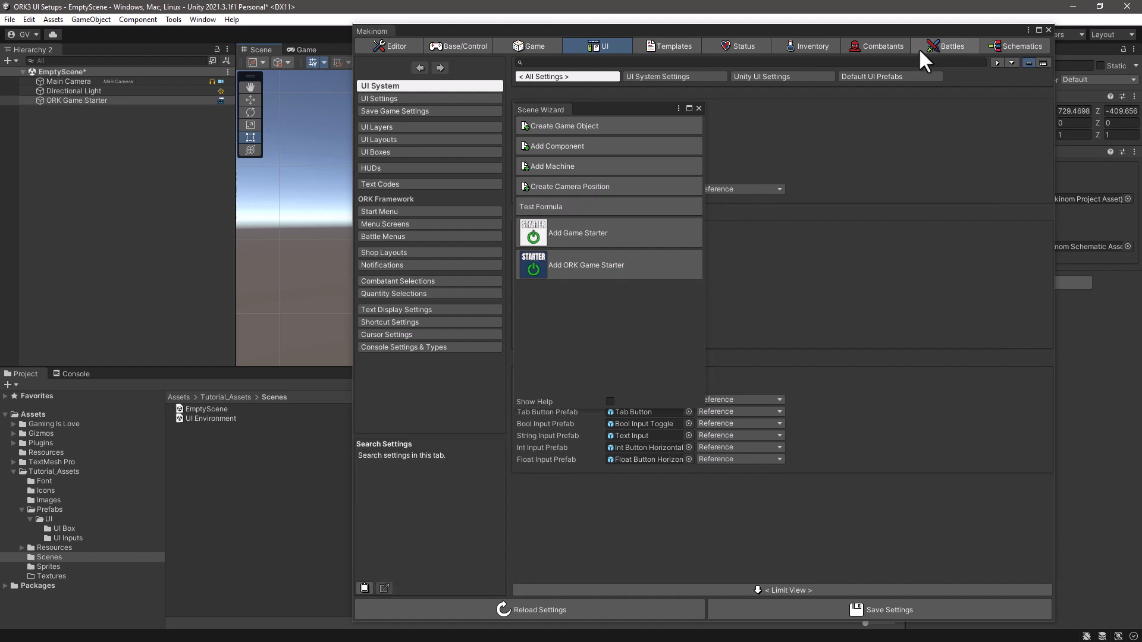
- Show the UI Boxes settings and reposition the Makinom window so the project folders and prefab list are uncovered
drag(940, 30, 764, 35)
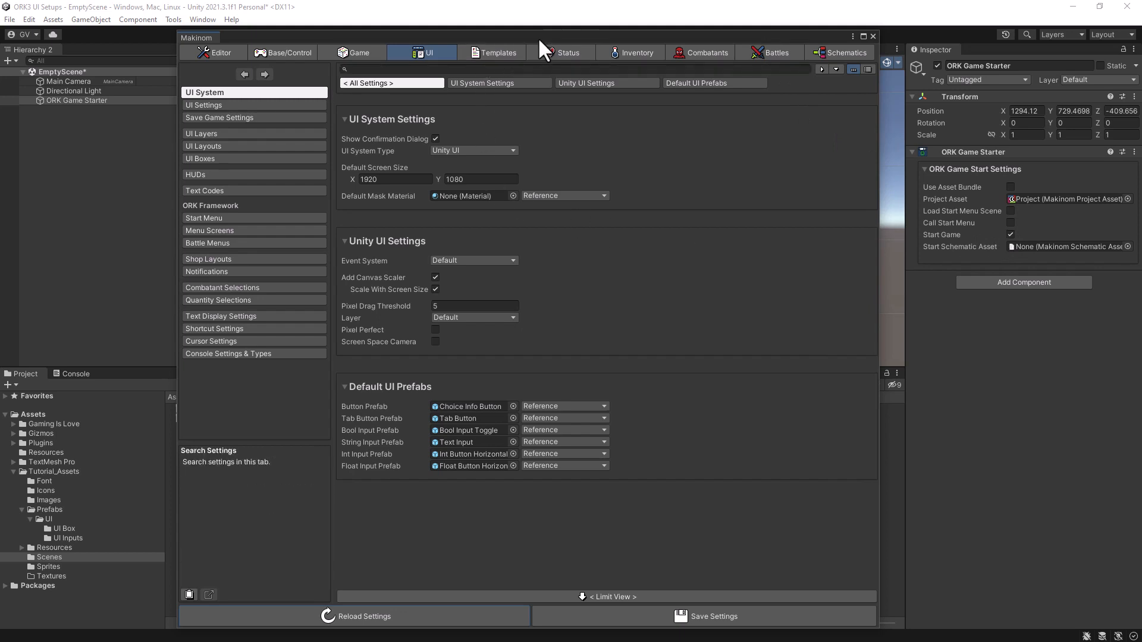
drag(538, 37, 567, 20)
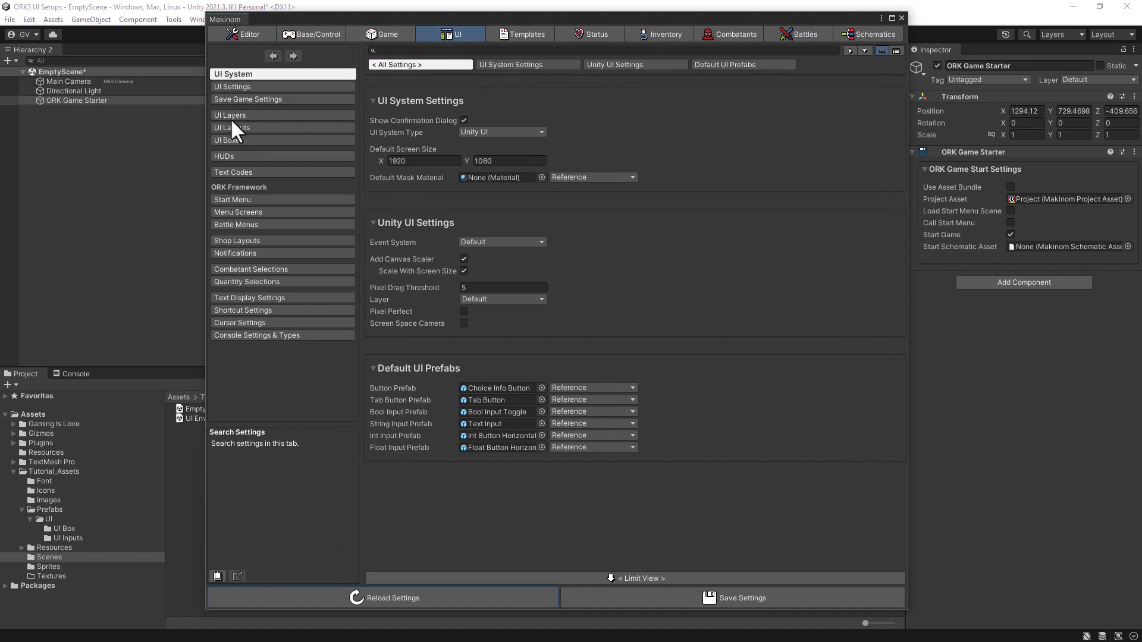
click(233, 140)
click(375, 134)
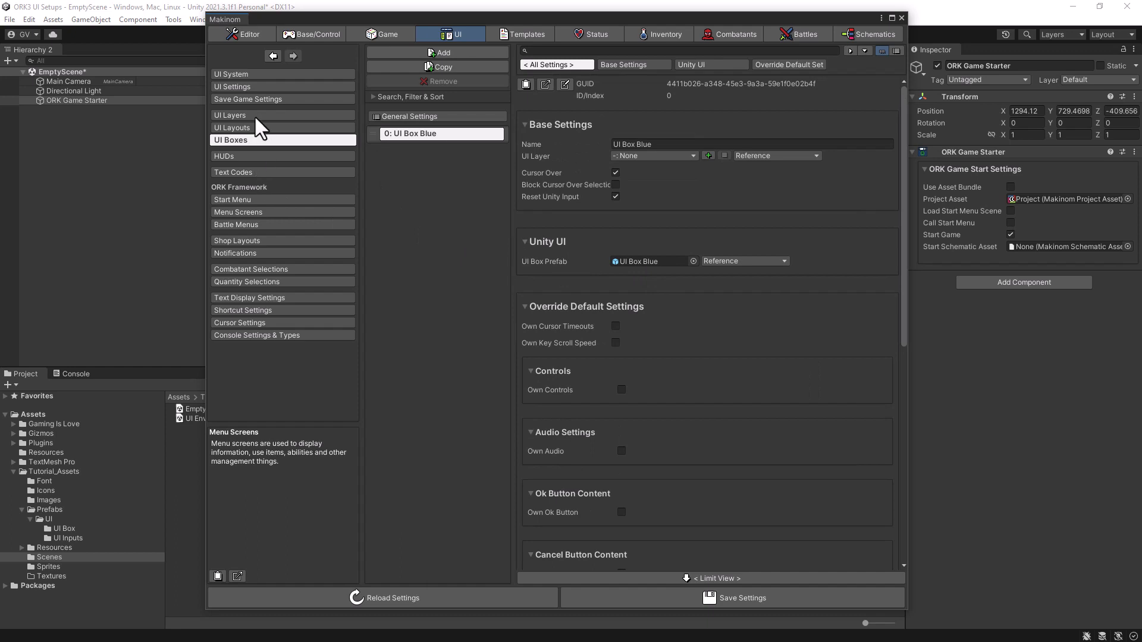
drag(553, 17, 637, 12)
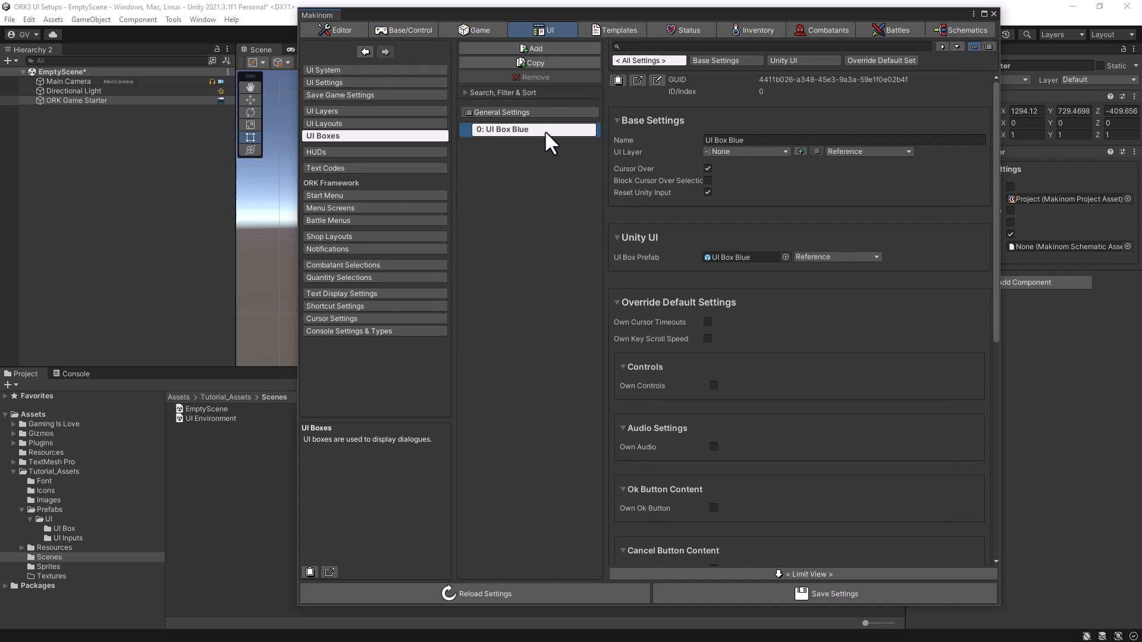
- Duplicate the UI Box Blue UI box and remove the COPY prefix from the duplicate's name
click(501, 62)
click(777, 140)
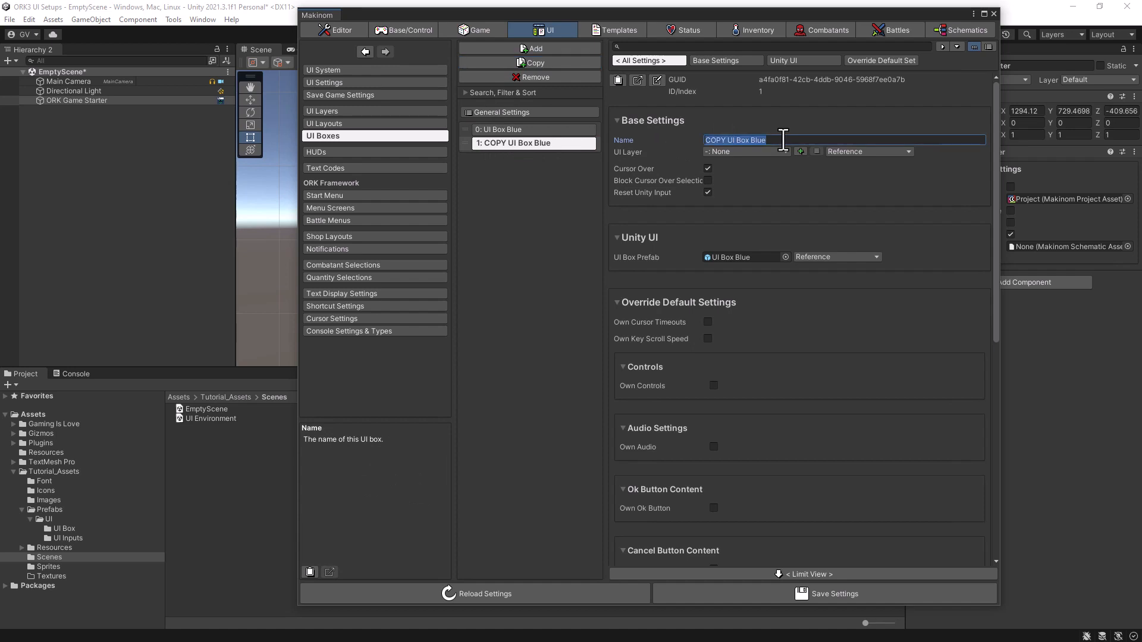
click(728, 140)
drag(728, 139, 659, 135)
key(BackSpace)
click(758, 140)
- Assign the UI Box Blue Selection Cursor prefab to the duplicated UI box and name it UI Box Blue Selection Cursor
click(66, 527)
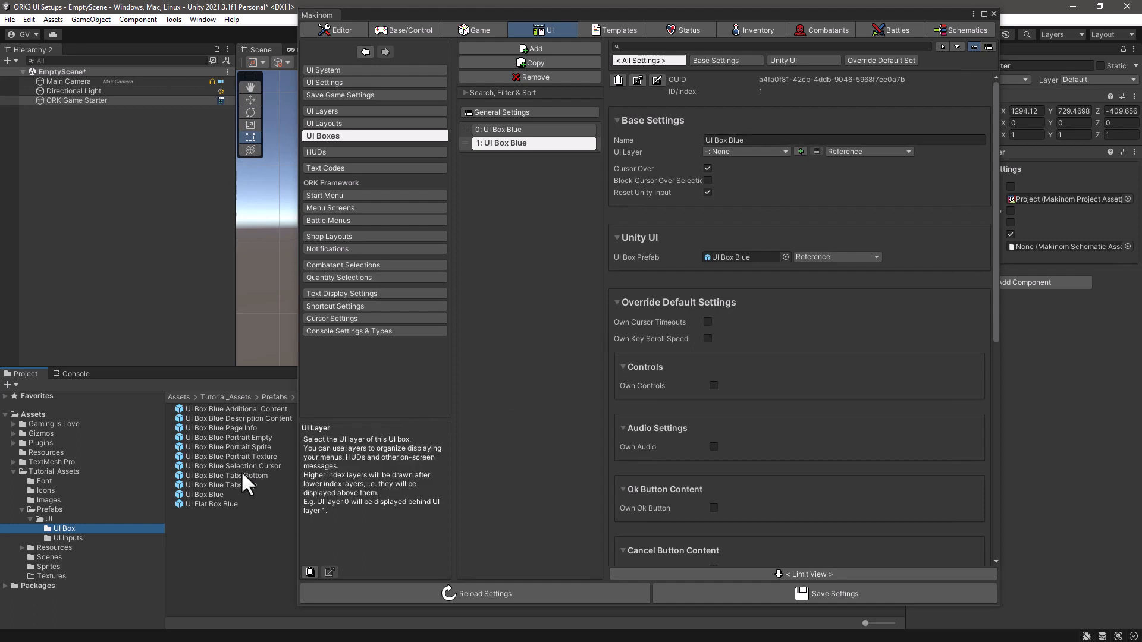
drag(238, 473, 730, 256)
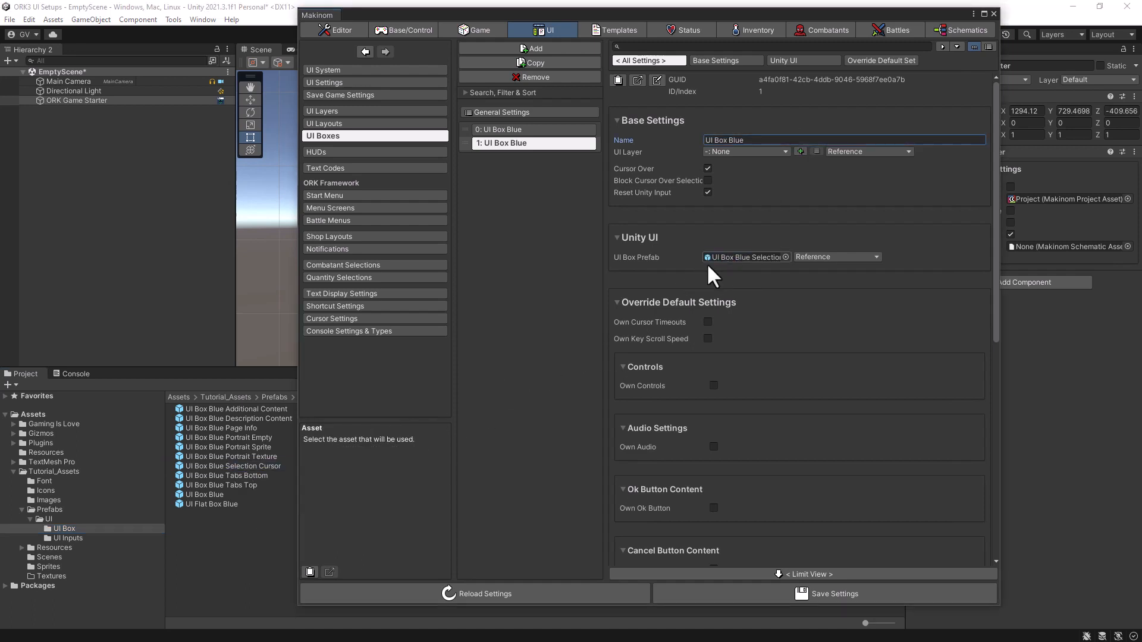
click(762, 141)
click(768, 141)
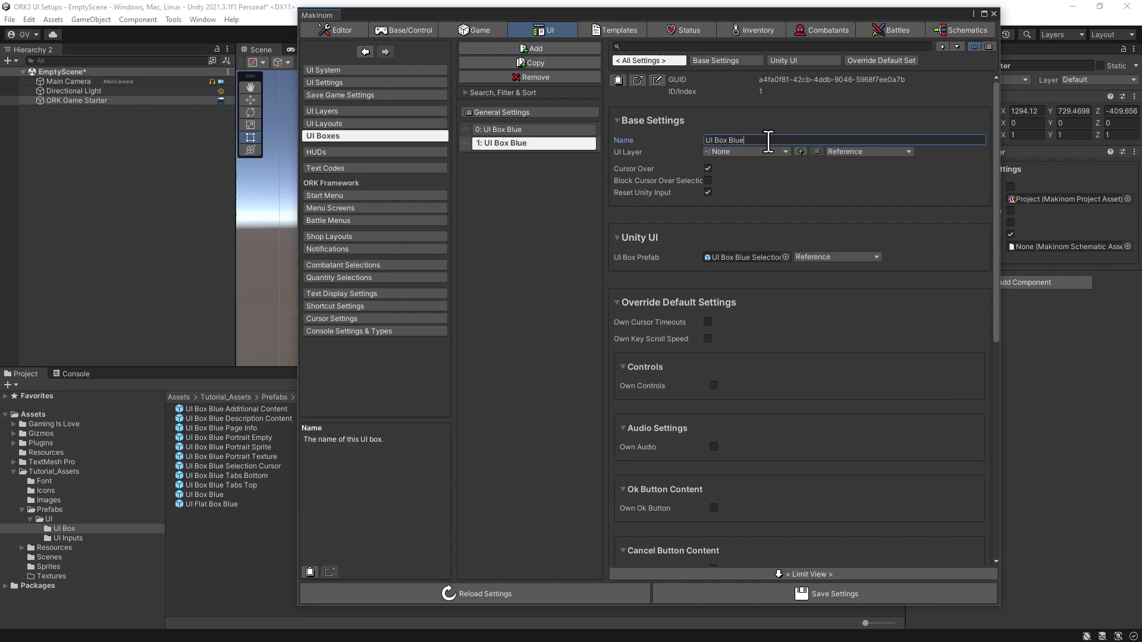
text(Selection Cursor)
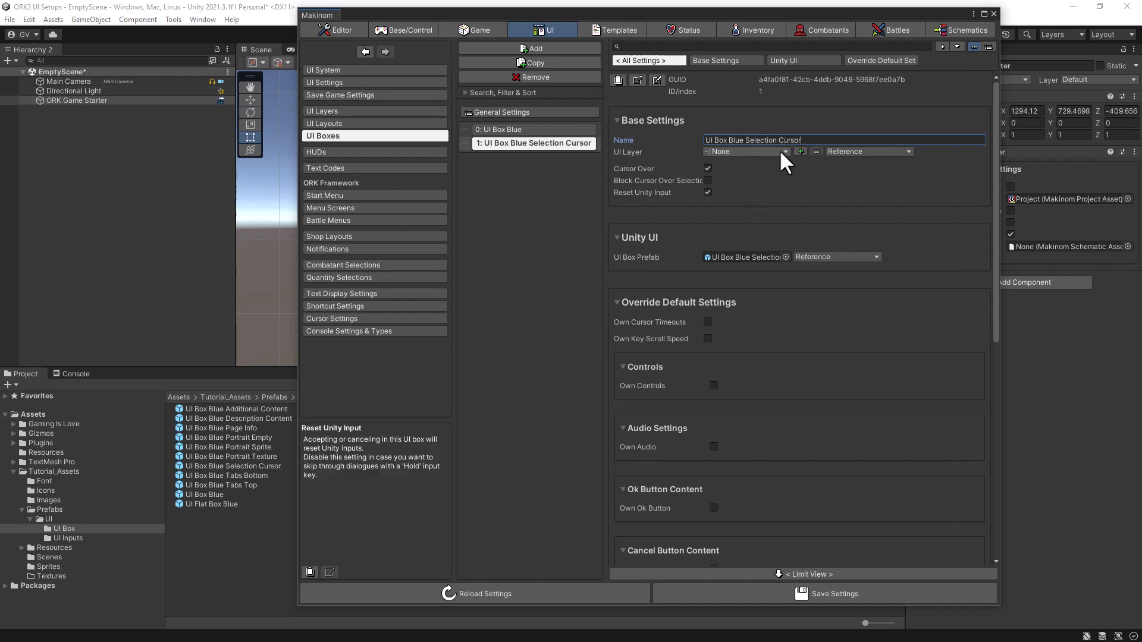
- Set the UI Layer of the selection cursor UI box to Layer 1 and save the settings
click(781, 151)
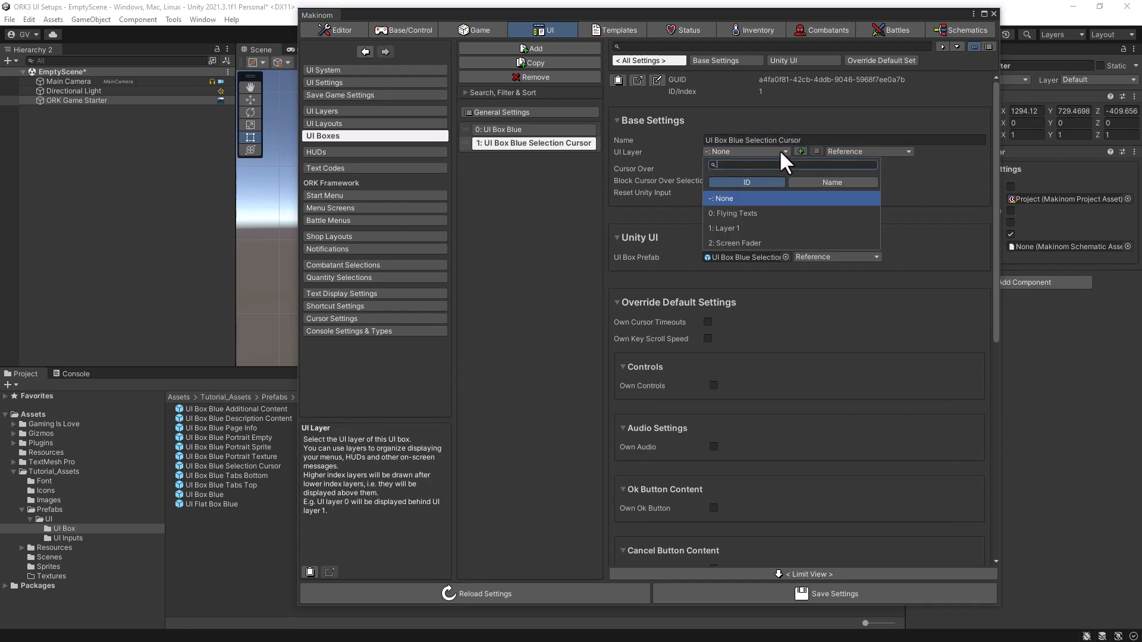
click(744, 227)
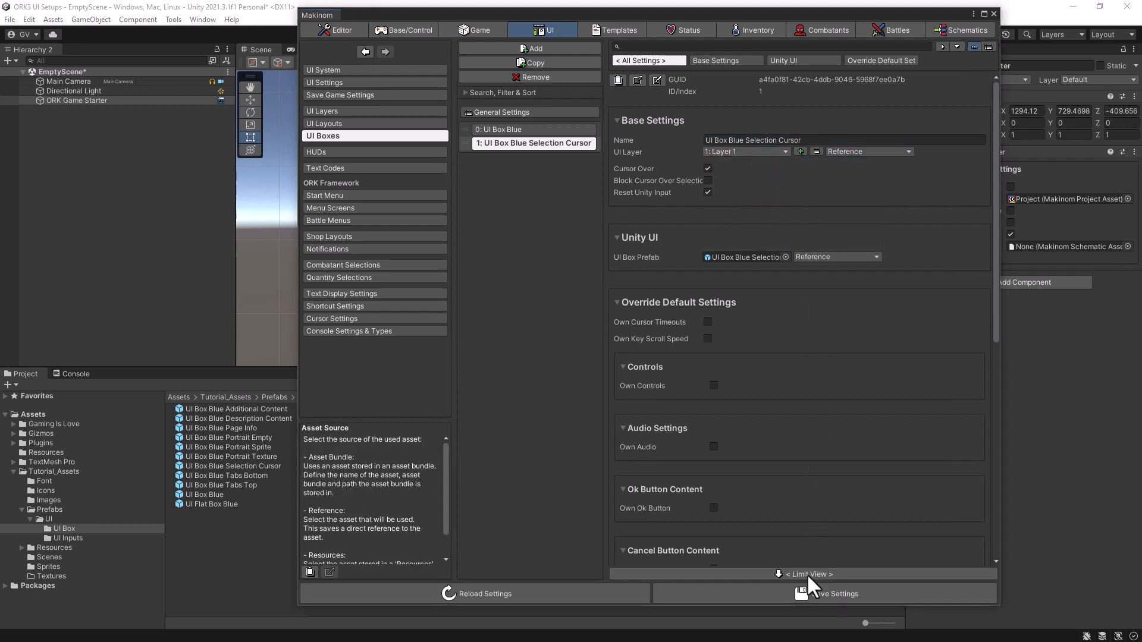
click(800, 595)
click(790, 593)
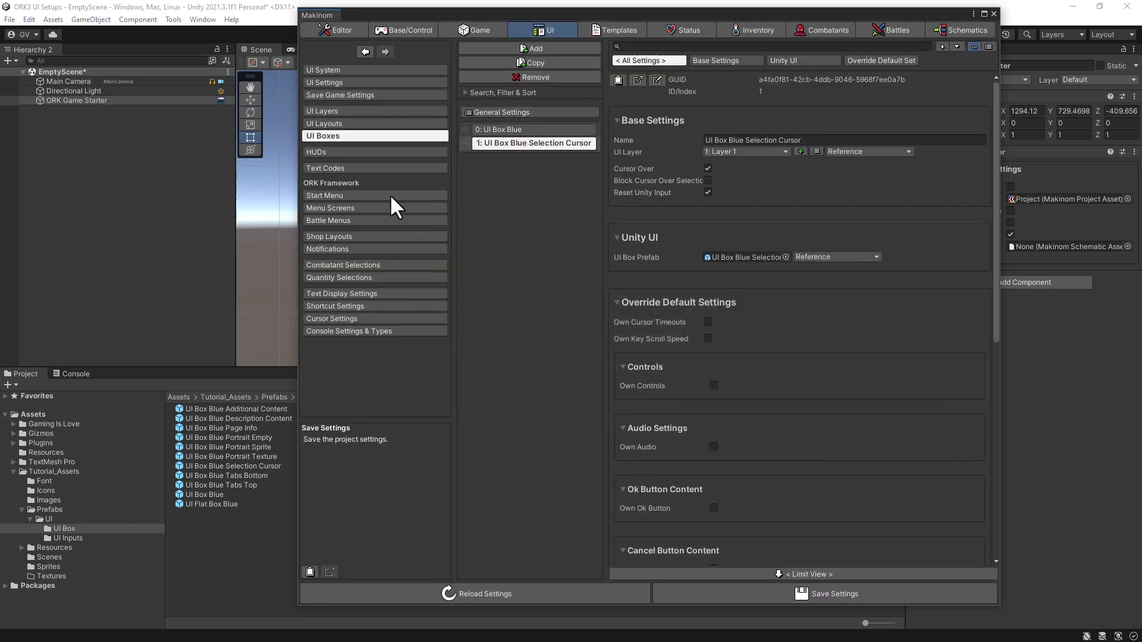
- Set the Start Menu Scene to EmptyScene in the Start Menu settings
click(375, 195)
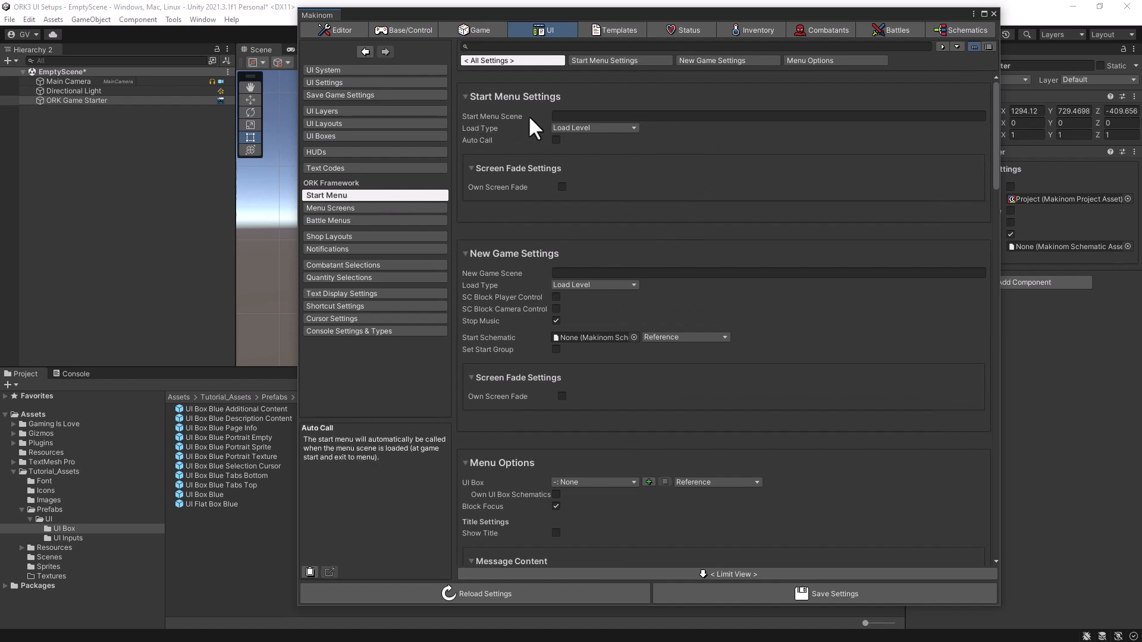
click(580, 116)
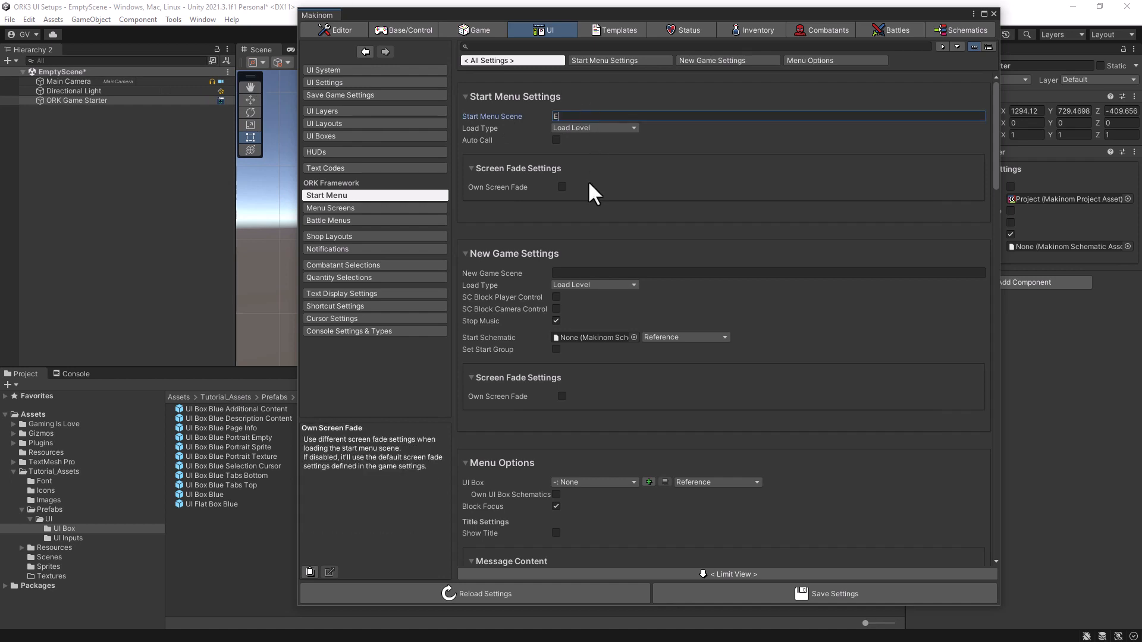
text(EmptyScene)
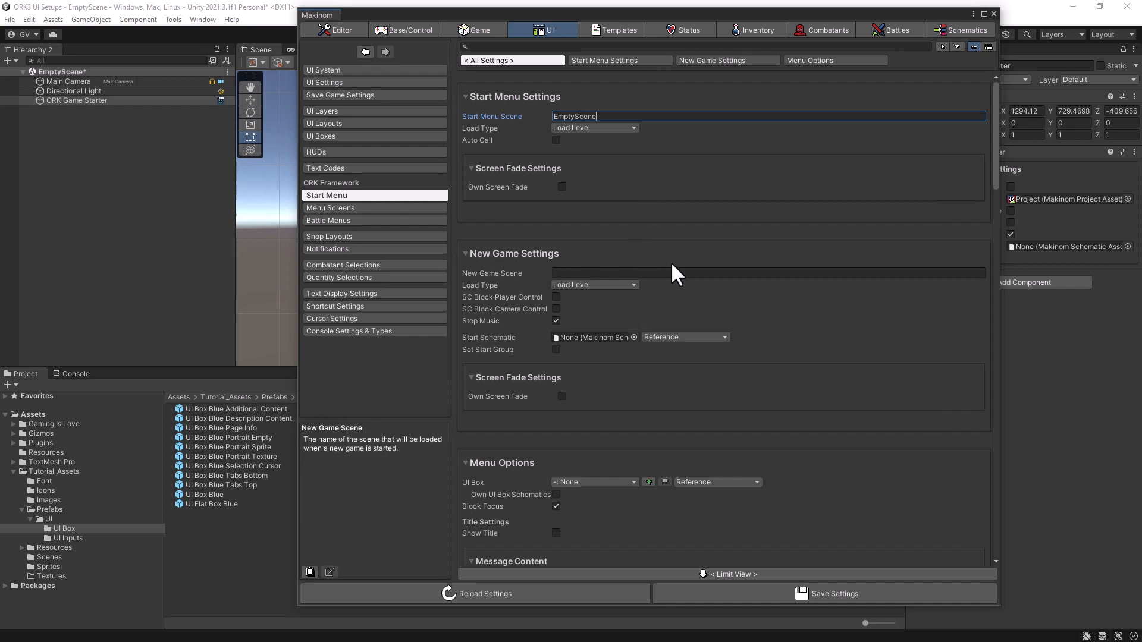
- Choose UI Box Blue Selection Cursor as the UI box in the start menu's Menu Options and save the settings
scroll(671, 264, down, 2)
scroll(671, 263, up, 2)
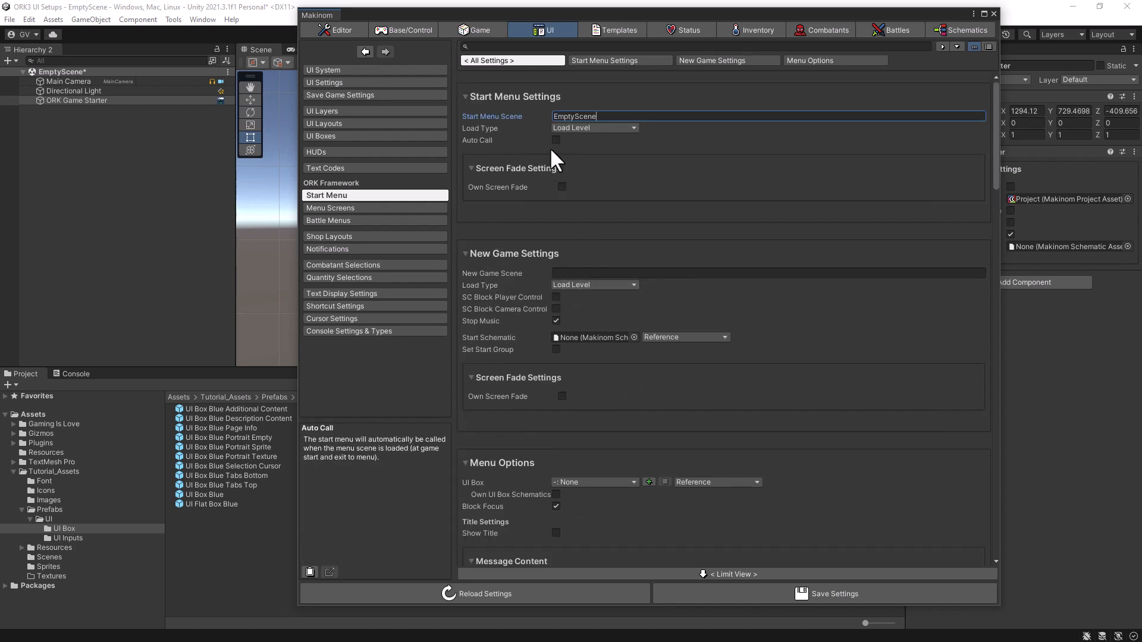
scroll(587, 321, down, 3)
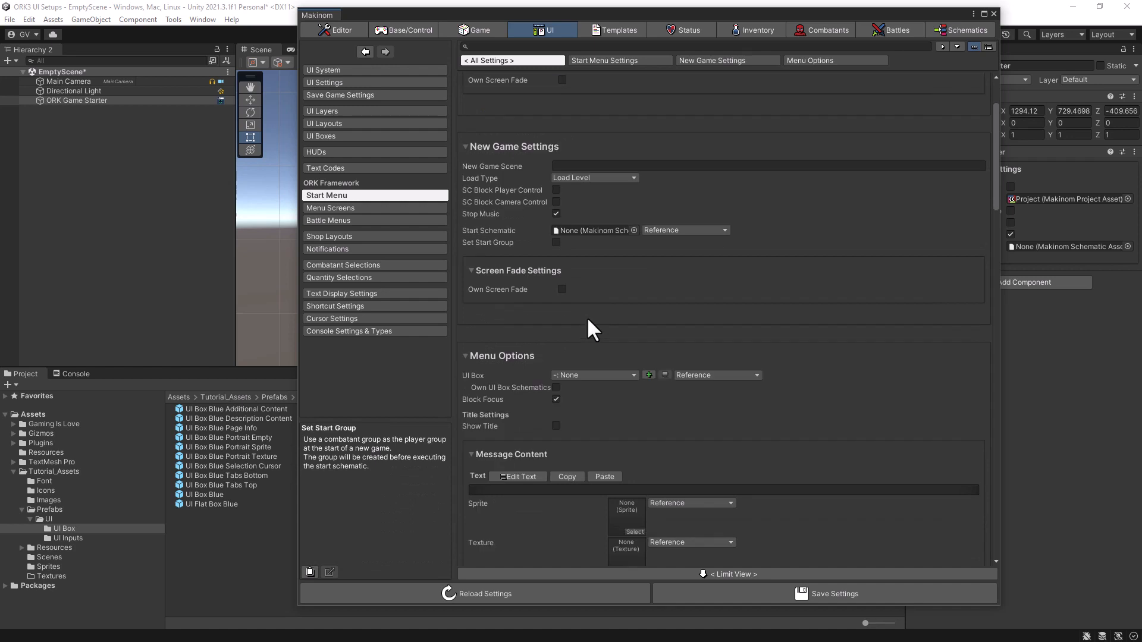
scroll(586, 316, down, 2)
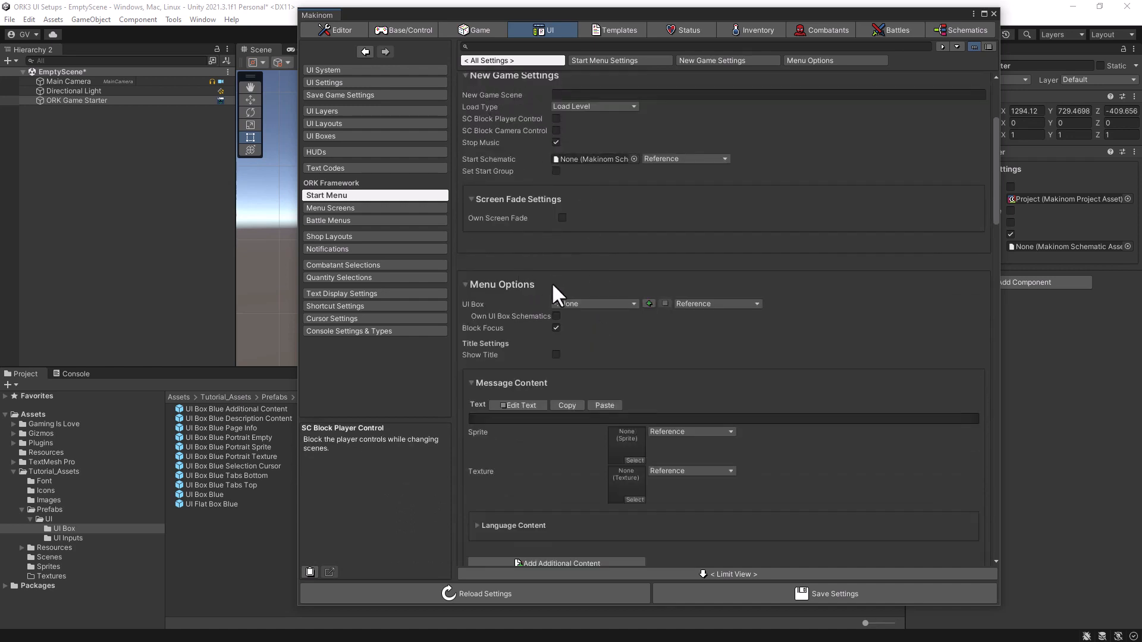
click(635, 304)
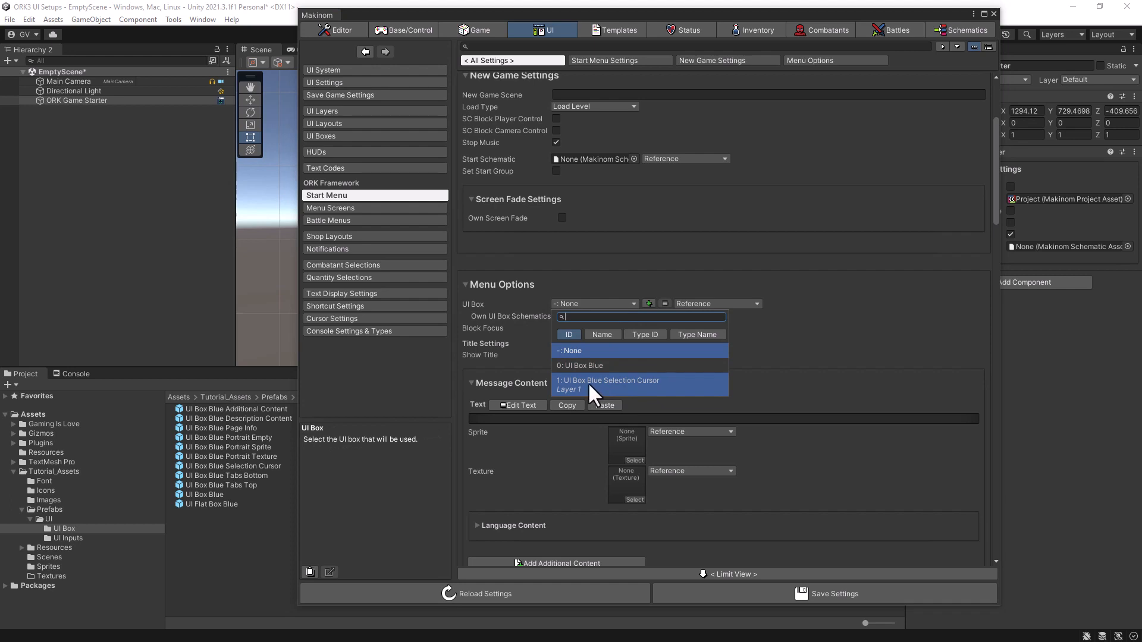
click(640, 383)
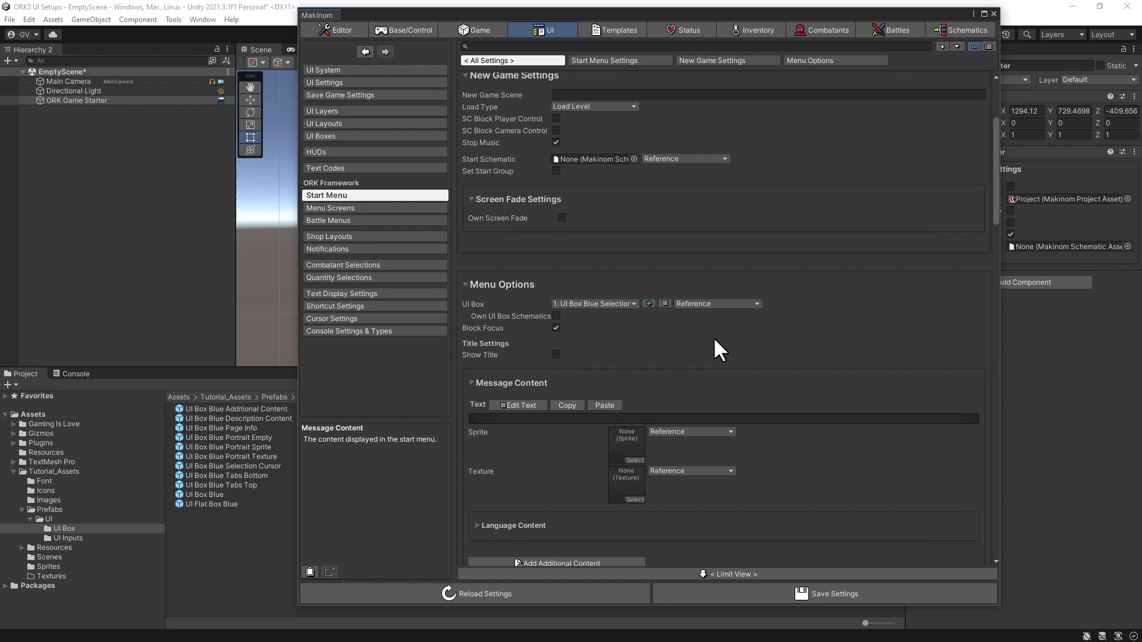
scroll(713, 337, down, 5)
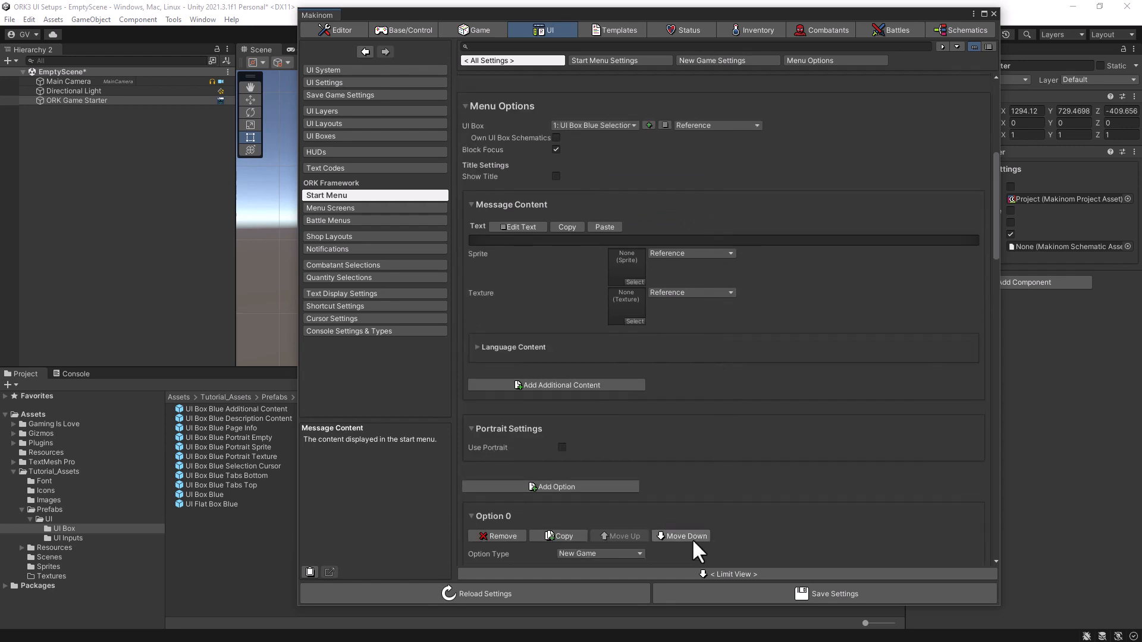
click(771, 594)
click(768, 592)
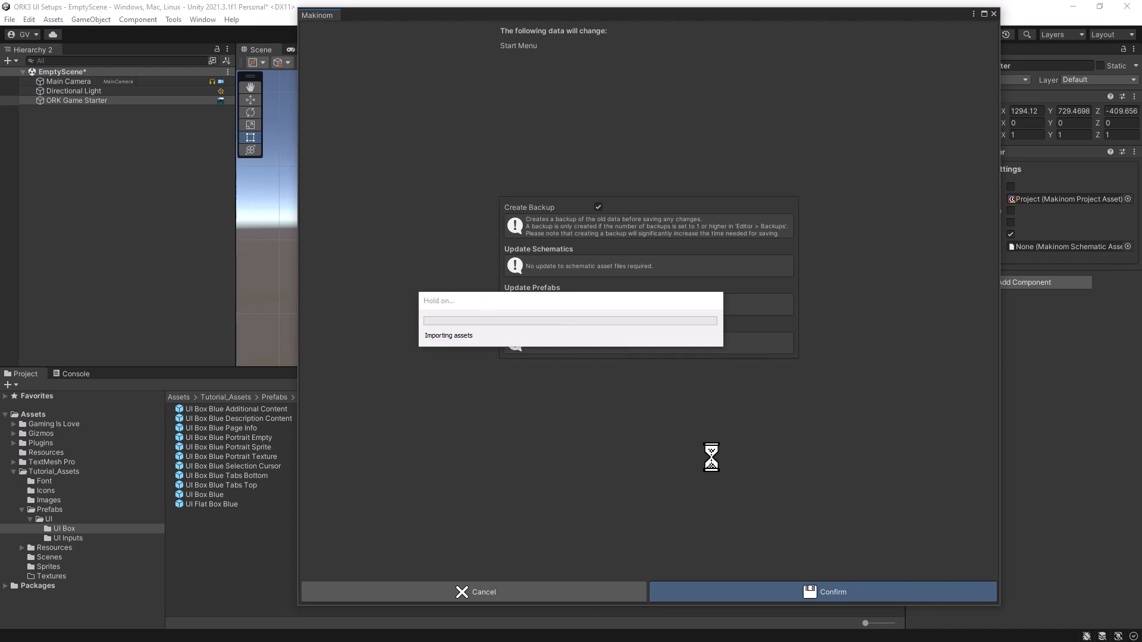
- Close the Makinom windows, then add EmptyScene to the Build Settings scene list and remove the deleted entry
click(994, 13)
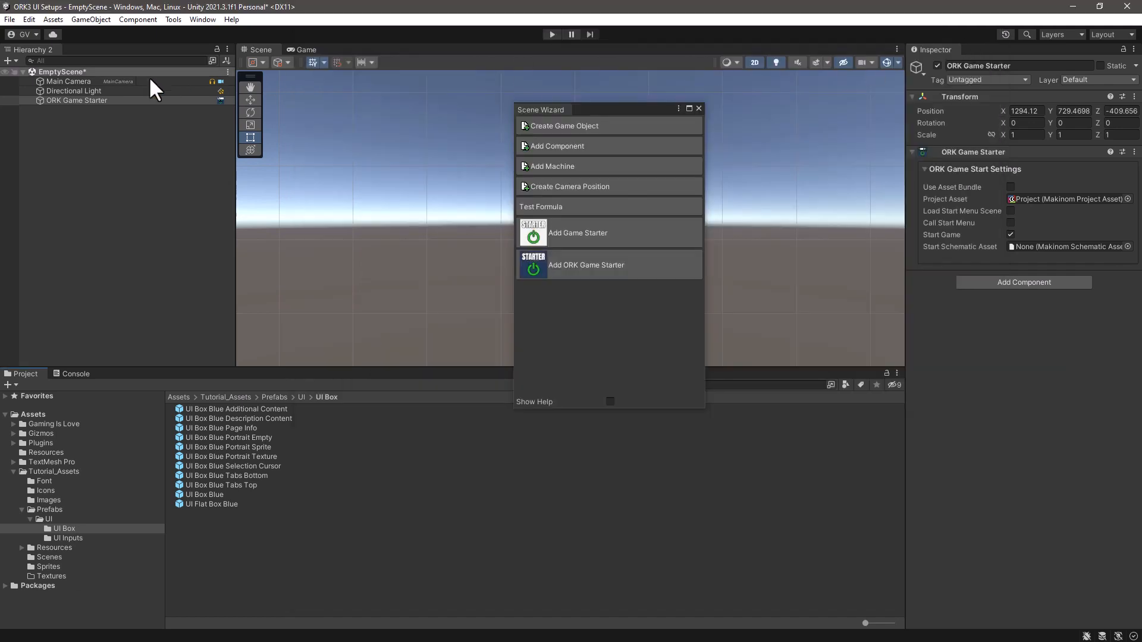
click(699, 109)
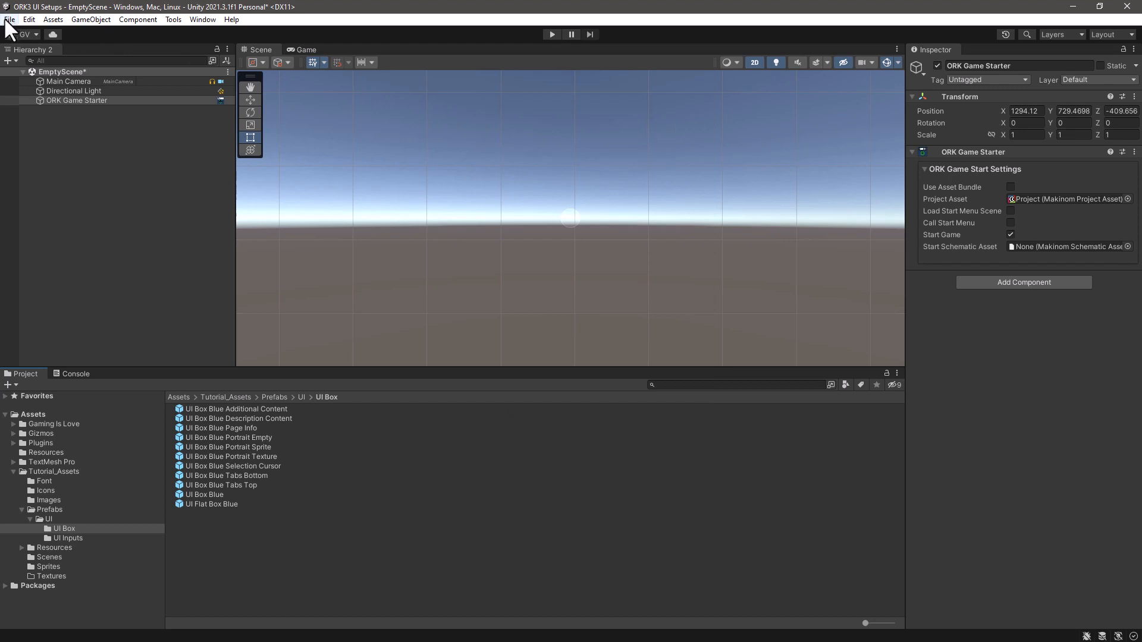
click(10, 16)
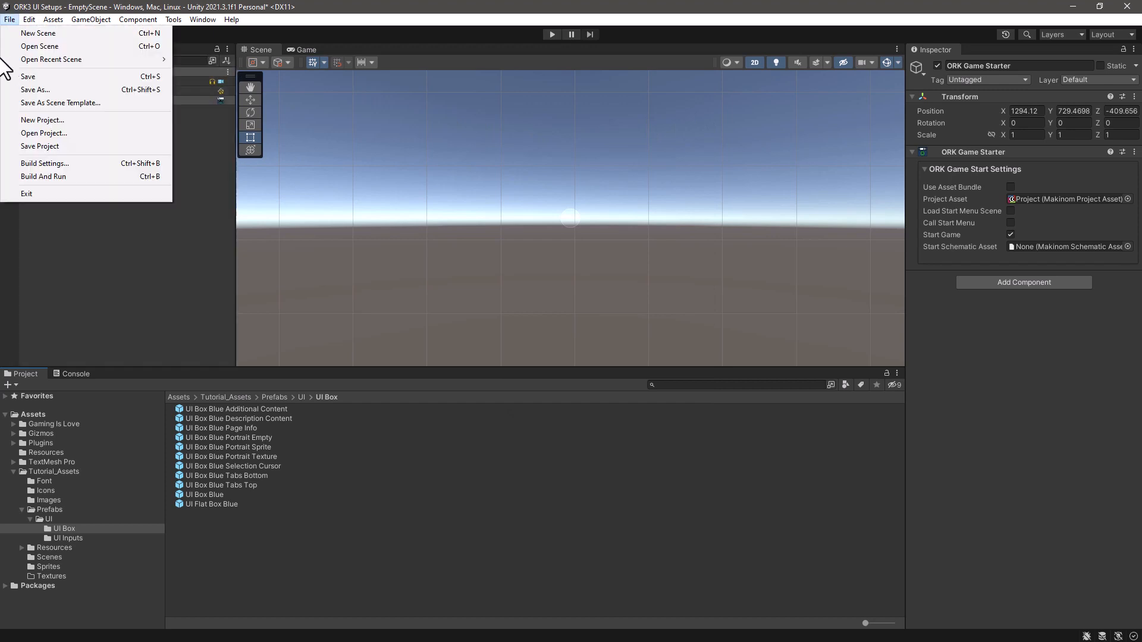
click(83, 166)
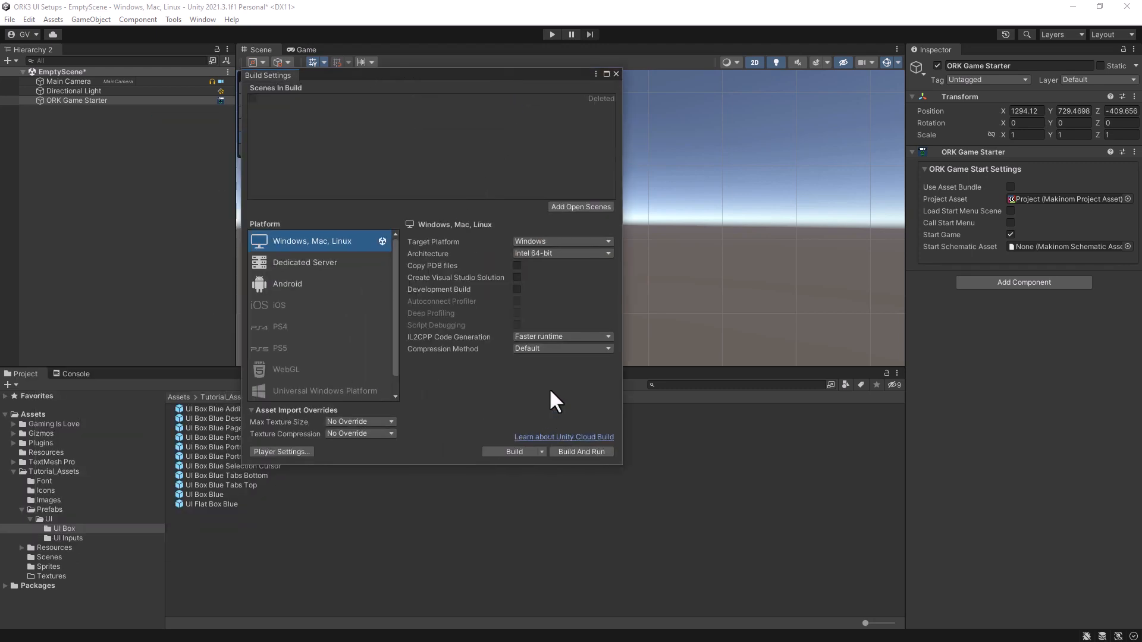
click(581, 206)
click(320, 97)
key(Delete)
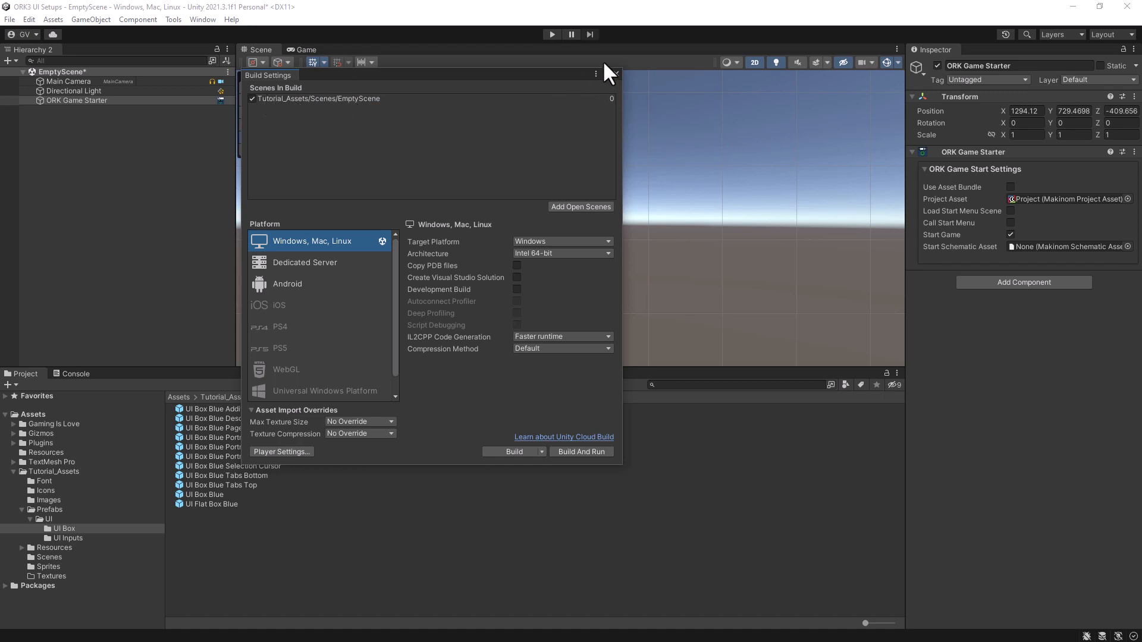
click(615, 74)
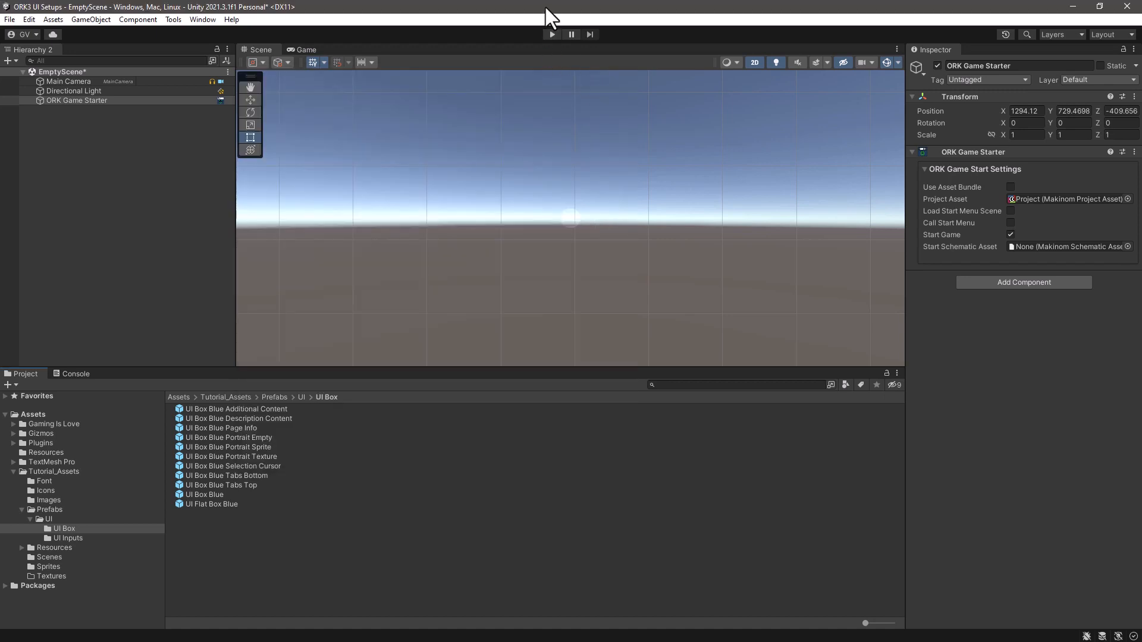
- Enable Call Start Menu instead of Start Game on the ORK Game Starter and run the scene in play mode
click(755, 62)
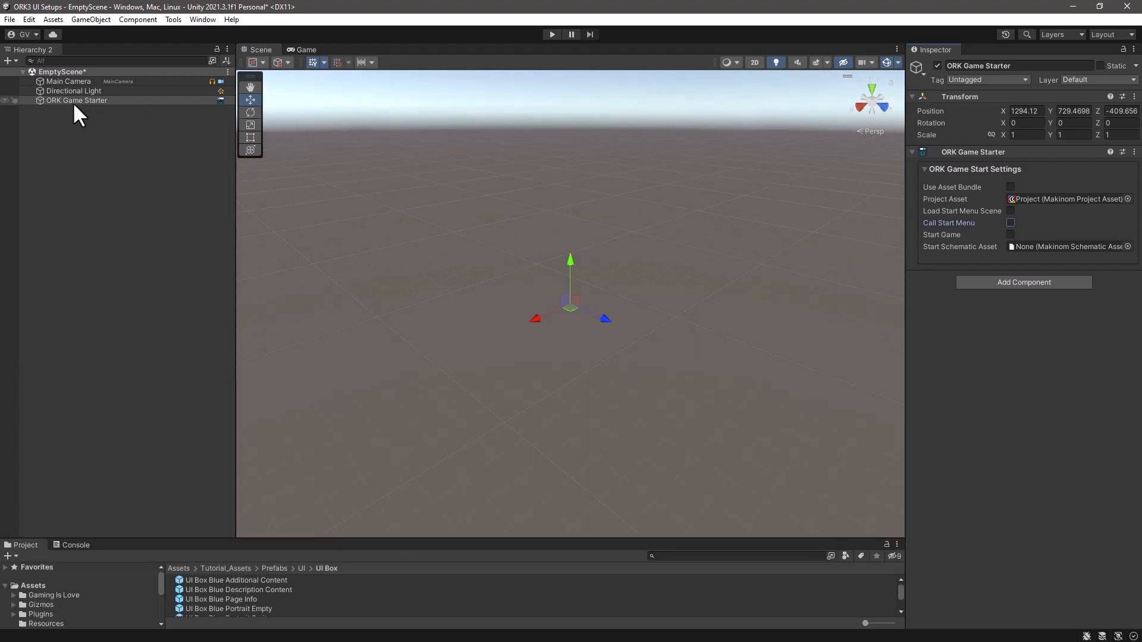
click(1011, 222)
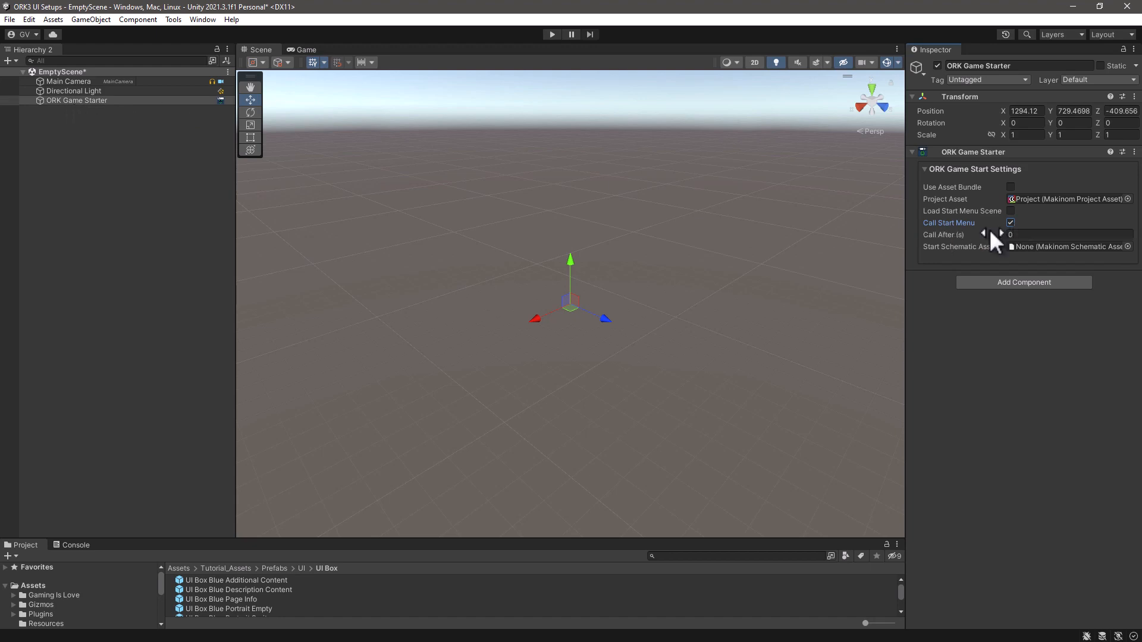
click(552, 36)
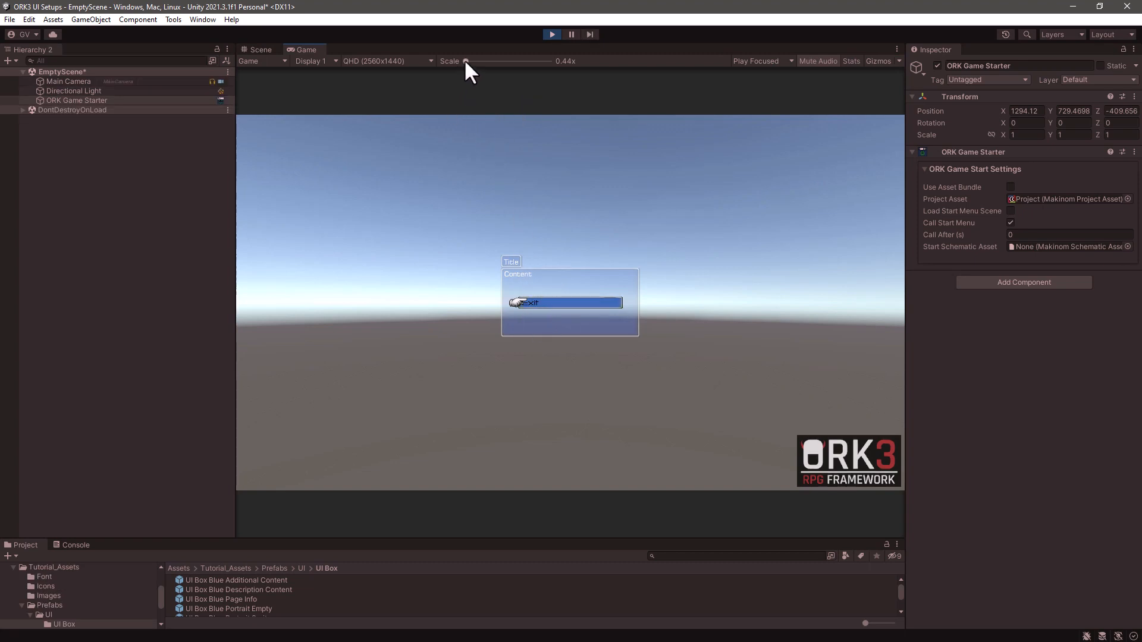
- Enlarge the running game to 1.2x scale to examine the start menu's selection cursor, and end play mode
drag(466, 61, 501, 61)
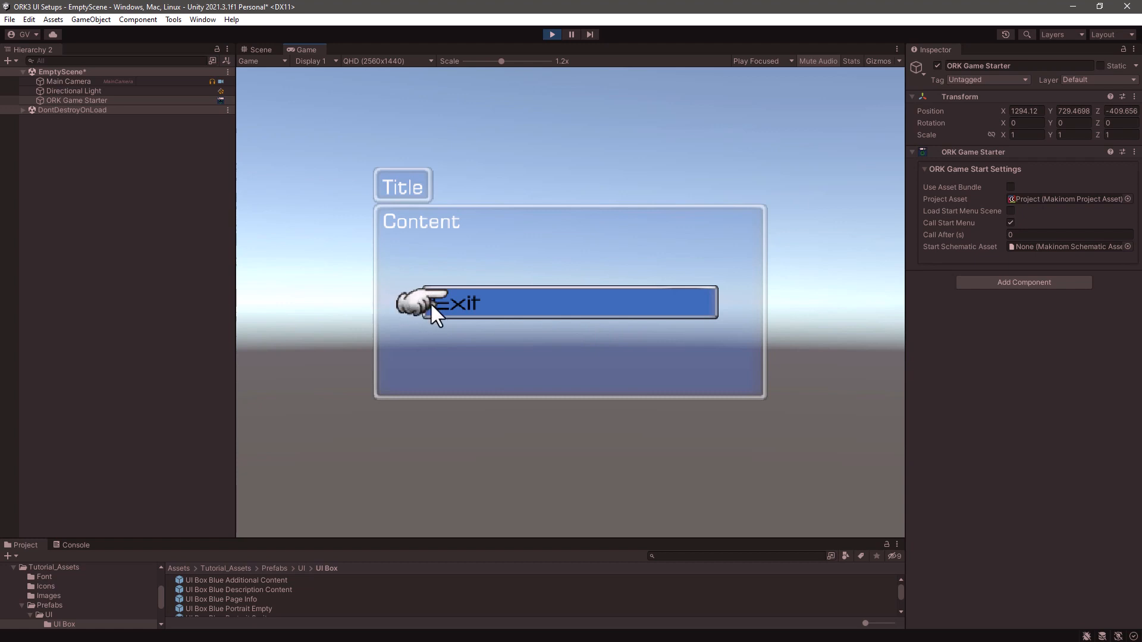
click(551, 35)
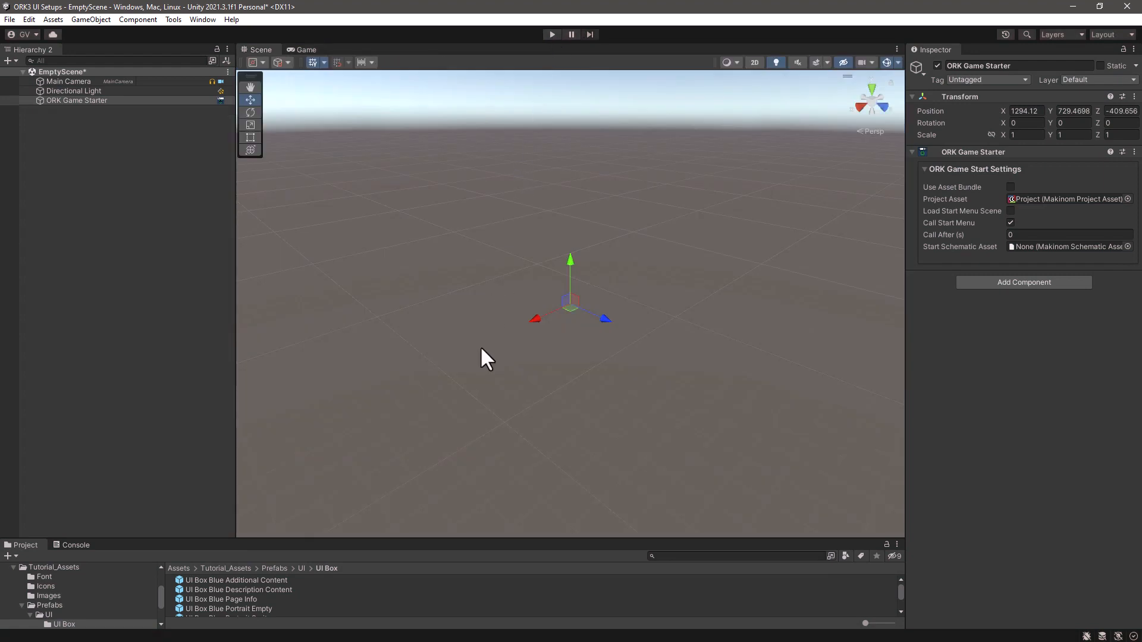
- Open the UI Box Blue Selection Cursor prefab for editing and select its AnimatedCursor object
drag(447, 539, 444, 318)
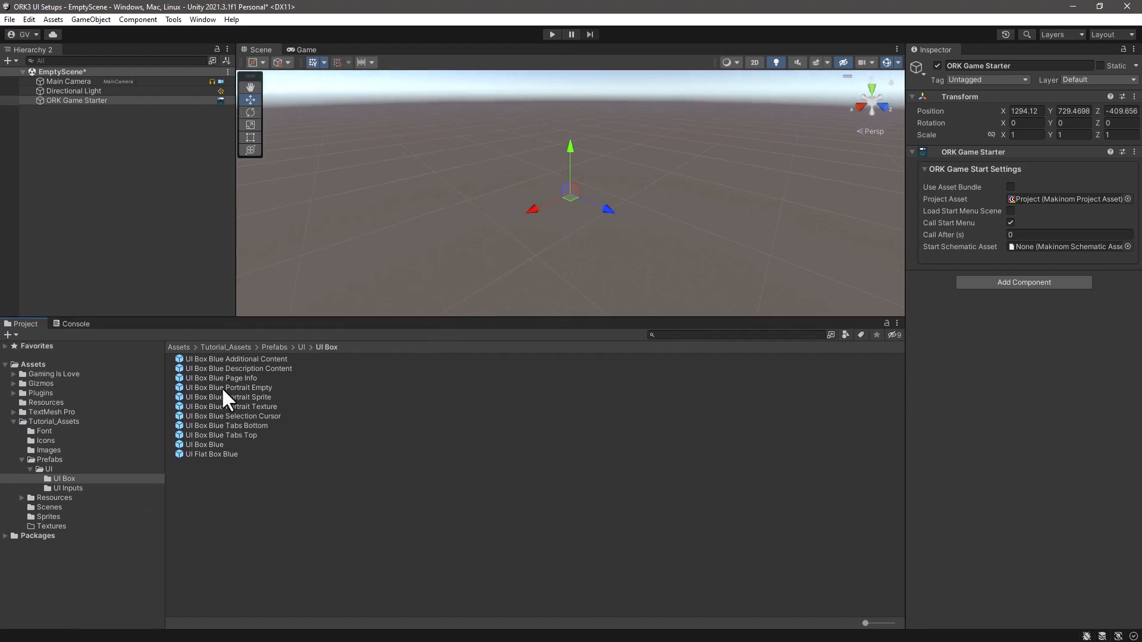
click(214, 416)
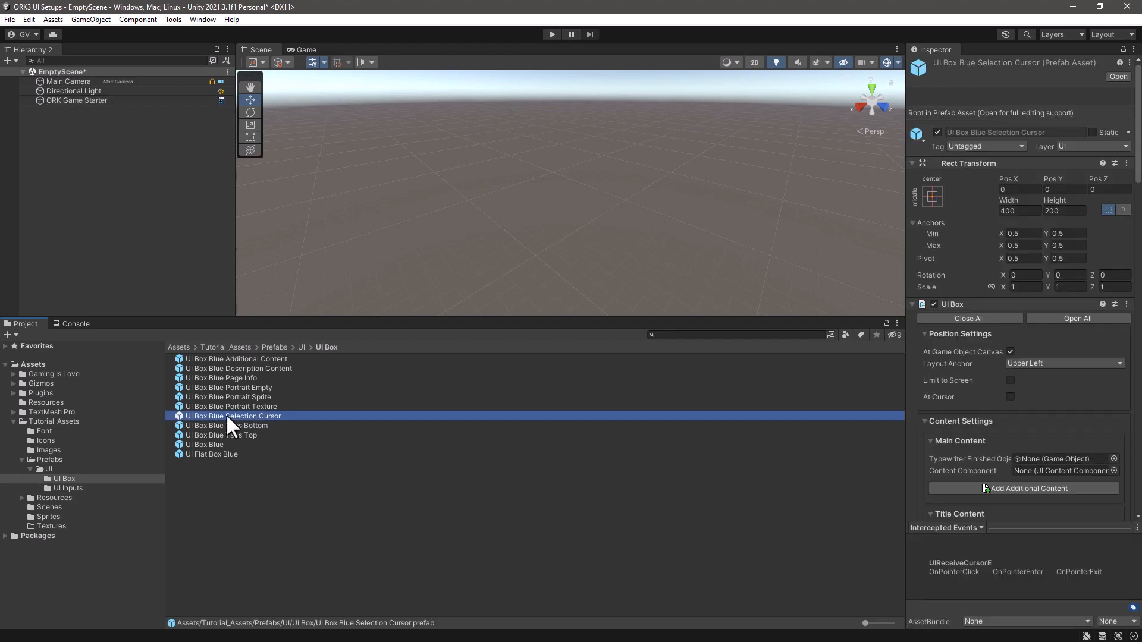
double_click(226, 416)
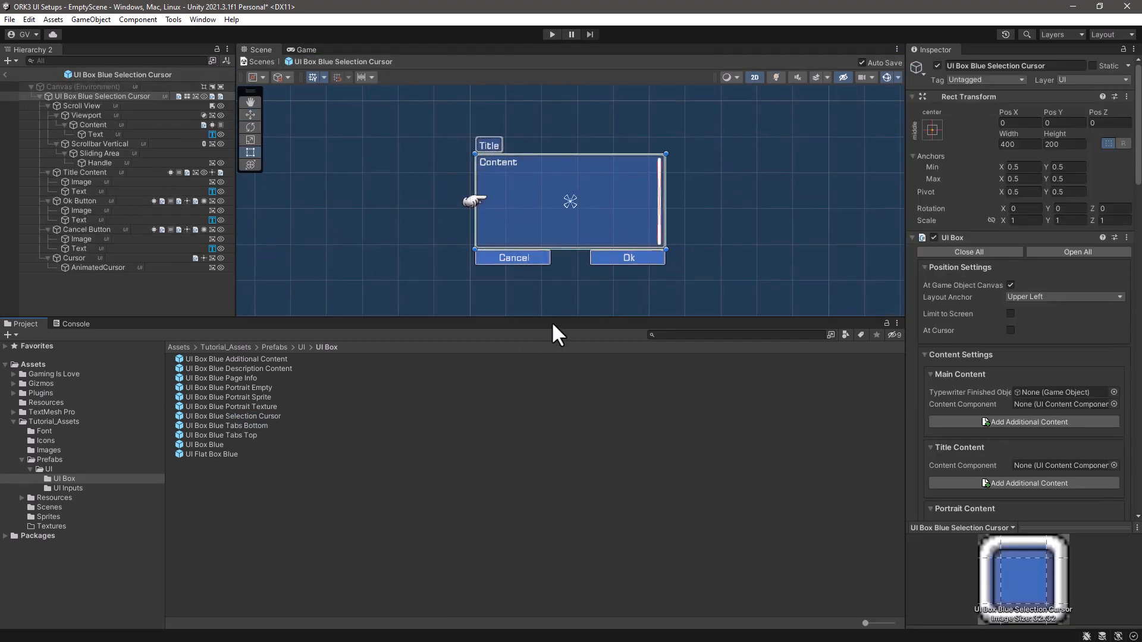
drag(554, 316, 547, 364)
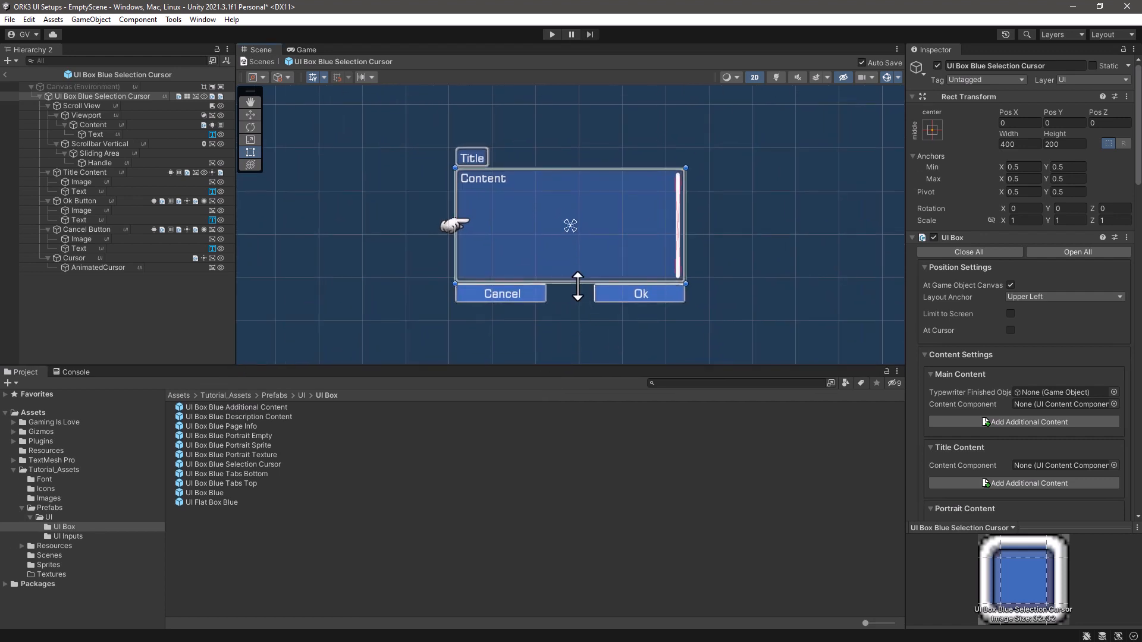
click(82, 268)
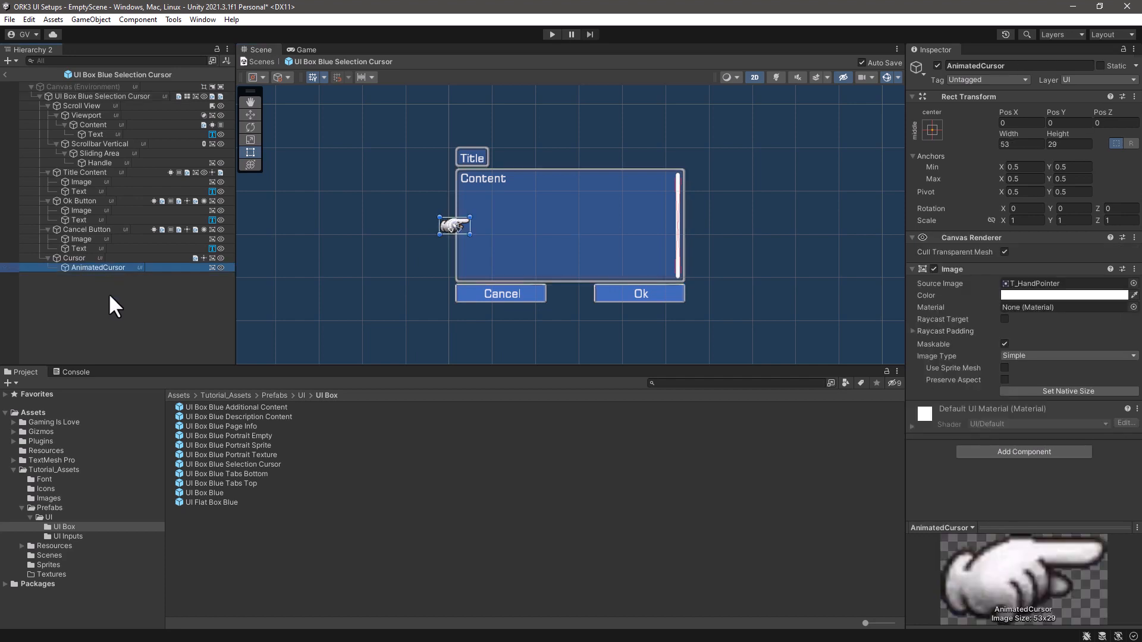
- Open Demigiant's DOTween Utility Panel
click(173, 18)
mouse_move(232, 50)
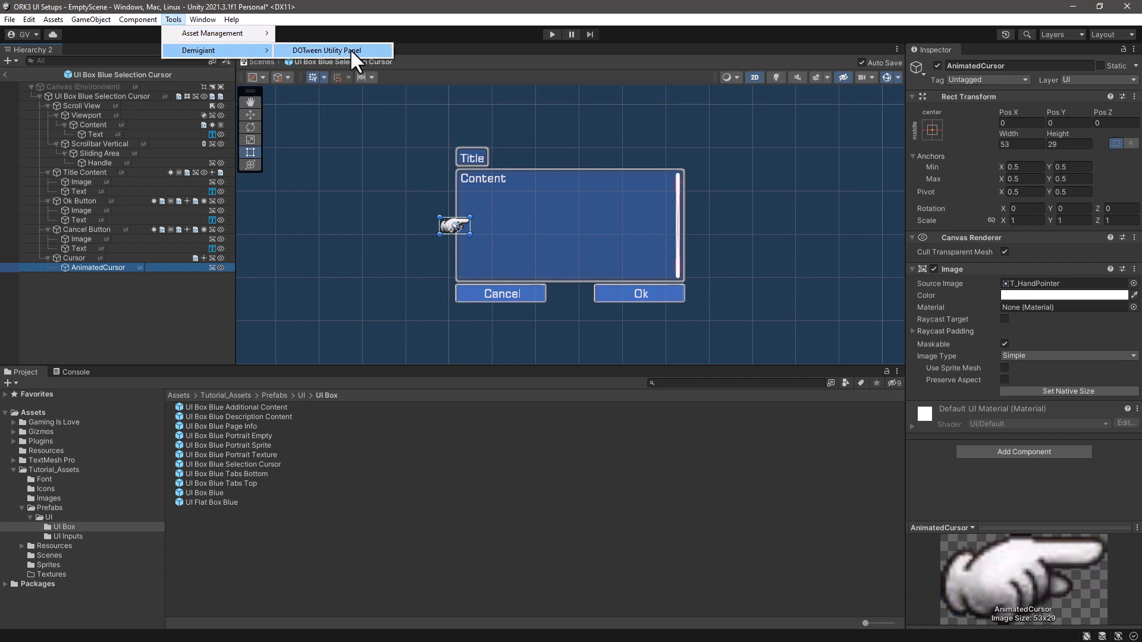
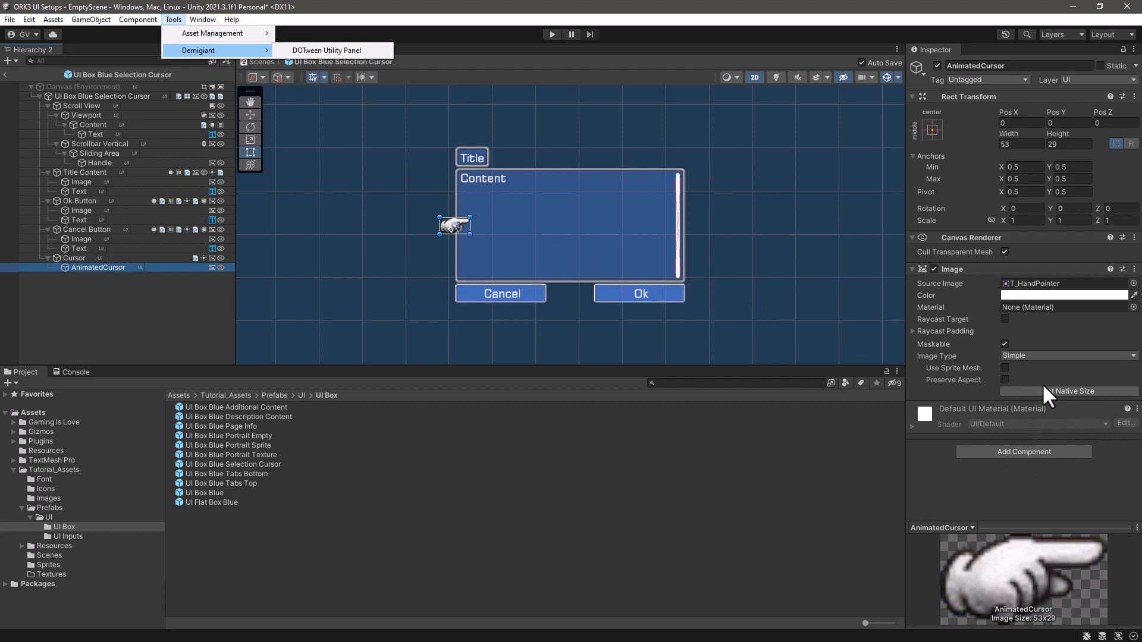
click(987, 278)
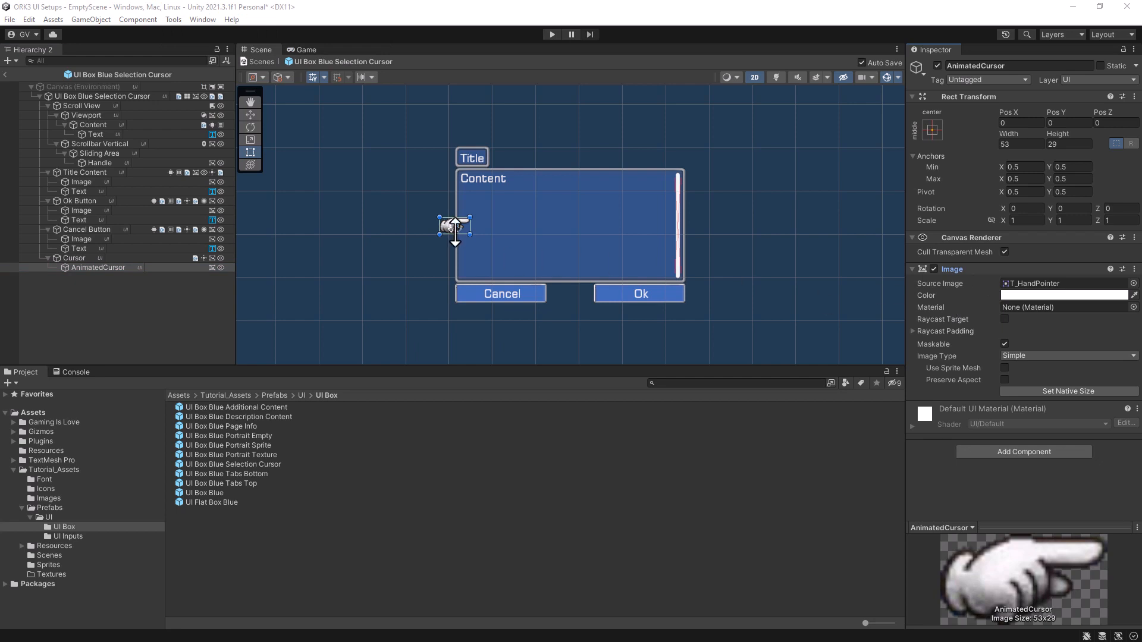
mouse_move(465, 229)
mouse_down()
mouse_move(449, 230)
mouse_move(464, 228)
mouse_up()
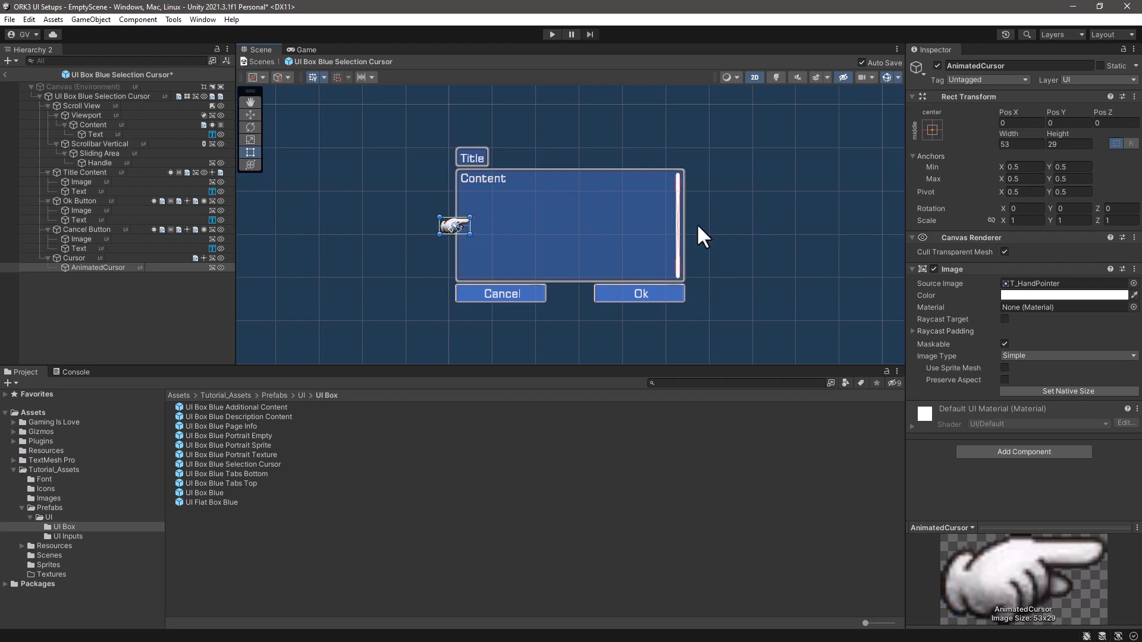
click(1008, 123)
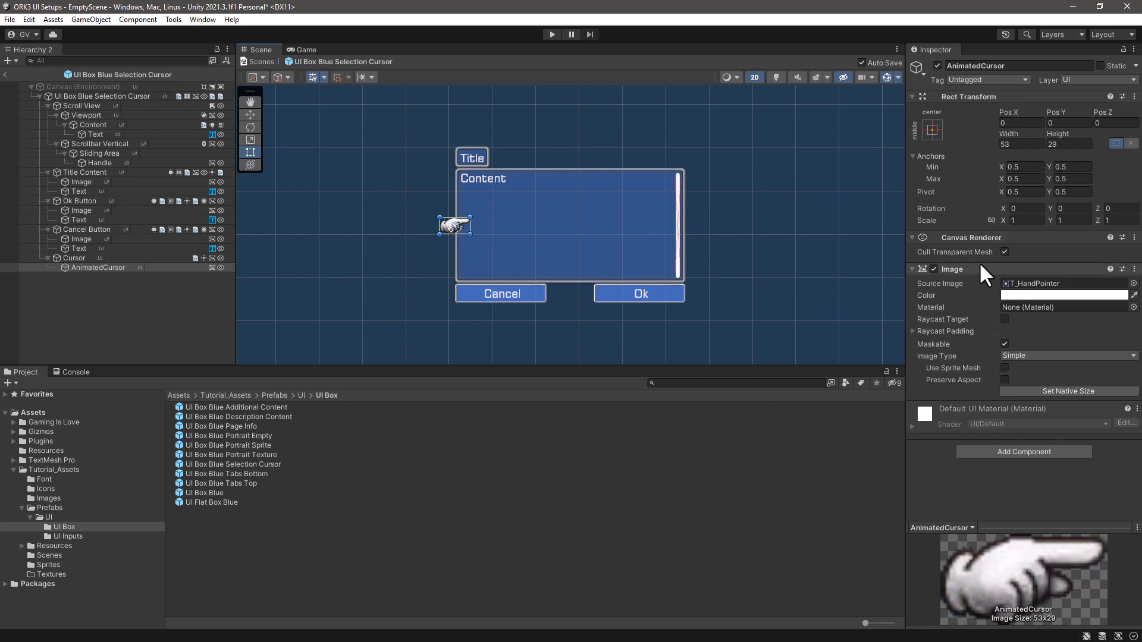
- Collapse the Image and Canvas Renderer components and the preview on AnimatedCursor, and add a DOTween Animation component
click(913, 269)
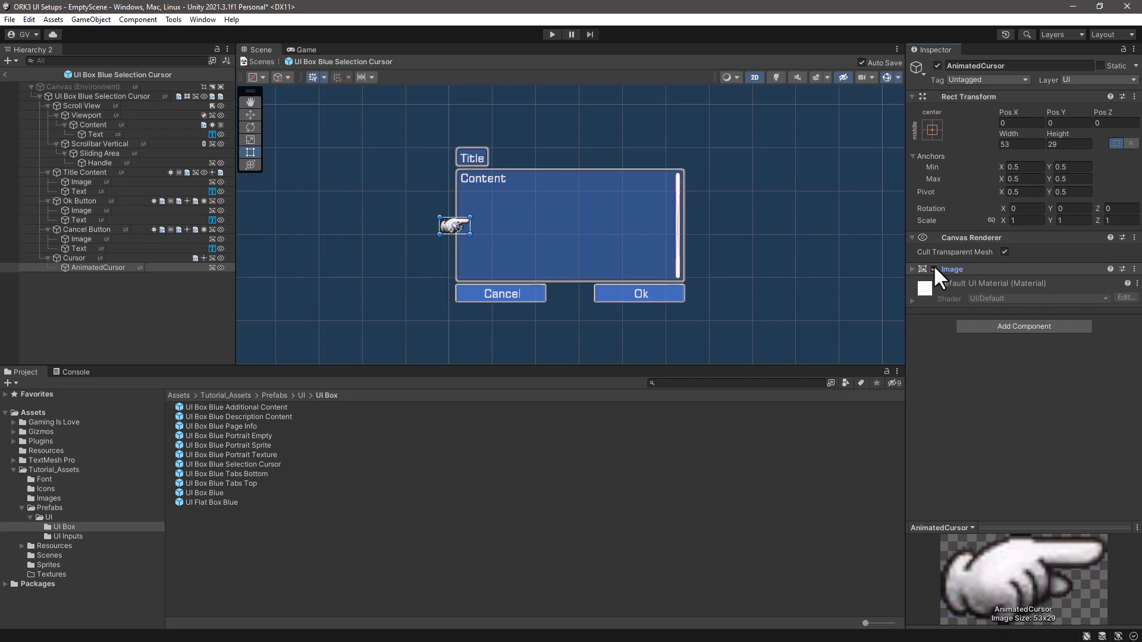
click(912, 237)
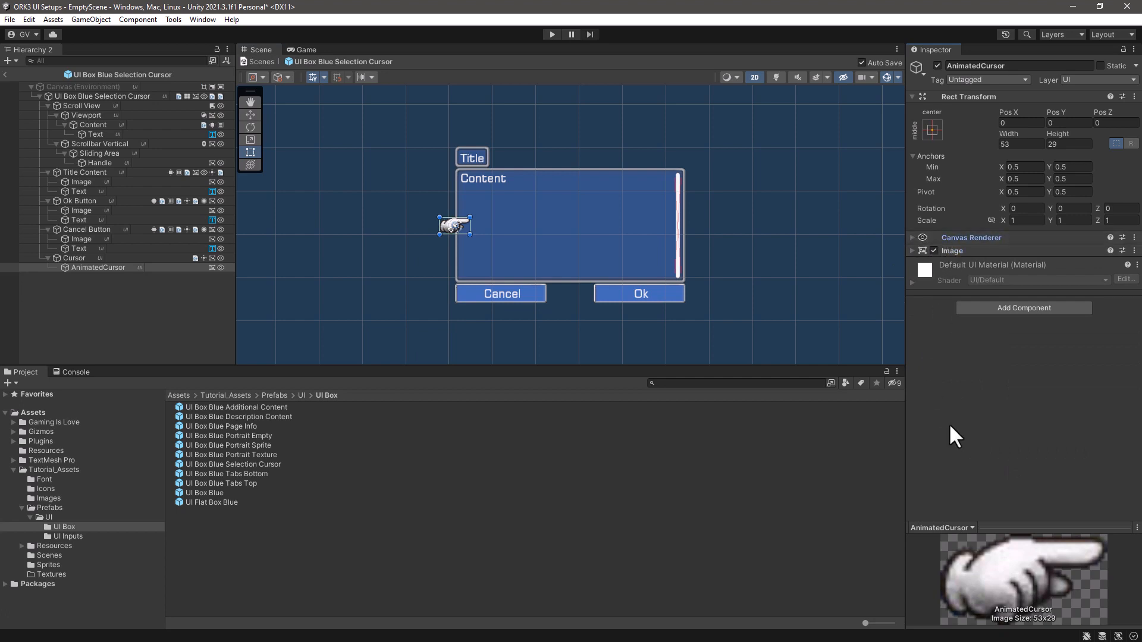
click(1075, 524)
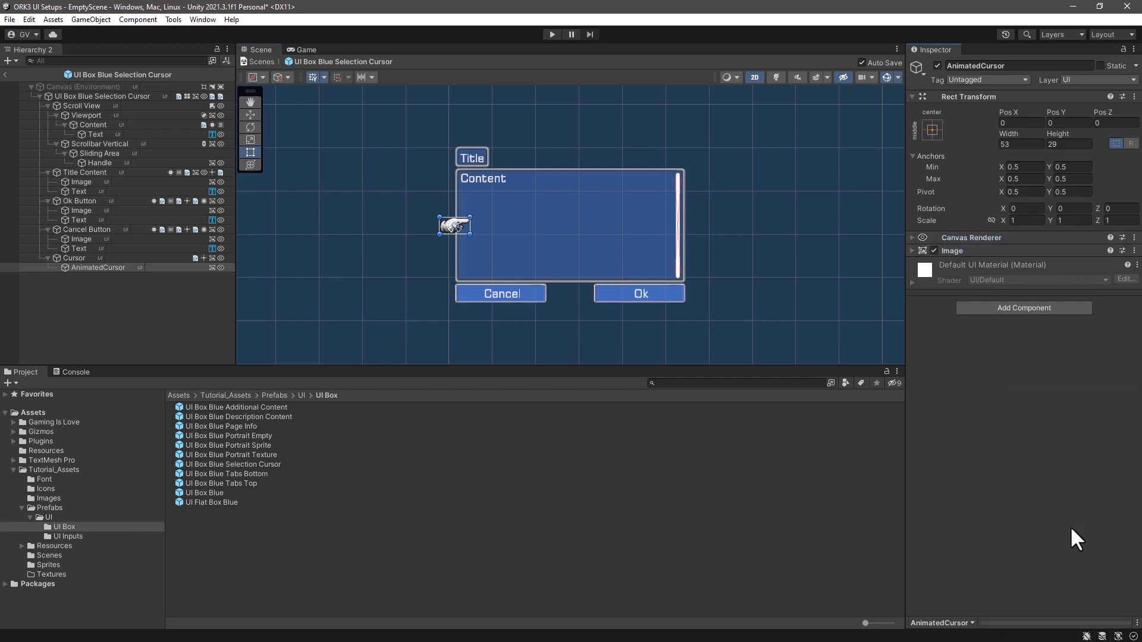
click(1029, 307)
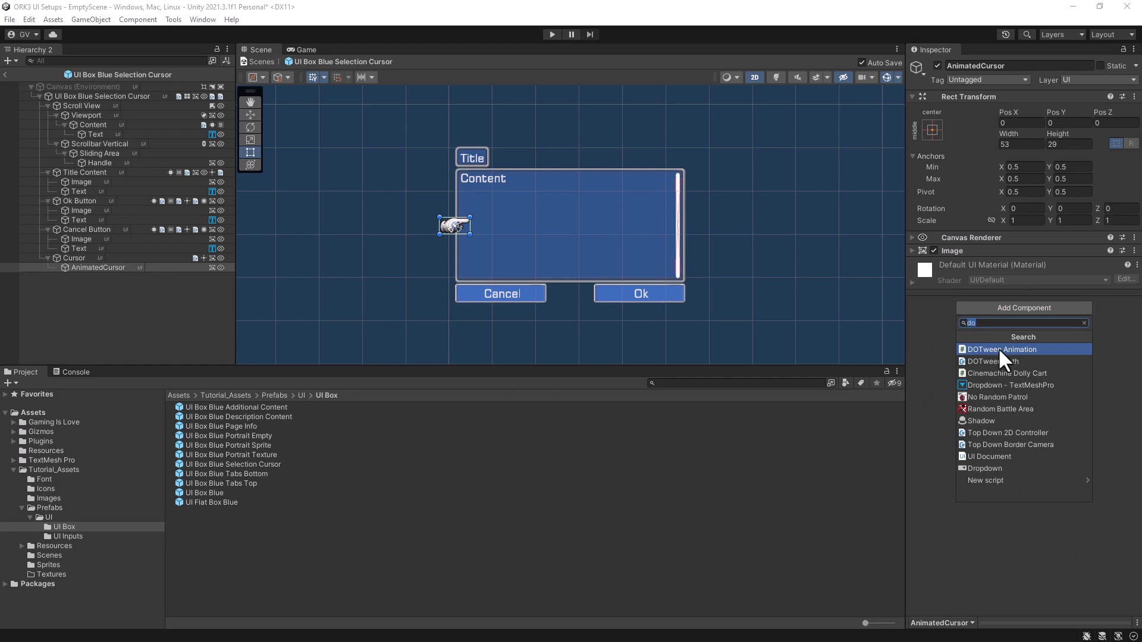
click(1000, 349)
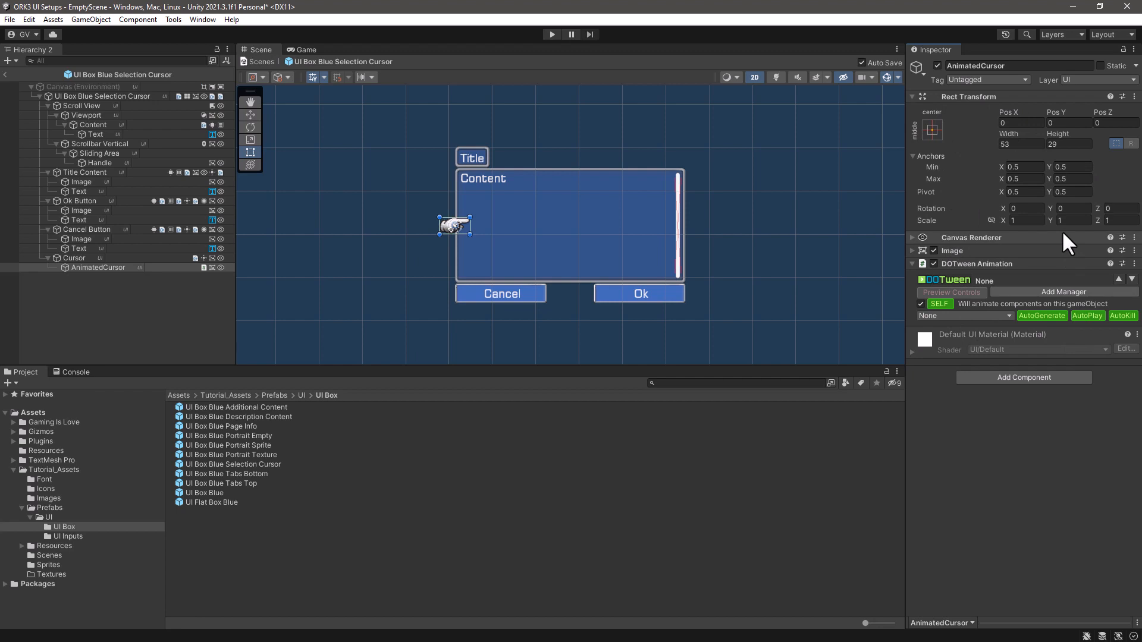
- Set the DOTween Animation's type to Move with a duration of 0.5
click(1001, 314)
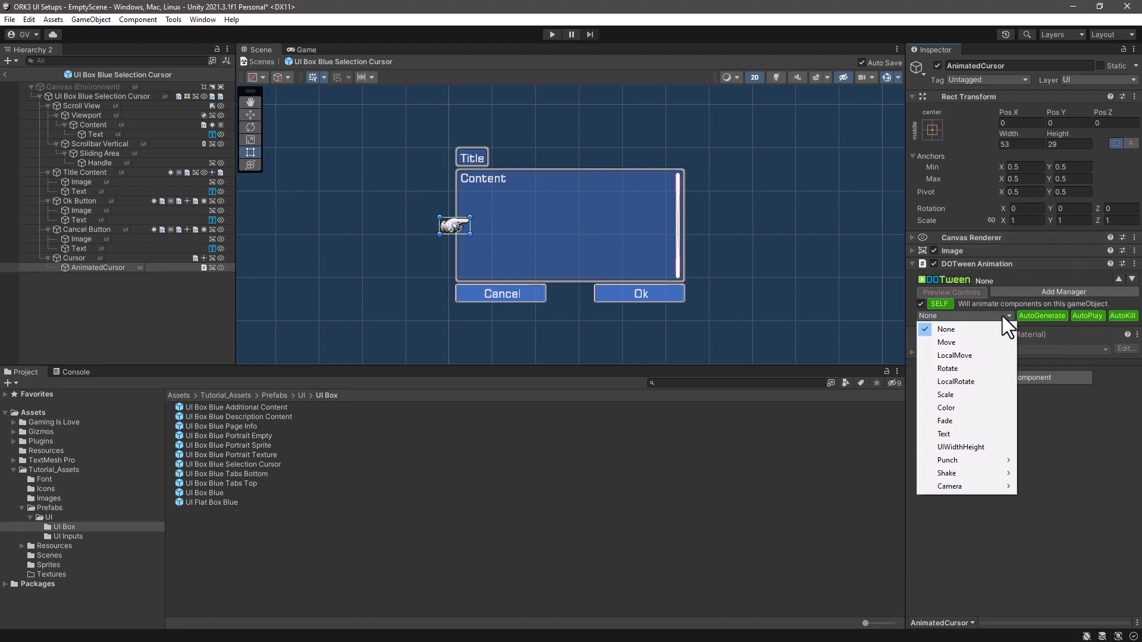
click(948, 343)
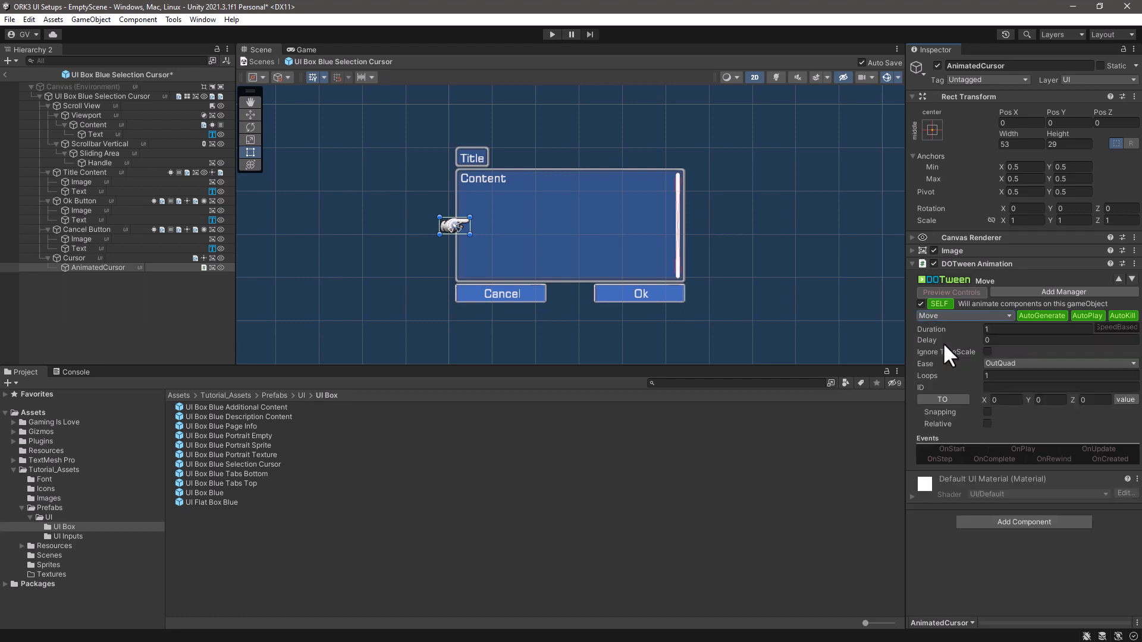
click(1001, 329)
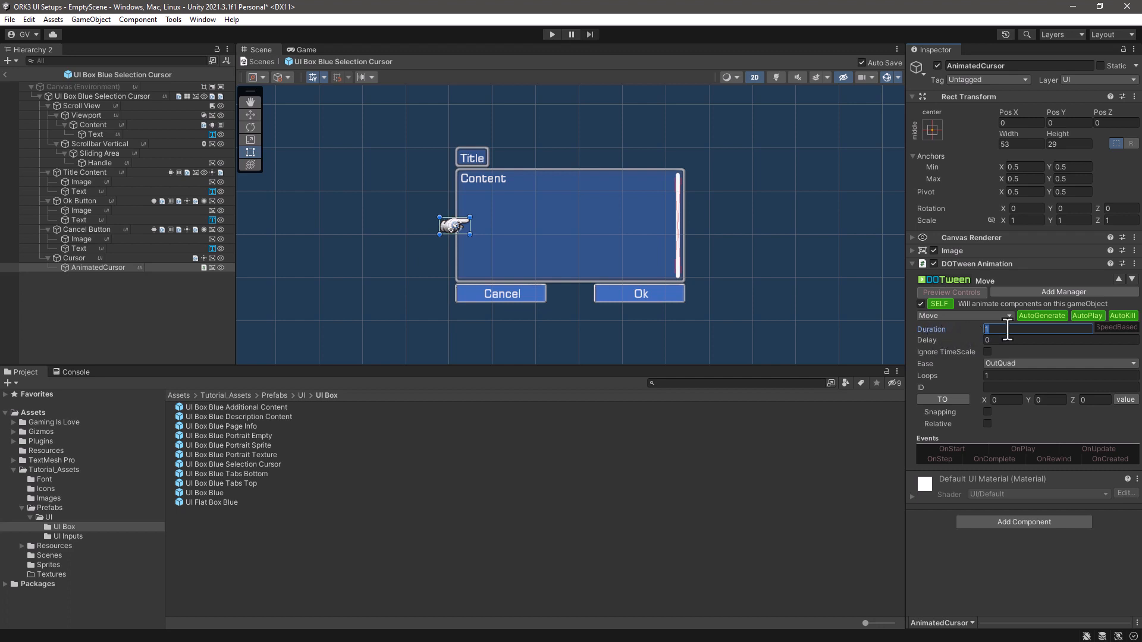
text(-)
text(0.5)
- Make the Move tween loop endlessly with Loops -1 and loop type Yoyo, using InOutQuad easing
click(992, 375)
text(-1)
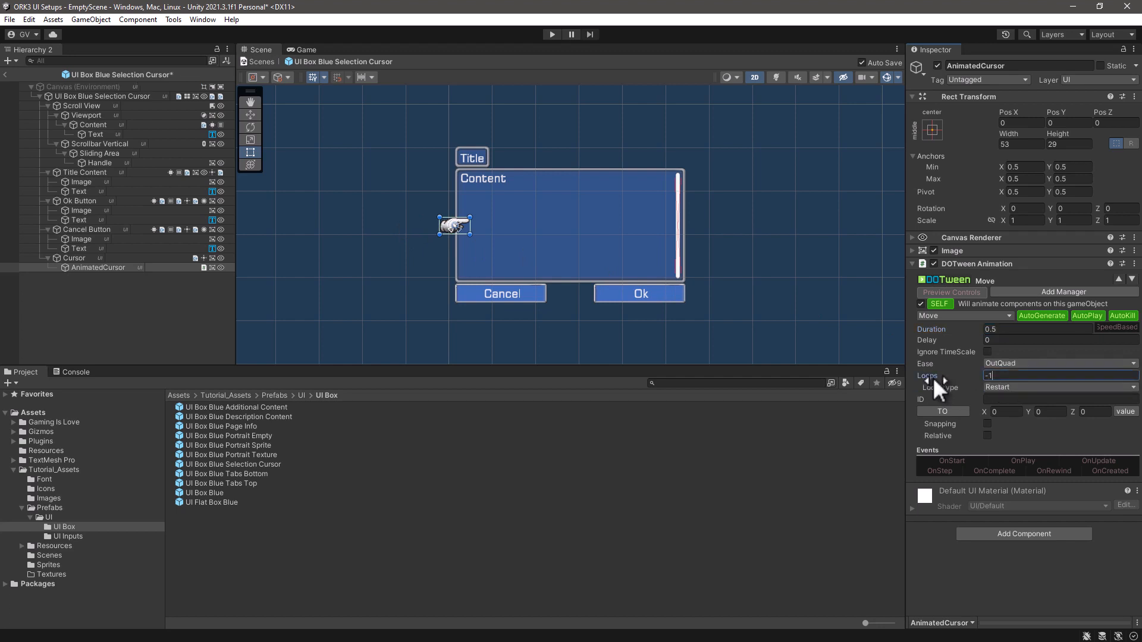
click(1025, 388)
click(1016, 414)
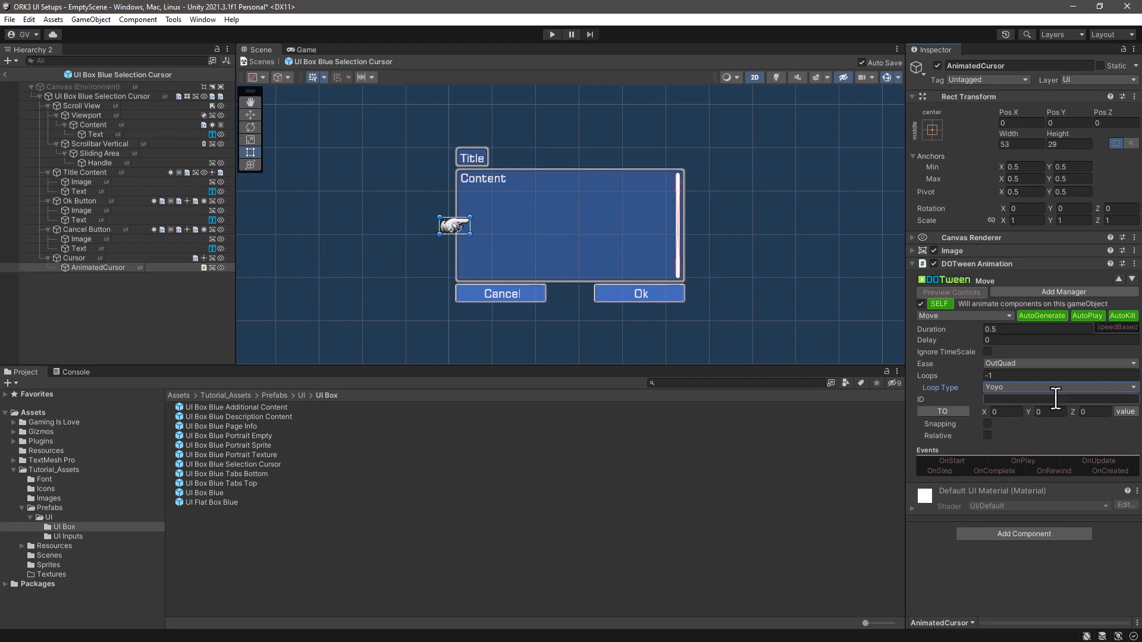
click(1052, 363)
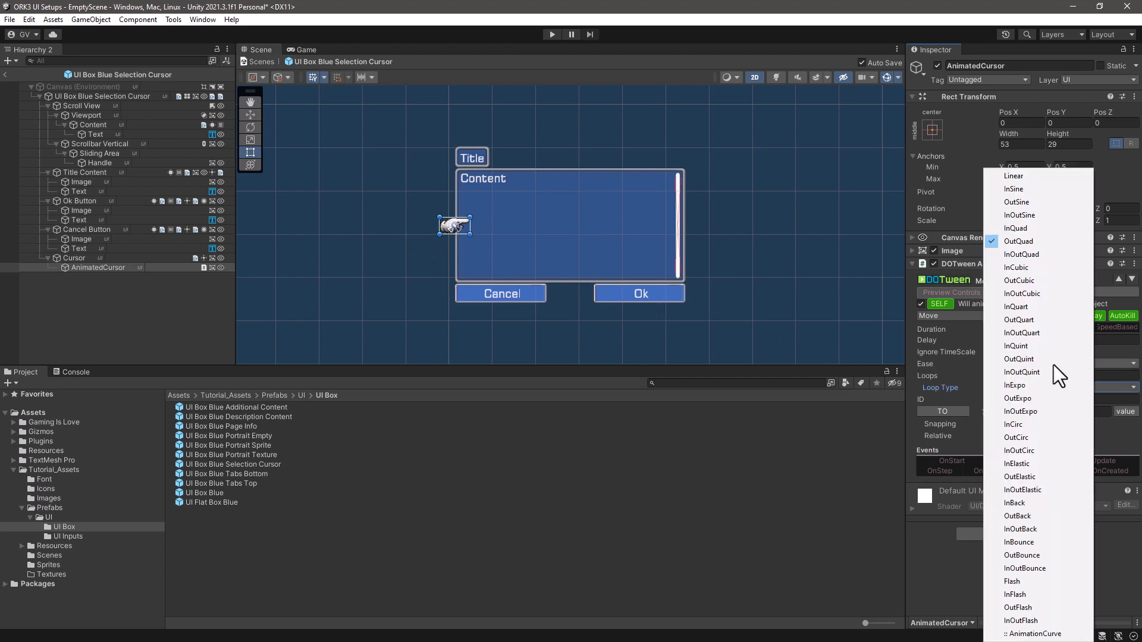
click(1007, 257)
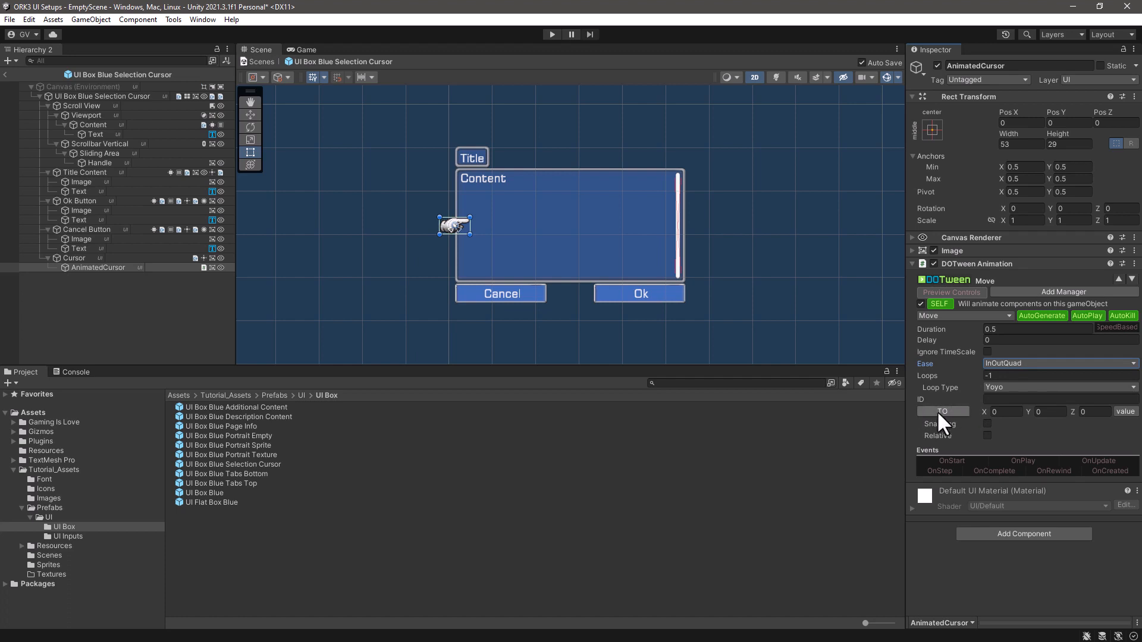
- Set the Move tween's target X to -29 and disable AutoPlay
click(1005, 412)
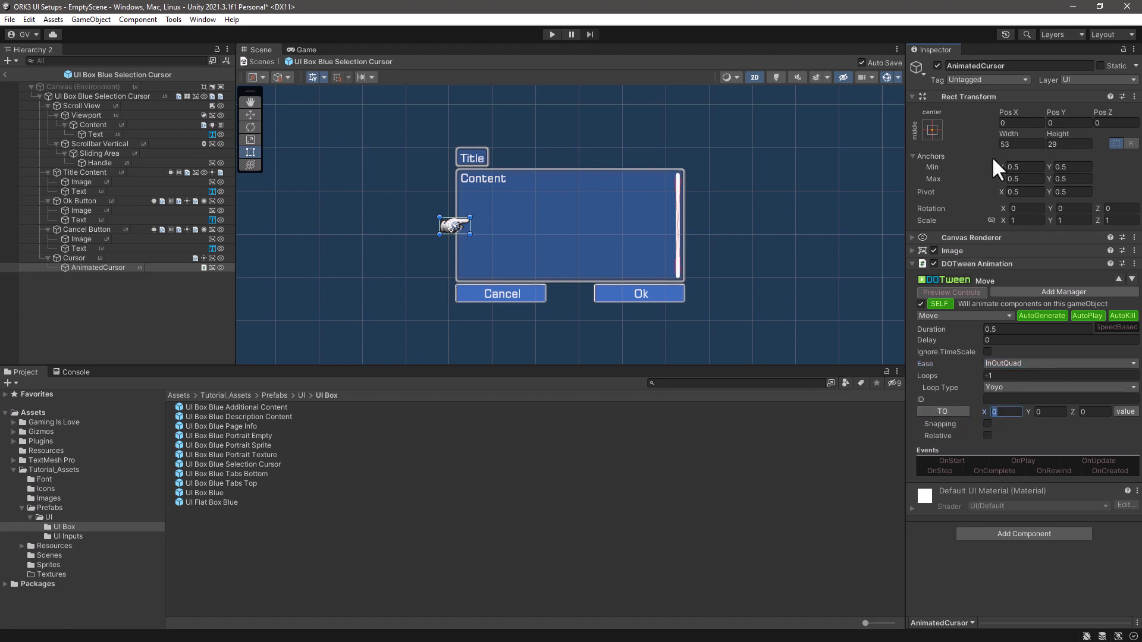
text(-29)
click(1087, 313)
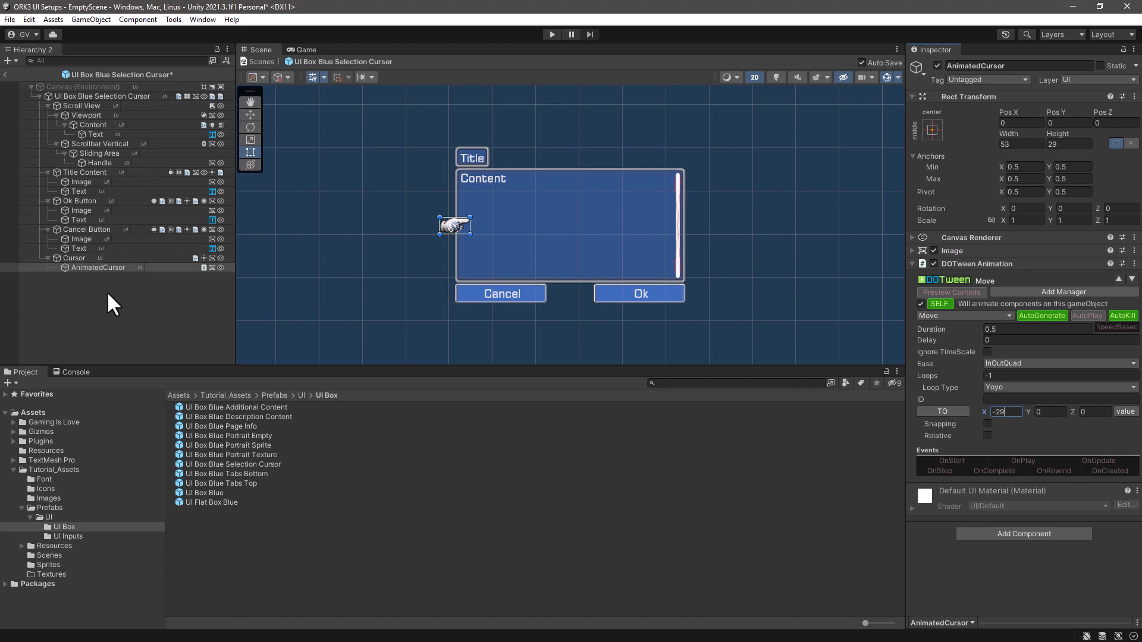
- Leave the prefab for EmptyScene, run the scene in play mode, and enlarge the game view vertically
click(4, 72)
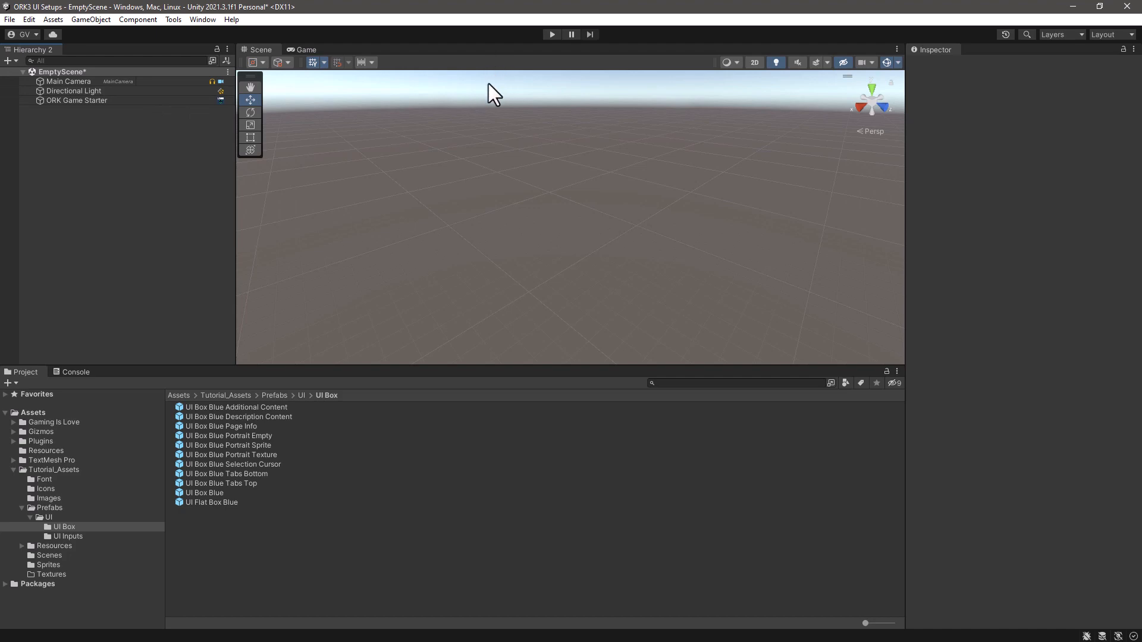
click(552, 35)
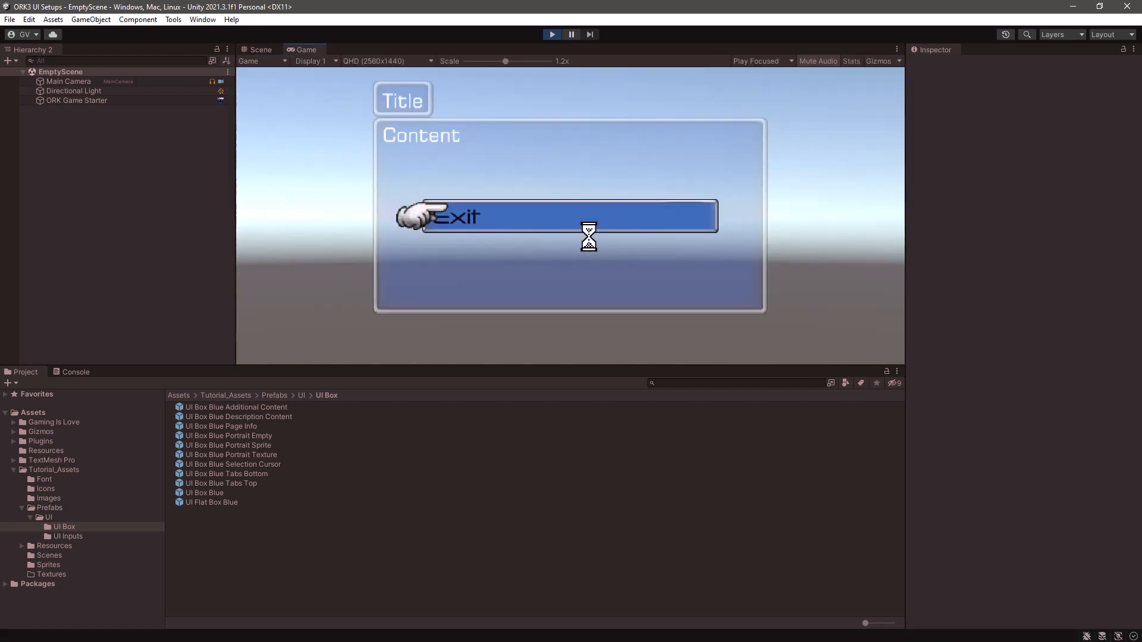
drag(571, 366, 571, 426)
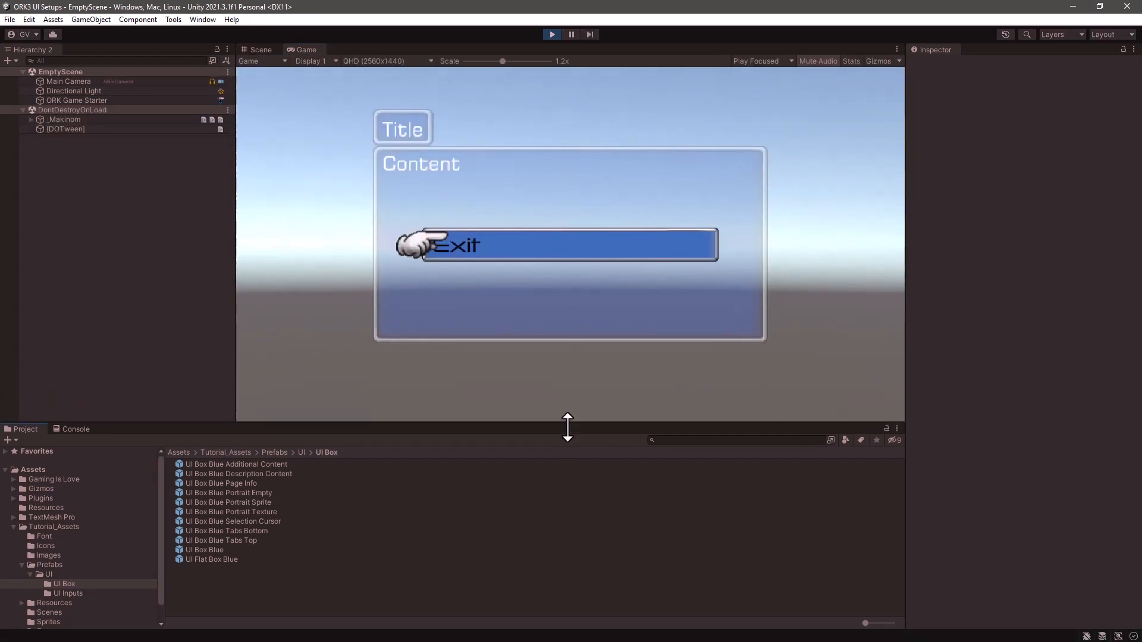
- Select AnimatedCursor inside the running UI Box Blue Selection Cursor clone and restart its DOTween animation in edit mode
click(31, 119)
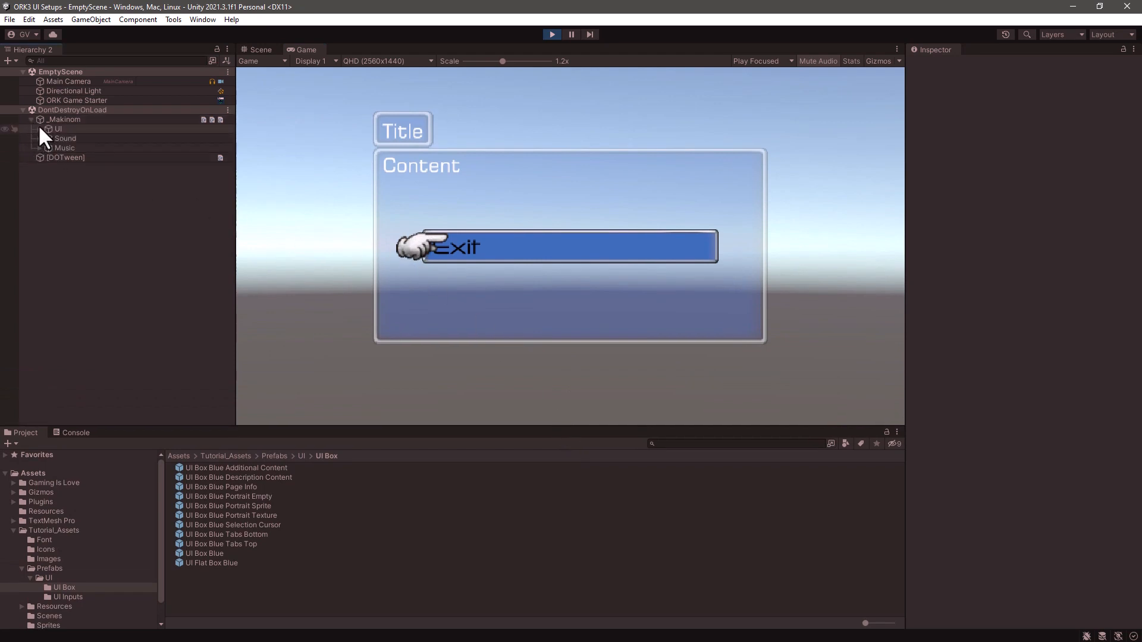
click(39, 129)
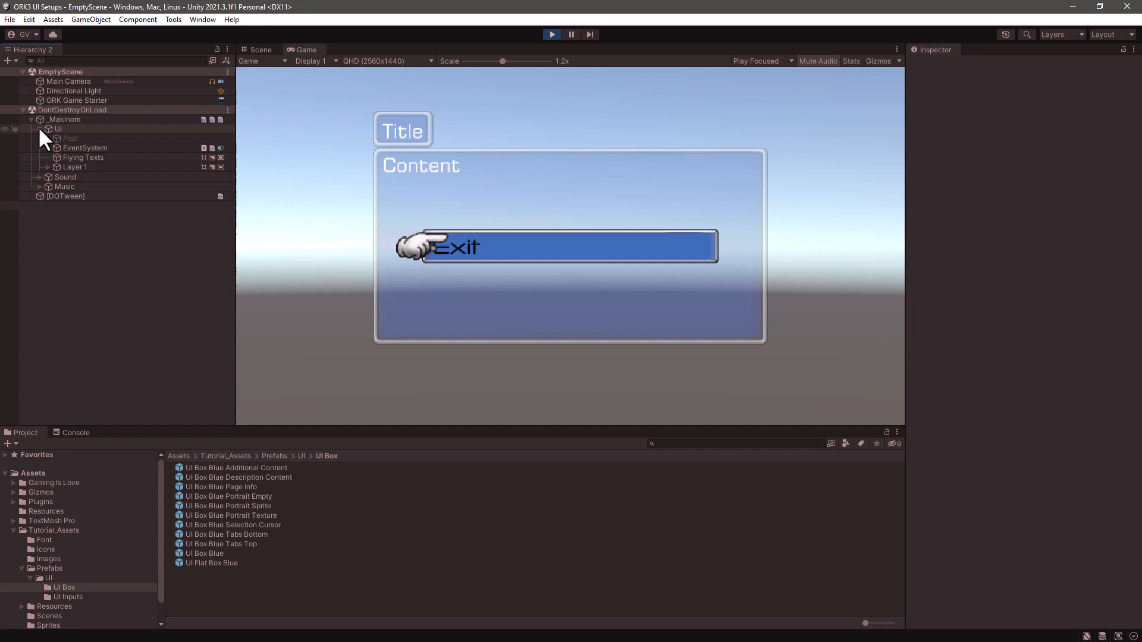
click(49, 167)
click(99, 176)
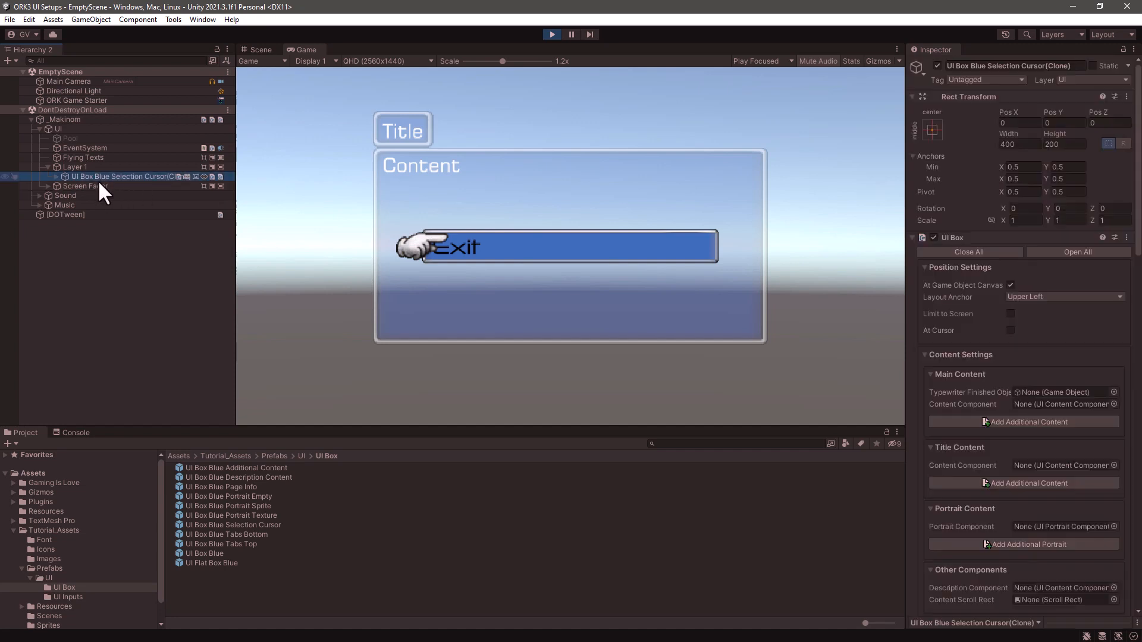
click(56, 176)
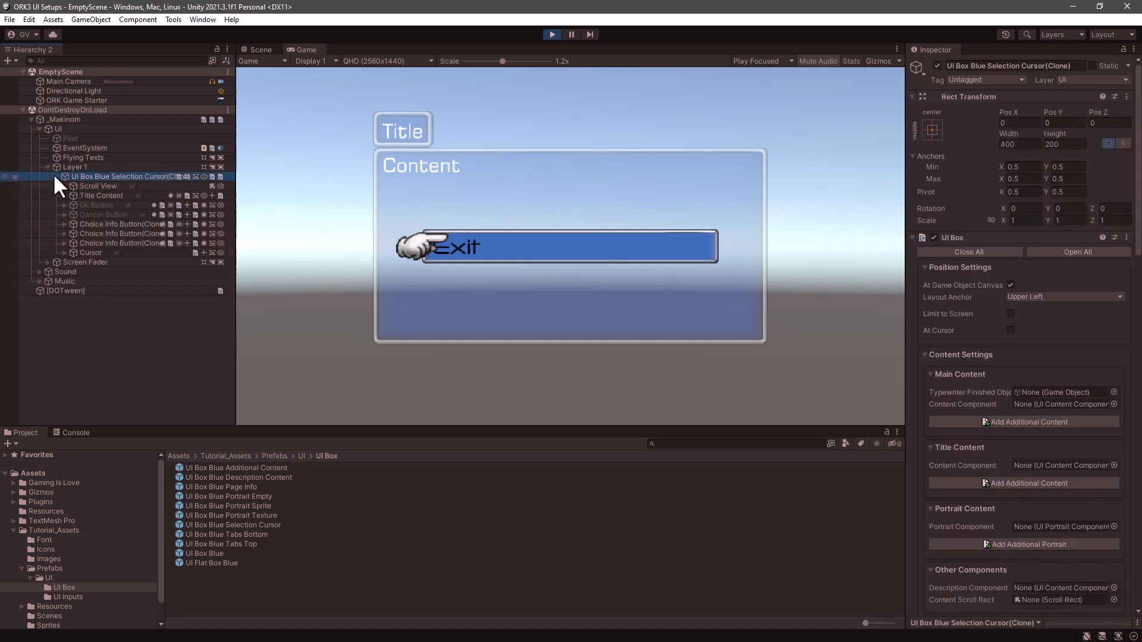
click(93, 253)
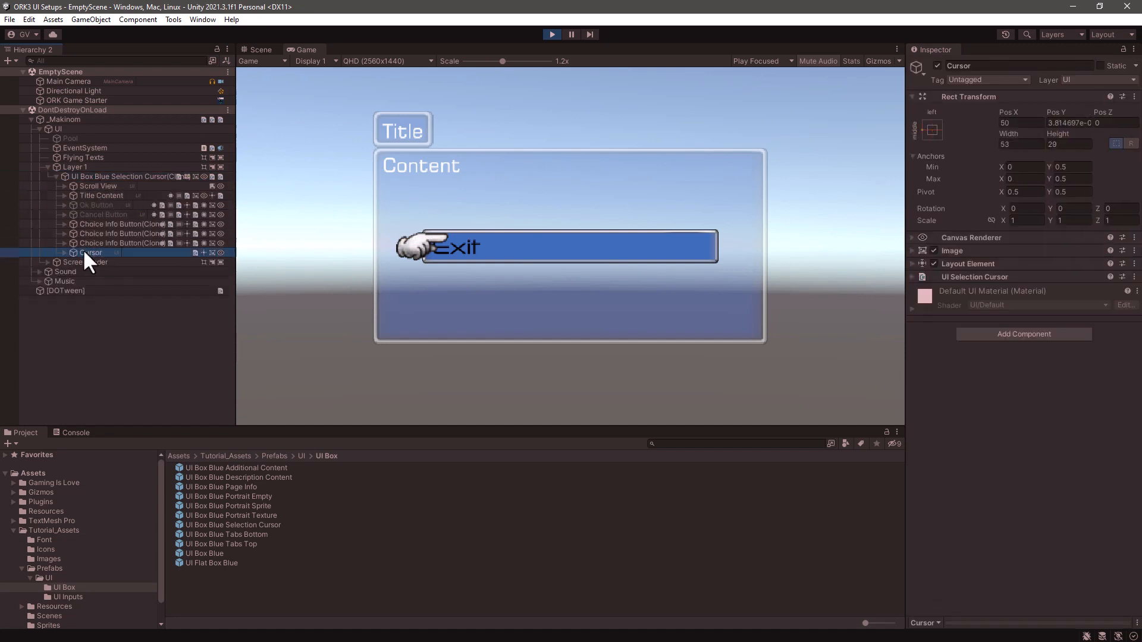
click(65, 252)
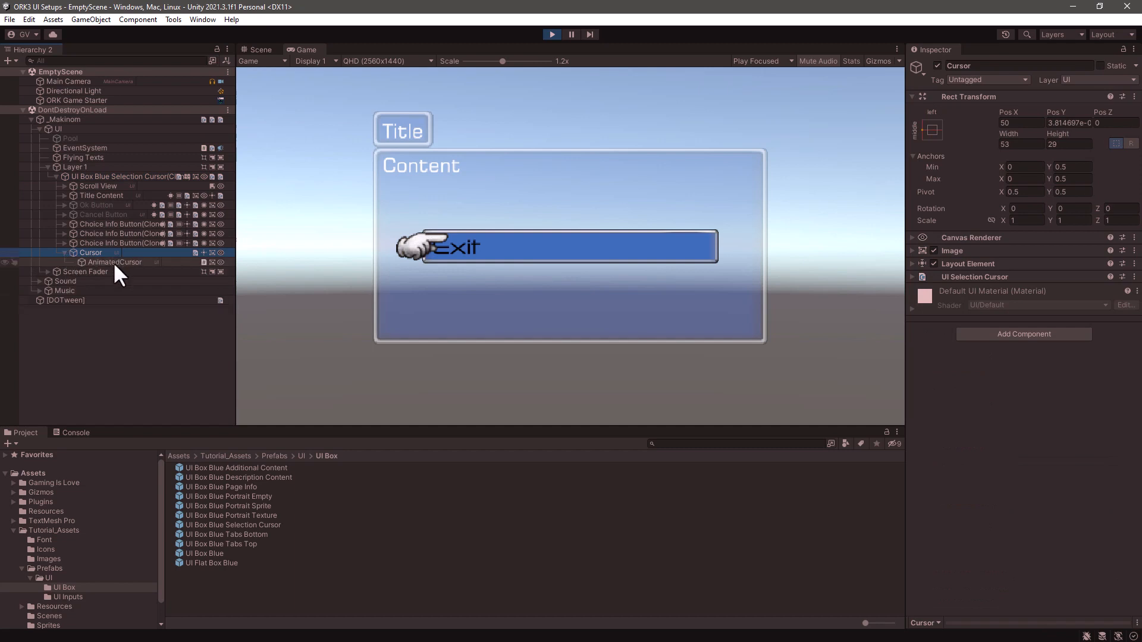
click(116, 263)
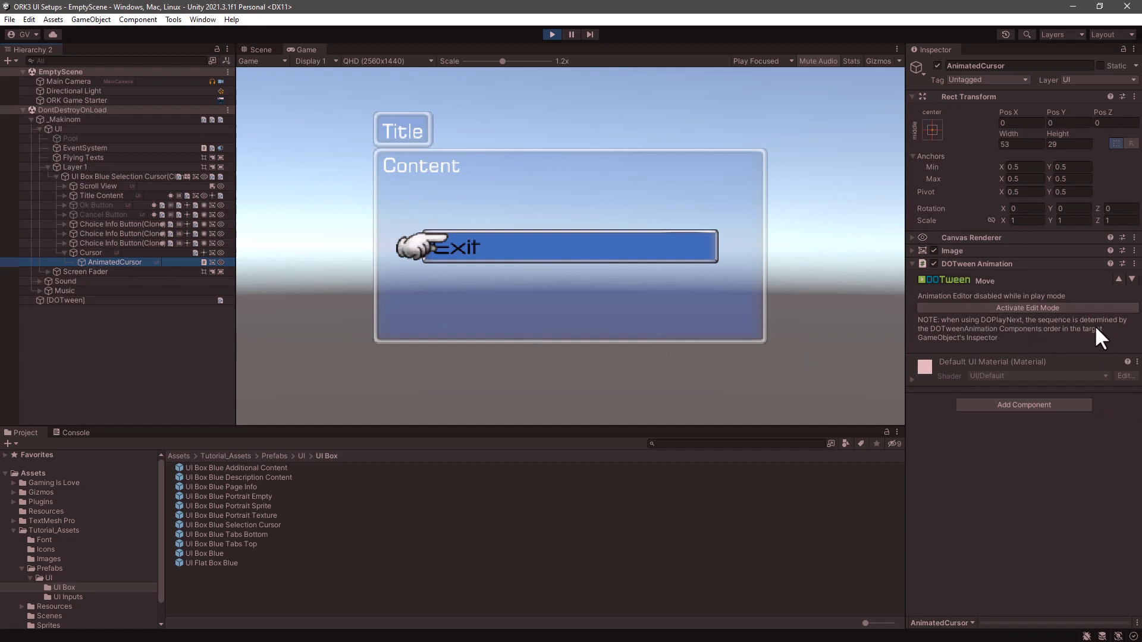
click(1046, 308)
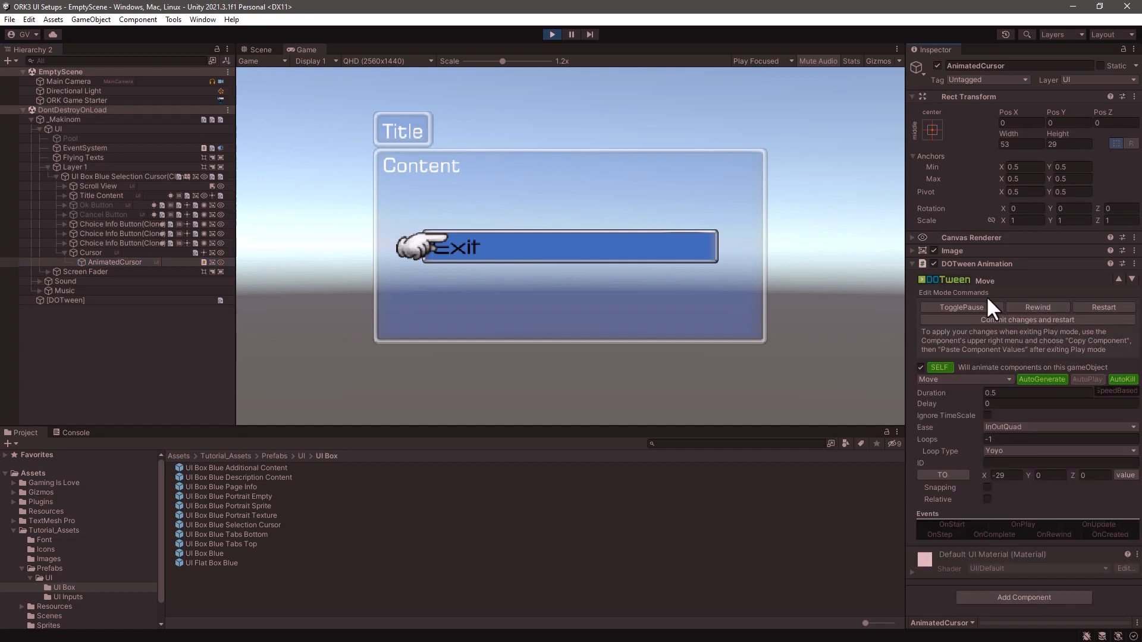
click(1085, 319)
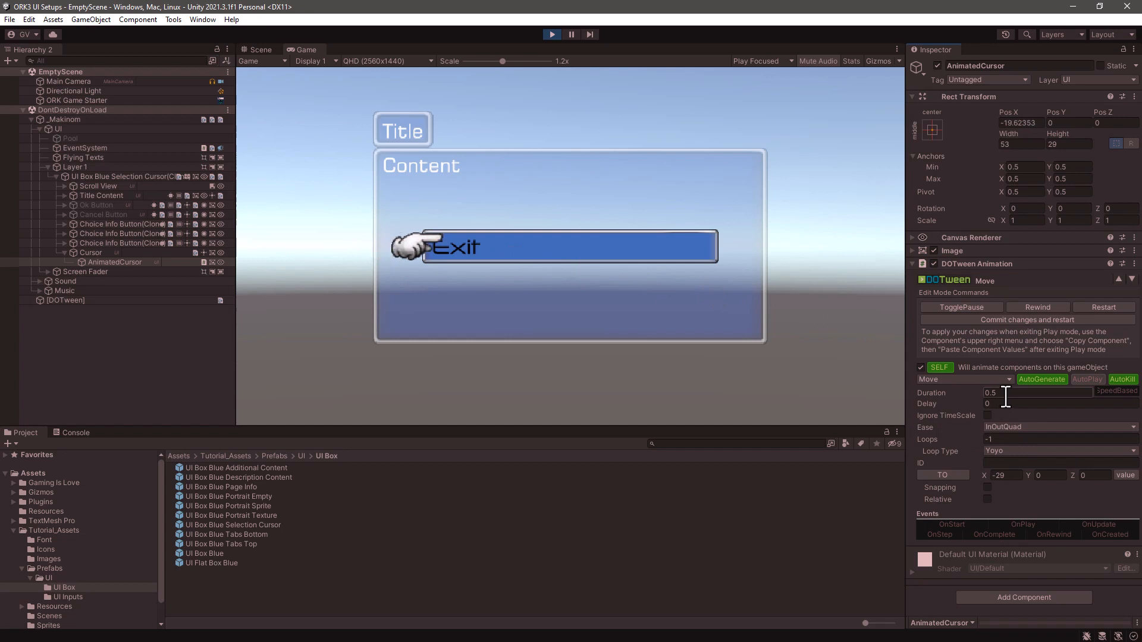
- Try a duration of 0.6 on the running cursor's Move tween, and end play mode
click(1005, 395)
text(.6)
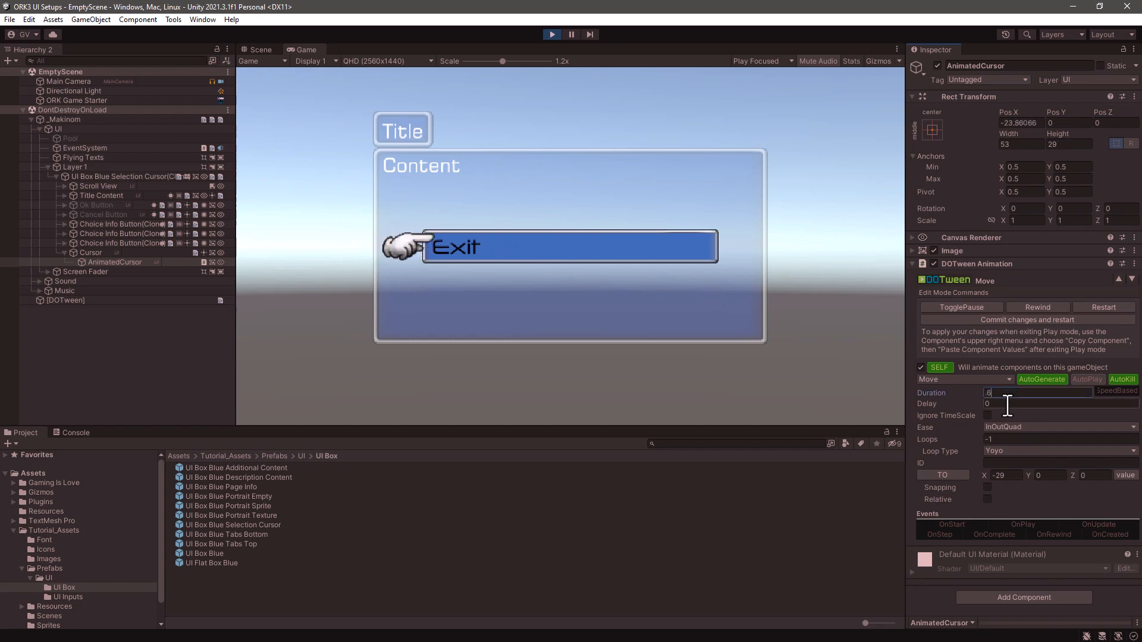
click(1008, 405)
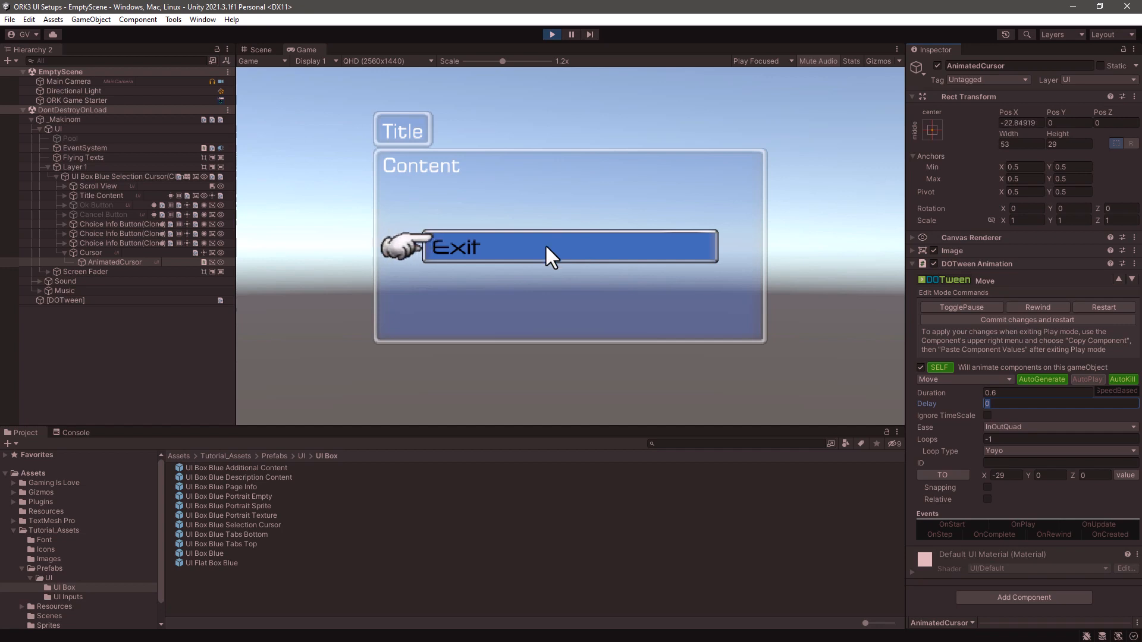
click(551, 34)
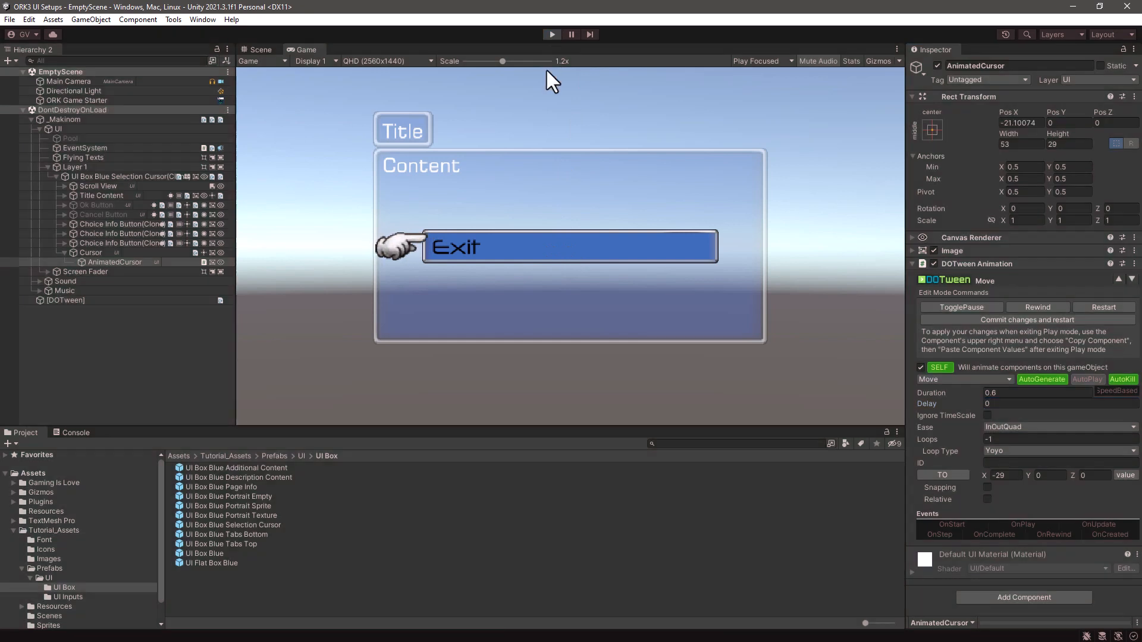